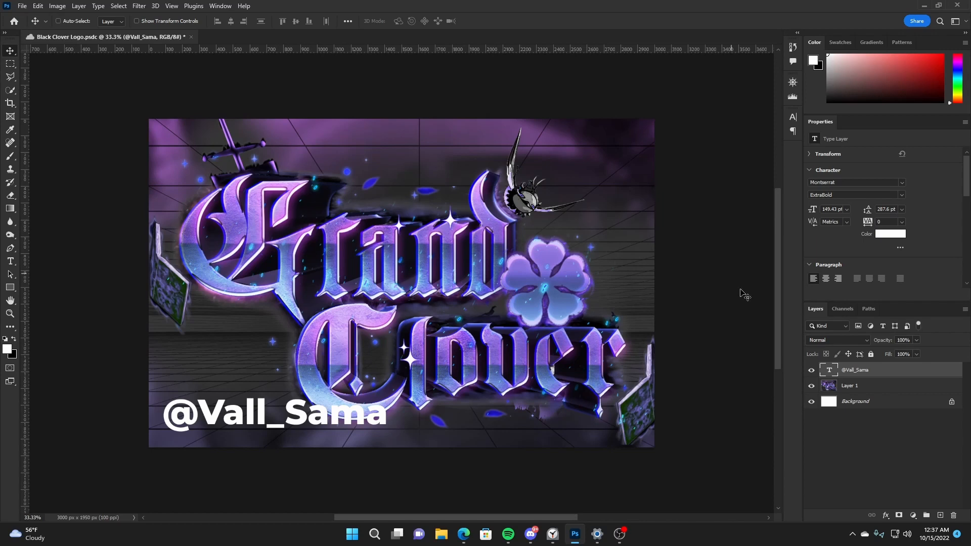
- Reposition the logo image on Layer 1 to X -160 px and Y 0 px
left_click(838, 387)
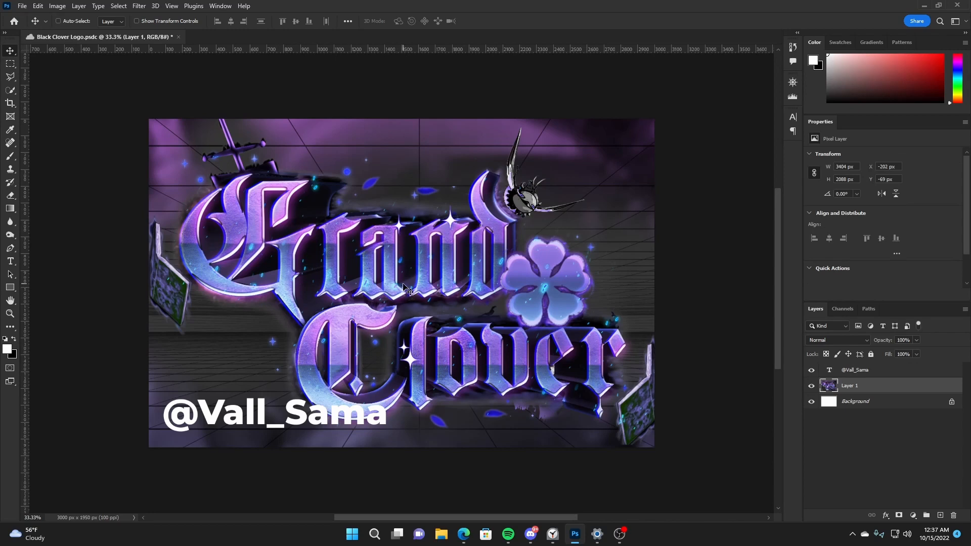
mouse_move(404, 289)
left_mouse_down()
mouse_move(408, 311)
mouse_move(412, 302)
mouse_move(504, 298)
mouse_move(406, 301)
left_mouse_up()
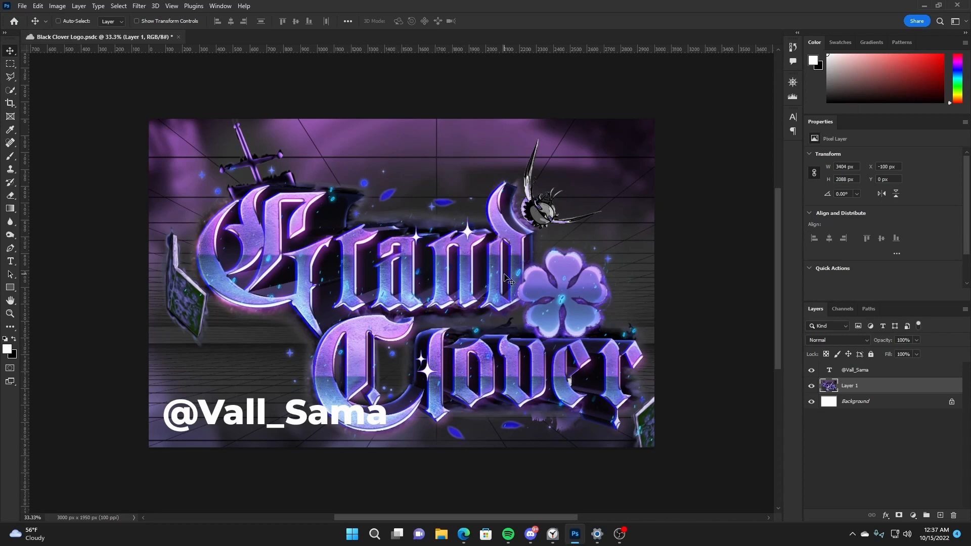
left_click_drag(506, 274, 484, 271)
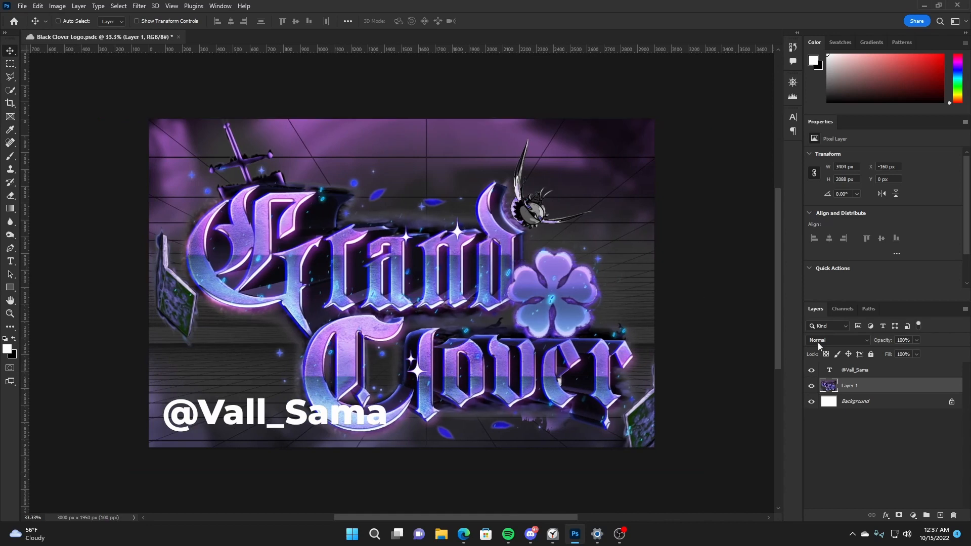
- Add a new text layer over the logo, set to 350 pt in Black Clover Font Regular
left_click(866, 377)
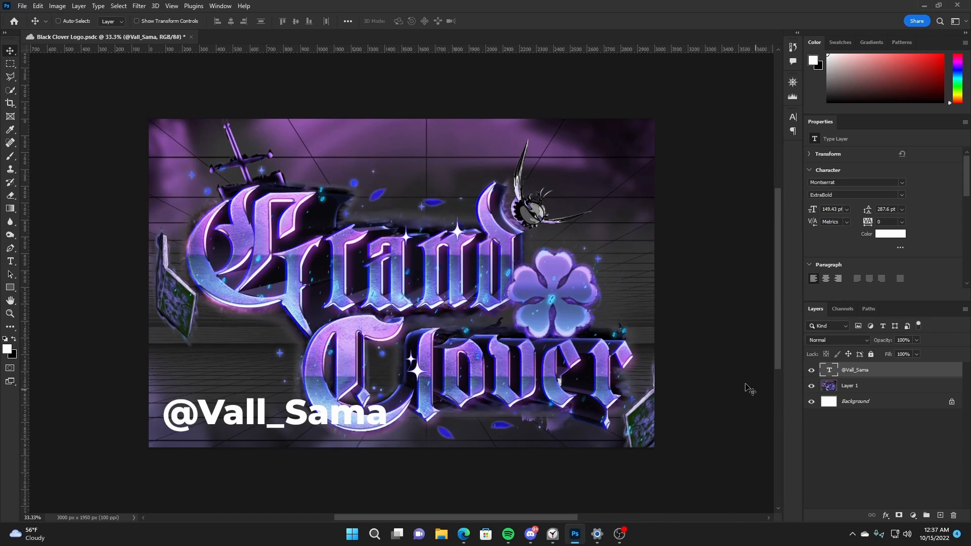
key("t")
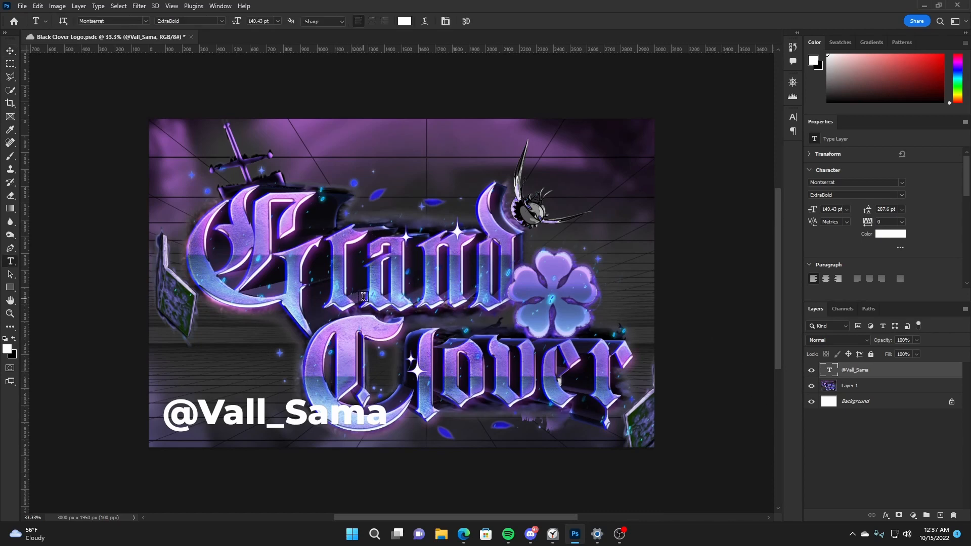
key("x")
left_click(340, 266)
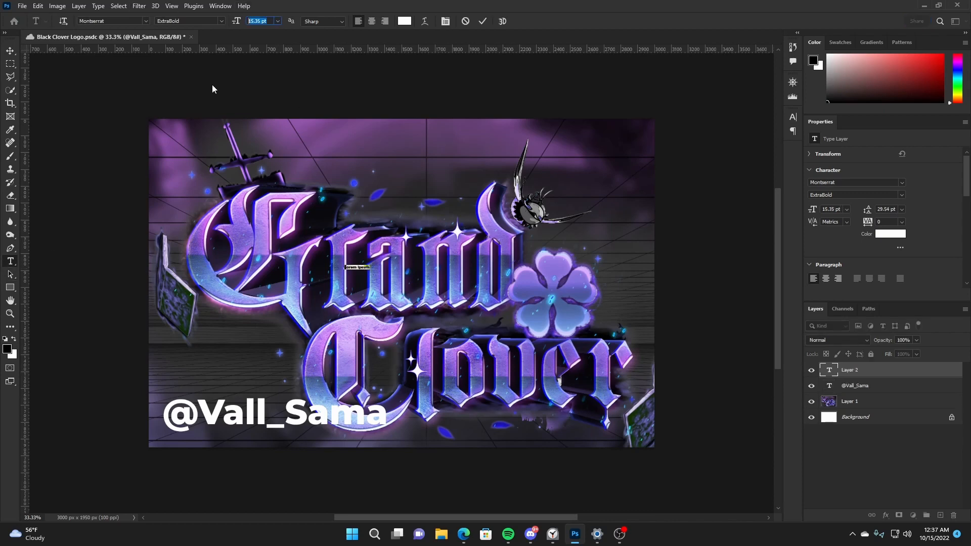
type("350")
key("Return")
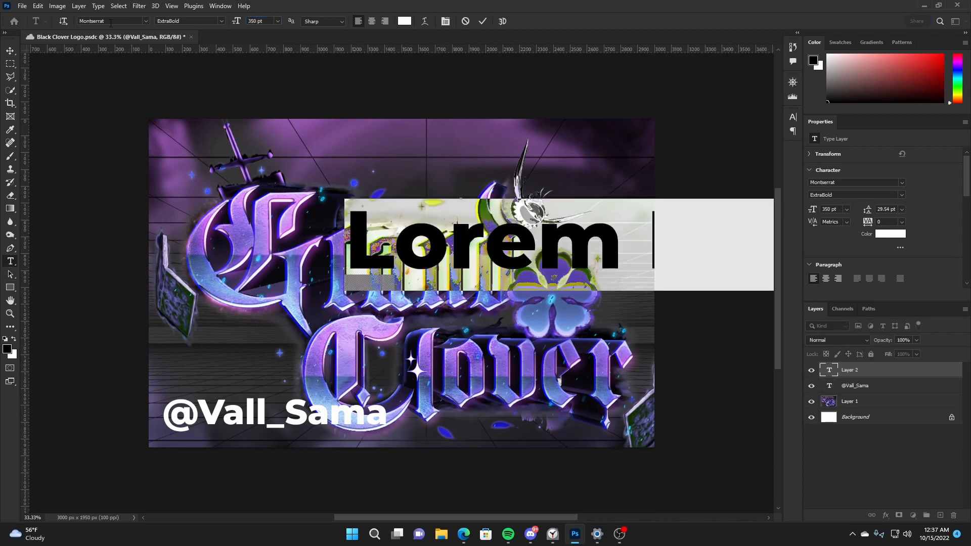
left_click(111, 21)
type("black c")
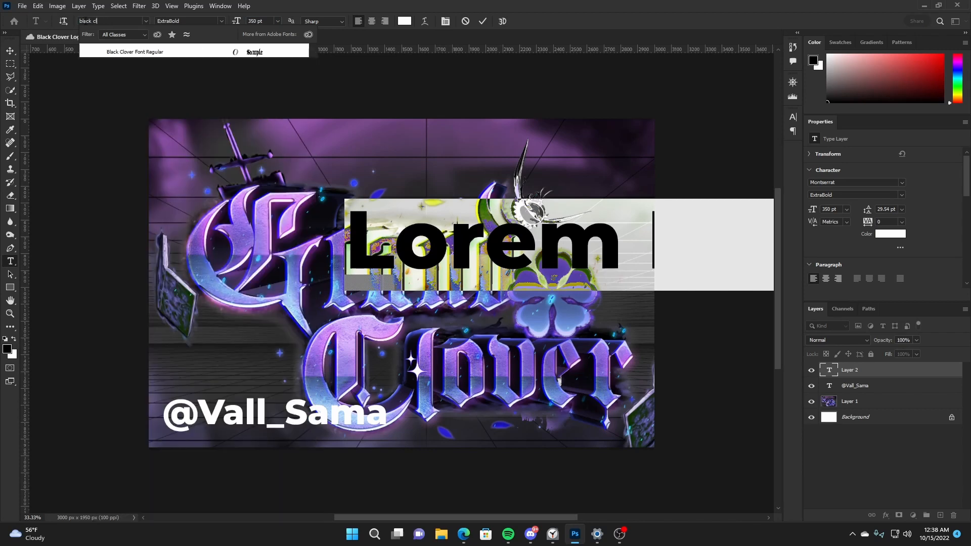
key("Return")
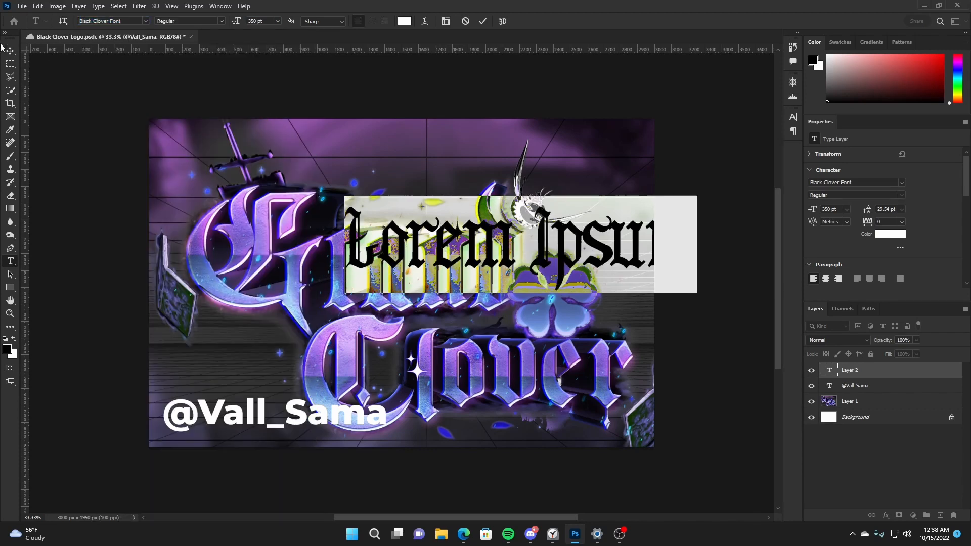
- Move the placeholder text over the logo's upper word and replace it with "Grand"
left_click(10, 51)
left_click_drag(478, 222, 384, 236)
key("t")
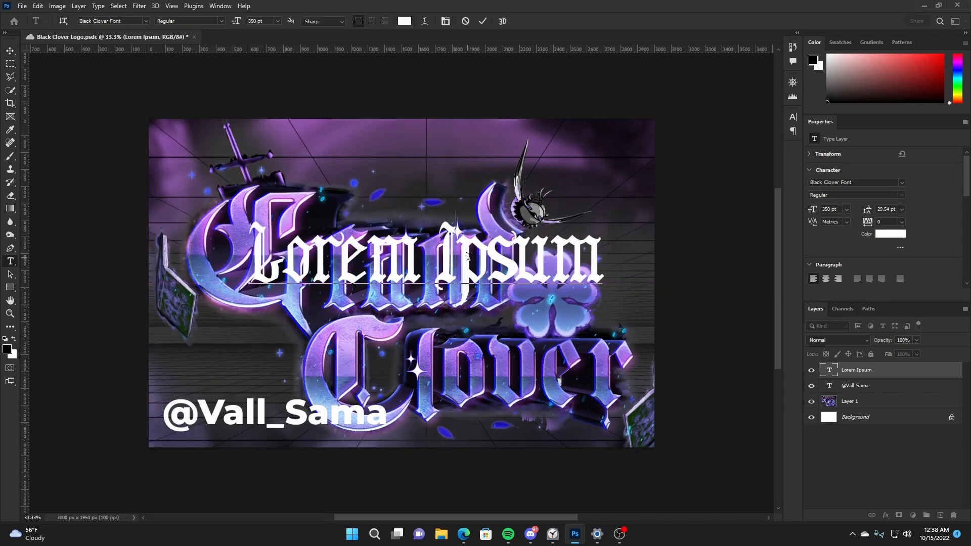
triple_click(468, 257)
type("G")
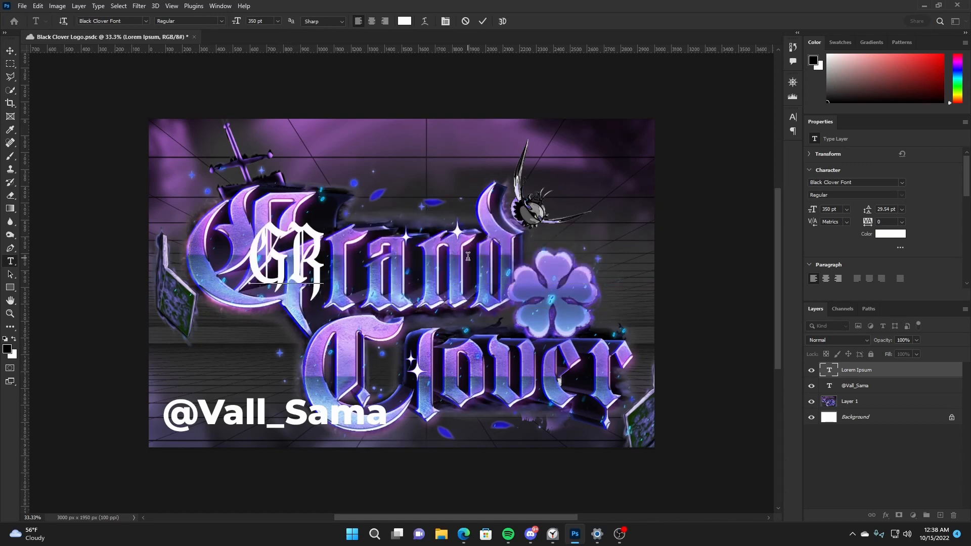
type("ran")
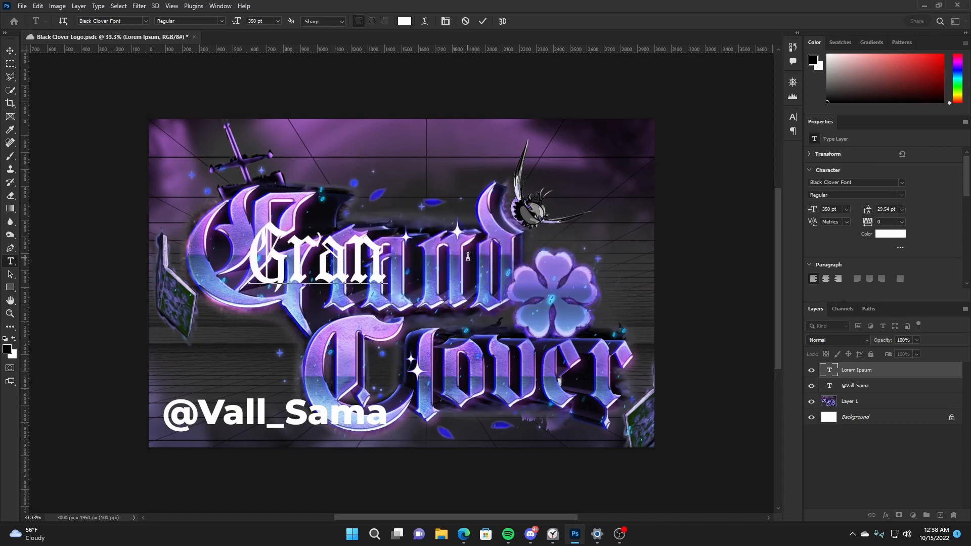
type("d")
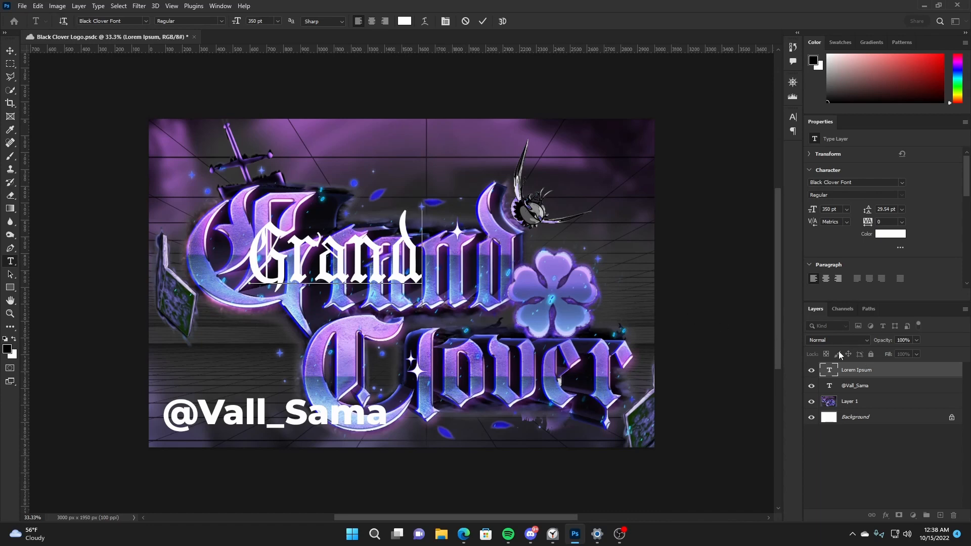
- Shorten the text to the single letter "G" and enlarge it to about 717 pt over the logo's G
left_click_drag(287, 253, 507, 285)
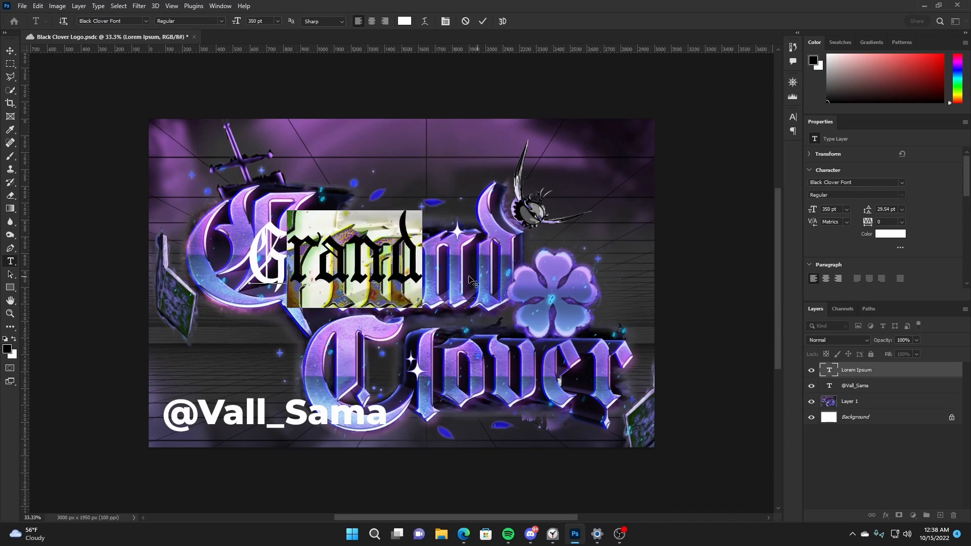
key("BackSpace")
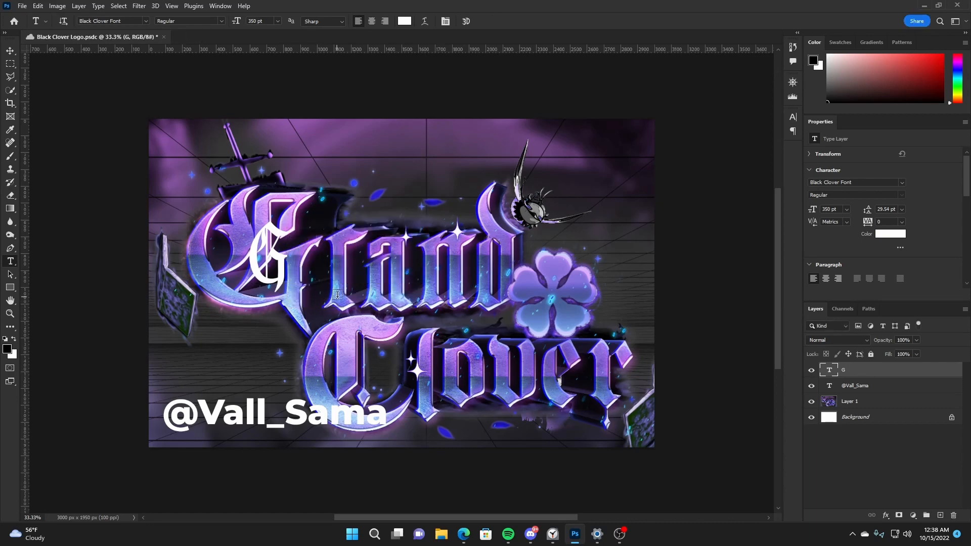
key("ctrl+t")
left_click_drag(281, 210, 299, 159)
- Duplicate the G just to its right and replace the copy's letter with a lowercase "r"
left_click_drag(297, 258, 359, 254)
key("Return")
double_click(359, 255)
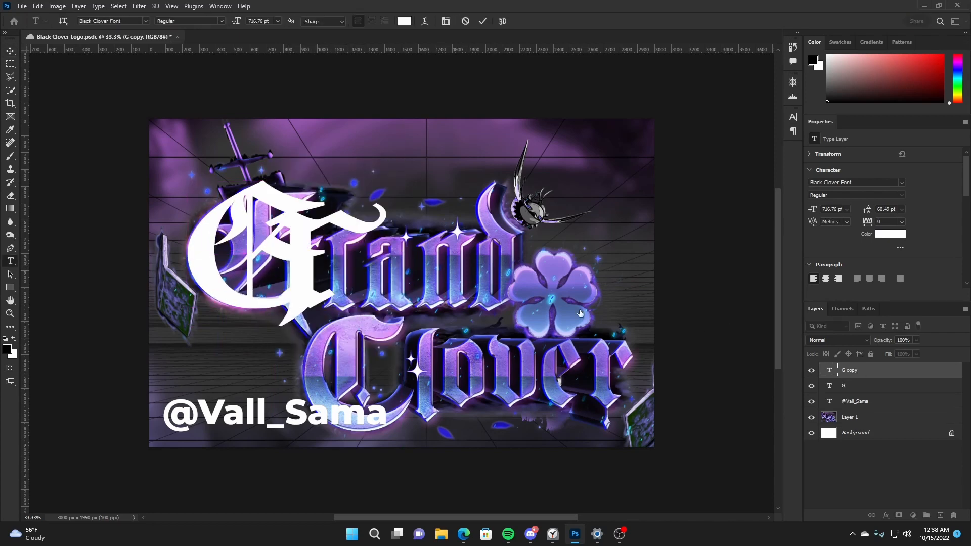
type("r")
key("ctrl+a")
type("R")
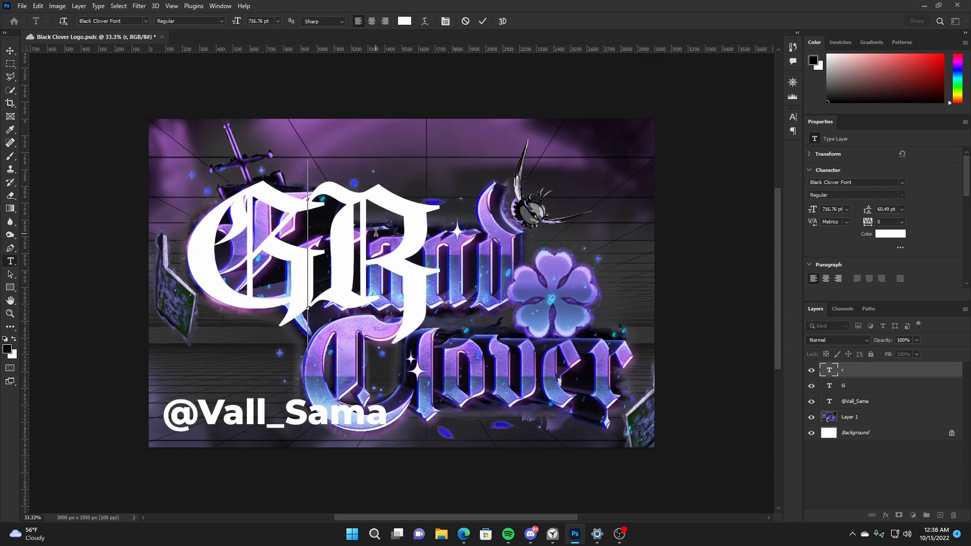
key("BackSpace")
type("r")
- Scale the r down to about 531 pt and place it over the logo's r
left_click(857, 372)
key("ctrl+t")
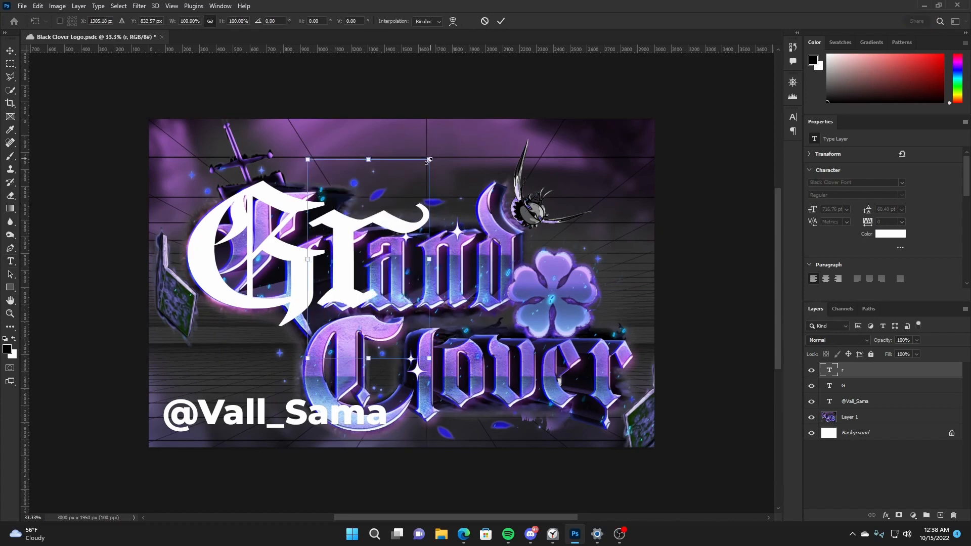
left_click_drag(429, 159, 414, 184)
key("Return")
mouse_move(396, 240)
left_mouse_down()
mouse_move(384, 254)
mouse_move(405, 309)
mouse_move(383, 242)
mouse_move(395, 237)
mouse_move(387, 260)
mouse_move(395, 245)
left_mouse_up()
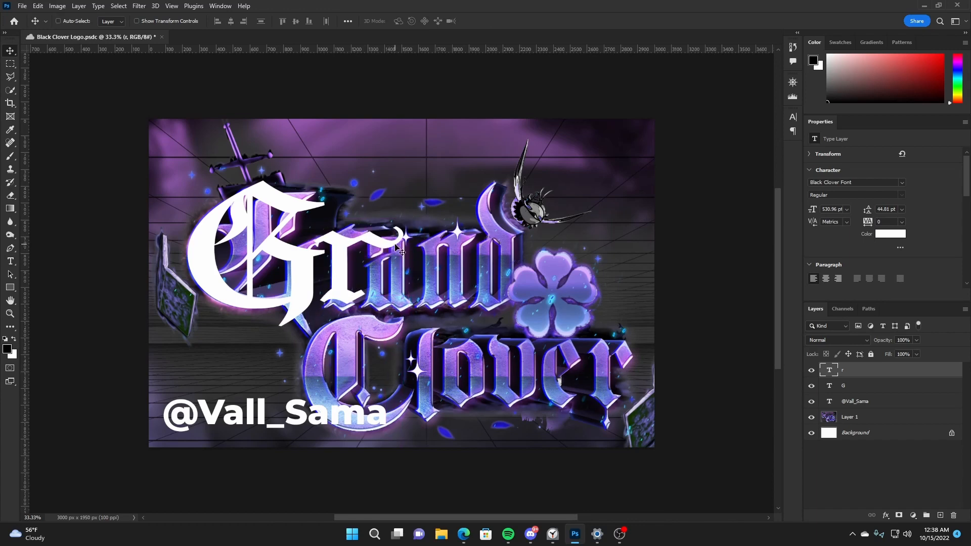
- Rasterize the r layer and cut off the letter's curled end on its upper arm using the Polygonal Lasso
right_click(887, 373)
left_click(781, 225)
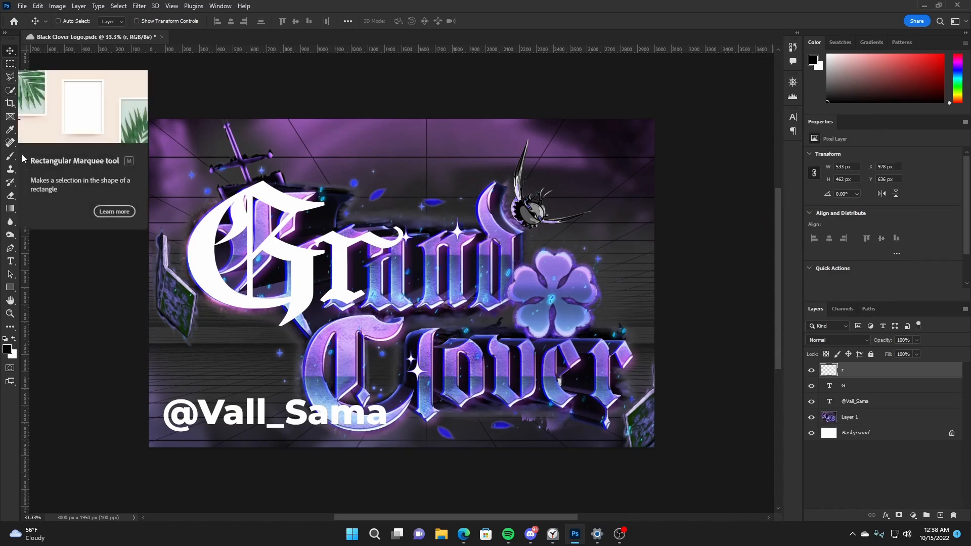
left_click(12, 79)
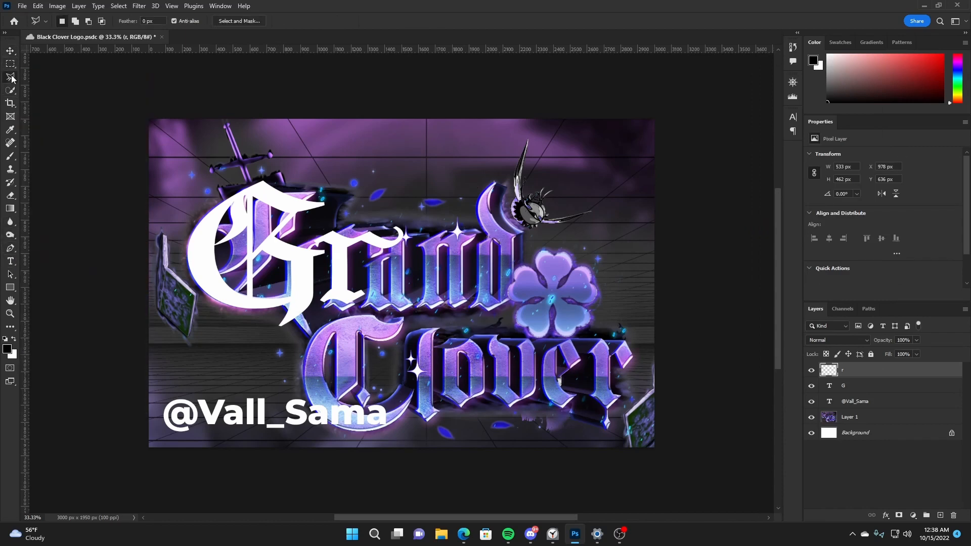
right_click(13, 77)
left_click(48, 83)
left_click(360, 242)
left_click(432, 230)
left_click(404, 282)
left_click(360, 242)
key("Delete")
key("ctrl+d")
- Add the letter "a" beside the r and enlarge it to about 564 pt to match the logo's a
key("t")
left_click(392, 276)
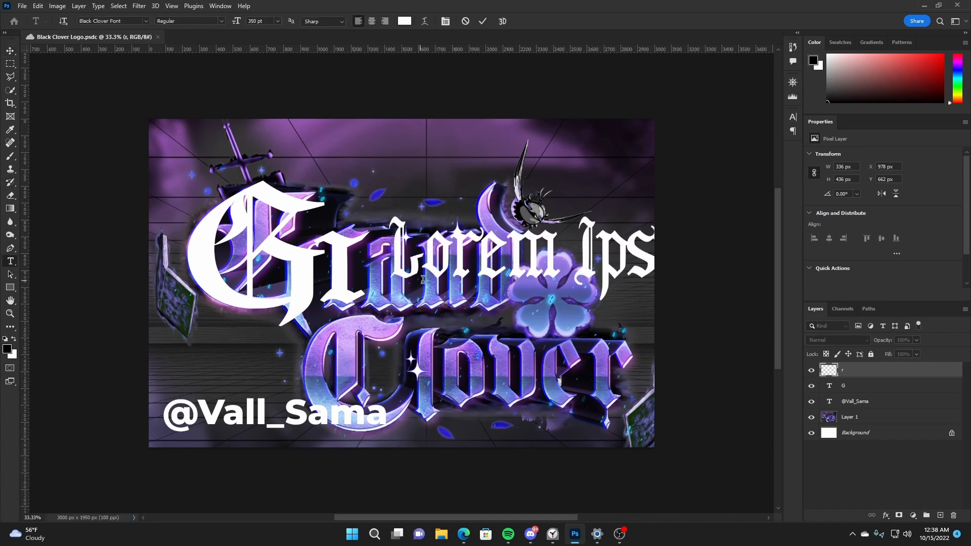
type("a")
key("ctrl+Return")
left_click_drag(440, 261, 426, 275)
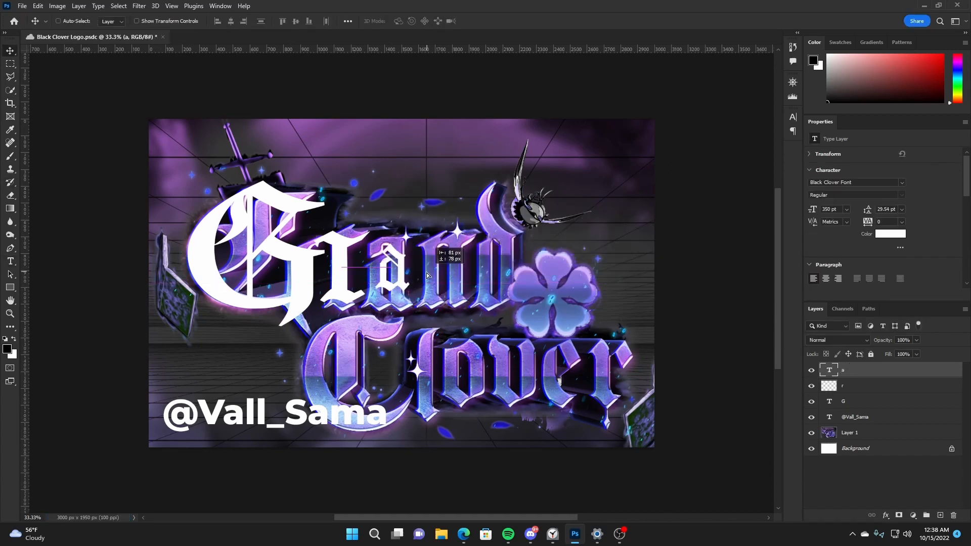
key("ctrl+t")
left_click_drag(414, 218, 425, 189)
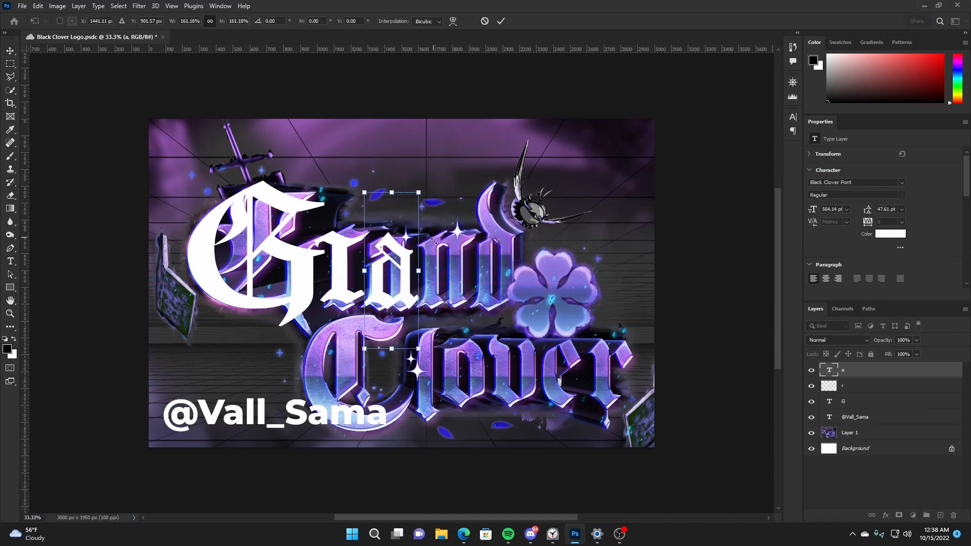
key("Return")
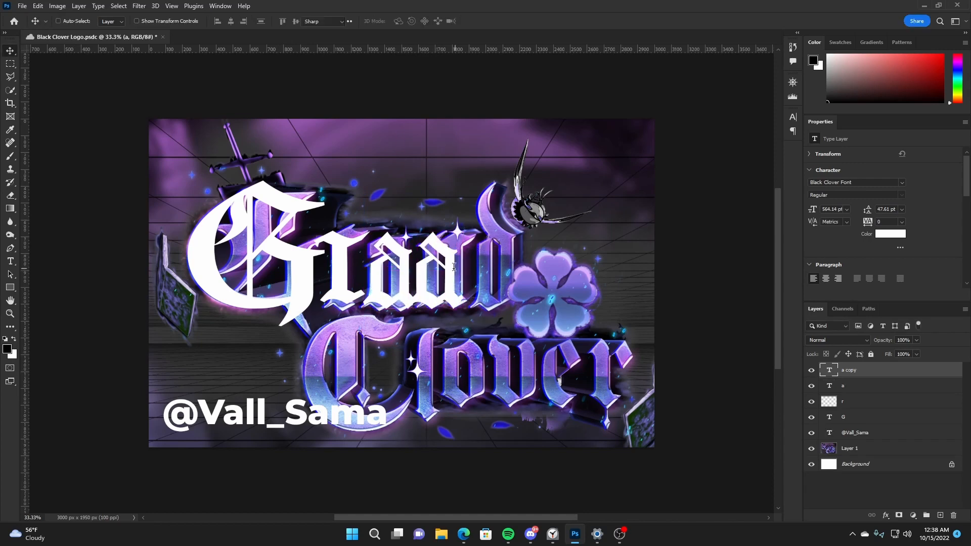
- Change the duplicated a to "n" and shift it over the logo's n, with another copy to its right
key("t")
left_click(408, 308)
type("n")
key("ctrl+Return")
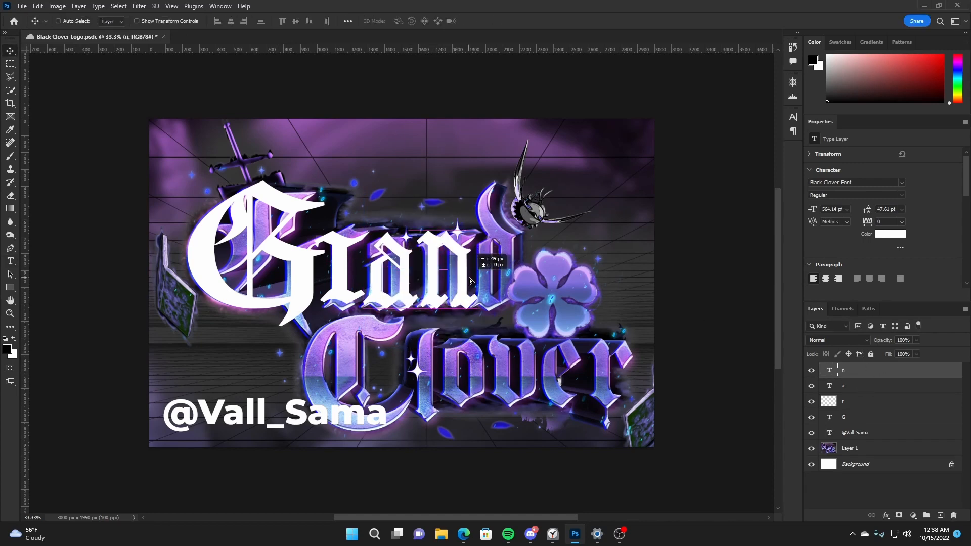
left_click_drag(469, 278, 510, 286)
- Change the duplicated n to "d" and fit it at the end of the upper word
key("t")
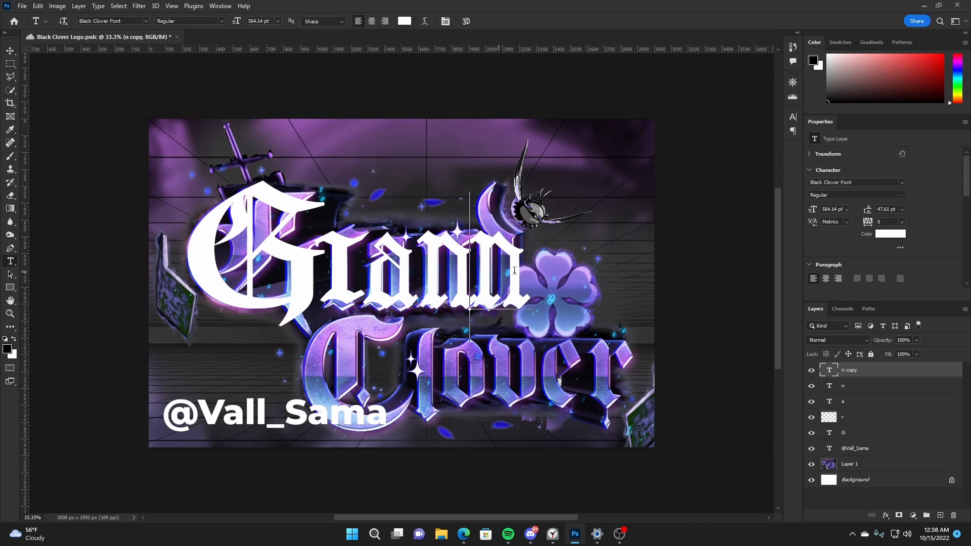
left_click(472, 308)
type("d")
key("ctrl+Return")
key("v")
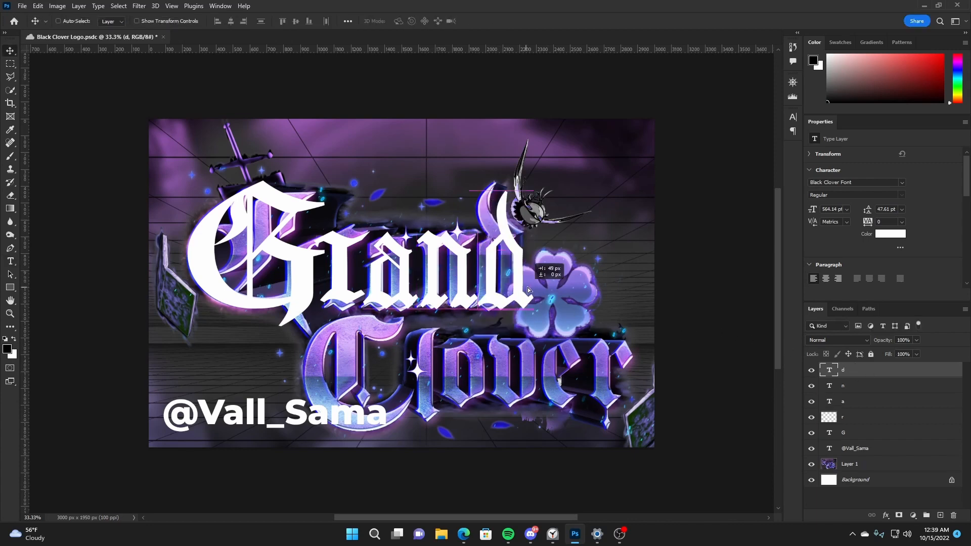
key("ctrl+t")
left_click_drag(526, 189, 530, 185)
key("Return")
- Duplicate the d onto the start of the lower word and replace its letter with a capital "C"
left_click_drag(494, 258, 396, 357)
key("Down")
key("Down")
key("Left")
key("Left")
key("t")
double_click(379, 367)
type("C")
- Hide the watermark text layer and enlarge and widen the C to cover the logo's C
left_click(811, 463)
key("ctrl+t")
left_click_drag(398, 305, 399, 288)
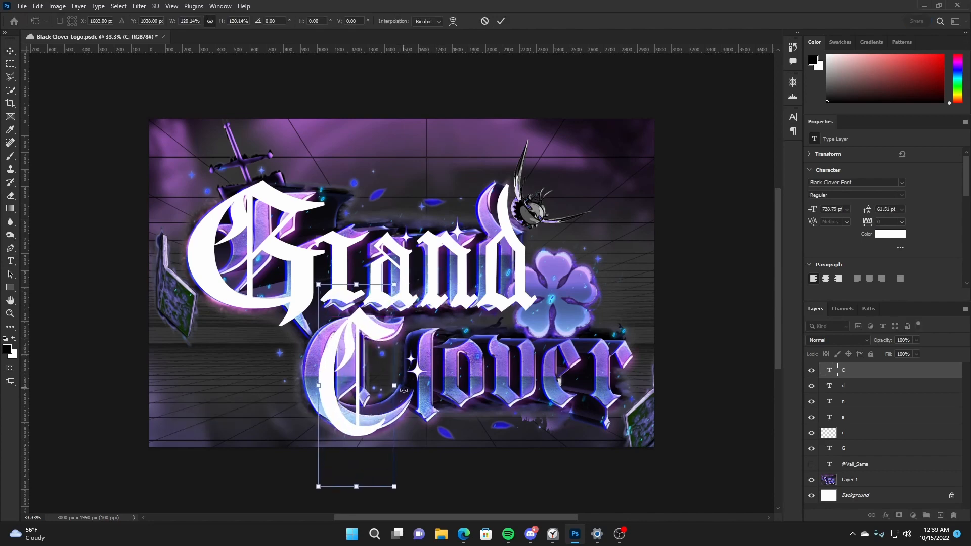
left_click_drag(400, 385, 442, 381, "shift")
key("Return")
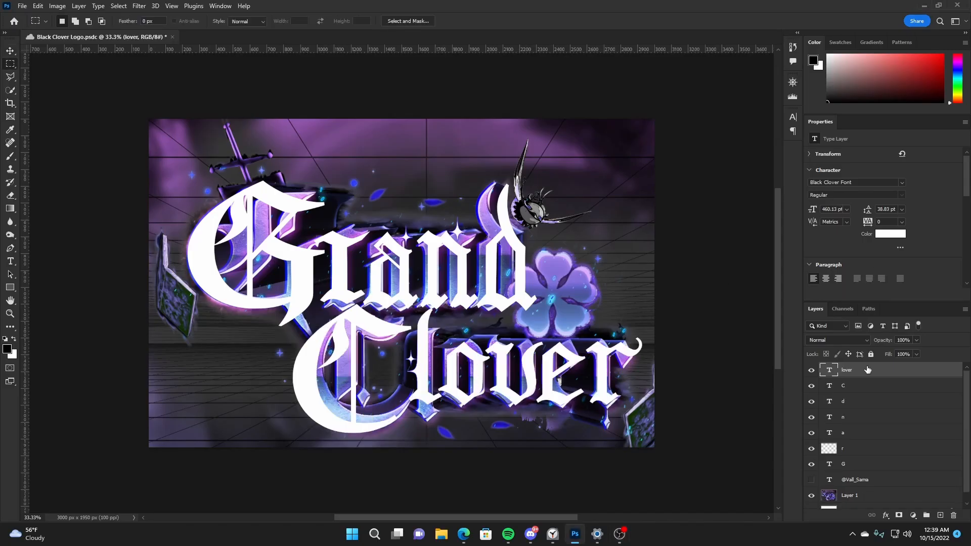
- Rasterize the "lover" layer, lasso its letter l and move it about 21 px right and 81 px down
right_click(868, 369)
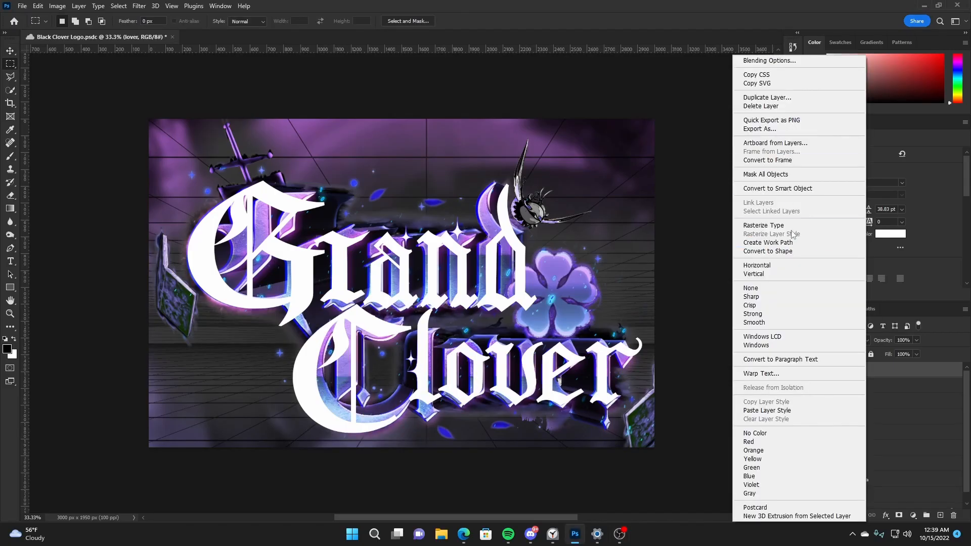
left_click(809, 228)
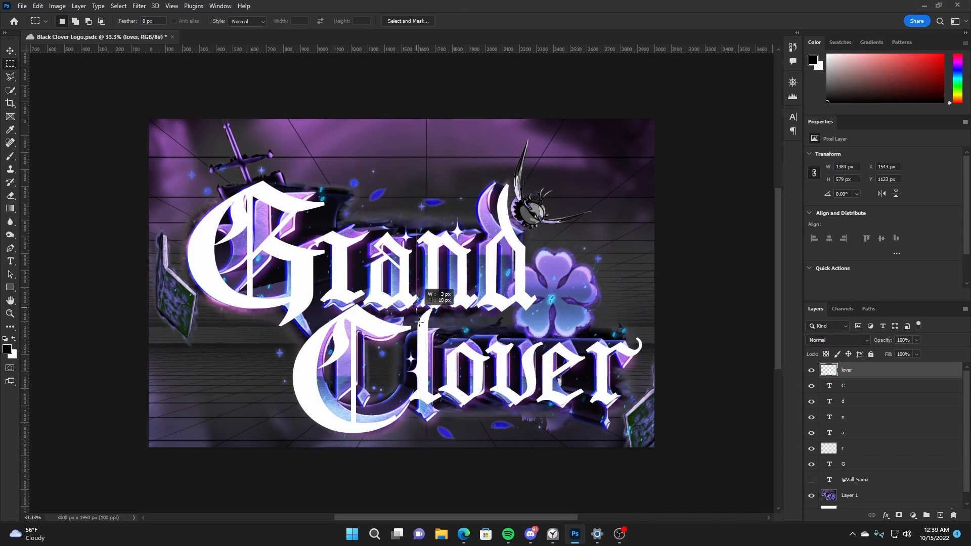
left_click(9, 79)
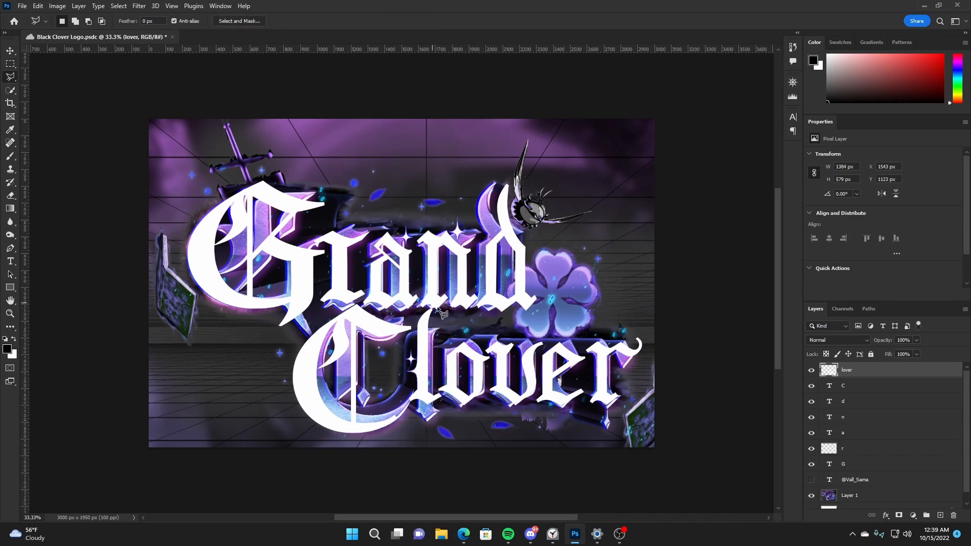
left_click(439, 297)
left_click(419, 312)
left_click(406, 410)
left_click(426, 419)
left_click(442, 399)
left_click(443, 300)
key("v")
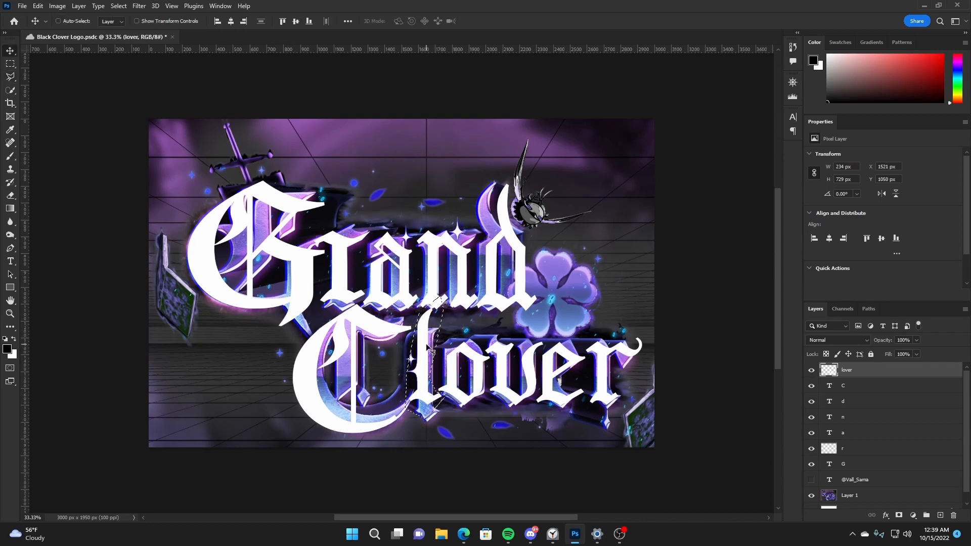
left_click_drag(428, 346, 430, 361)
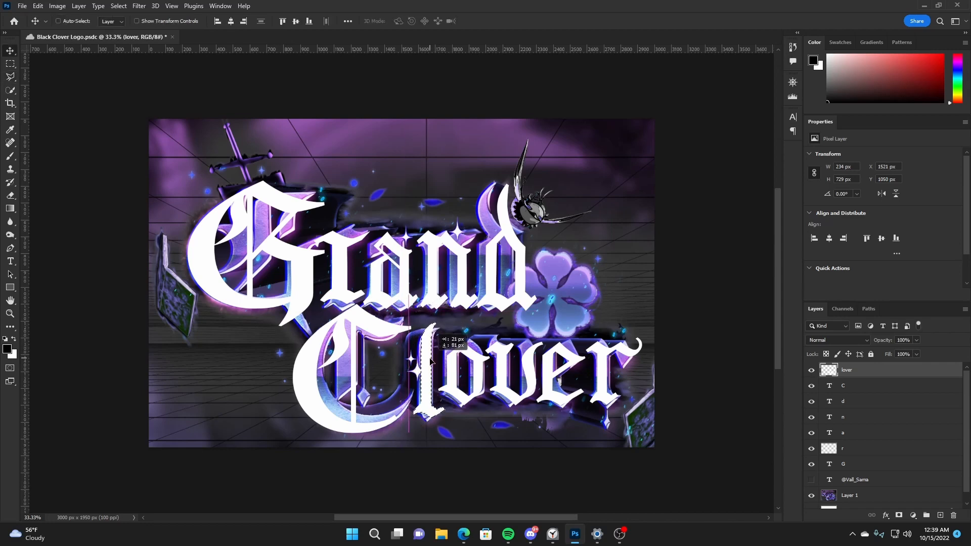
- Clear the selection, hide the reference image and fill the Background layer with near-black #0d0d0d
key("ctrl+d")
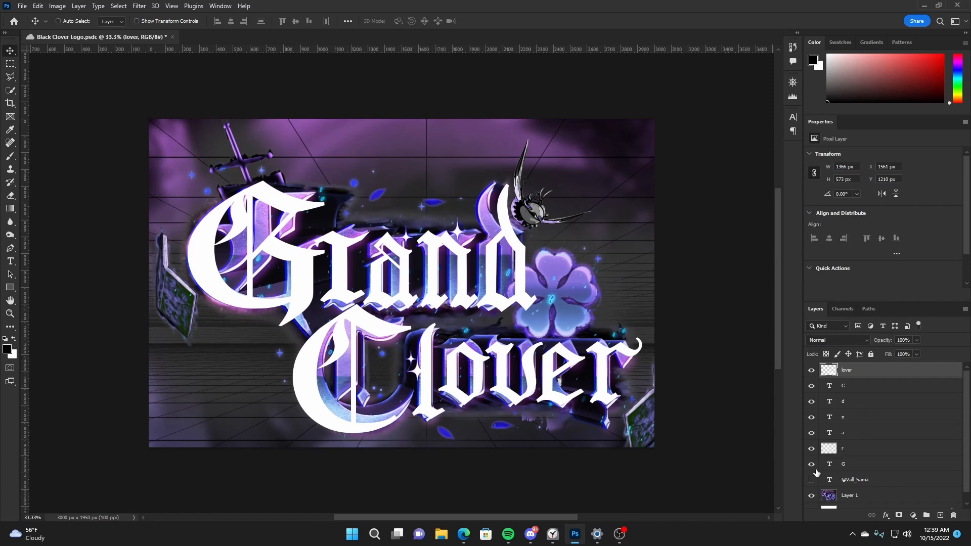
left_click(811, 497)
scroll(834, 480, "down", 1)
left_click(859, 501)
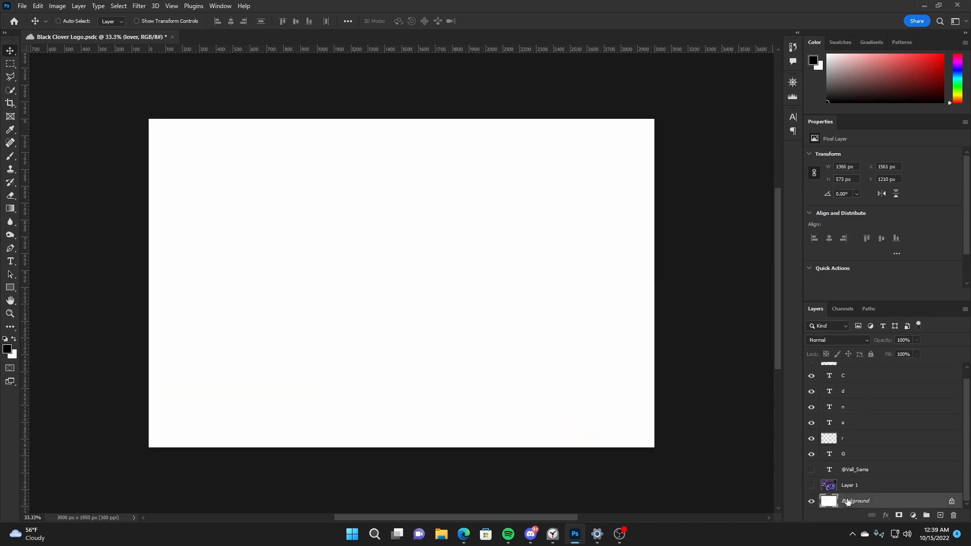
left_click(13, 357)
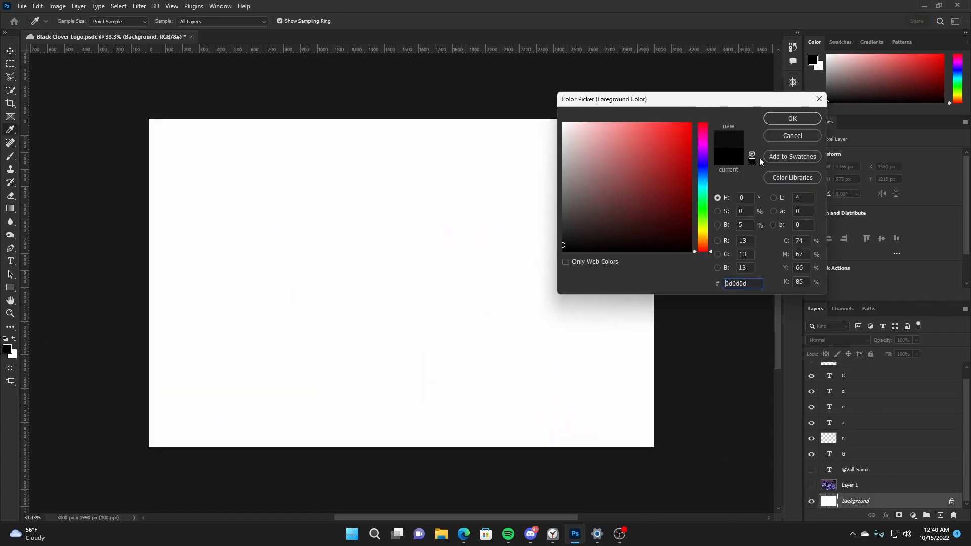
left_click(781, 118)
key("alt+BackSpace")
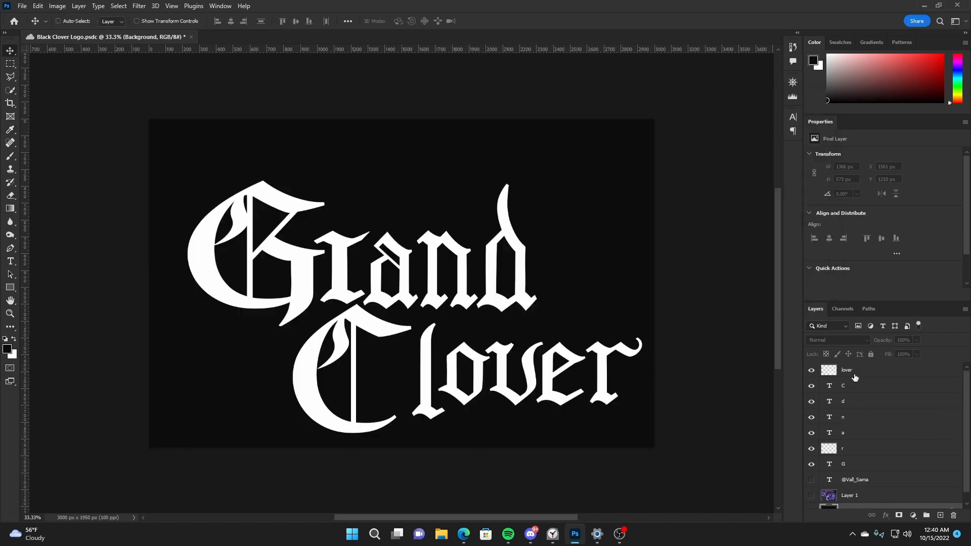
- Move the "lover" layer about 12 px to the left, closer to the C, and save the document
key("alt+period")
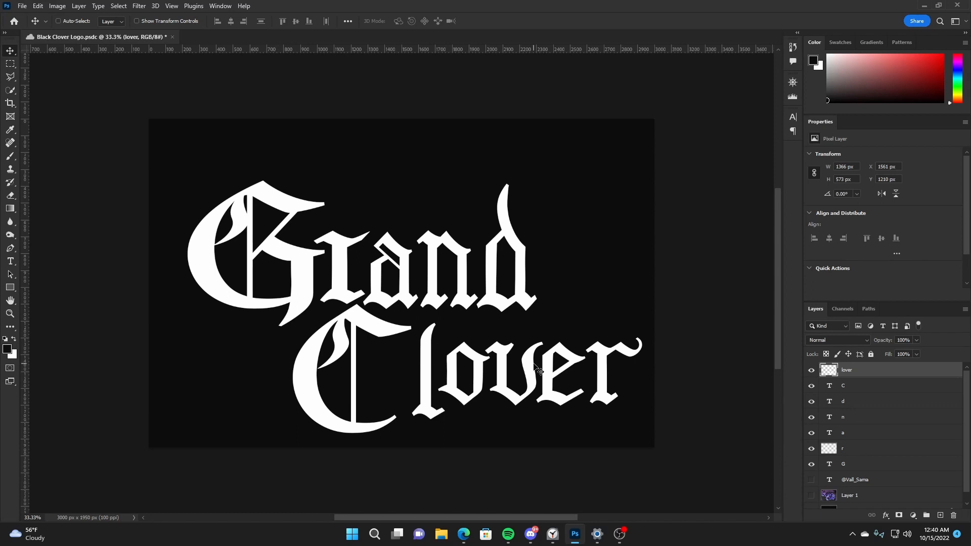
left_click_drag(534, 363, 526, 363)
key("Left")
key("Left")
key("Left")
key("Left")
key("Left")
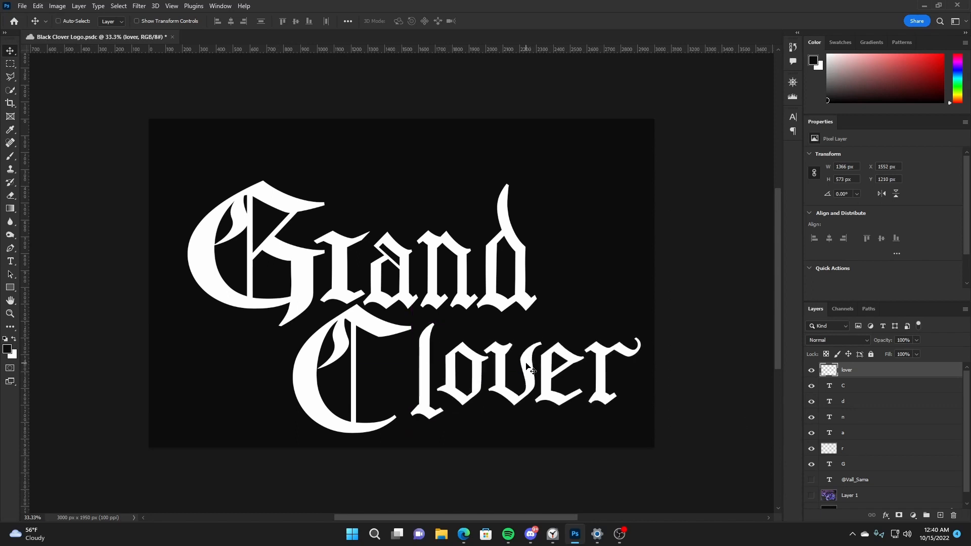
key("Left")
key("Left")
key("Left")
key("ctrl+s")
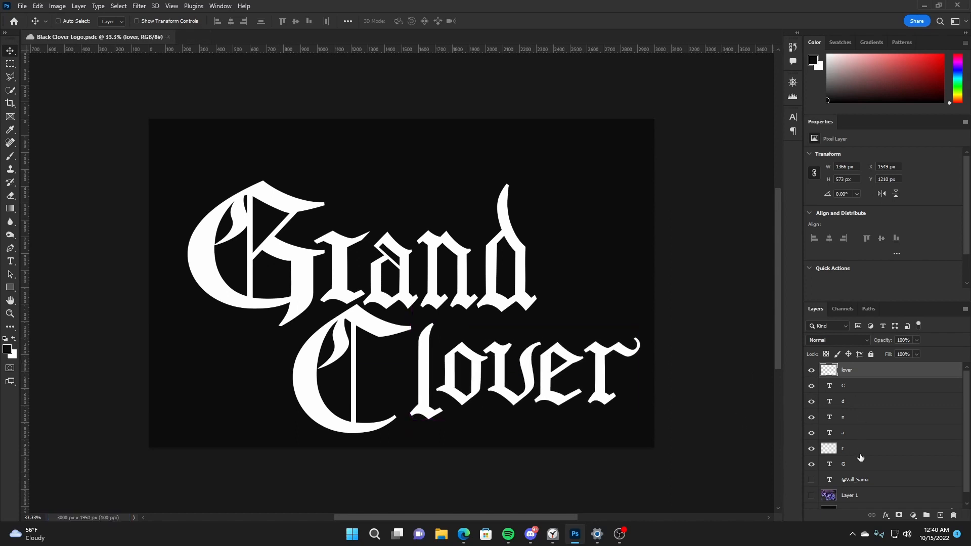
- Select all the letter layers from "lover" to G and move them up 140 px
left_click(868, 470, "shift")
key("shift+Up")
key("shift+Up")
key("shift+Up")
key("shift+Up")
key("shift+Up")
key("shift+Up")
key("shift+Up")
key("shift+Up")
key("shift+Up")
key("shift+Up")
key("shift+Up")
key("shift+Up")
key("shift+Up")
key("shift+Up")
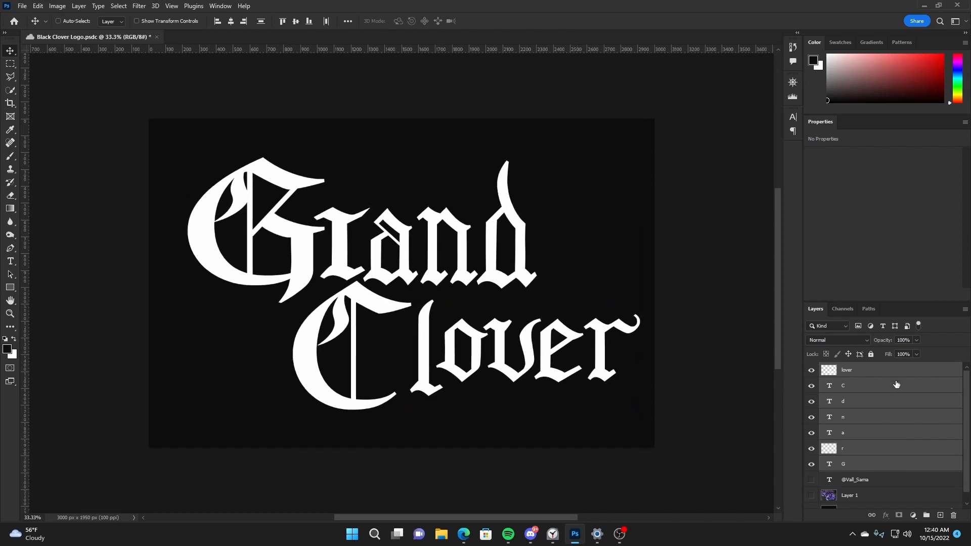
- Group the selected letter layers, duplicate the group and hide the original group
key("ctrl+g")
key("ctrl+j")
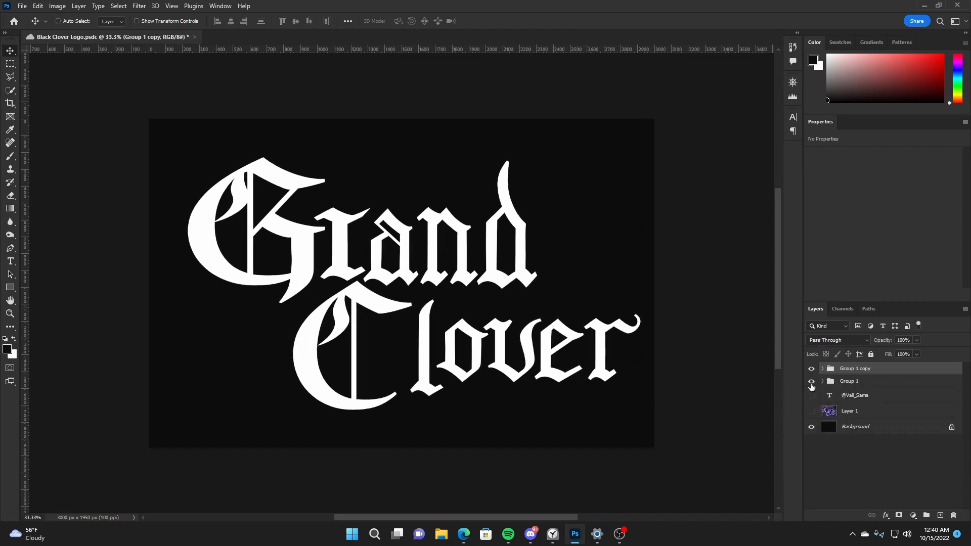
left_click(811, 381)
- Scale the duplicated lettering group down slightly about its center and save the document
key("ctrl+t")
left_click_drag(638, 154, 624, 162)
key("Return")
key("ctrl+s")
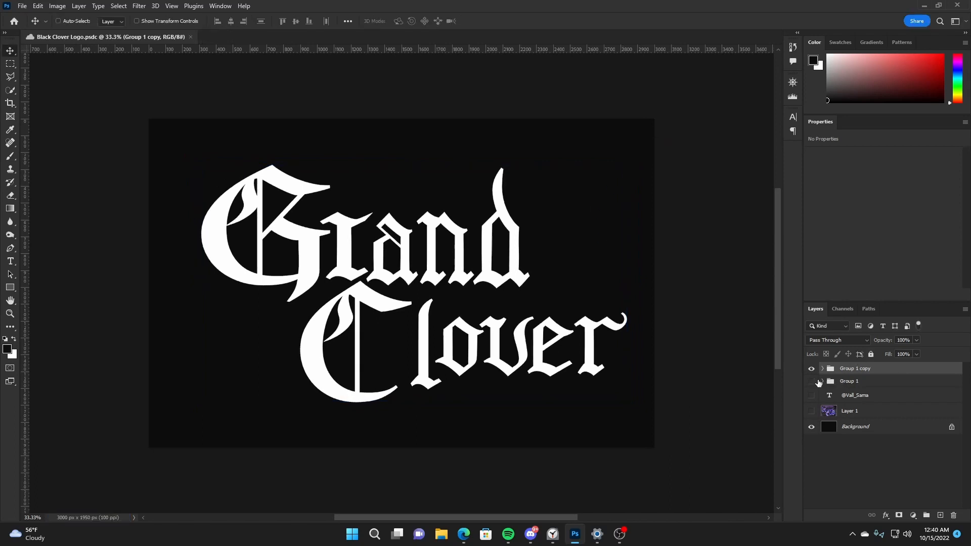
- Show the reference image with the duplicated lettering group hidden, save, and examine the original logo's letters up close
left_click(811, 411)
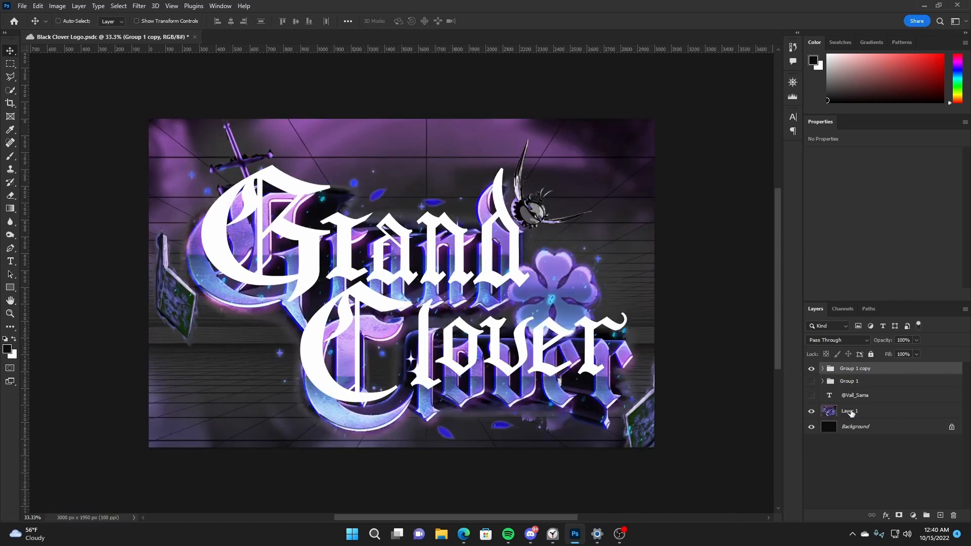
left_click(810, 368)
key("ctrl+s")
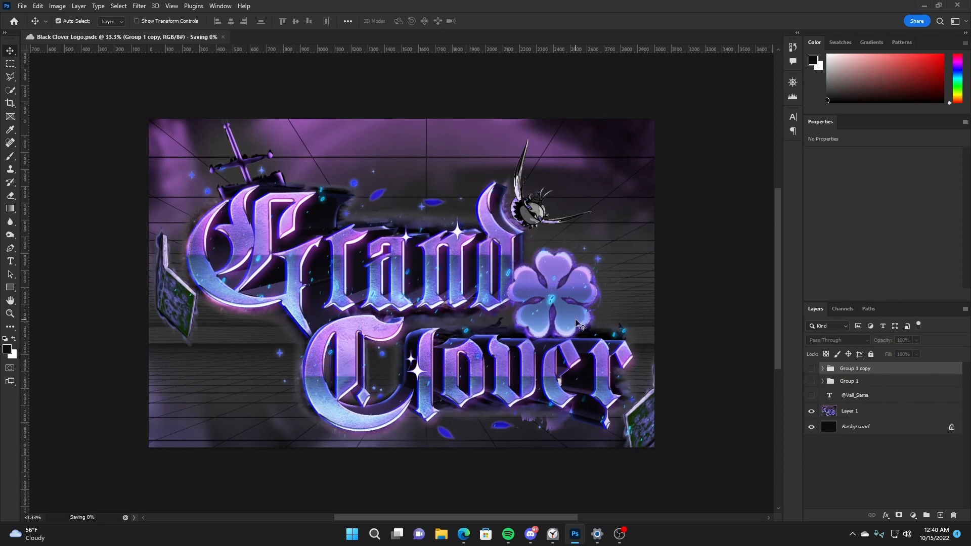
key("ctrl+plus")
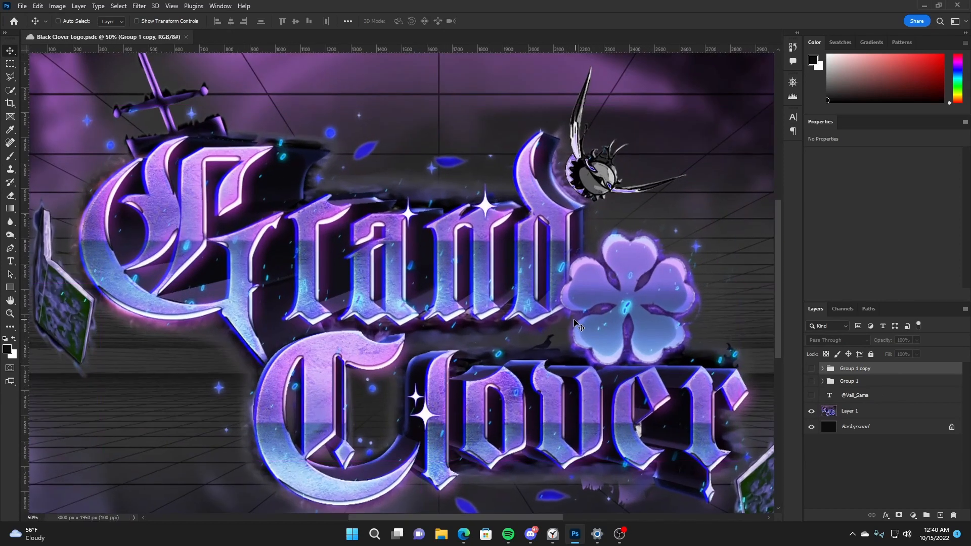
key("space")
left_click_drag(193, 261, 239, 264)
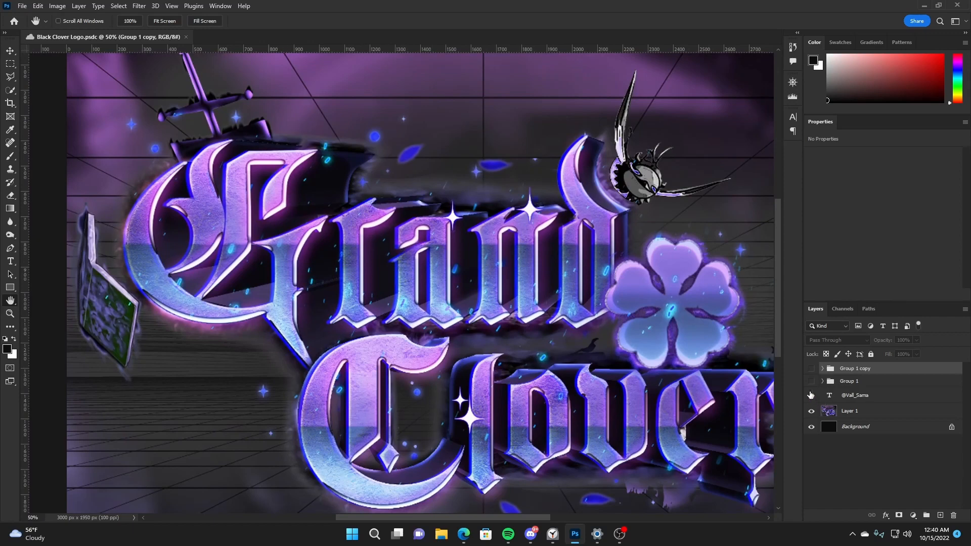
- Show the duplicated lettering group, move it up and right of the reference letters, and expand its layers
left_click(811, 369)
left_click_drag(340, 287, 405, 251)
left_click(822, 368)
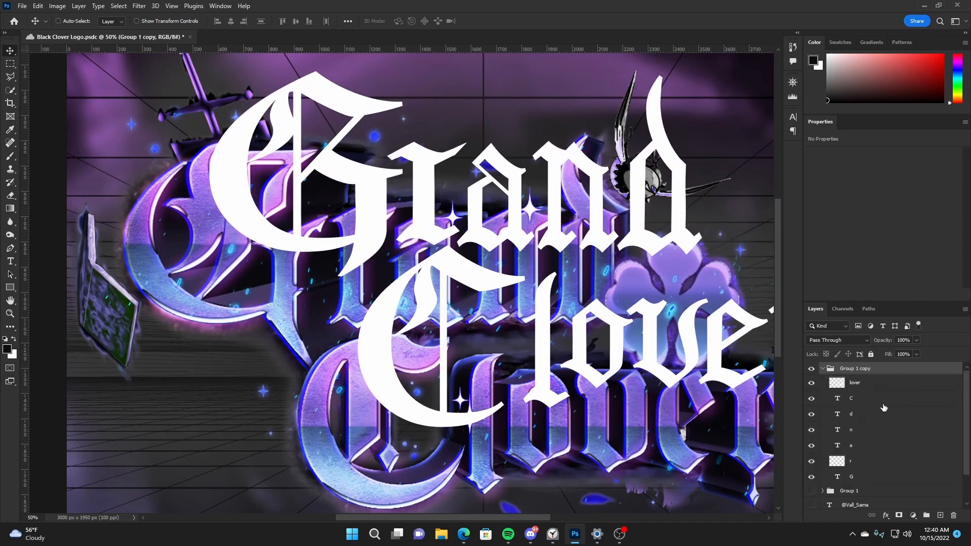
- Group the G, r, a, n and d layers of the upper word and duplicate that group
left_click(812, 399)
left_click(811, 399)
left_click(810, 477)
left_click(811, 477)
left_click(869, 476)
left_click(882, 417, "shift")
key("ctrl+g")
key("ctrl+j")
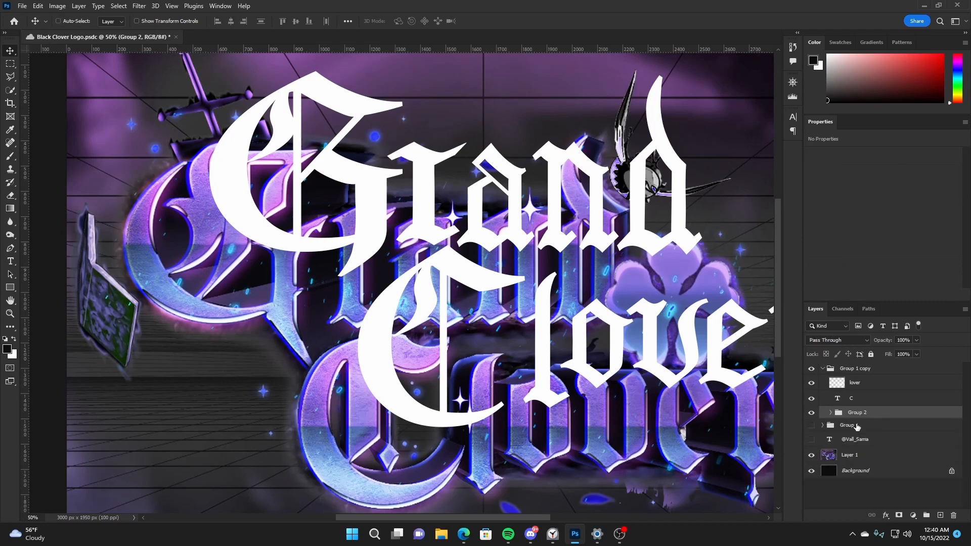
- Hide the original upper-word group, merge its duplicate into a single pixel layer and save the document
left_click(811, 427)
key("ctrl+e")
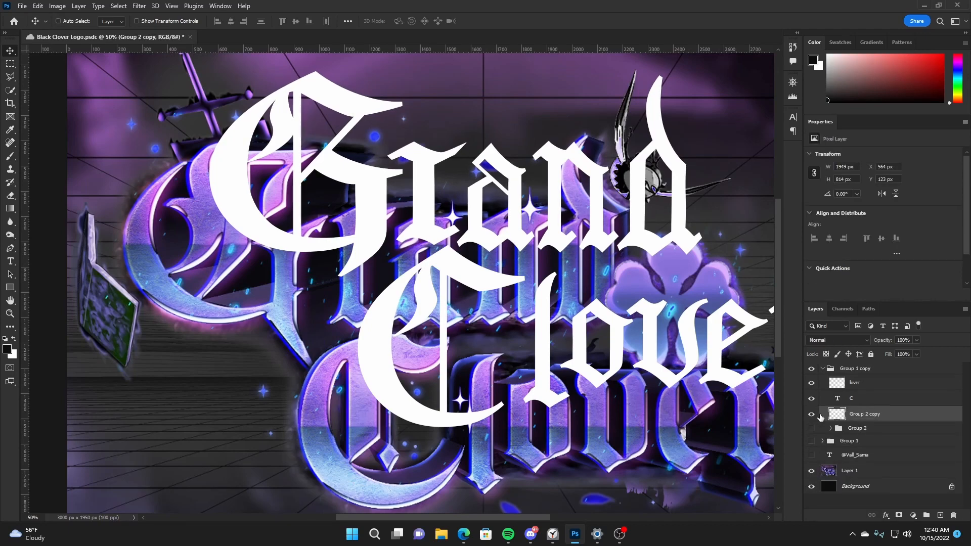
left_click(811, 414)
left_click(811, 414)
key("ctrl+s")
- Add a Gradient Overlay to the merged "Grand" layer with Normal blend mode and 100% opacity
double_click(912, 414)
left_click(587, 368)
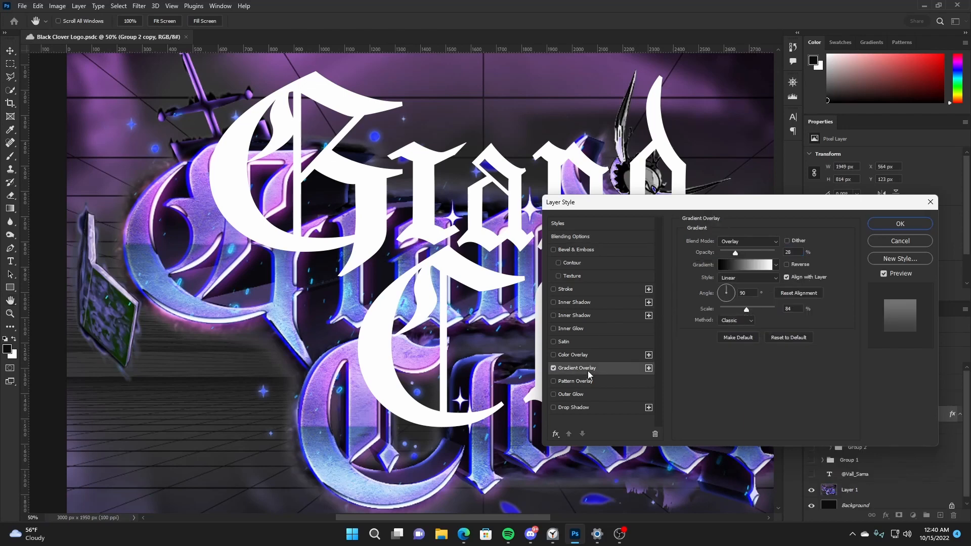
left_click(752, 242)
left_click(738, 243)
- Create a hard color break mid-gradient with two adjacent stops at 49% and 50%
left_click(752, 266)
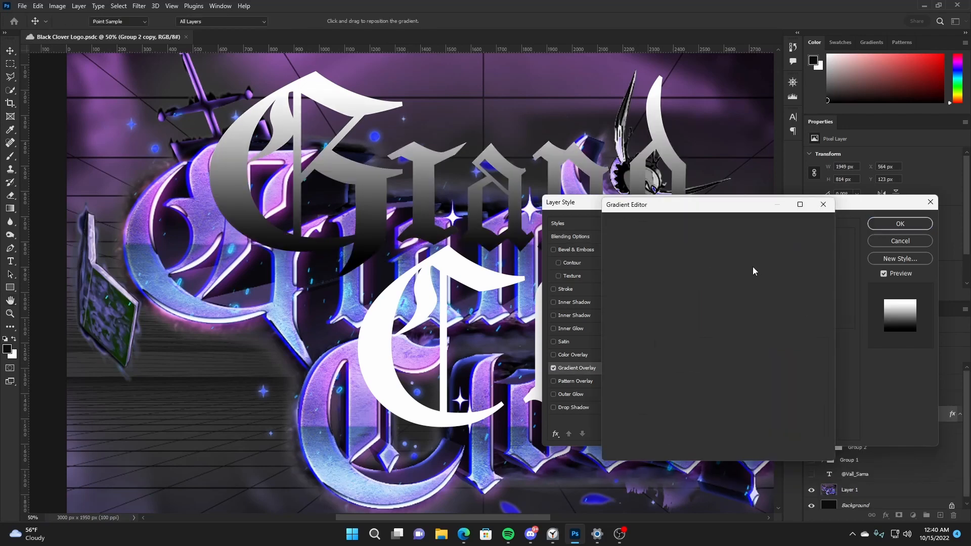
left_click_drag(703, 393, 716, 392)
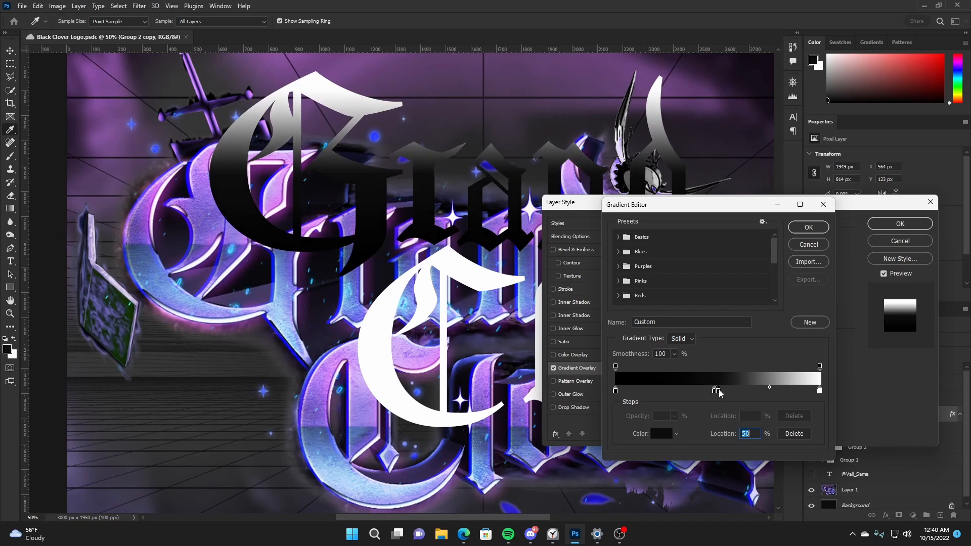
left_click(718, 393)
- Color the 49% gradient stop with a blue sampled from the reference logo's G and brightened
double_click(715, 395)
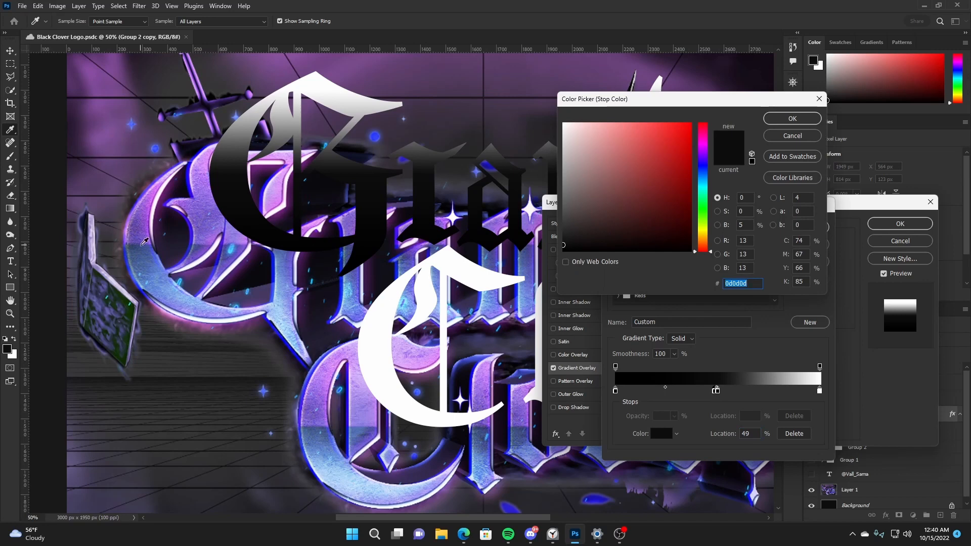
left_click(148, 245)
left_click(653, 134)
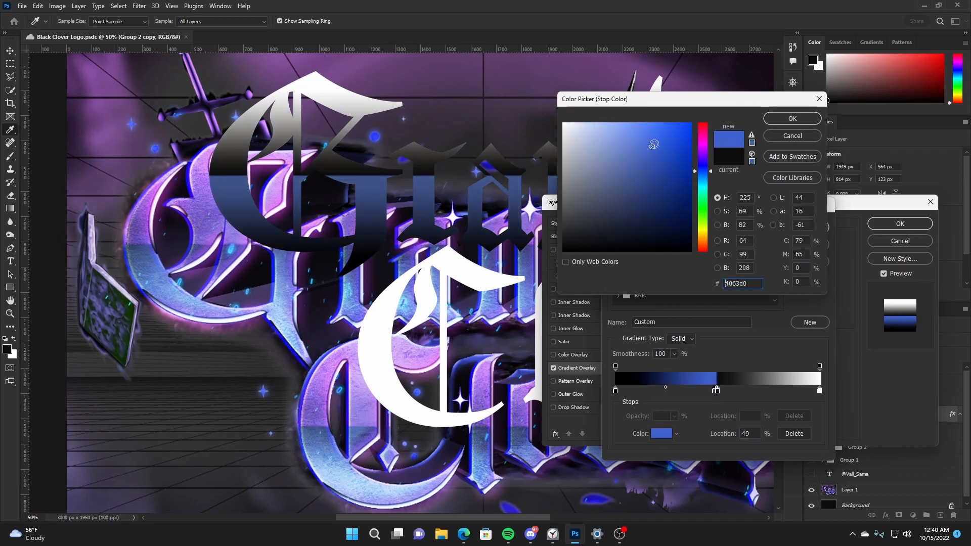
left_click(792, 119)
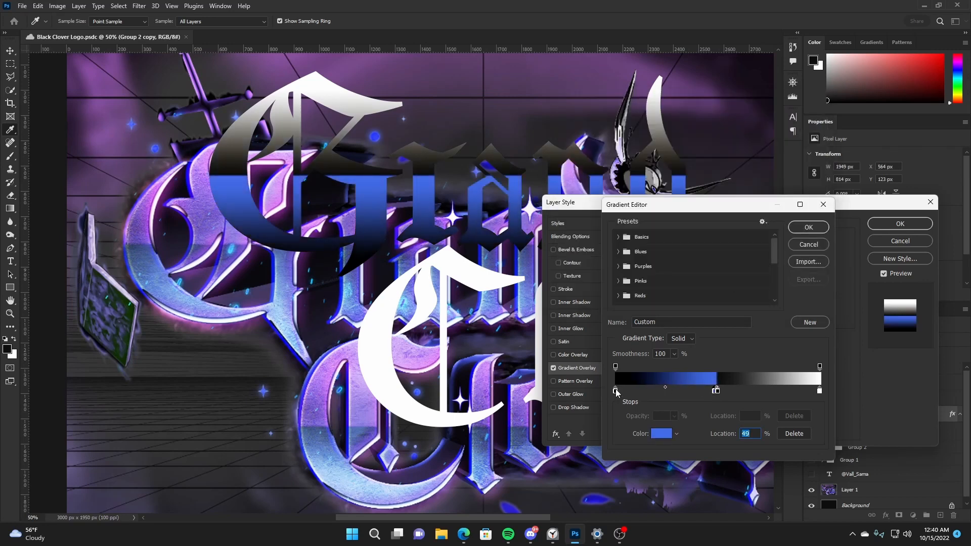
- Sample the lower part of the reference G for the 0% gradient stop and adjust its color to #448afa
double_click(615, 391)
left_click(198, 295)
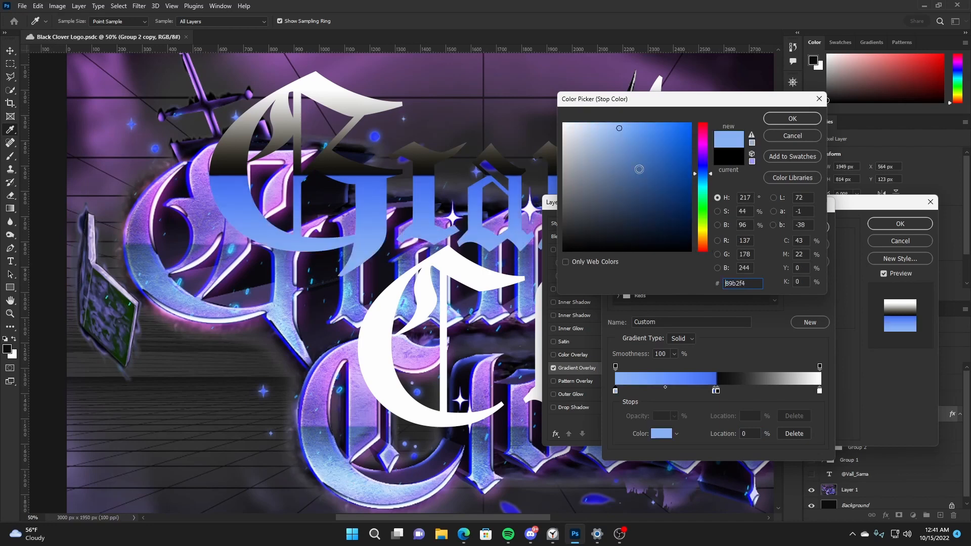
mouse_move(691, 140)
left_mouse_down()
mouse_move(691, 127)
mouse_move(657, 125)
left_mouse_up()
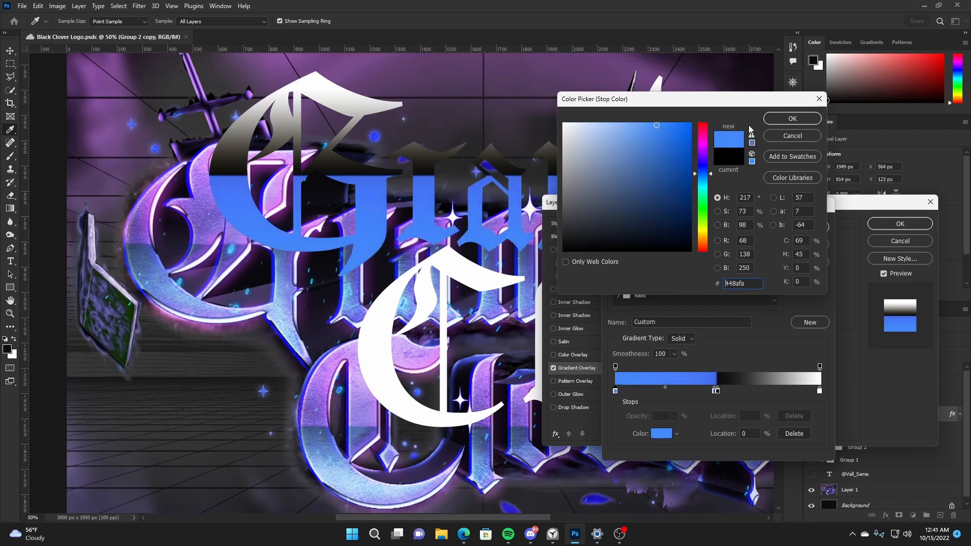
left_click(789, 120)
- Sample the reference G's purple for the 50% gradient stop and adjust its color to #b44cff
double_click(715, 391)
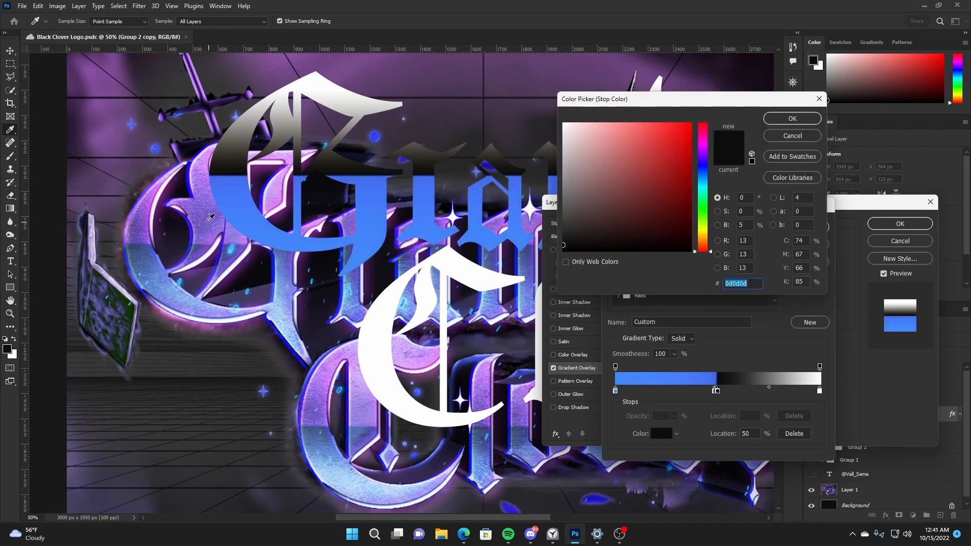
left_click(210, 218)
left_click_drag(667, 151, 652, 123)
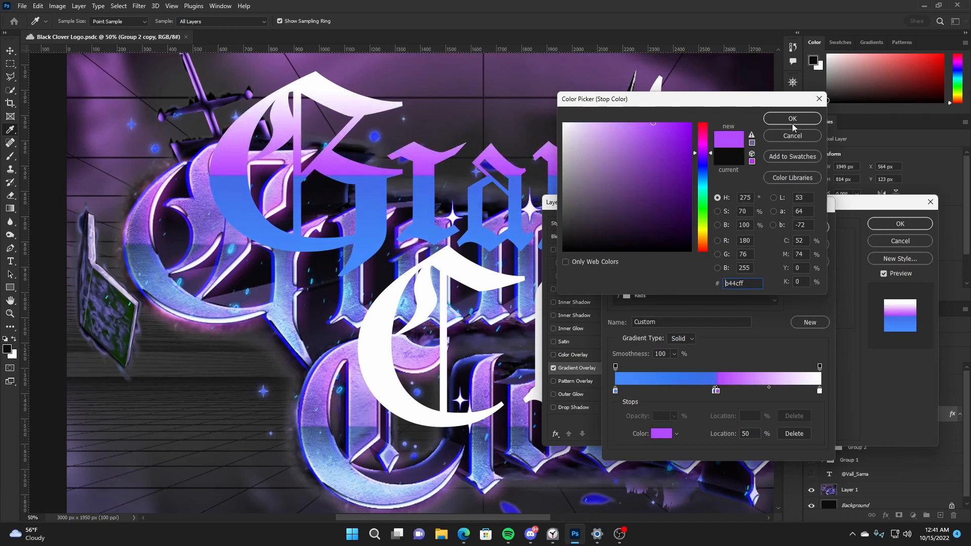
left_click(792, 120)
- Color the 100% gradient stop with the light pink of the reference G's upper part and accept the gradient
double_click(819, 391)
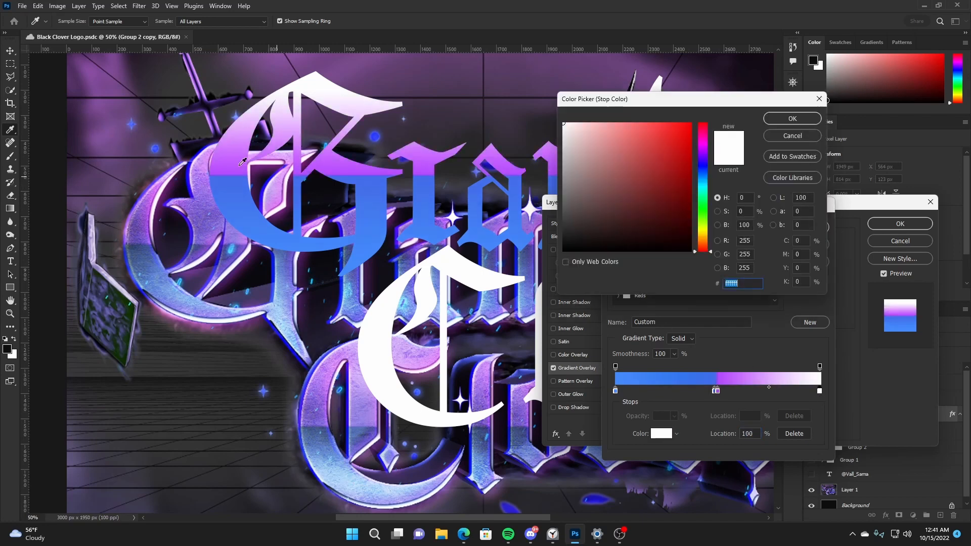
left_click(173, 172)
left_click(797, 120)
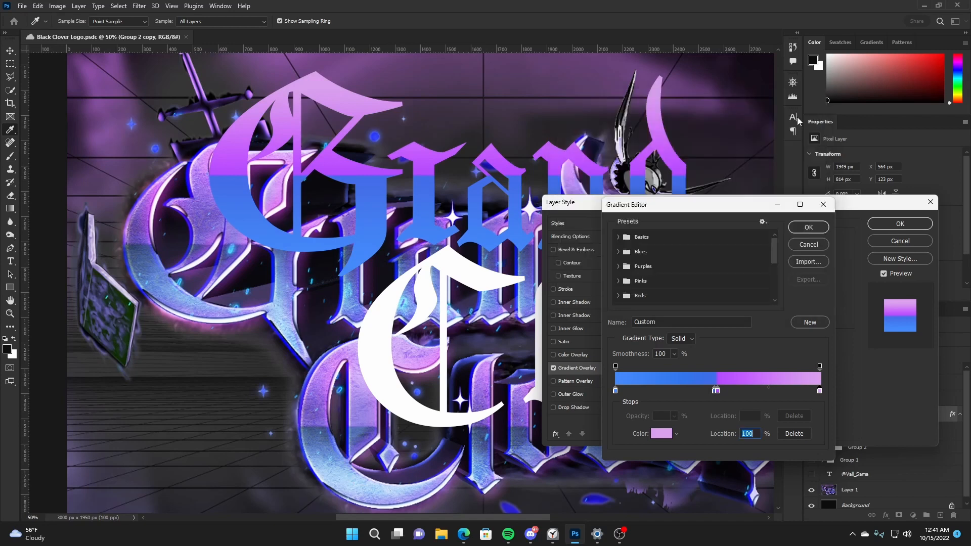
left_click(809, 227)
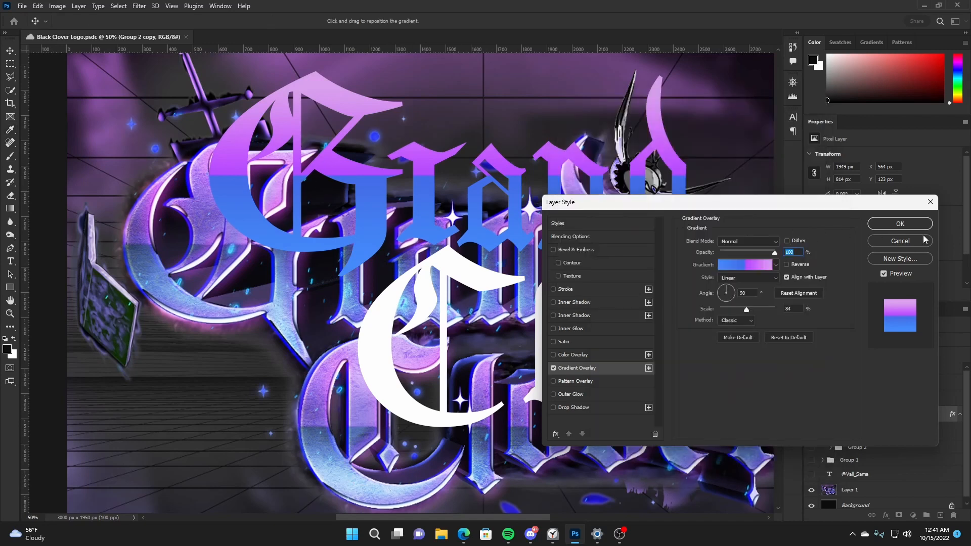
- Apply the Gradient Overlay to the merged "Grand" layer and copy its layer style
left_click(913, 225)
right_click(905, 409)
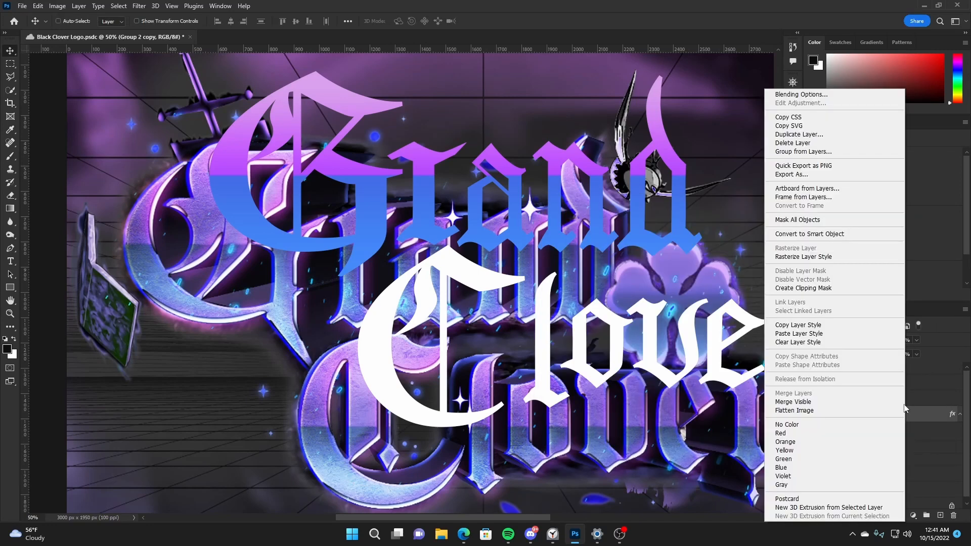
left_click(830, 326)
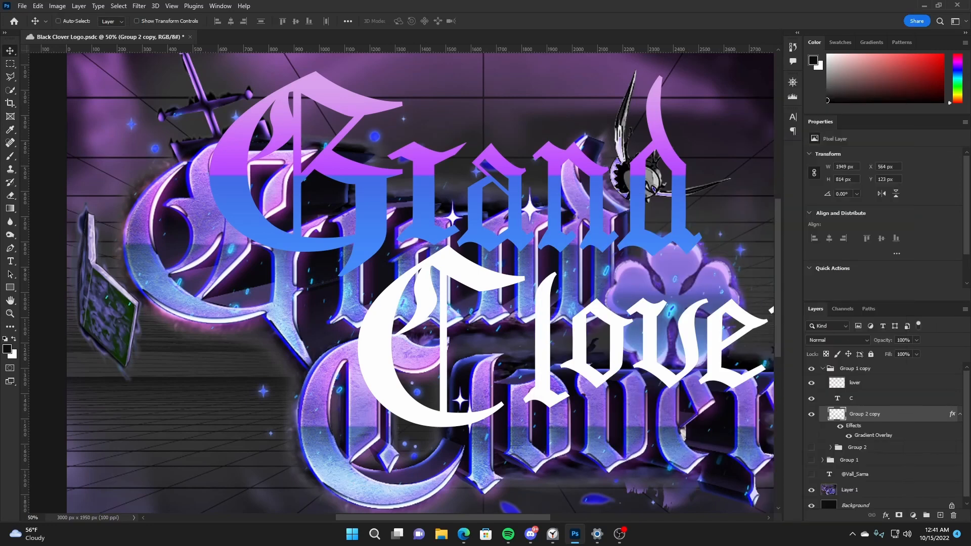
- Group the C and "lover" layers of the lower word and duplicate that group
left_click(872, 398)
left_click(879, 387, "shift")
key("ctrl+g")
key("ctrl+j")
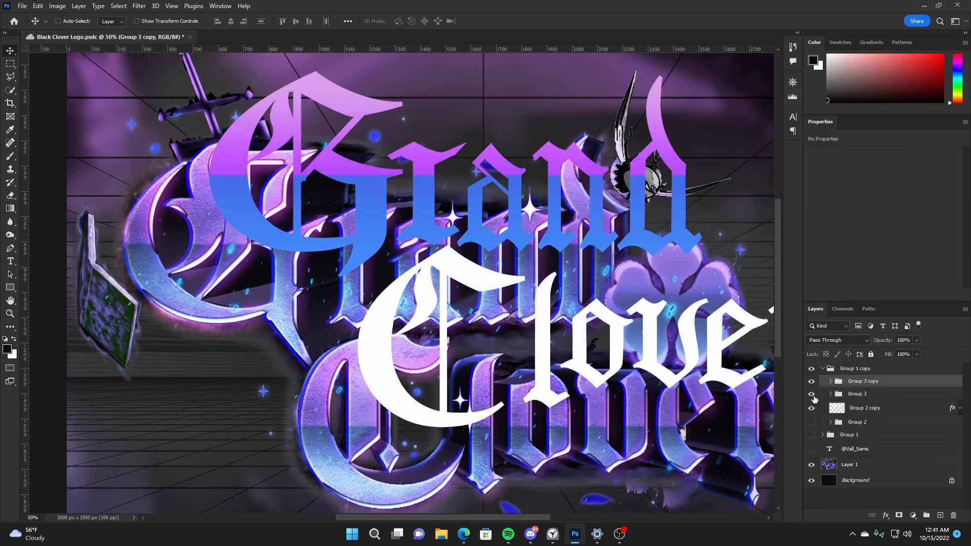
- Hide the original lower-word group, merge its duplicate into one pixel layer and place it directly beneath that group
left_click(811, 396)
key("ctrl+e")
left_click_drag(879, 383, 880, 404)
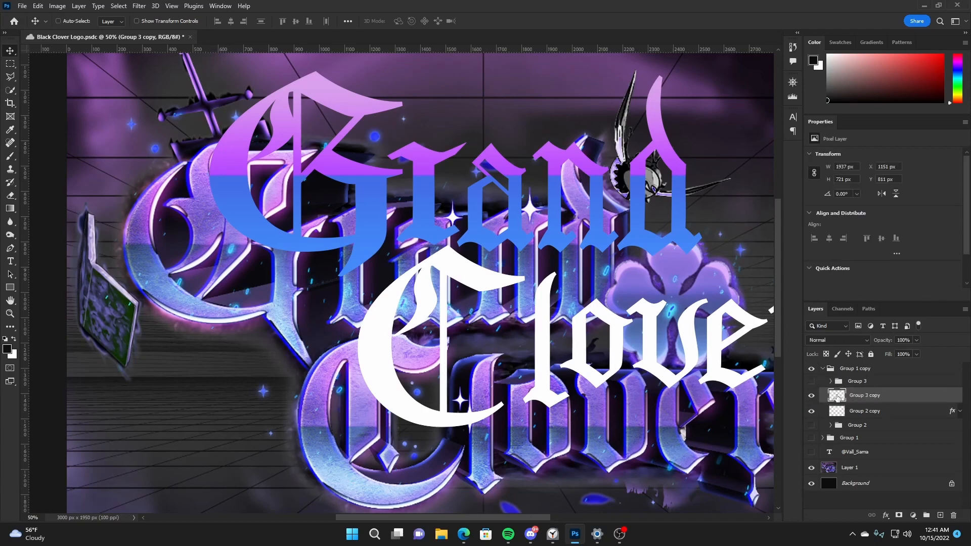
- Paste the copied gradient layer style onto the merged lower-word layer and save the document
right_click(888, 398)
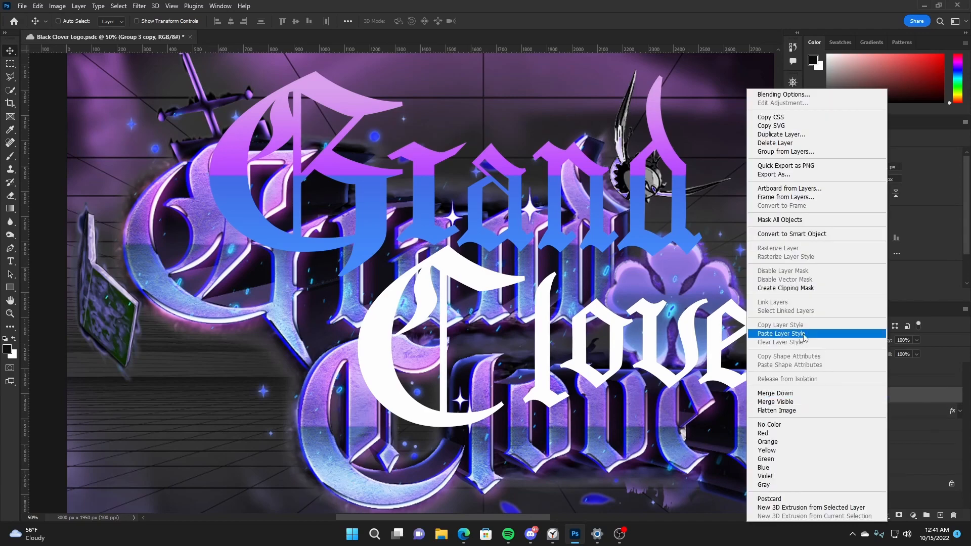
left_click(781, 333)
key("ctrl+s")
left_click_drag(603, 352, 613, 335)
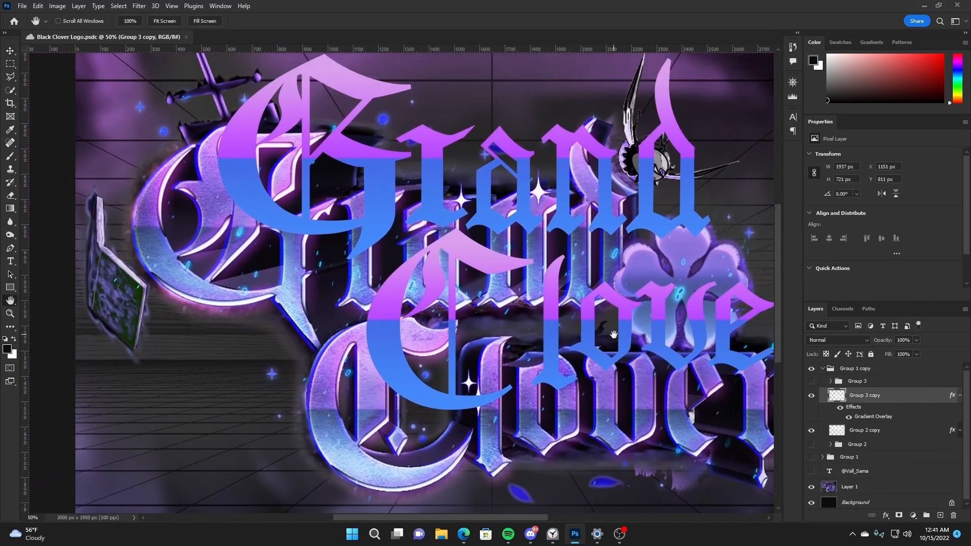
- Move the purple stop of the "Grand" layer's overlay gradient to 44% and apply the layer style
left_click(906, 433)
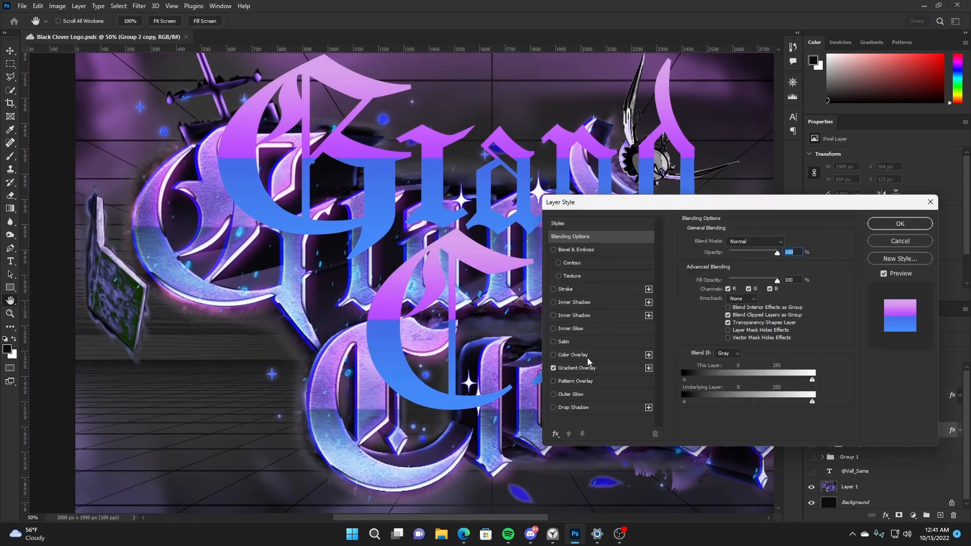
left_click(576, 368)
left_click(728, 217)
left_click_drag(713, 390, 707, 394)
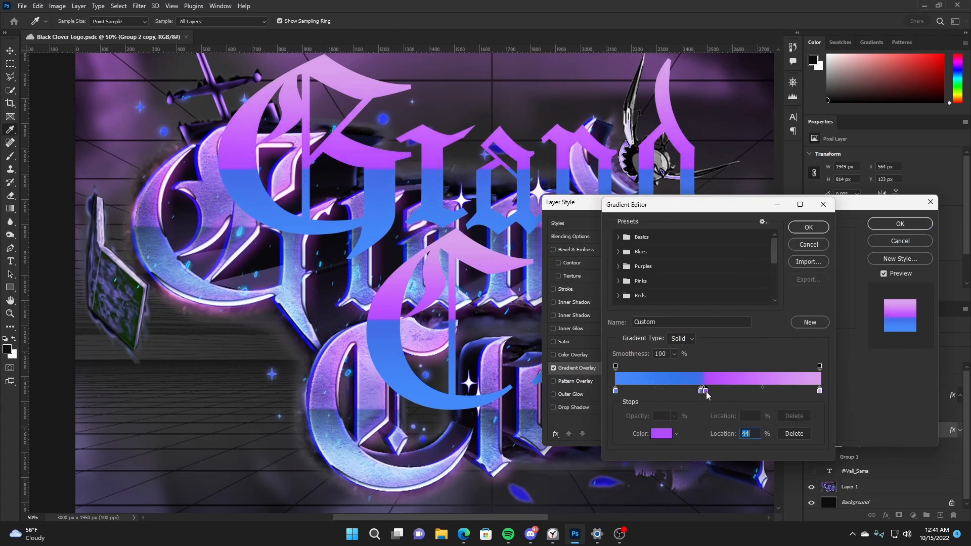
left_click(809, 228)
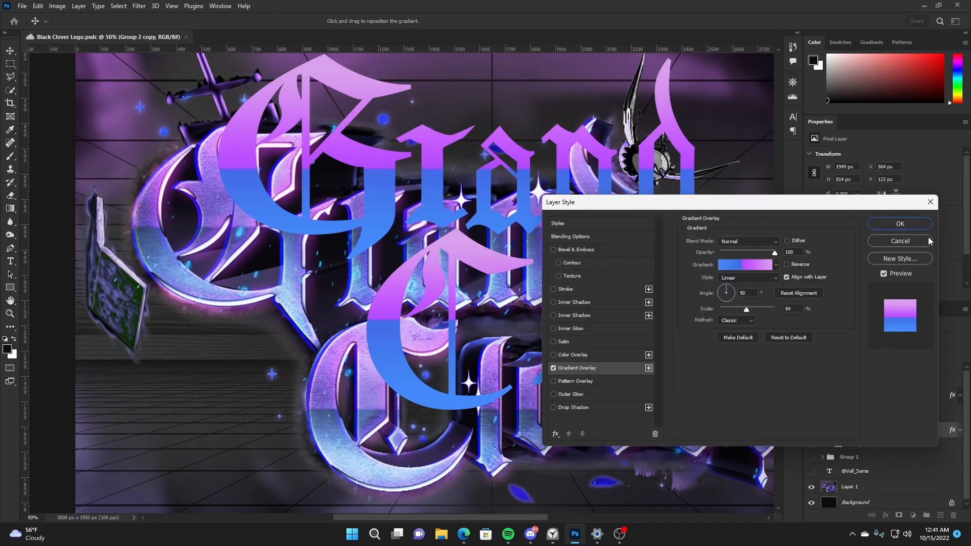
left_click(914, 224)
- Copy the "Grand" layer's adjusted style onto the merged lower-word layer, collapse its effects list and save the document
right_click(888, 430)
left_click(806, 327)
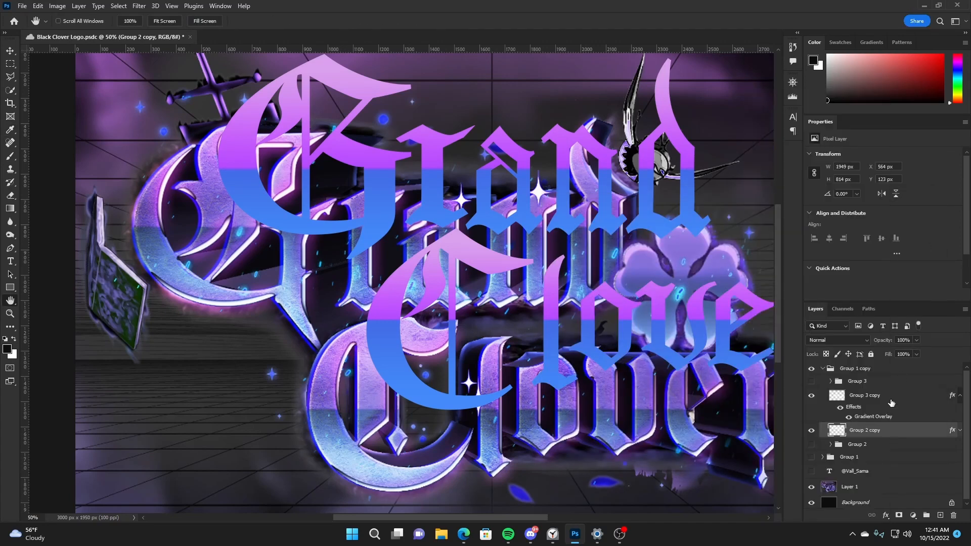
right_click(890, 402)
left_click(816, 339)
left_click(960, 395)
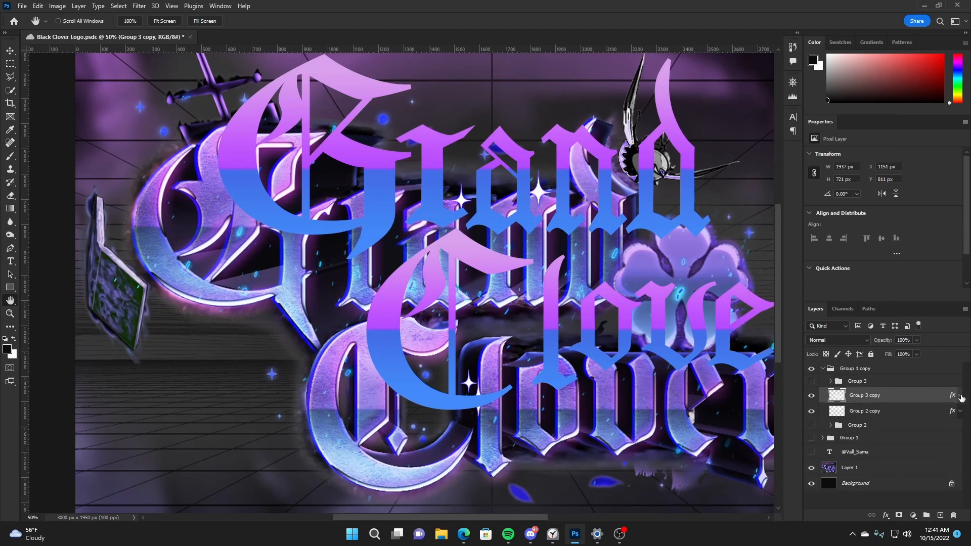
key("ctrl+s")
double_click(911, 410)
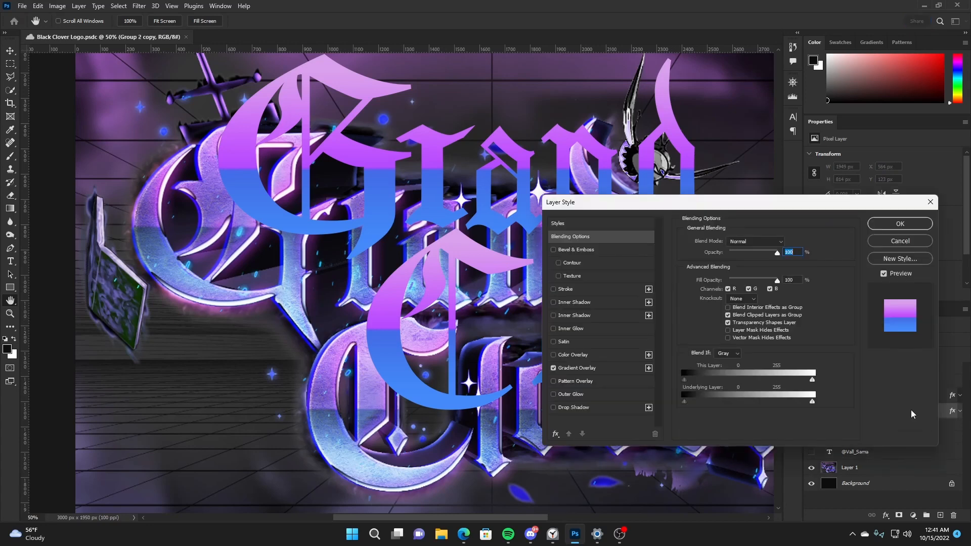
left_click(591, 250)
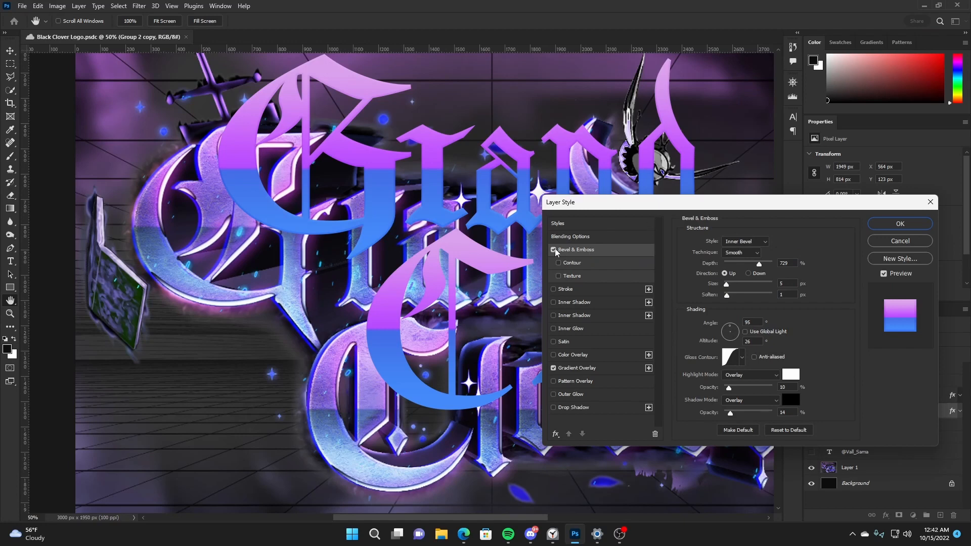
left_click(900, 241)
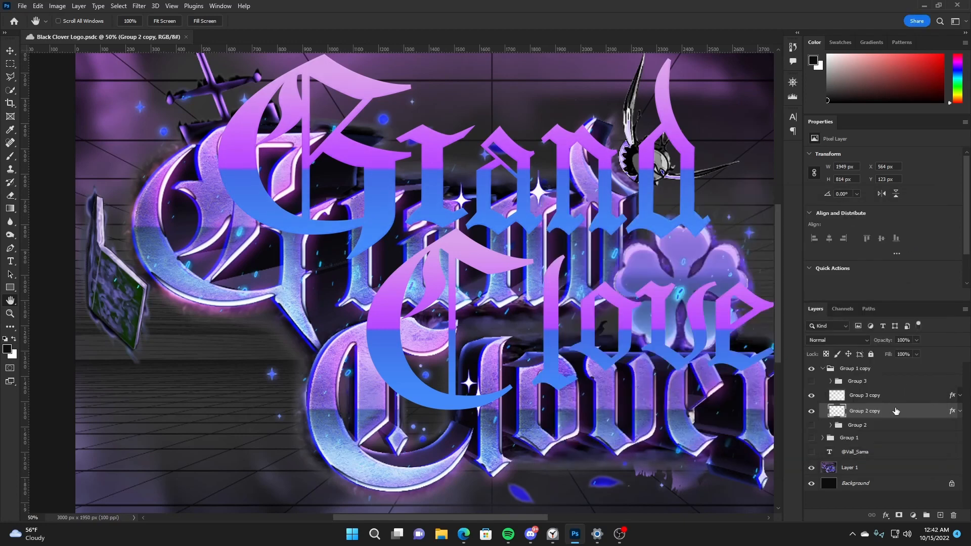
- Rasterize the layer styles of the merged "Grand" layer and the merged lower-word layer
right_click(896, 410)
left_click(845, 267)
right_click(877, 395)
left_click(877, 264)
- Add Bevel & Emboss to the "Grand" layer with Chisel Hard technique, 1000% depth and 13 px size
double_click(904, 414)
left_click(584, 250)
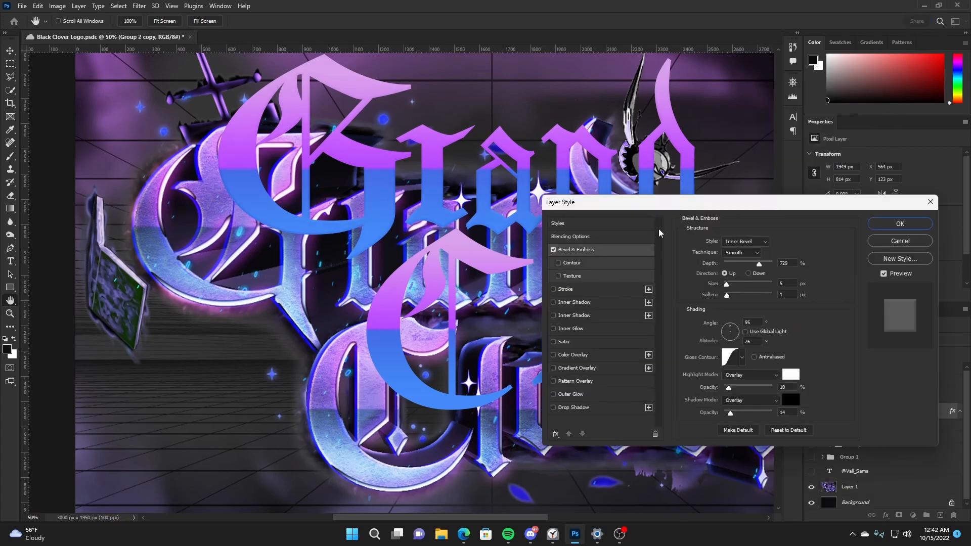
left_click_drag(748, 266, 772, 264)
left_click(741, 253)
left_click(746, 261)
left_click_drag(727, 283, 729, 284)
- Set the bevel's highlight and shadow opacities to 100%, its light angle to -62° and its size to 5 px
left_click_drag(728, 387, 774, 387)
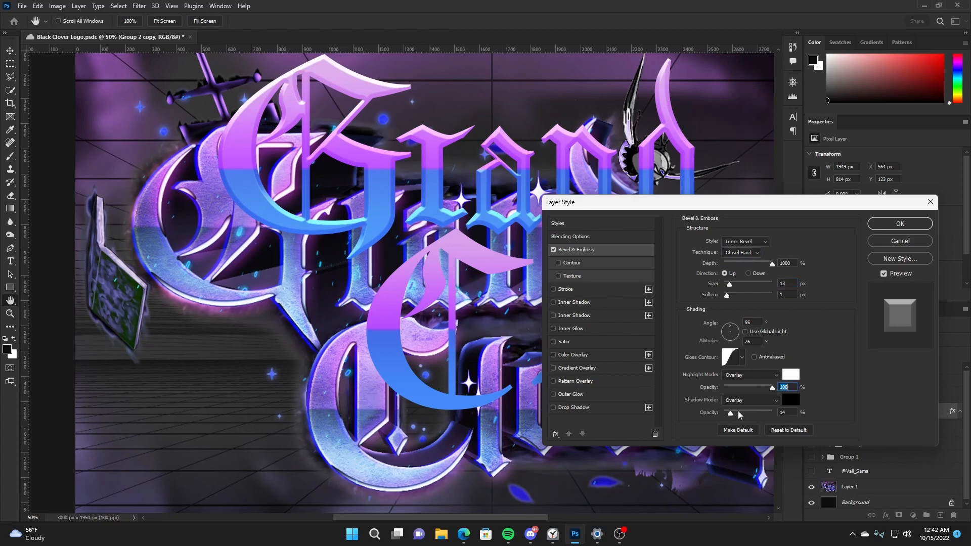
left_click_drag(730, 412, 774, 413)
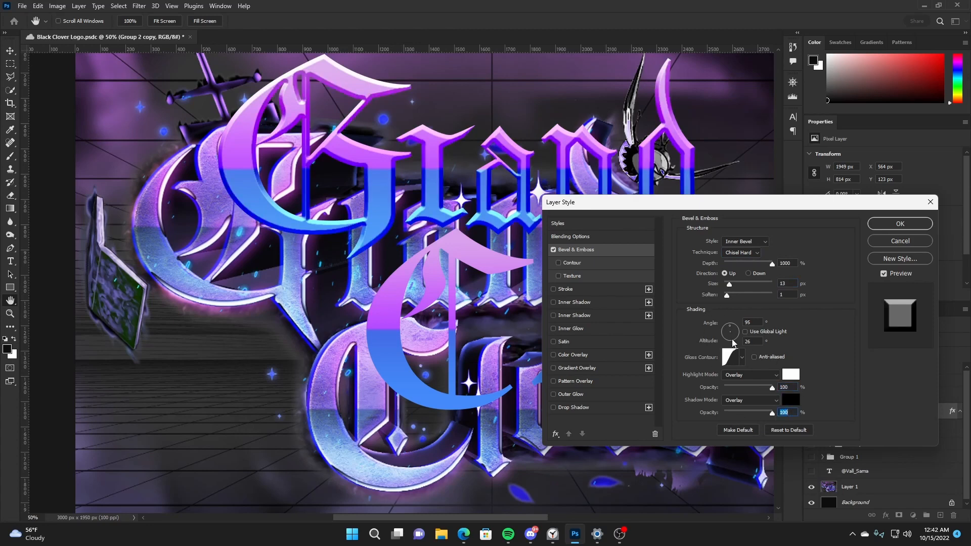
left_click_drag(732, 343, 736, 342)
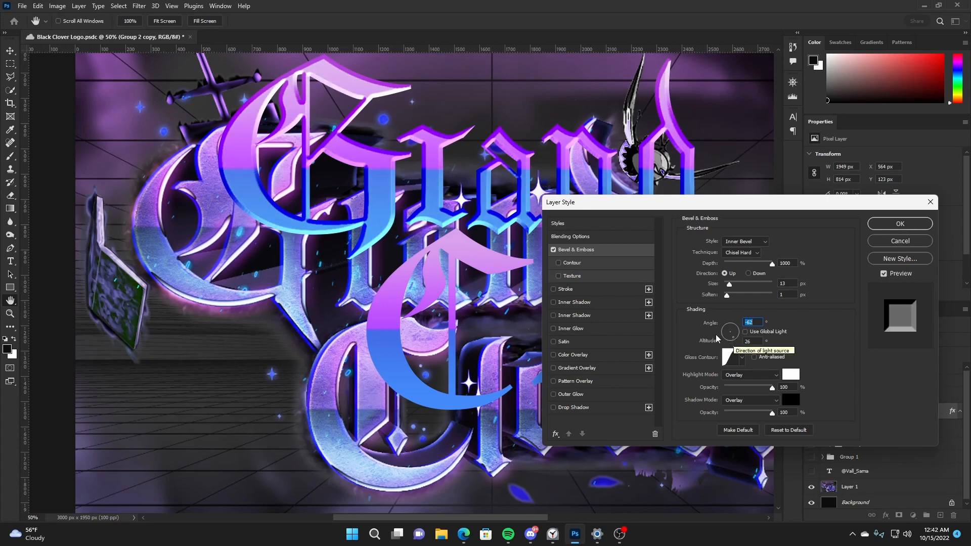
left_click_drag(729, 284, 728, 285)
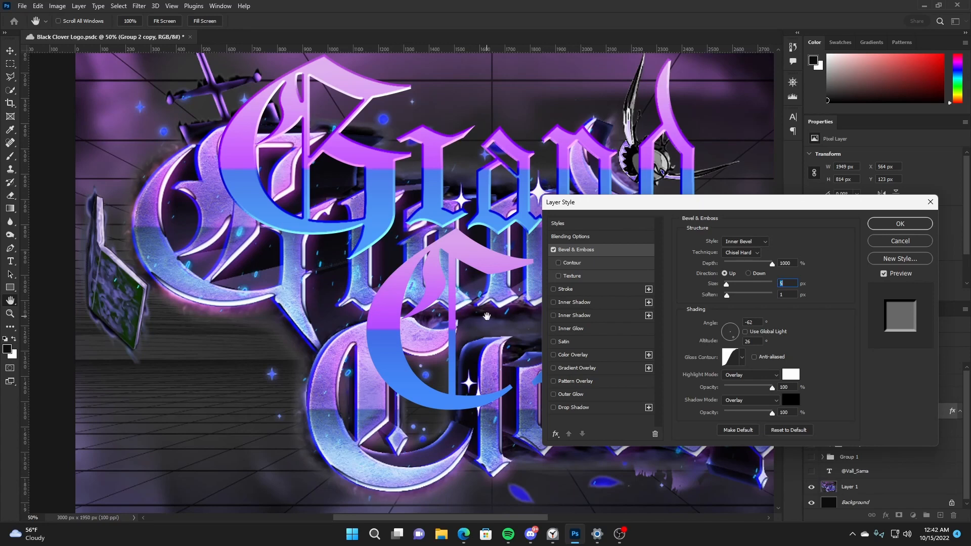
- Try several gloss contours on the "Grand" bevel and choose the single Ring contour
left_click(742, 358)
left_click(729, 380)
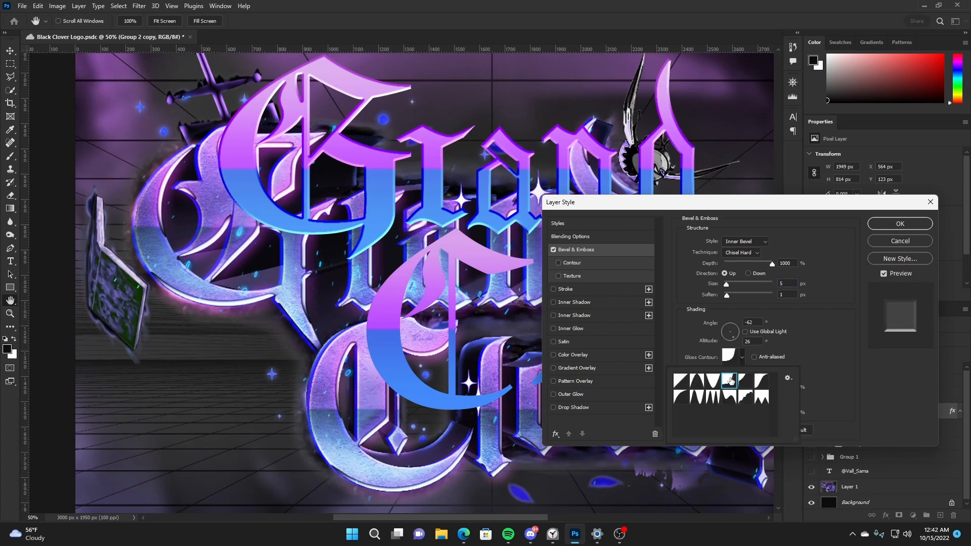
left_click(745, 380)
left_click(761, 380)
left_click(761, 397)
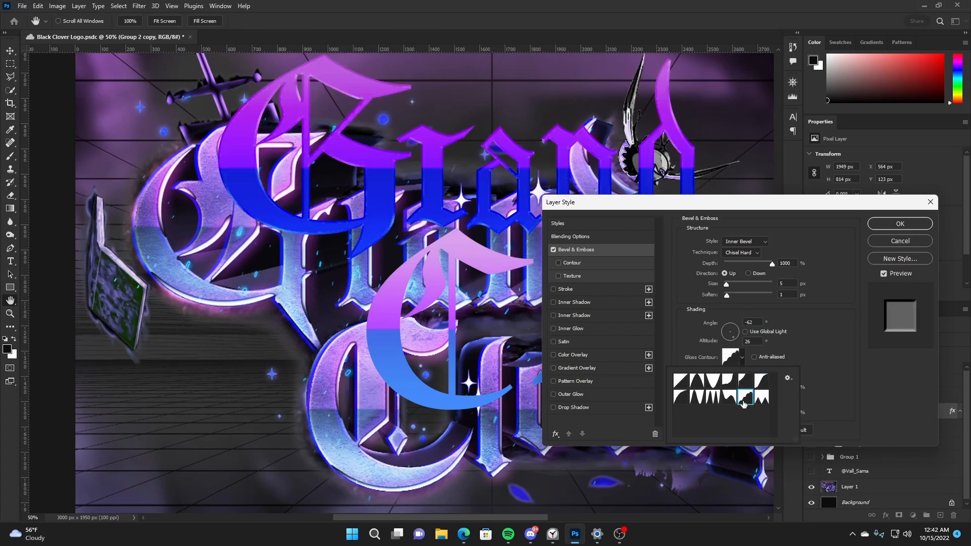
left_click(745, 397)
left_click(728, 396)
left_click(696, 397)
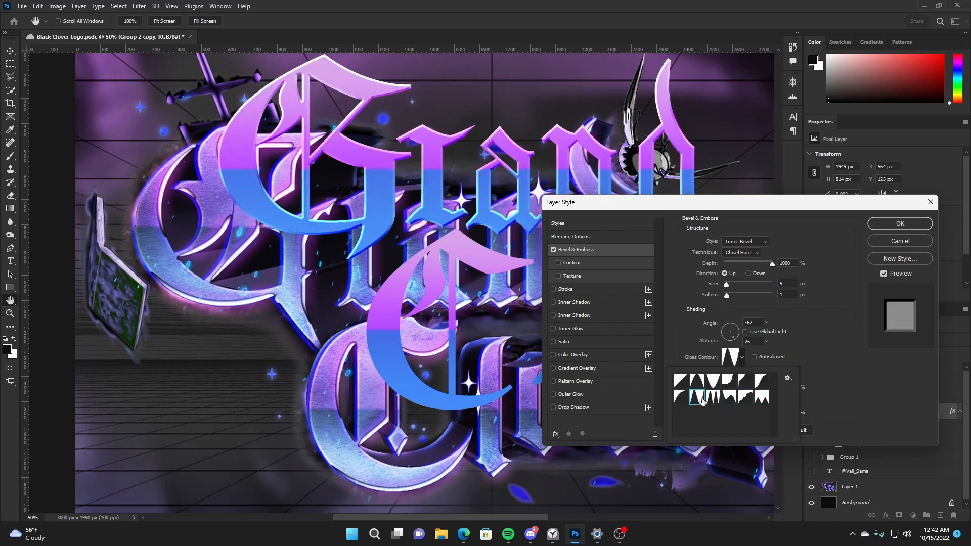
left_click(712, 397)
left_click(697, 397)
left_click(832, 388)
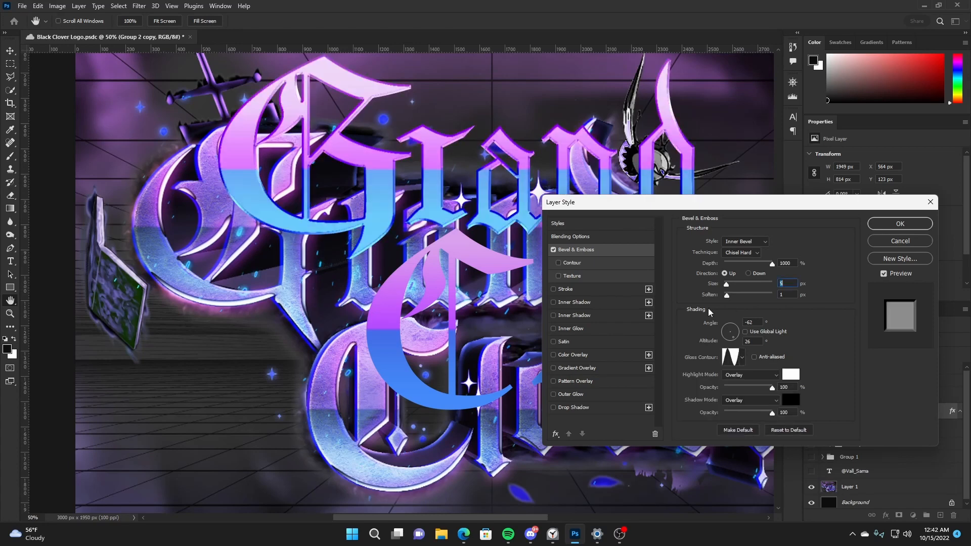
- Try different light directions for the "Grand" bevel, setting the angle to -66° and the altitude to 32°
left_click(736, 335)
left_click(735, 330)
left_click(735, 334)
left_click(736, 338)
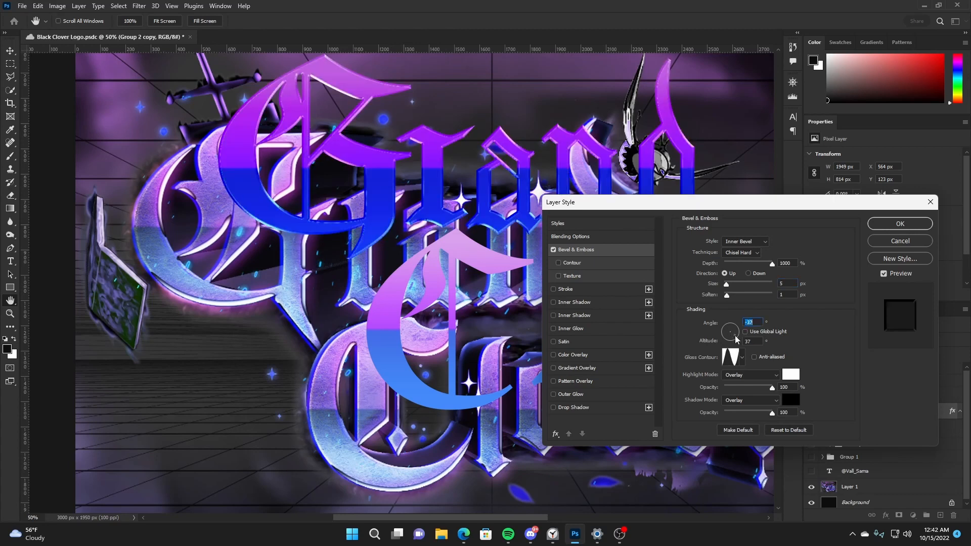
left_click(733, 340)
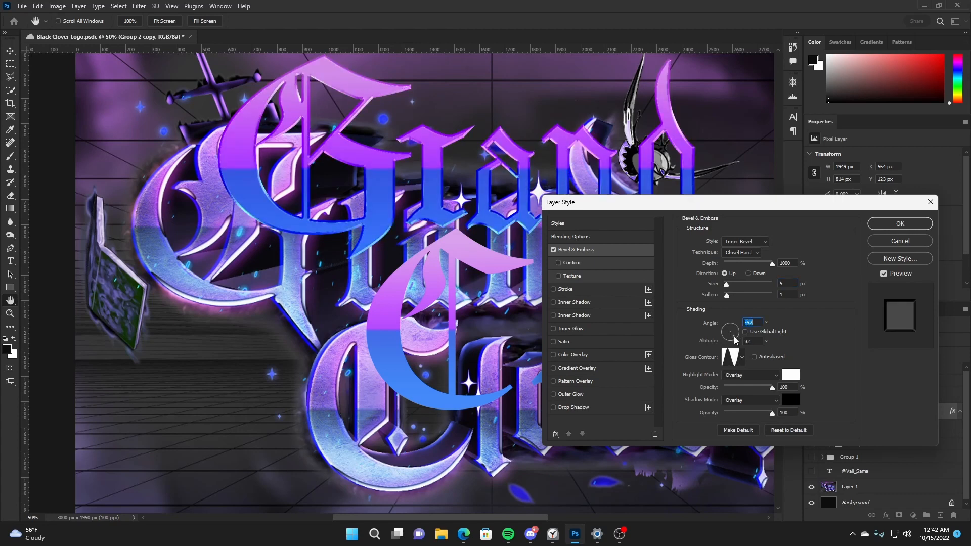
left_click(734, 340)
left_click(735, 340)
left_click(733, 340)
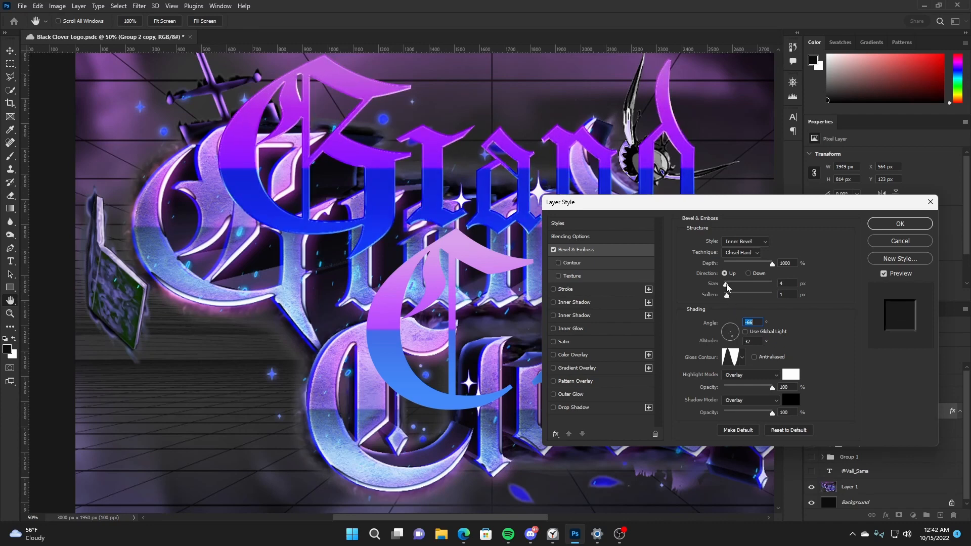
- Set the "Grand" bevel's size to 7 px and its light to a 103° angle and 21° altitude
left_click_drag(726, 285, 728, 285)
left_click(730, 337)
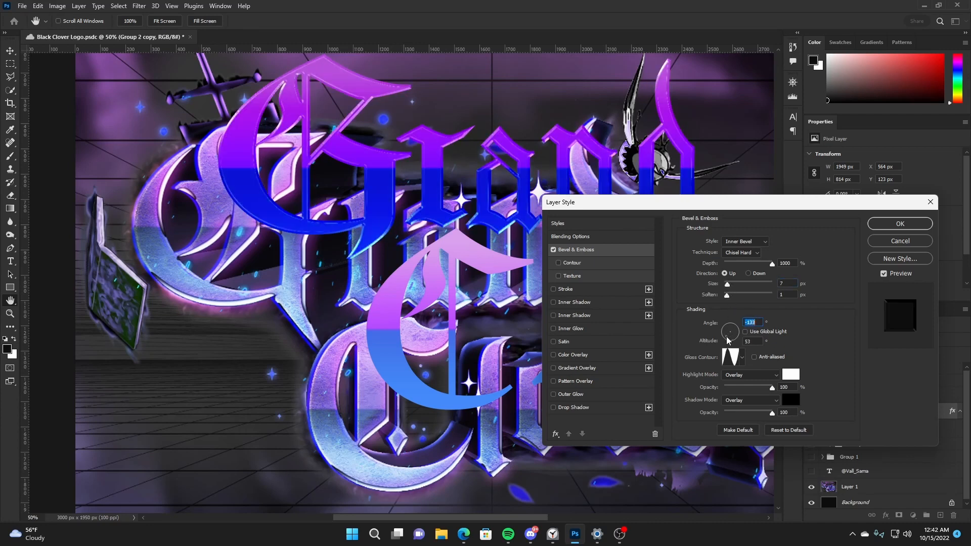
left_click(728, 338)
left_click(730, 339)
left_click(730, 338)
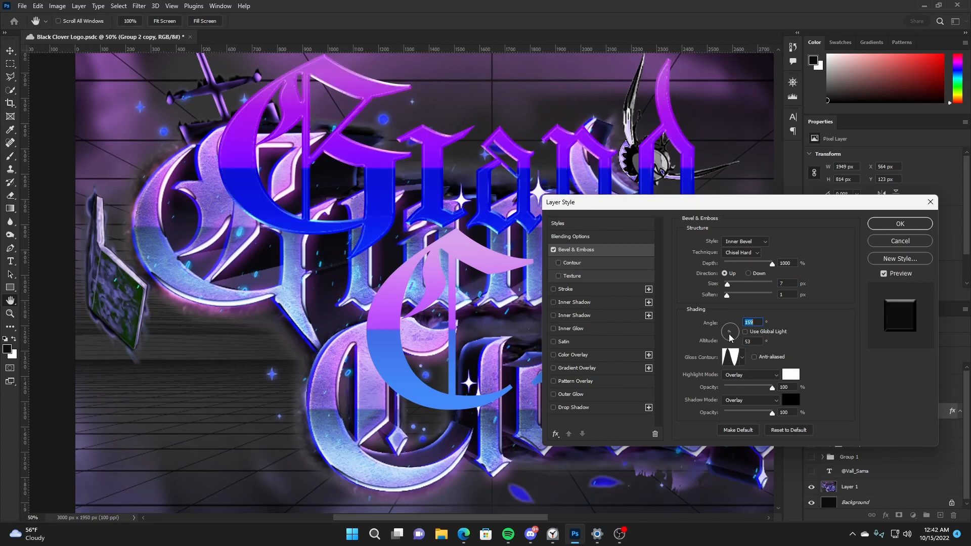
left_click(731, 341)
left_click(729, 340)
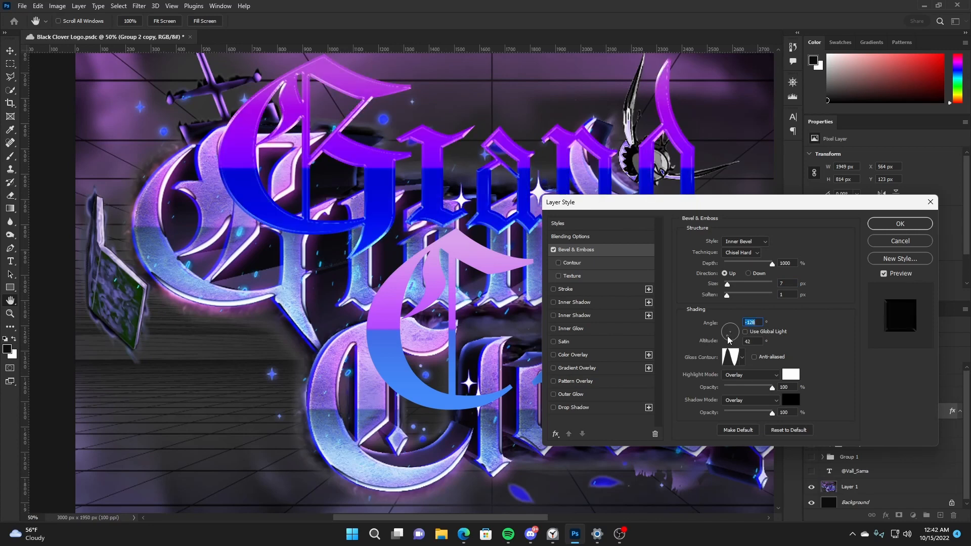
left_click(727, 332)
left_click(727, 330)
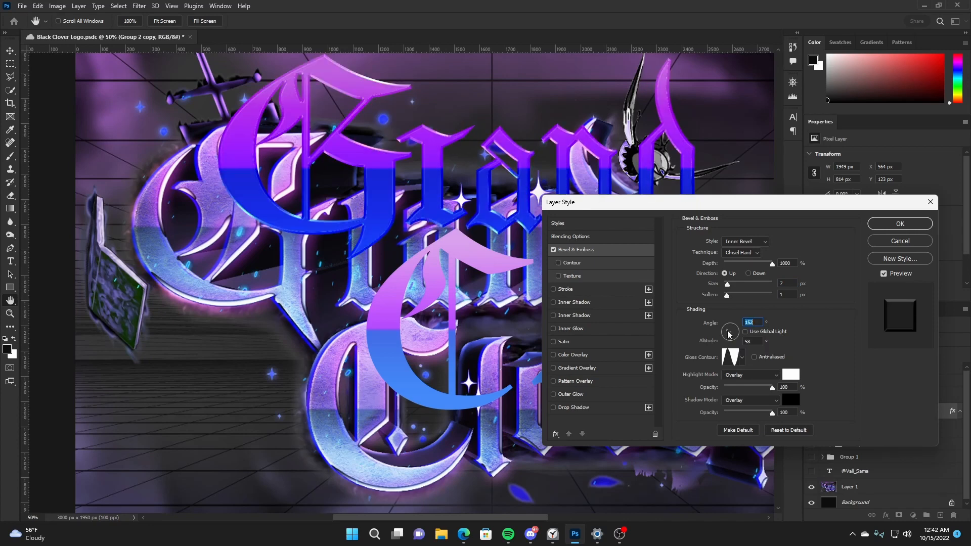
left_click(728, 328)
left_click(729, 330)
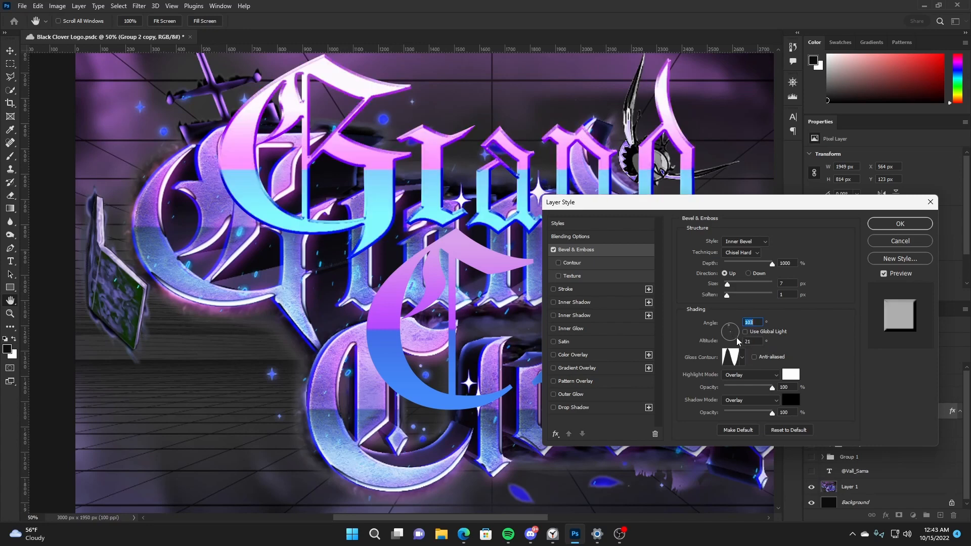
- Choose the inverted cone gloss contour for the "Grand" bevel and set its light to a -151° angle and 58° altitude
left_click(742, 357)
left_click(742, 359)
left_click(742, 359)
left_click(714, 380)
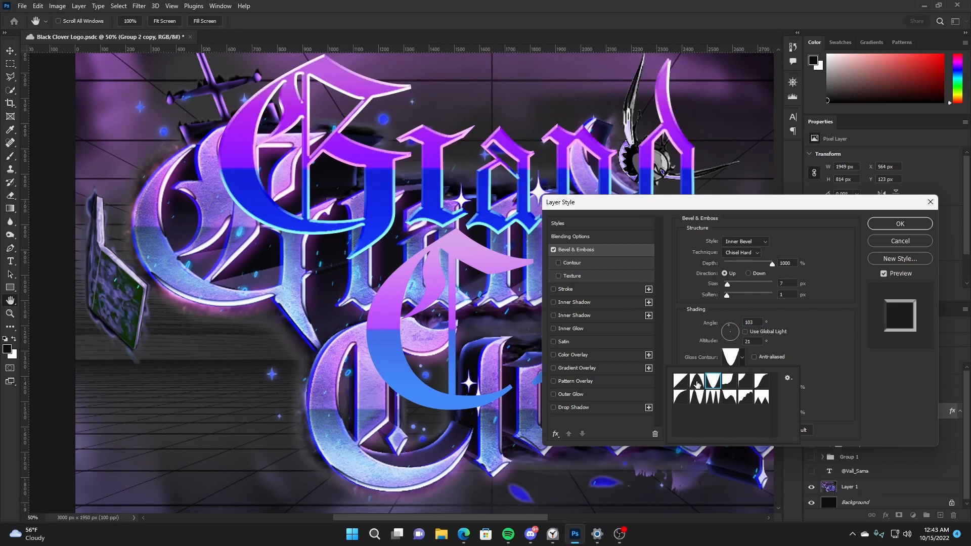
left_click(696, 382)
left_click(680, 381)
left_click(696, 380)
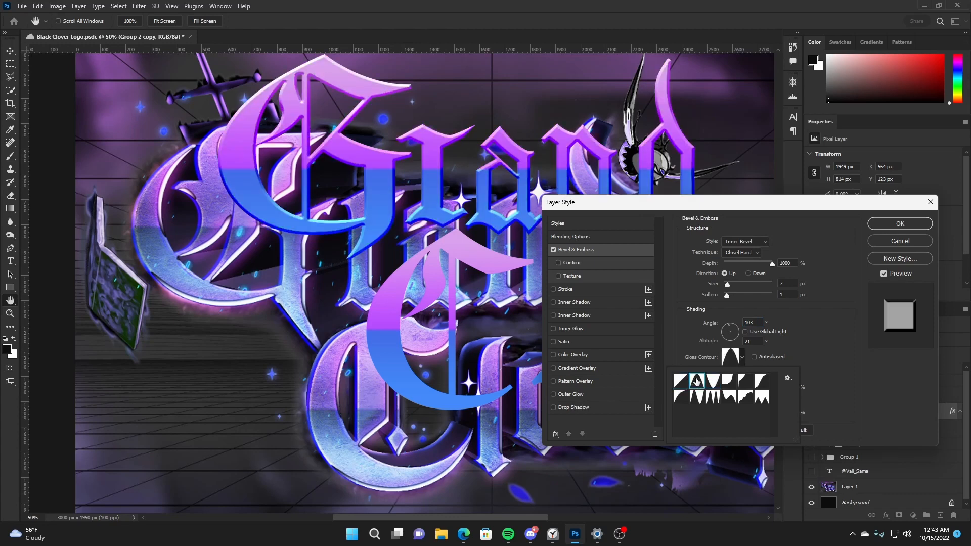
left_click(711, 379)
double_click(711, 380)
left_click(732, 342)
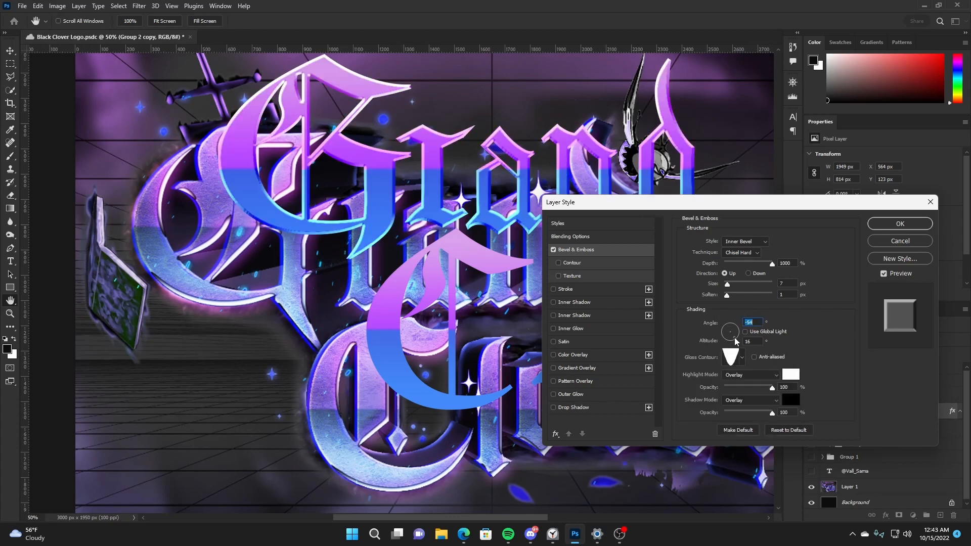
mouse_move(731, 342)
left_mouse_down()
mouse_move(728, 350)
mouse_move(730, 335)
left_mouse_up()
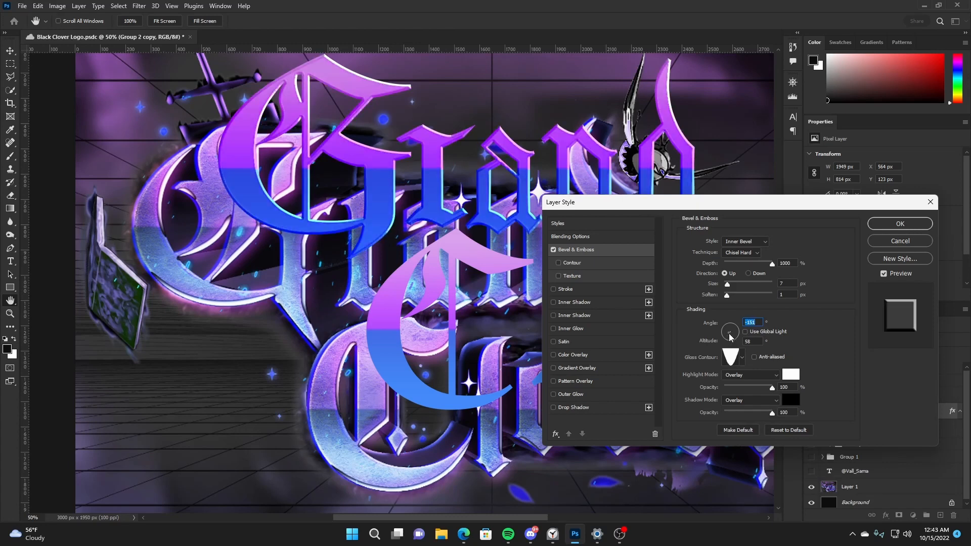
- Compare the Outer Bevel, Pillow Emboss and Stroke Emboss styles on the "Grand" lettering, returning to Inner Bevel
left_click(747, 242)
left_click(747, 262)
left_click(750, 244)
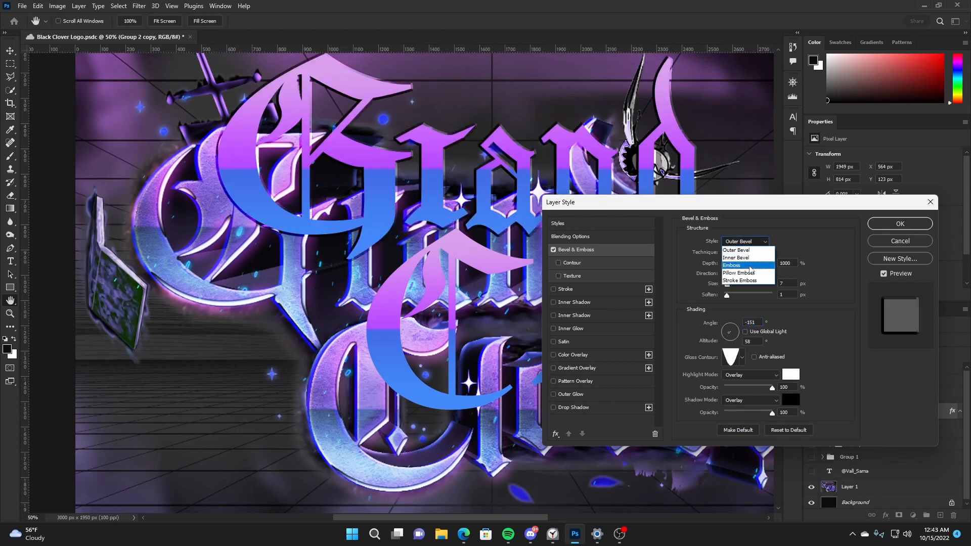
left_click(750, 273)
left_click(746, 243)
left_click(747, 252)
left_click(746, 244)
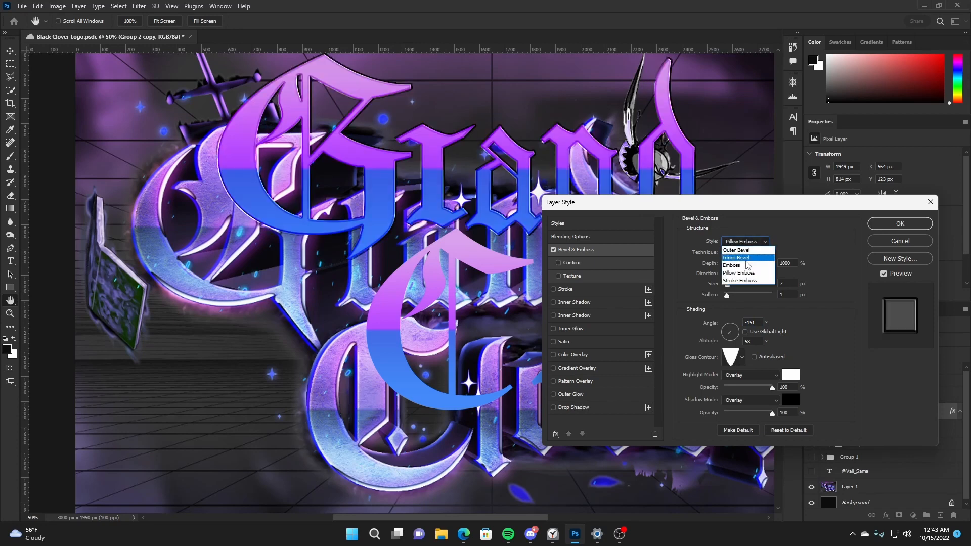
left_click(745, 263)
left_click(746, 242)
left_click(741, 281)
left_click(746, 243)
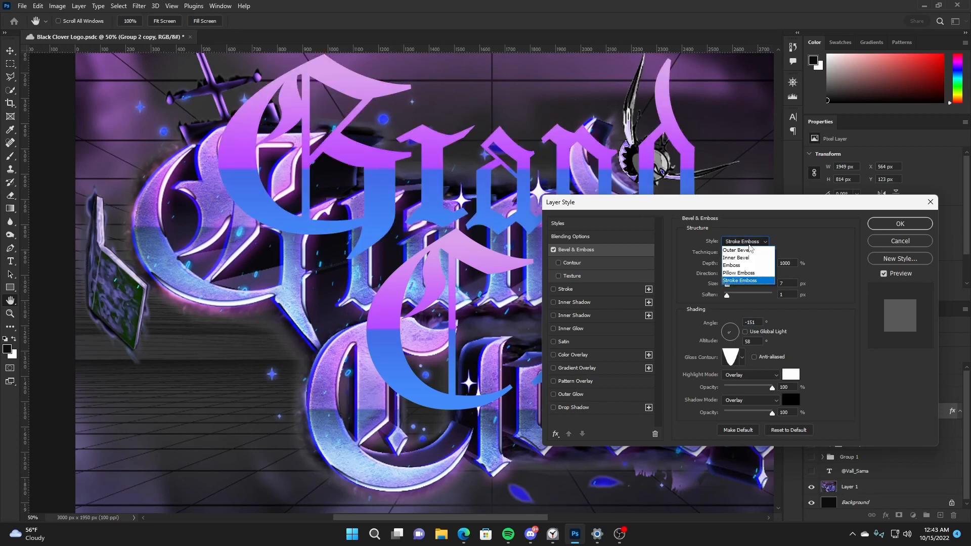
left_click(747, 258)
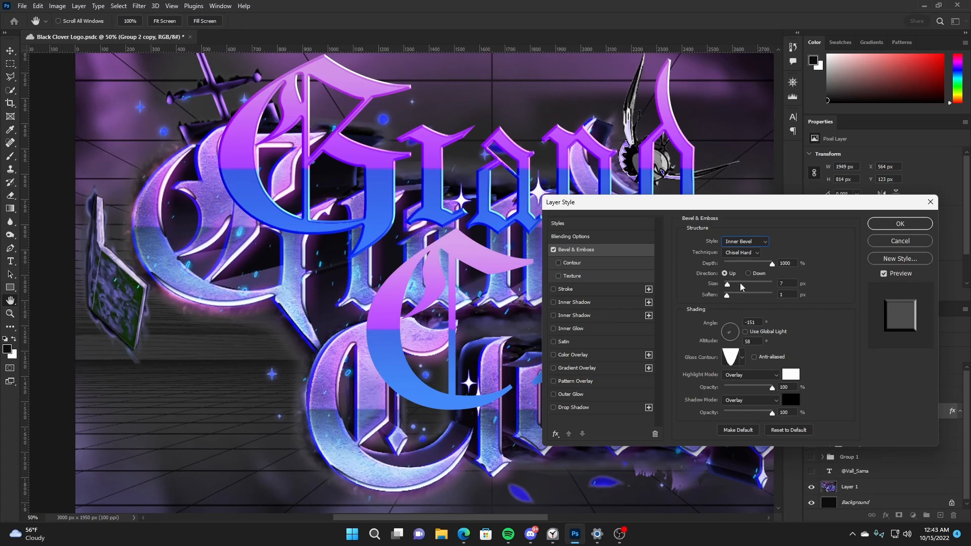
- Set the "Grand" bevel's size to 10 px and copy its layer style onto the "Clover" lettering, saving the document
type("10")
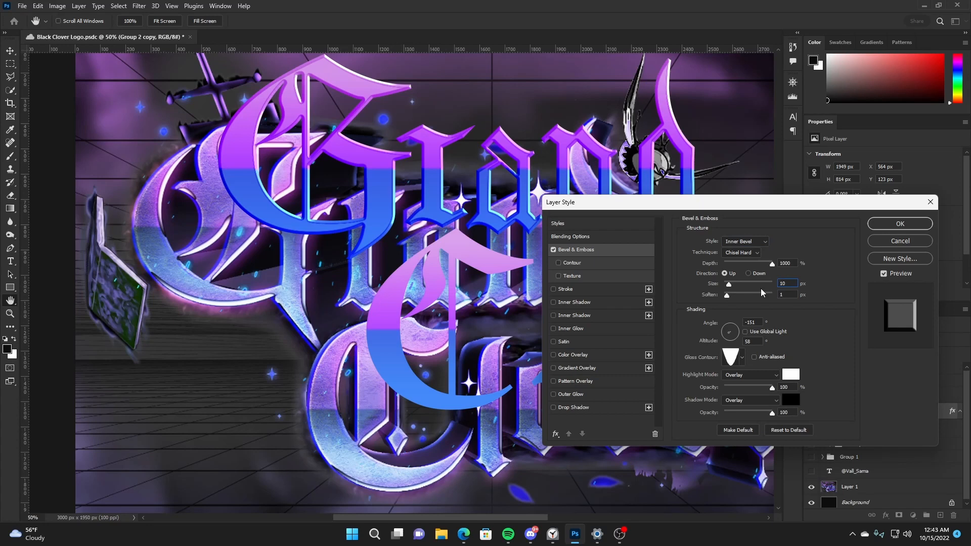
left_click(894, 224)
right_click(868, 368)
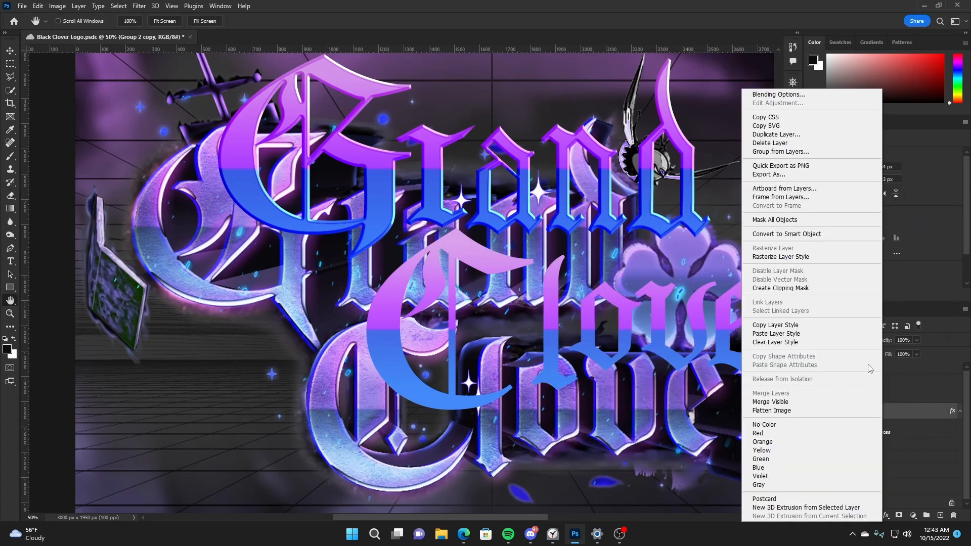
left_click(784, 325)
scroll(956, 416, "down", 1)
right_click(893, 396)
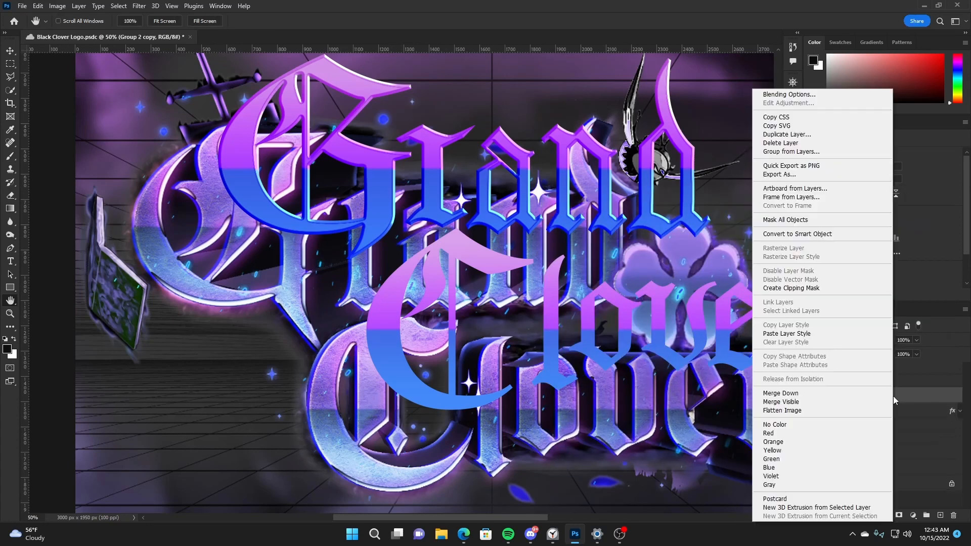
left_click(786, 333)
key("ctrl+s")
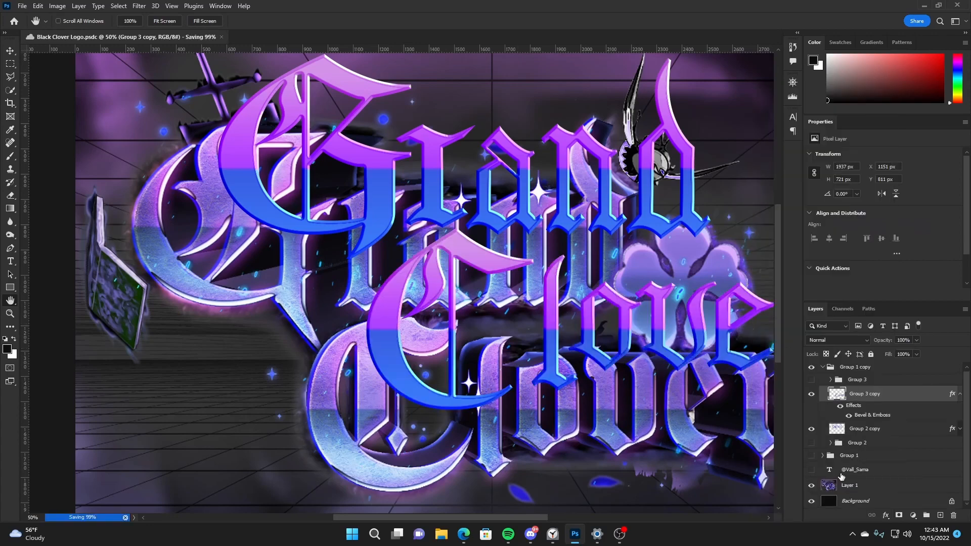
- Examine the beveled lettering on the plain black background without the reference image, restoring the reference at the end
left_click(811, 486)
left_click_drag(667, 331, 600, 349)
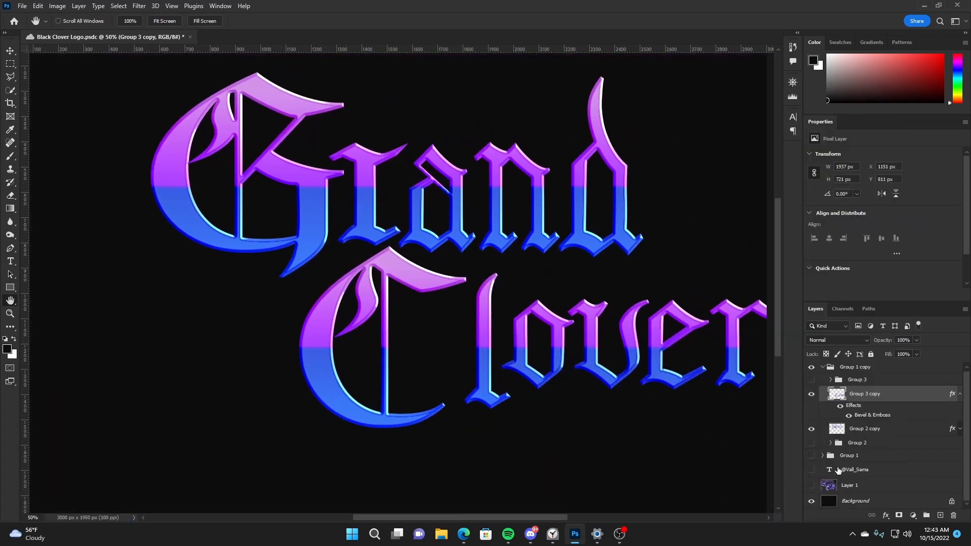
left_click(810, 487)
left_click_drag(394, 328, 486, 311)
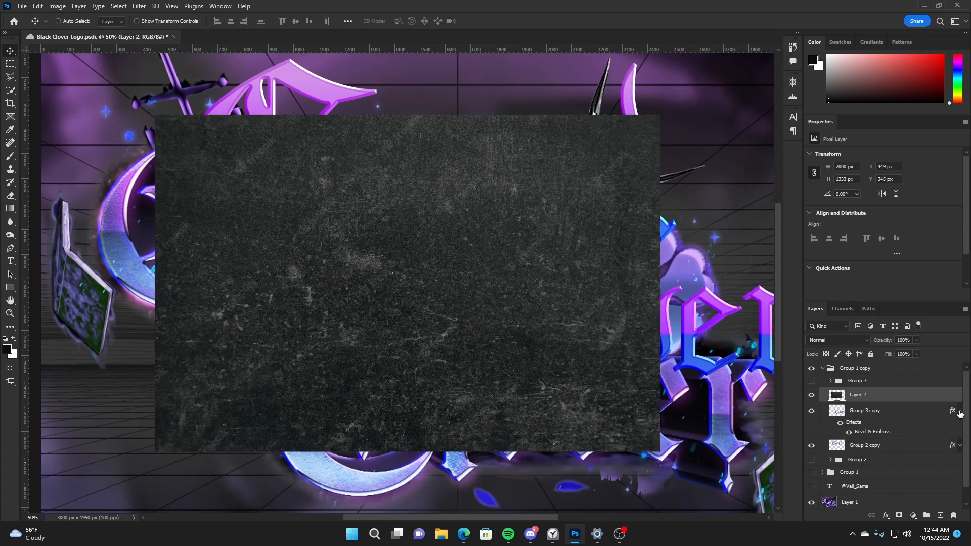
- Clip the grunge texture layer to the "Grand" lettering and position the texture so it covers the whole word
left_click(959, 411)
left_click_drag(914, 401, 874, 422)
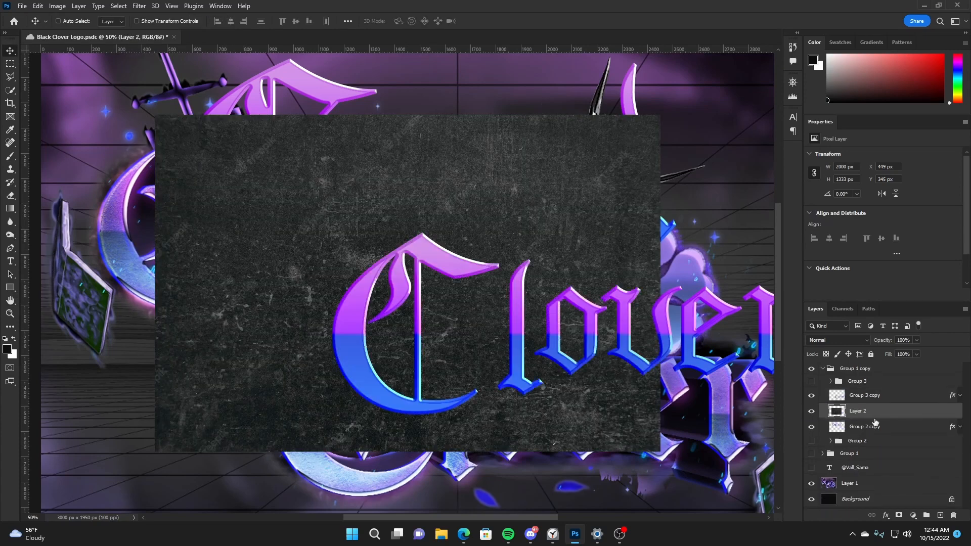
right_click(884, 416)
left_click(789, 288)
left_click_drag(614, 266, 588, 261)
- Blend the "Grand" texture in Screen mode and add a duplicate of it in Multiply mode at 13% opacity
left_click(836, 339)
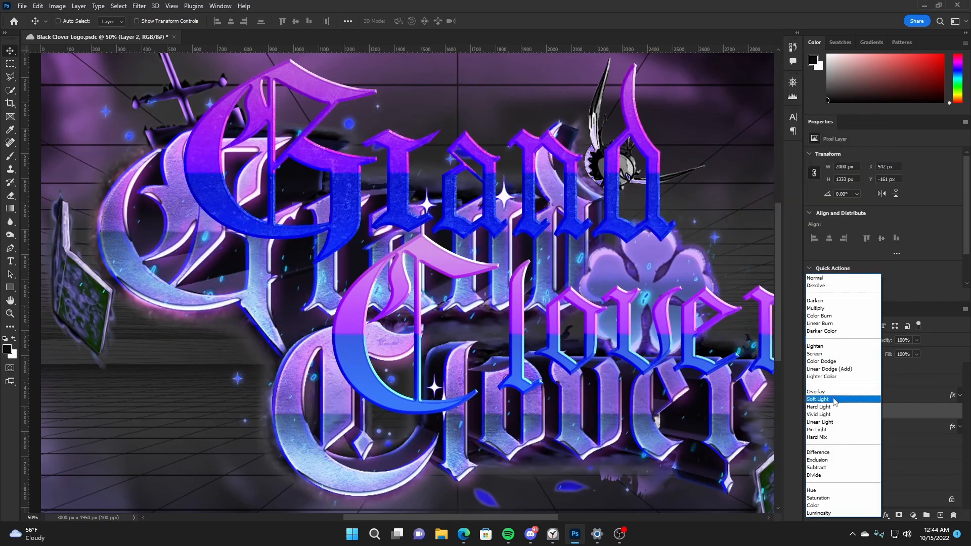
left_click(835, 354)
left_click_drag(864, 408, 878, 410)
left_click(851, 338)
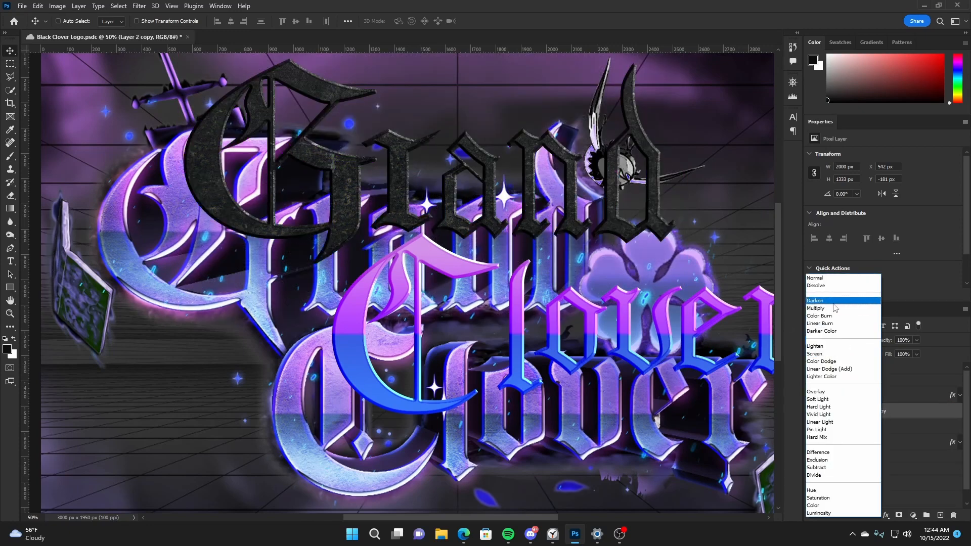
left_click(835, 308)
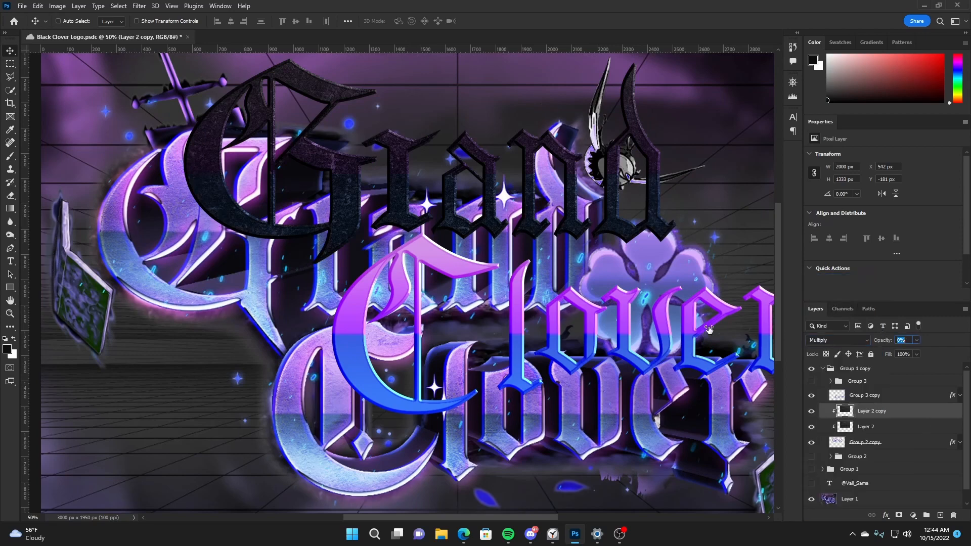
left_click_drag(882, 339, 659, 325)
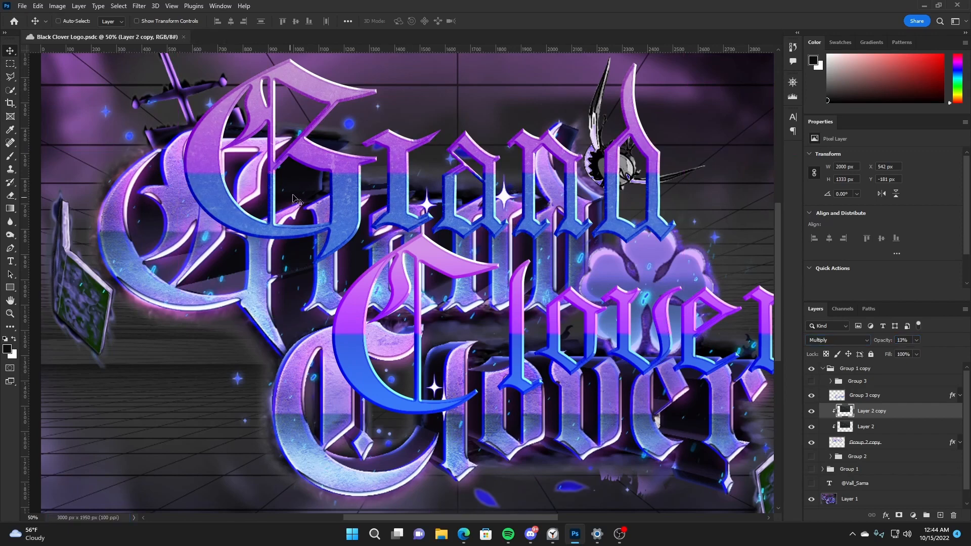
- Duplicate both texture layers above "Clover", clip them to that word and position them over it, saving the document
key("h")
left_click_drag(317, 240, 382, 216)
left_click(886, 426, "shift")
left_click_drag(879, 412, 870, 395)
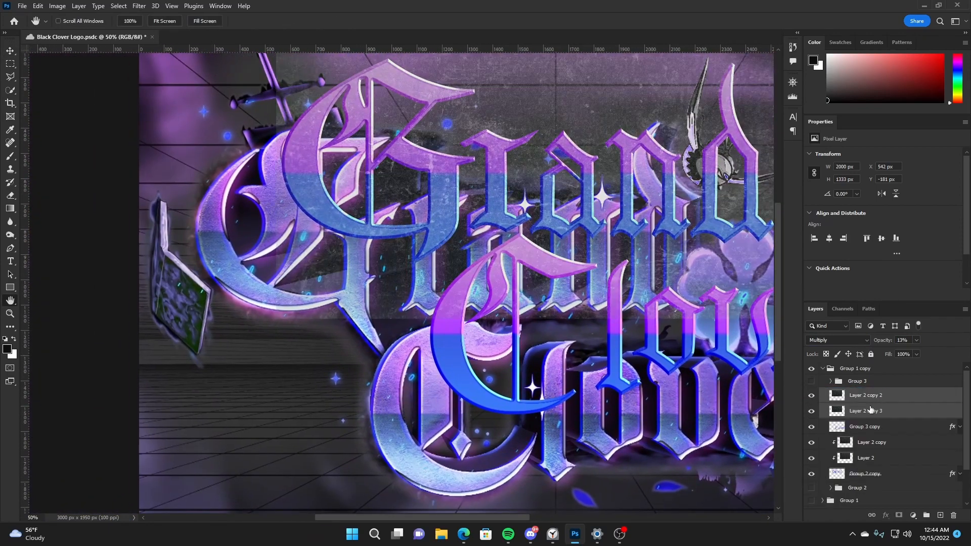
key("ctrl+alt+g")
left_click_drag(470, 207, 511, 371)
key("v")
key("ctrl+s")
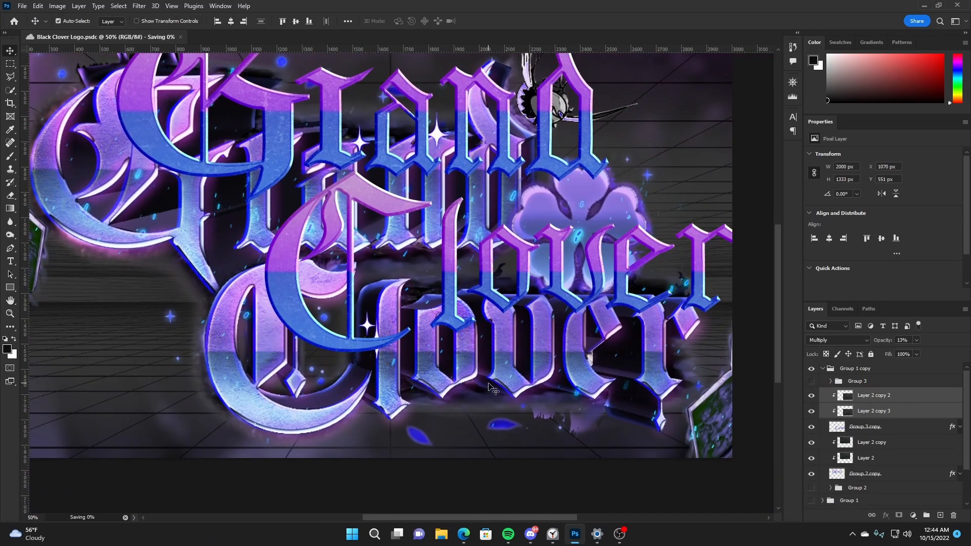
- Shift the whole lettering group down and to the left over the reference image, and save the document
left_click(900, 430)
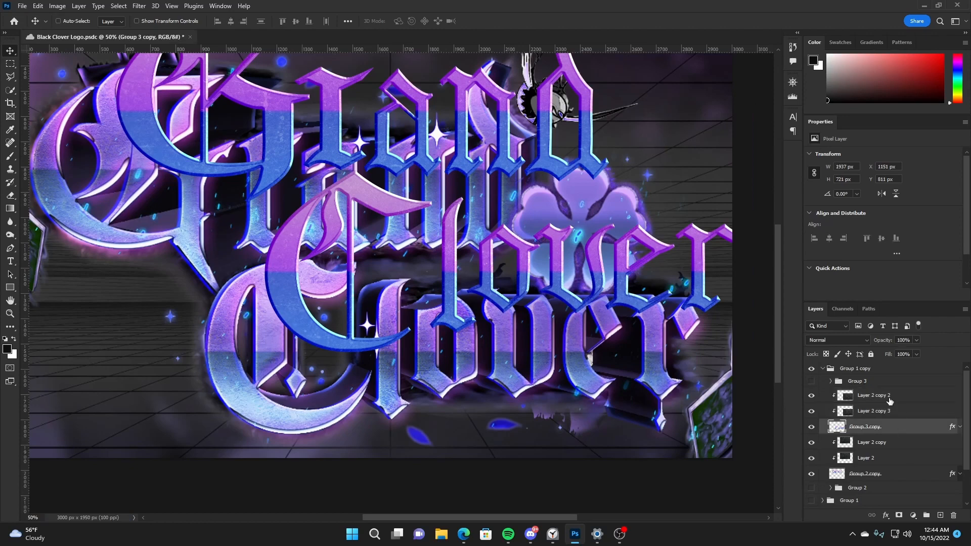
left_click(883, 373)
left_click_drag(635, 317, 758, 384)
left_click(880, 399)
left_click(880, 411, "shift")
key("ctrl+s")
- Collapse the lettering group and examine the textured words without the reference image, restoring the reference at the end
key("h")
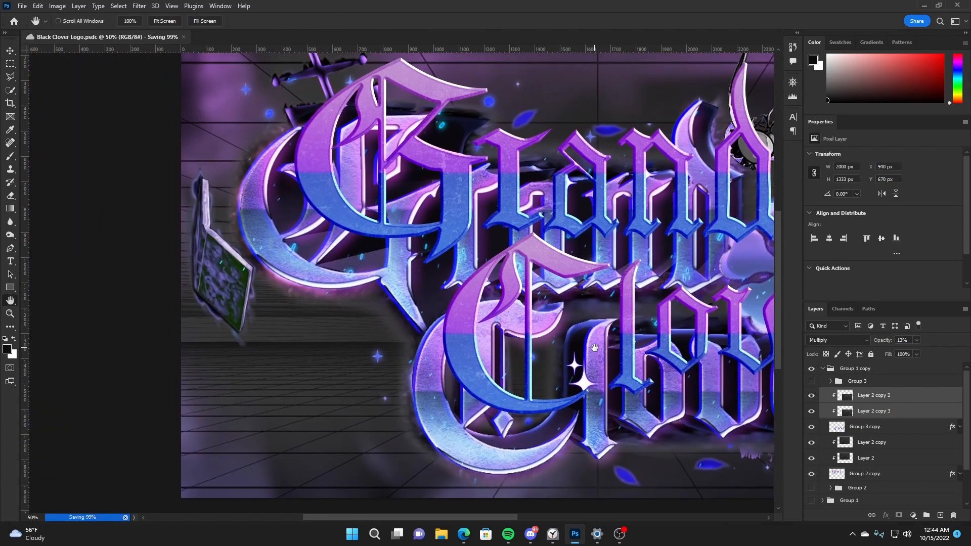
left_click(826, 369)
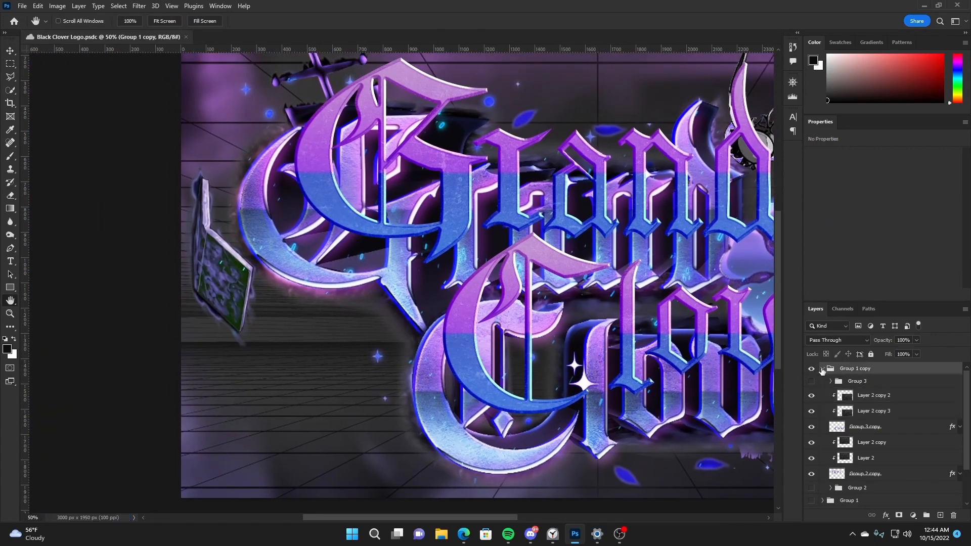
left_click(821, 371)
left_click(811, 410)
left_click_drag(676, 325, 635, 326)
key("v")
key("ctrl+s")
left_click(811, 411)
- Hide the lettering group and copy a 1083 × 807 px area around the reference's initial "G" to its own layer, hiding the full reference
left_click_drag(488, 280, 700, 291)
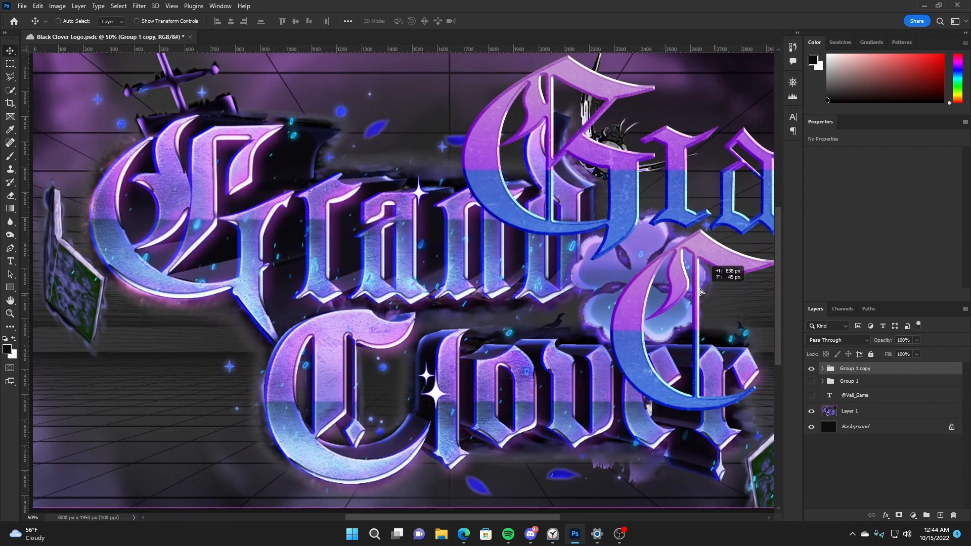
left_click(811, 368)
left_click(849, 410)
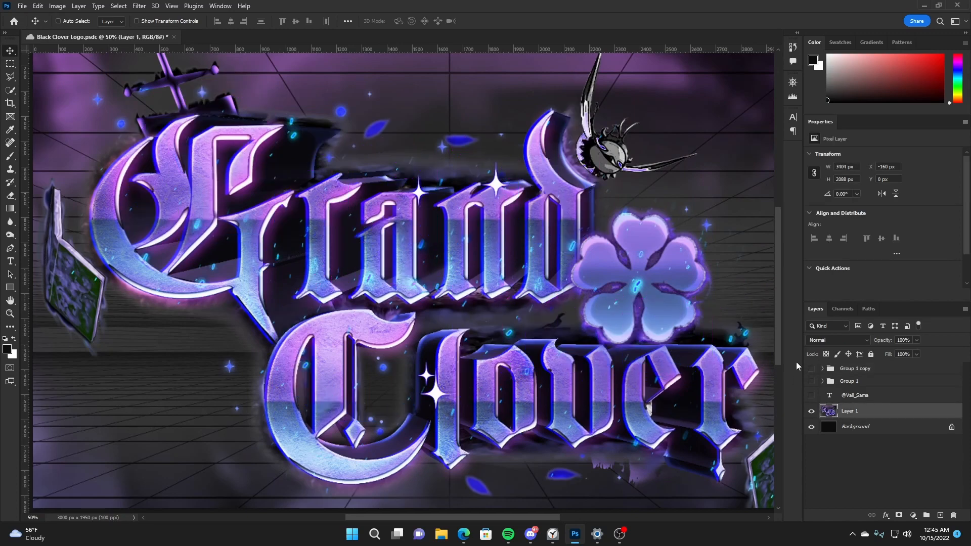
left_click(10, 63)
left_click_drag(89, 103, 369, 320)
key("ctrl+j")
left_click(811, 426)
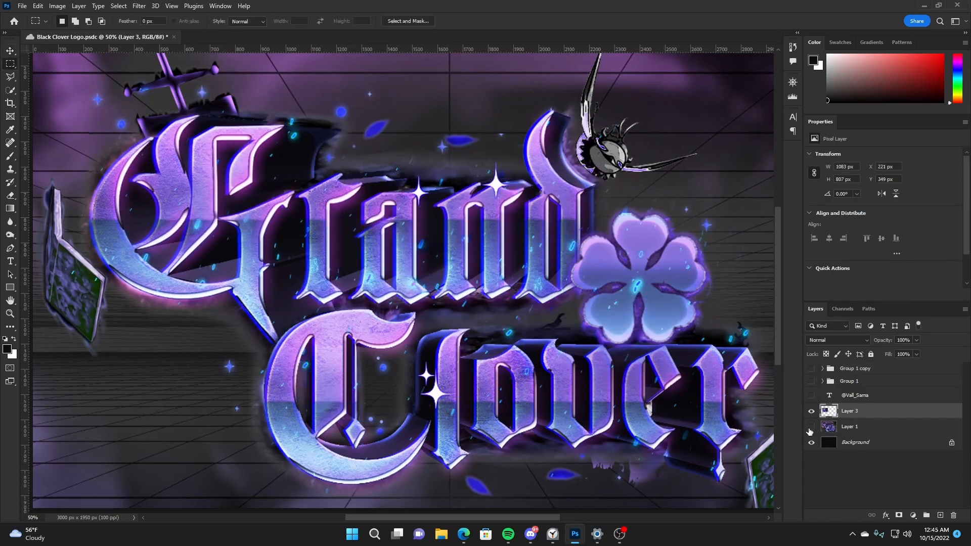
- Place the reference crop near the canvas's upper-left corner and show the lettering group beside it for comparison, saving the document
key("v")
left_click_drag(233, 218, 428, 188)
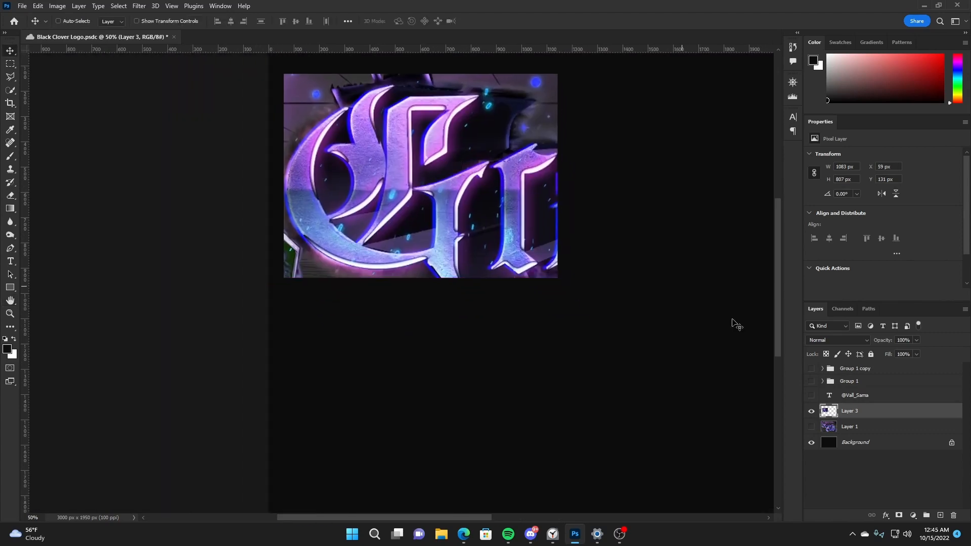
left_click(811, 368)
left_click_drag(623, 341, 453, 350)
left_click(859, 369)
key("h")
left_click_drag(313, 261, 540, 327)
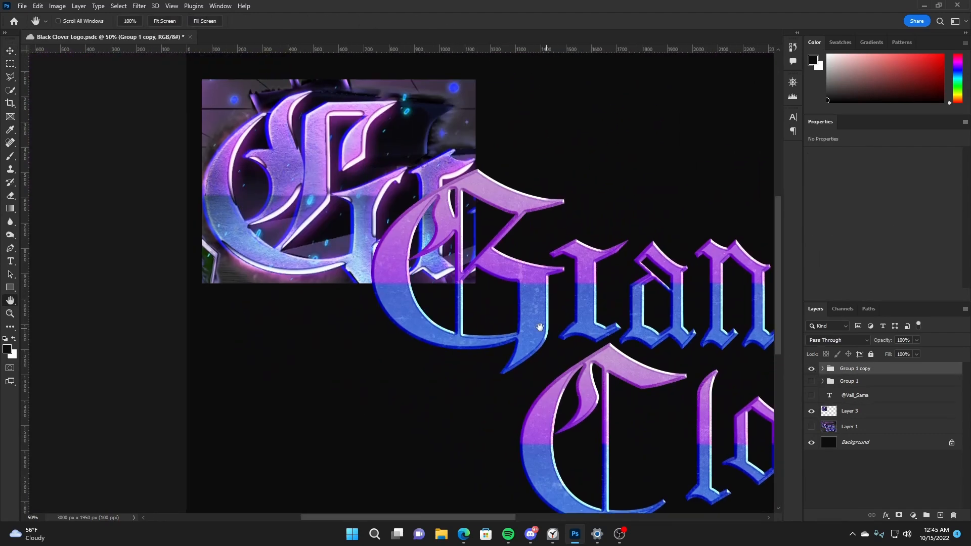
key("ctrl+s")
- Clear the "Grand" lettering's existing layer style and enable Bevel & Emboss on it again
left_click(822, 368)
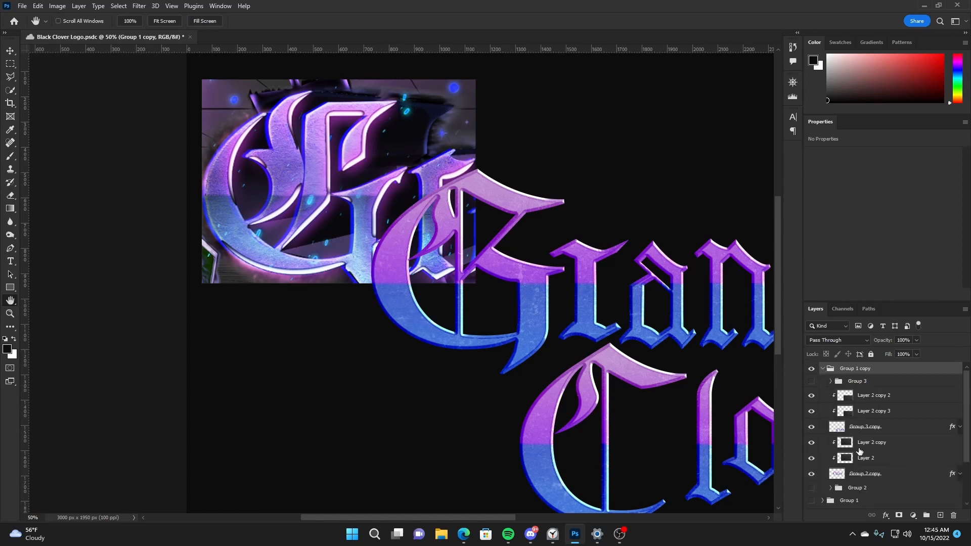
left_click(921, 475)
right_click(921, 475)
left_click(927, 289)
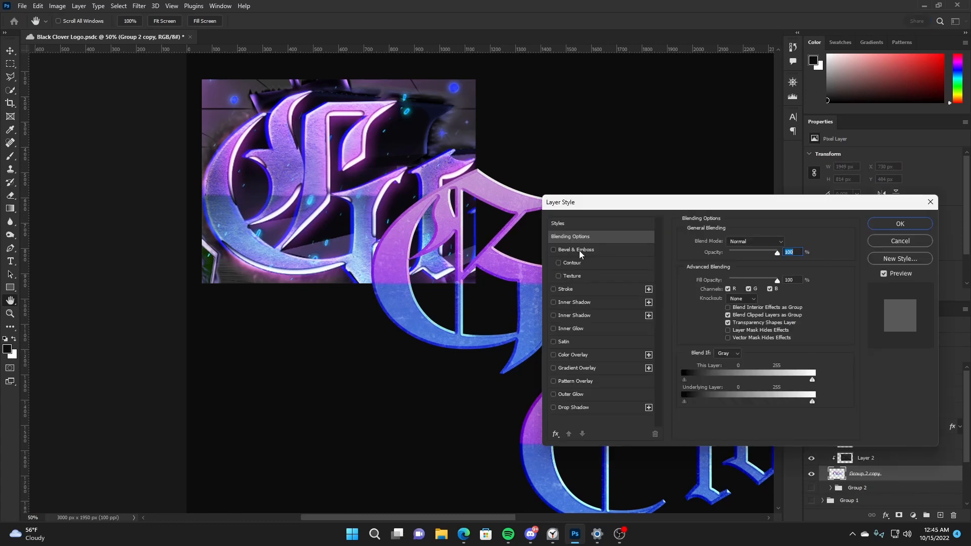
left_click(572, 250)
- Try a 16 px size for the "Grand" bevel with its light at a -48° angle and 32° altitude
left_click_drag(633, 190, 518, 187)
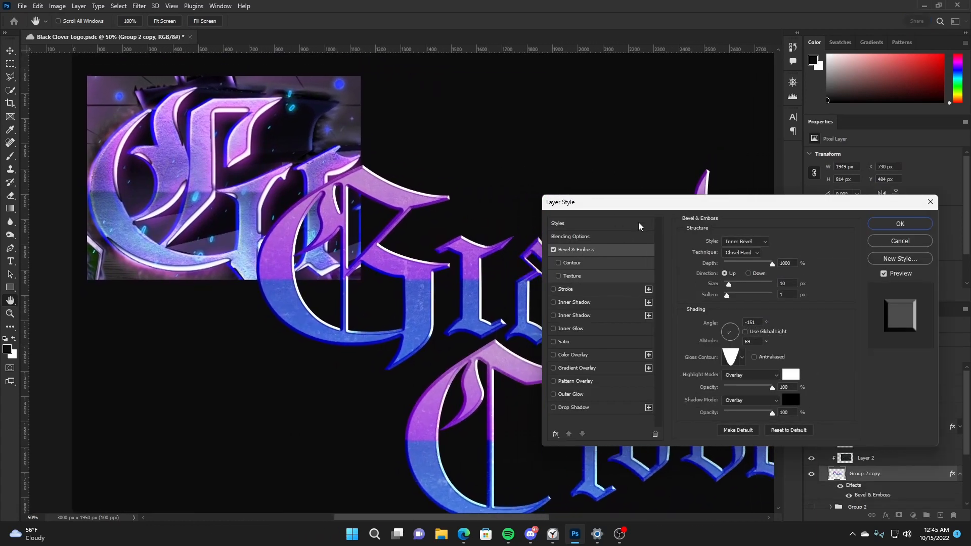
mouse_move(729, 285)
left_mouse_down()
mouse_move(742, 286)
mouse_move(729, 293)
left_mouse_up()
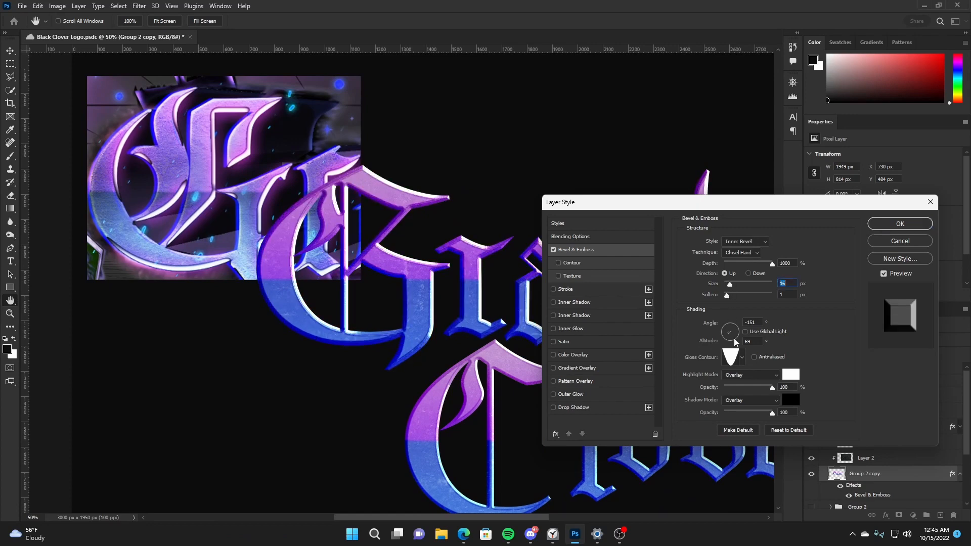
left_click_drag(734, 342, 736, 341)
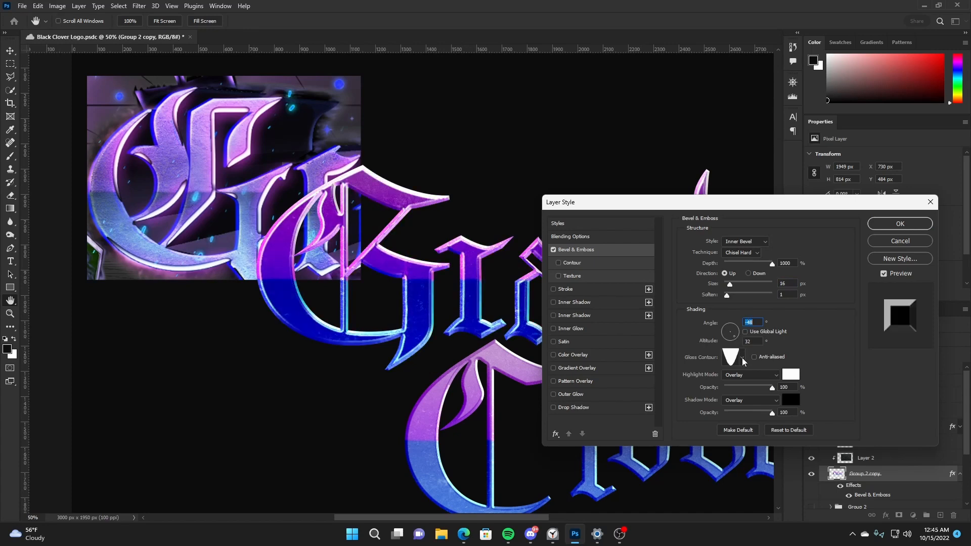
- Compare several gloss contours on the "Grand" bevel and choose the rounded steps contour
left_click(742, 360)
left_click(729, 381)
left_click(745, 380)
left_click(760, 380)
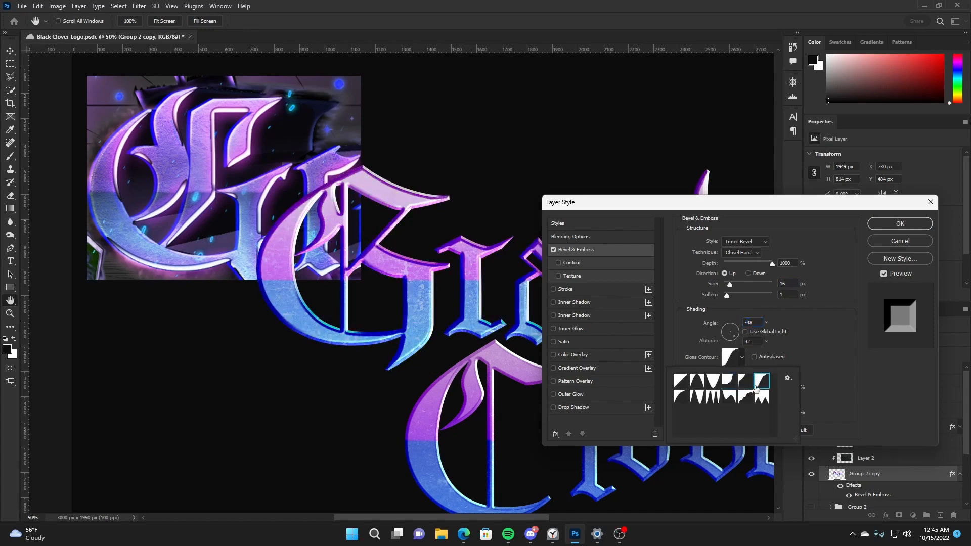
left_click(761, 397)
left_click(746, 394)
left_click(755, 387)
left_click(761, 397)
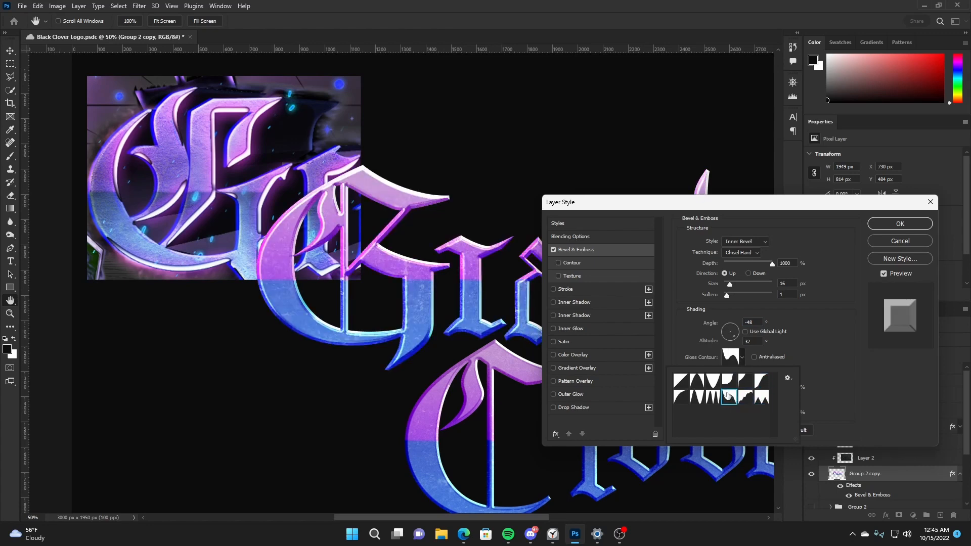
left_click(743, 396)
- Set the "Grand" bevel to 13 px, -86° angle, 26° altitude, 81% highlight and 49% shadow opacity, then apply and save
left_click(726, 305)
left_click_drag(735, 335, 733, 334)
left_click_drag(676, 203, 769, 132)
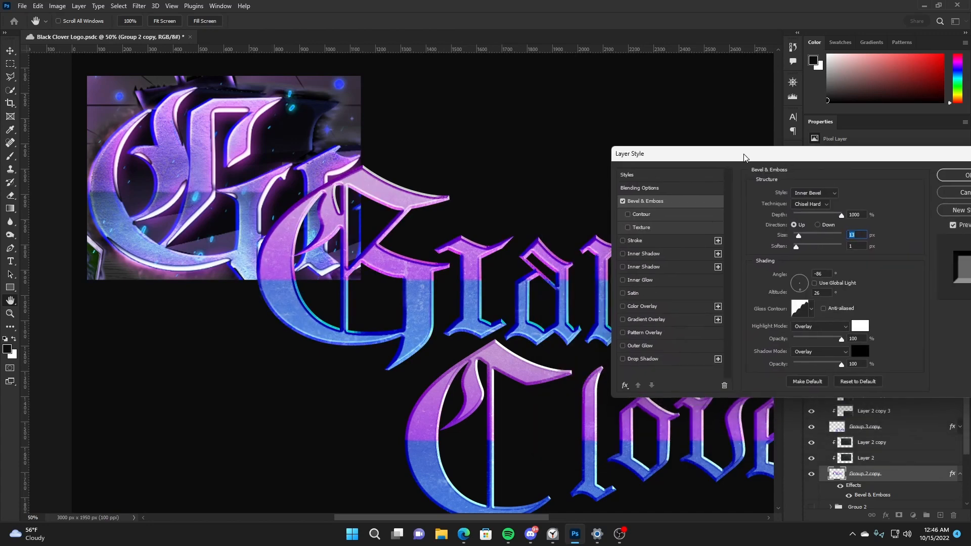
left_click_drag(865, 316, 845, 342)
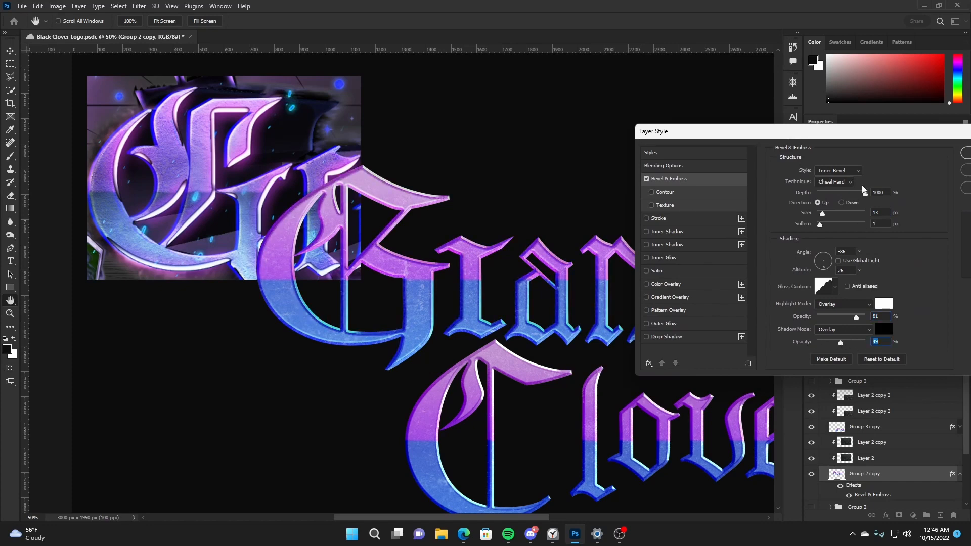
left_click_drag(859, 131, 723, 131)
left_click(847, 153)
key("ctrl+s")
- Replace the "Clover" lettering's layer style with a copy of the "Grand" layer style and save the document
right_click(885, 473)
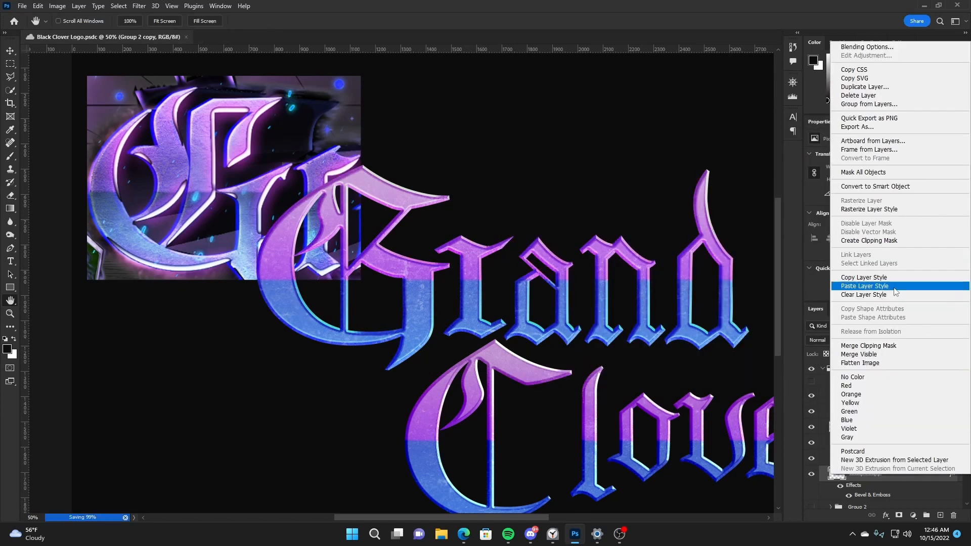
left_click(893, 278)
right_click(890, 426)
left_click(839, 258)
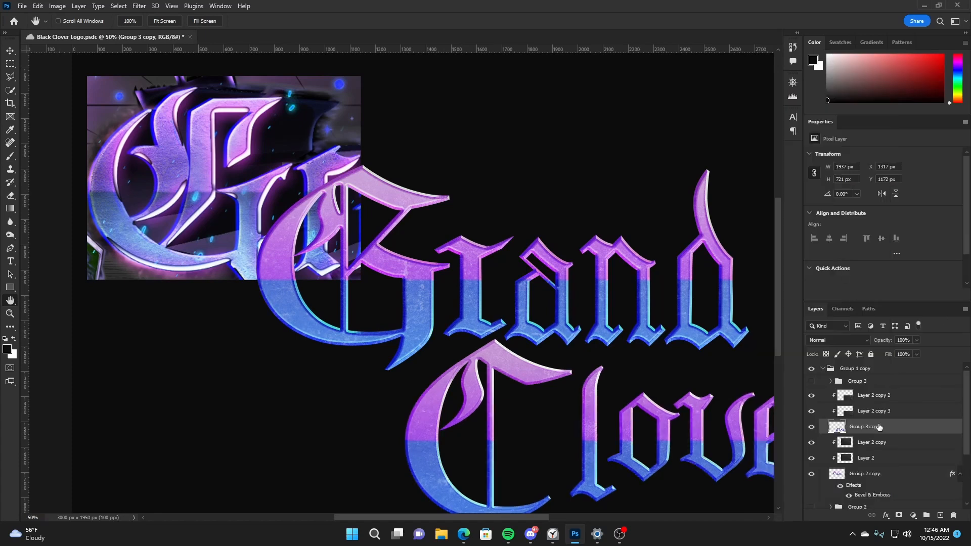
right_click(885, 427)
left_click(797, 334)
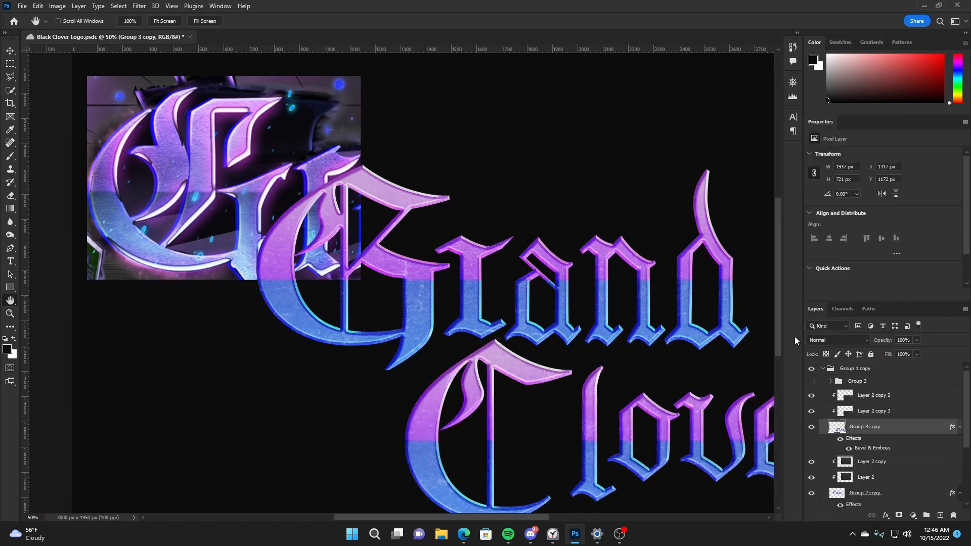
left_click_drag(497, 391, 611, 414)
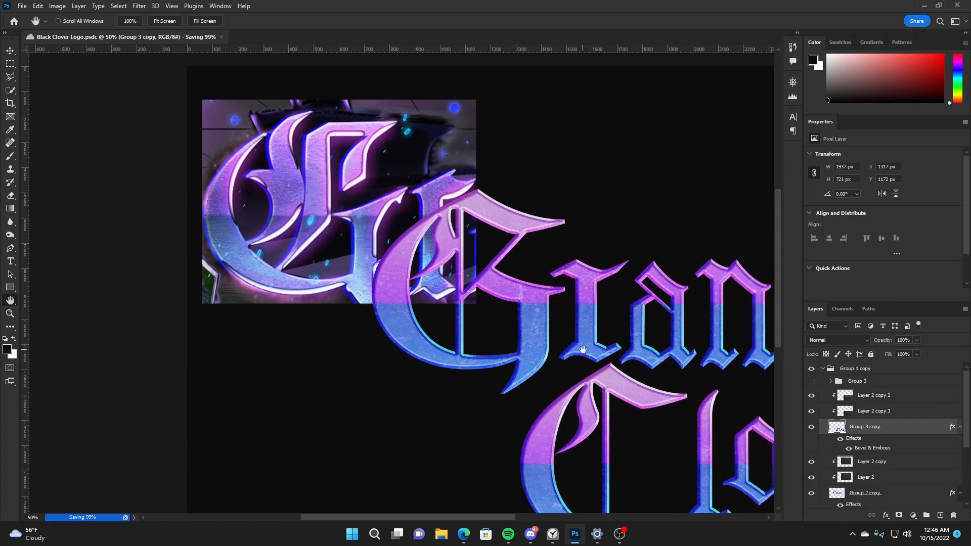
- Add a new layer above "Layer 2 copy", clip it to the "Grand" lettering, and check which lettering it belongs to
left_click(959, 427)
left_click(873, 444)
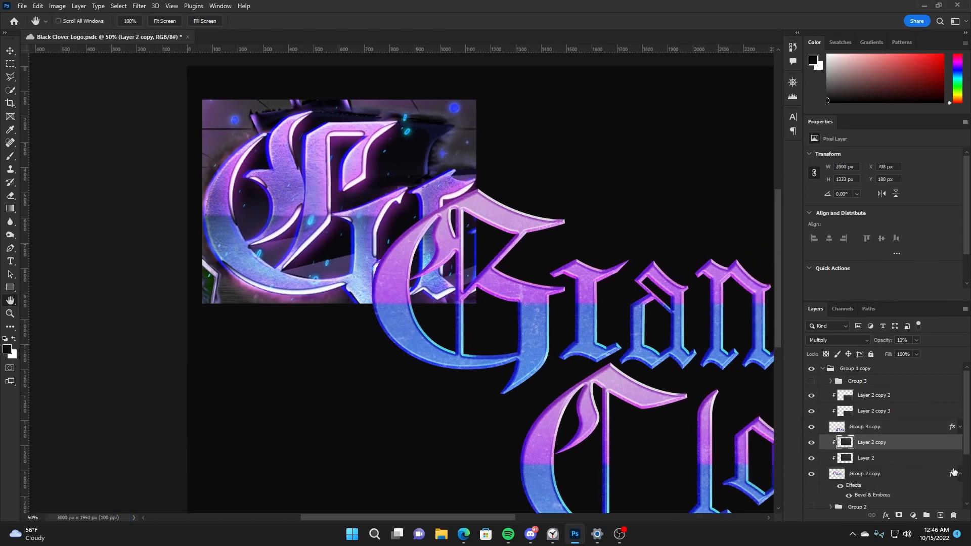
left_click(960, 473)
left_click(940, 515)
right_click(895, 432)
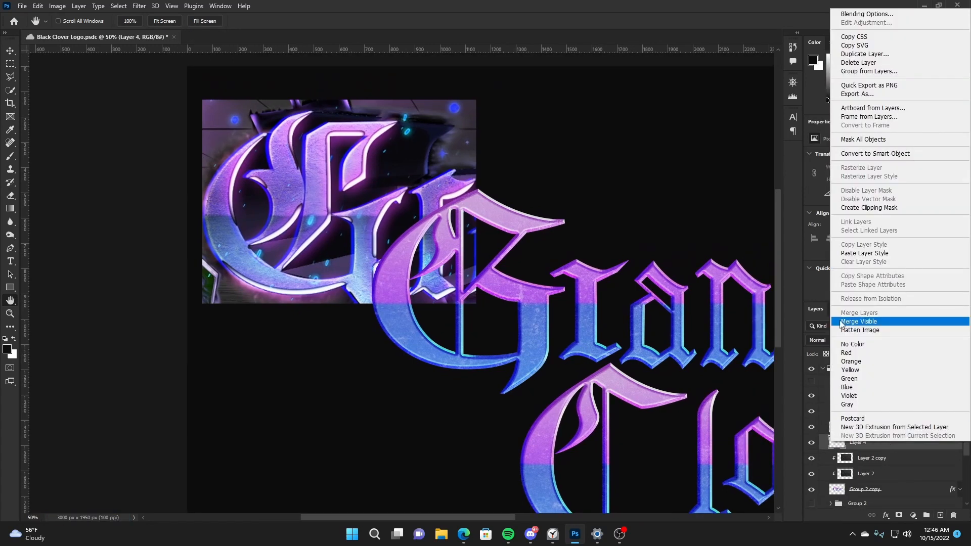
left_click(870, 200)
left_click(811, 488)
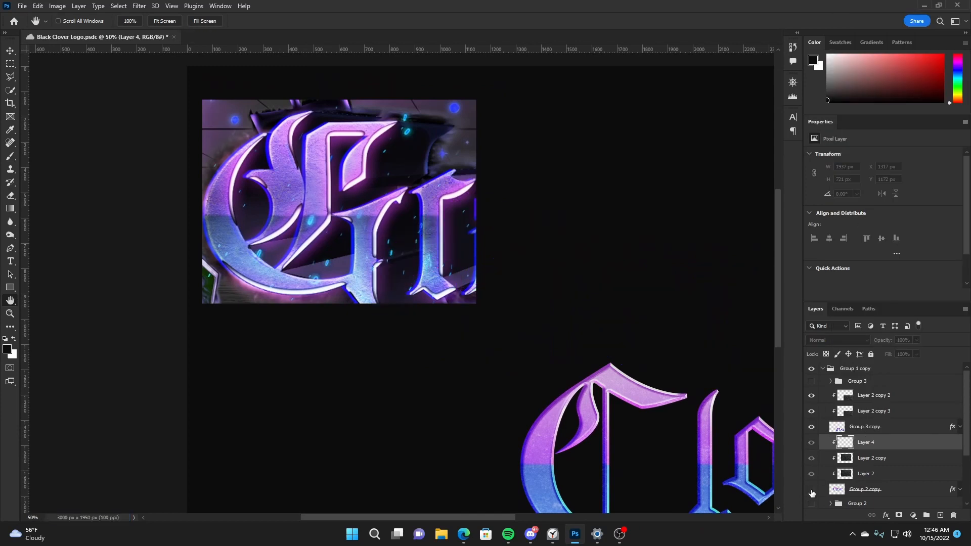
left_click(811, 488)
- Paint soft white light over the "Grand" letters with a smaller brush, set the layer to Overlay at 43% opacity, and save
key("b")
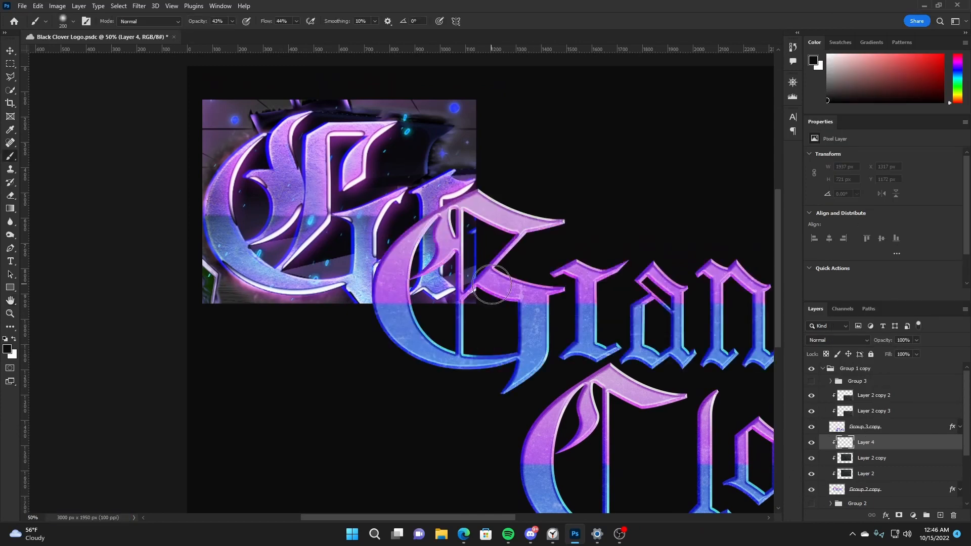
key("x")
key("bracketleft")
key("bracketleft")
key("bracketleft")
key("bracketleft")
key("bracketleft")
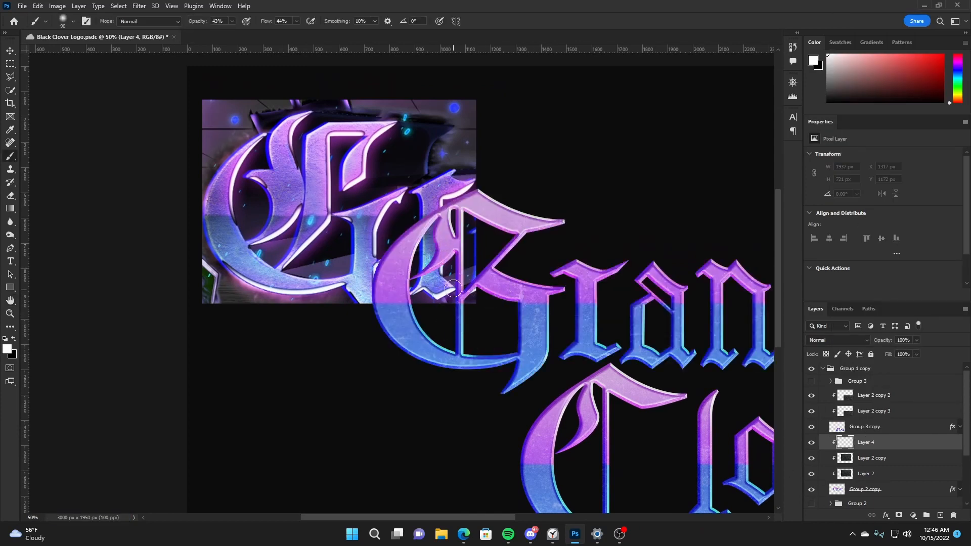
key("bracketleft")
mouse_move(431, 240)
left_mouse_down()
mouse_move(420, 269)
mouse_move(429, 230)
left_mouse_up()
left_click_drag(413, 281, 437, 334)
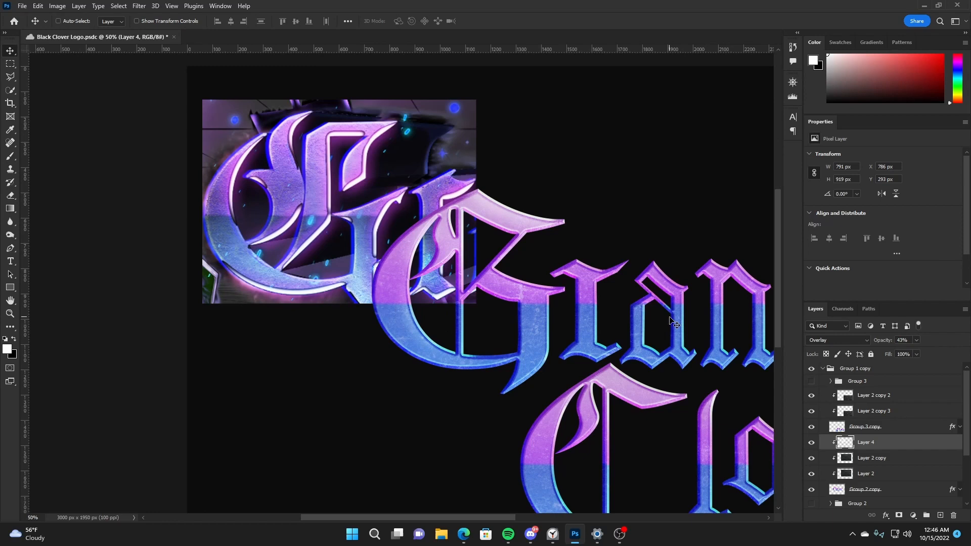
key("ctrl+s")
- Enable an outer glow on the "Grand" lettering and increase the glow's size
double_click(893, 494)
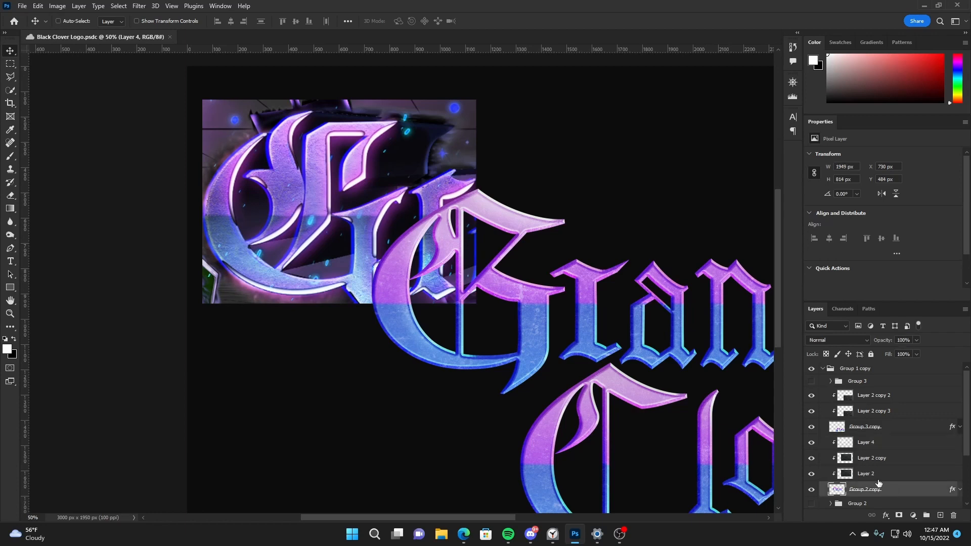
left_click(538, 332)
left_click_drag(663, 143, 708, 149)
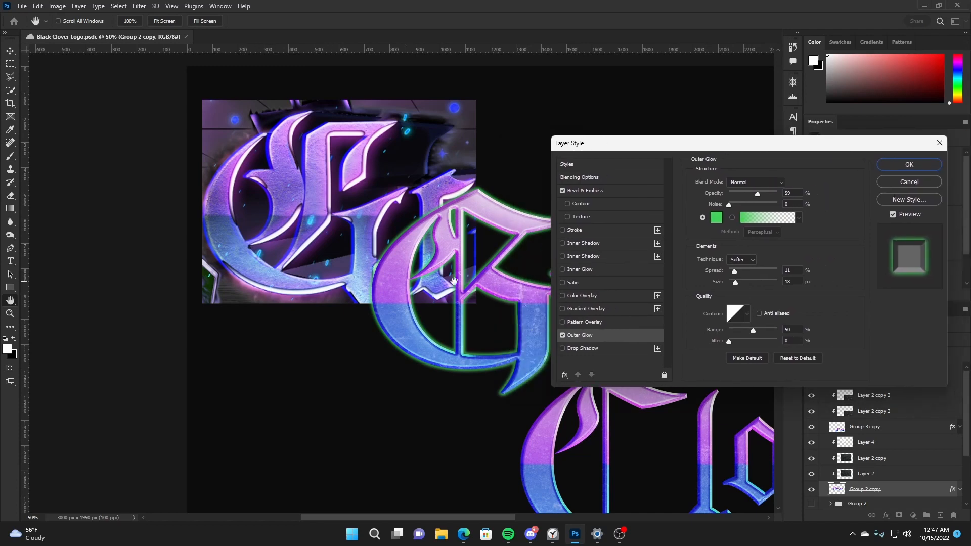
left_click_drag(736, 285, 738, 282)
- Recolour the "Grand" outer glow to a brighter purple based on the reference image, reduce its opacity, and apply the style
left_click(717, 218)
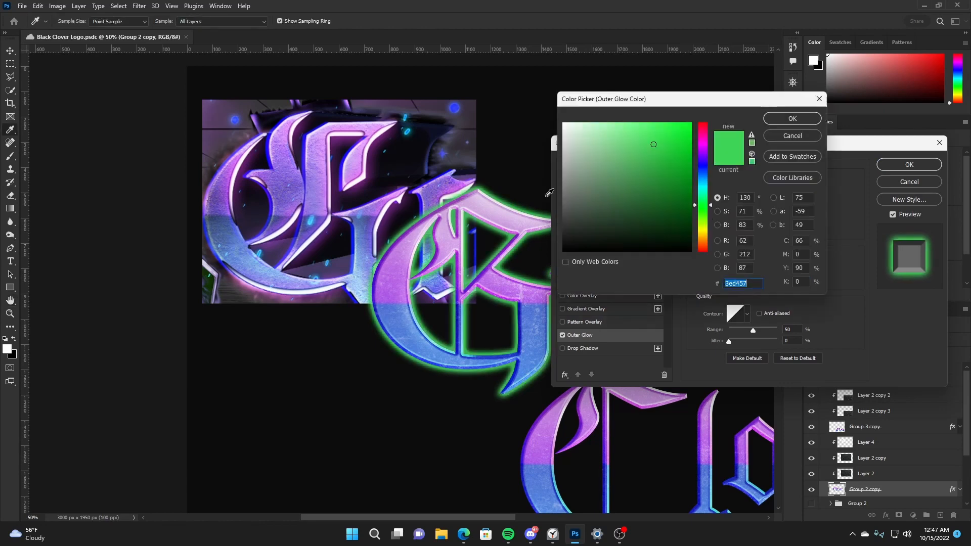
left_click(300, 170)
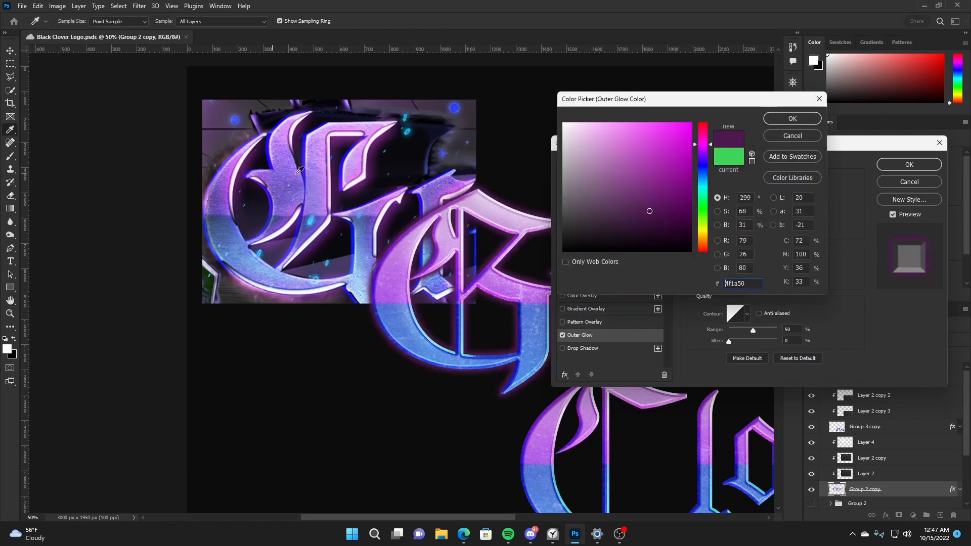
left_click_drag(689, 151, 677, 158)
left_click(782, 119)
left_click_drag(768, 196, 745, 194)
left_click(913, 167)
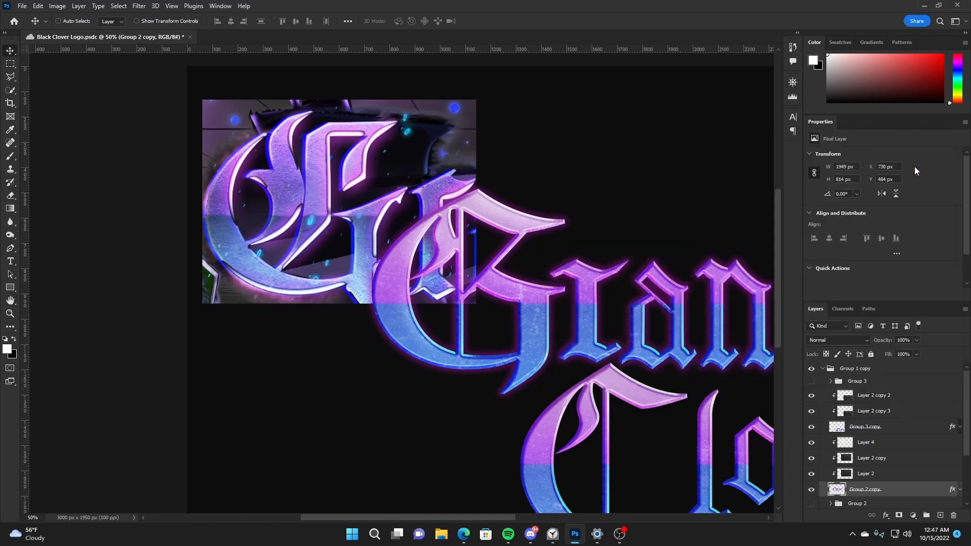
- Enable an inner shadow on the "Grand" lettering and set its colour to white
key("h")
left_click_drag(686, 324, 613, 311)
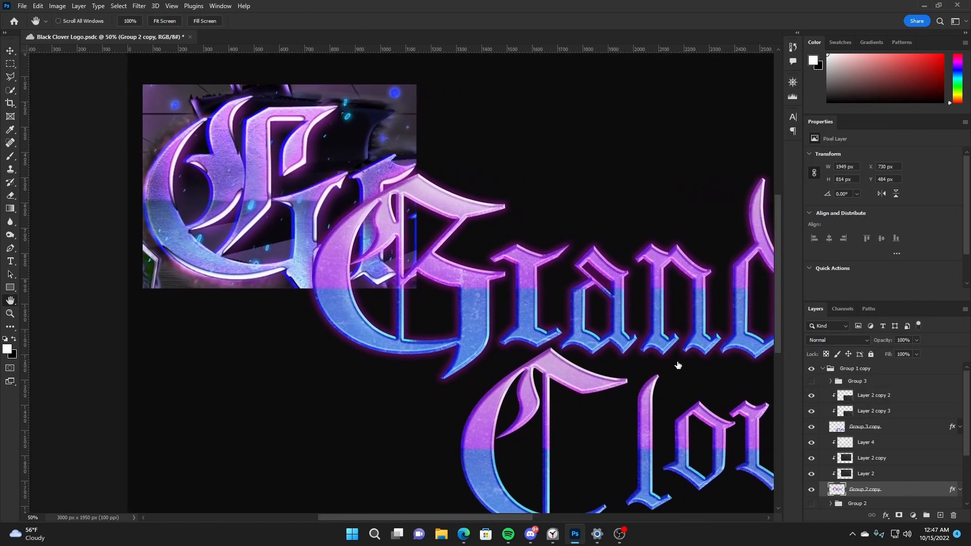
left_click(607, 245)
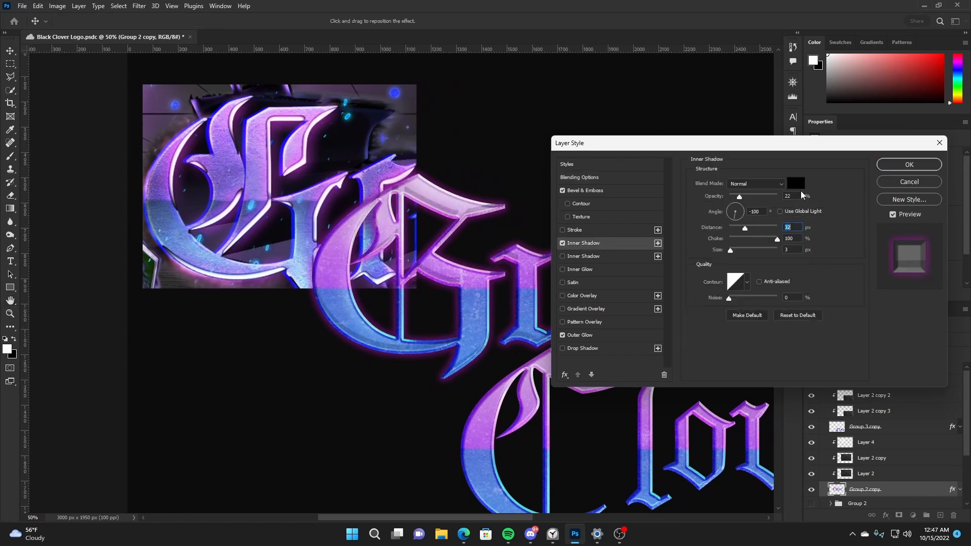
left_click(795, 183)
left_click_drag(647, 192, 525, 98)
left_click(807, 118)
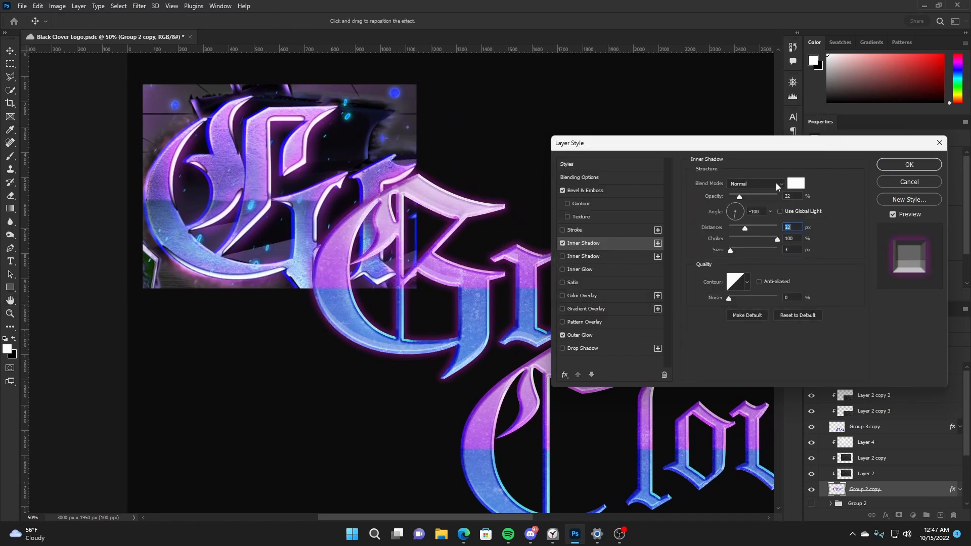
- Set the "Grand" inner shadow to Overlay, 100% opacity, 22° angle, 12 px distance, 15% choke and 8 px size
left_click(741, 208)
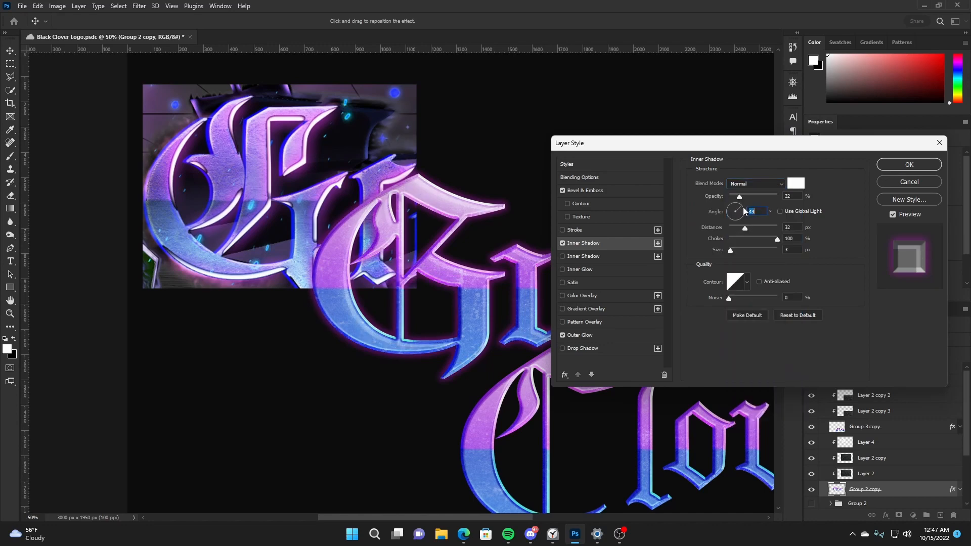
left_click_drag(743, 208, 733, 250)
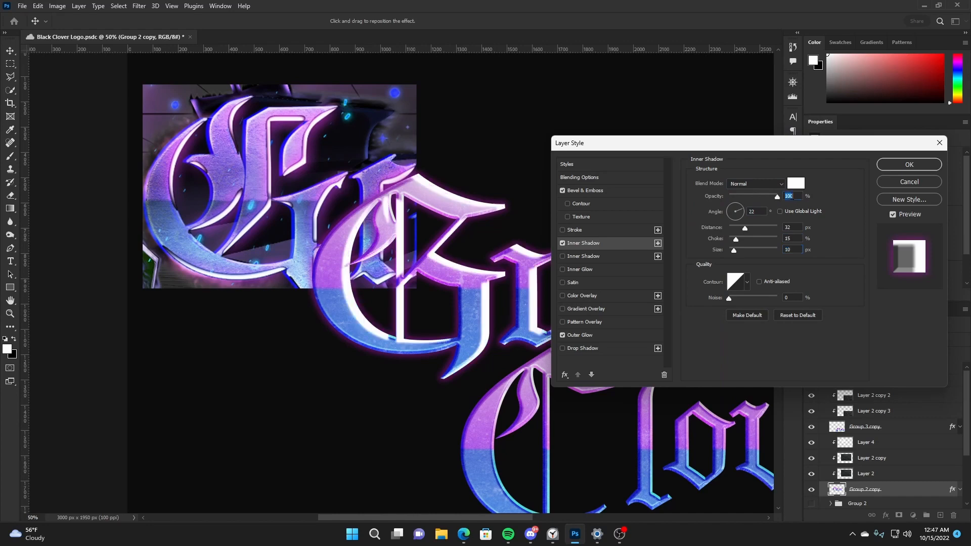
left_click(774, 184)
left_click(767, 306)
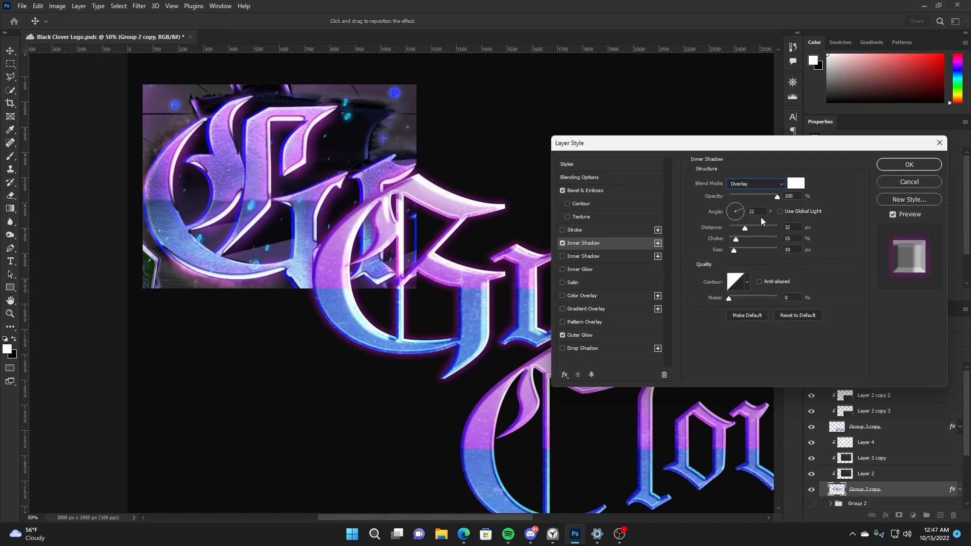
mouse_move(744, 228)
left_mouse_down()
mouse_move(735, 228)
mouse_move(733, 251)
left_mouse_up()
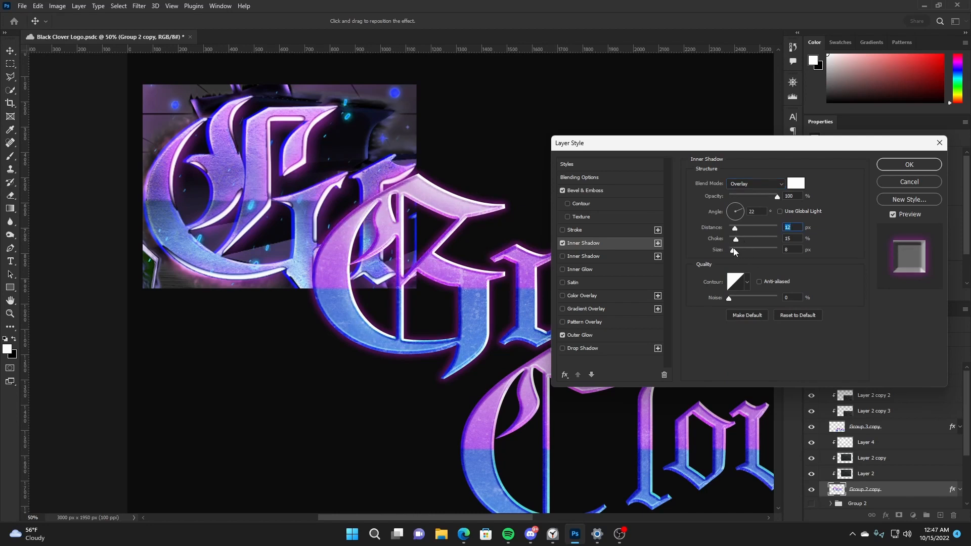
- Add a black Overlay satin to "Grand" with 31% opacity, 49 px distance and 38 px size, then apply the style
left_click(585, 283)
left_click(795, 185)
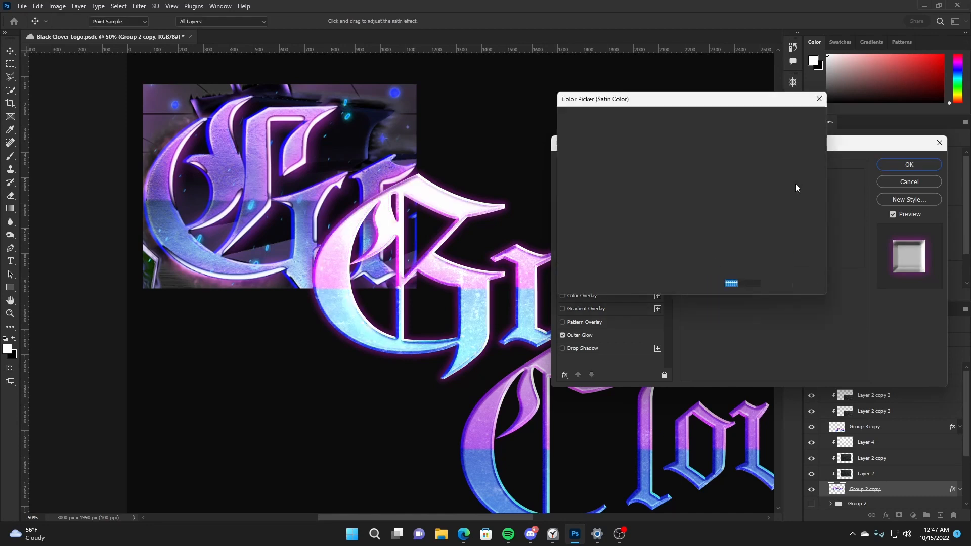
left_click_drag(680, 233, 670, 260)
left_click(793, 120)
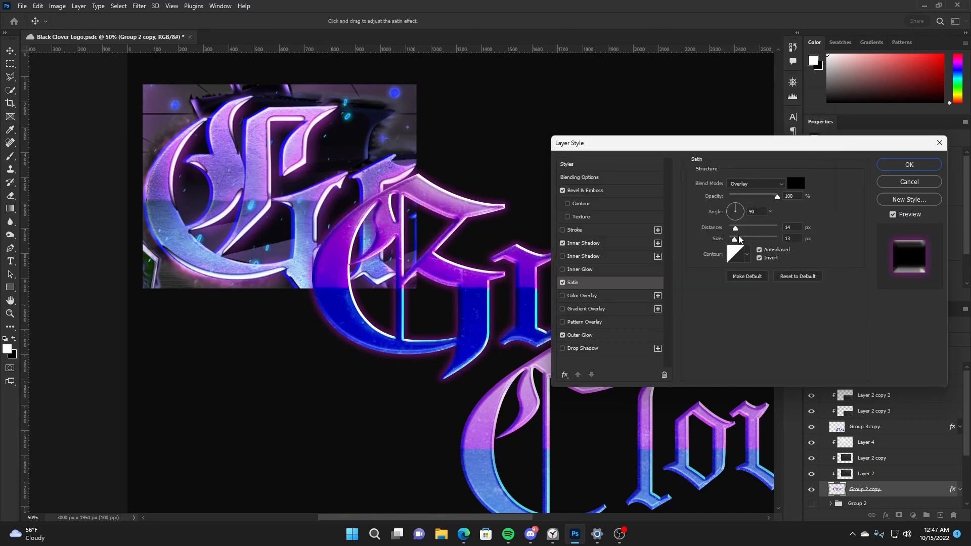
mouse_move(738, 239)
left_mouse_down()
mouse_move(729, 239)
mouse_move(753, 230)
mouse_move(739, 242)
left_mouse_up()
mouse_move(779, 196)
left_mouse_down()
mouse_move(724, 199)
mouse_move(745, 202)
left_mouse_up()
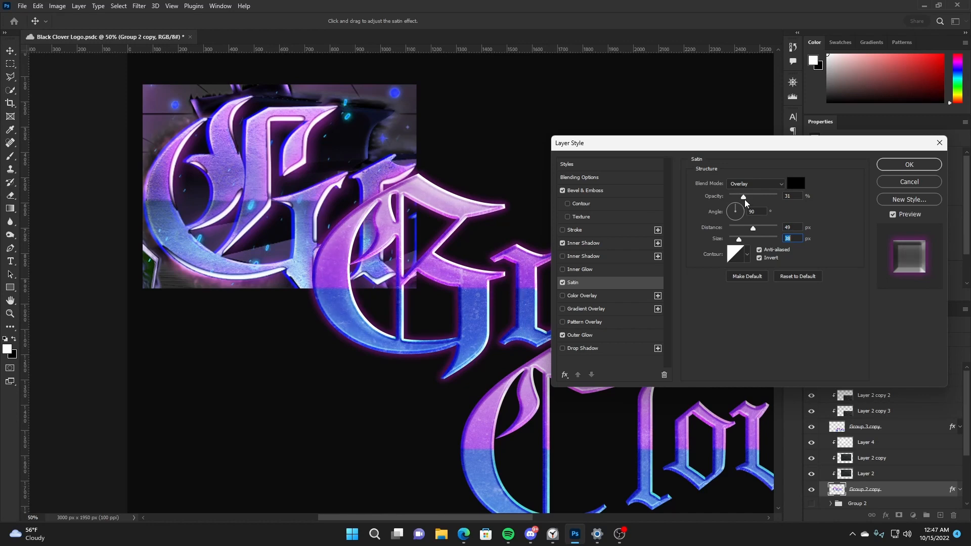
left_click(908, 165)
- Copy the "Grand" layer style onto the "Clover" lettering and save the document
right_click(890, 491)
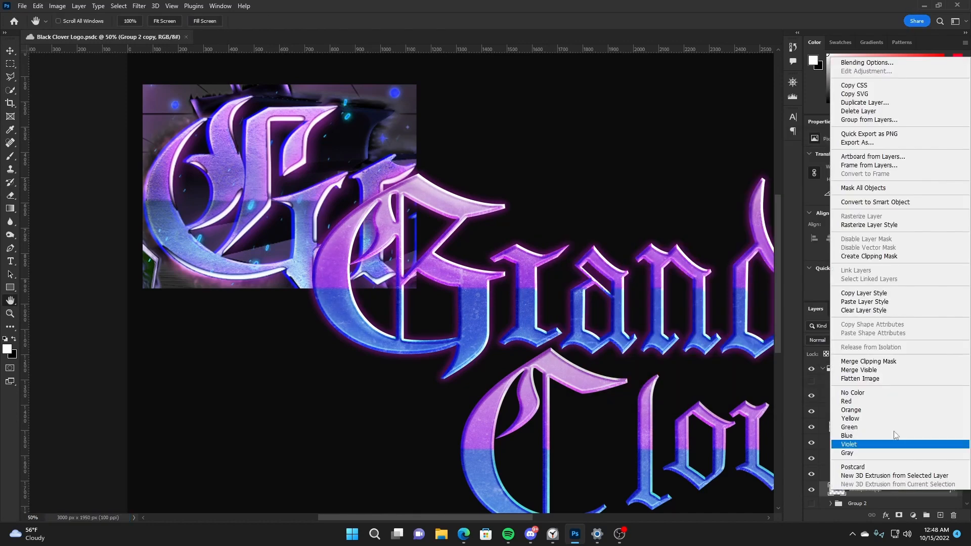
left_click(880, 297)
right_click(820, 426)
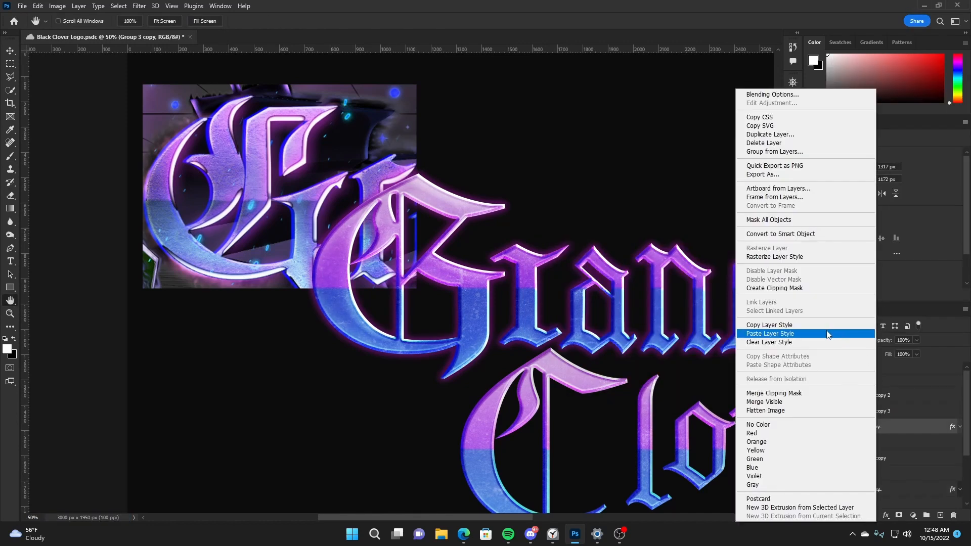
left_click(826, 330)
mouse_move(682, 354)
left_mouse_down()
mouse_move(430, 243)
mouse_move(582, 294)
mouse_move(684, 362)
left_mouse_up()
key("ctrl+s")
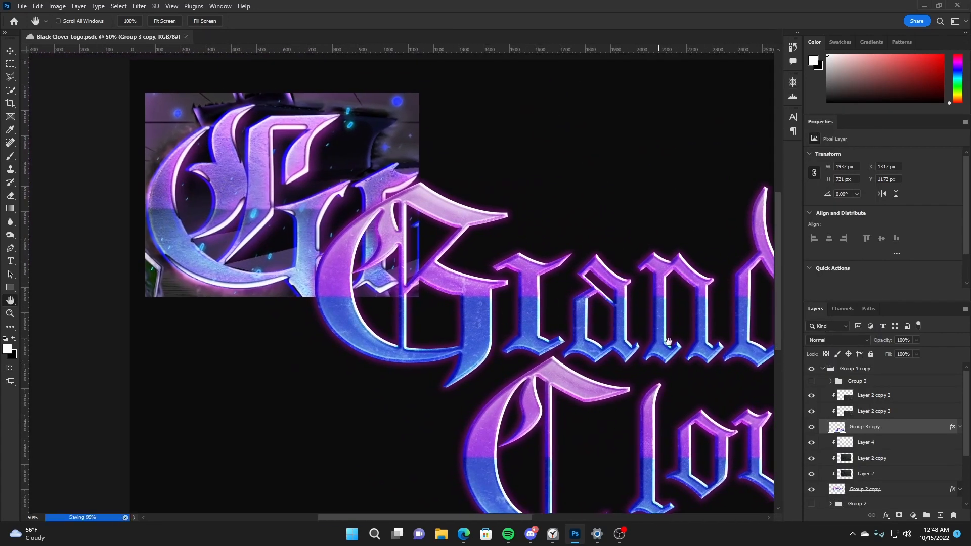
- Add another new layer above "Layer 4" and clip it to the "Grand" lettering
left_click(940, 515)
right_click(880, 445)
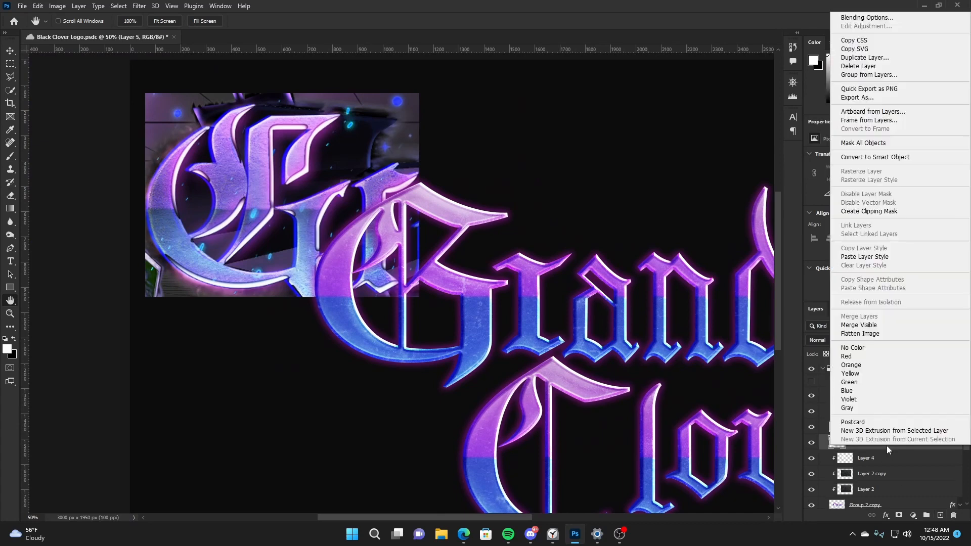
left_click(898, 211)
- Sample the purple of the "G" and paint it softly along the letter's lower edge with a larger brush
key("b")
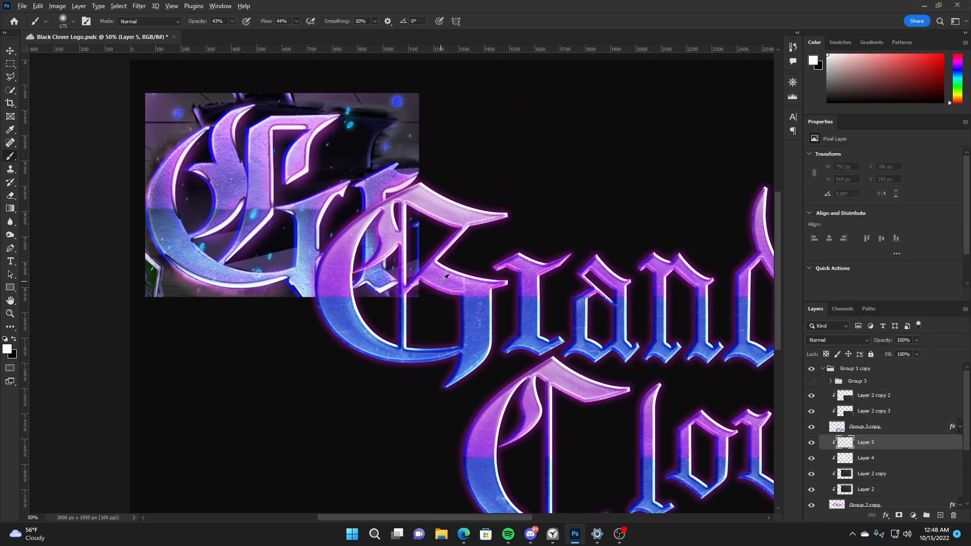
left_click(458, 261, "alt")
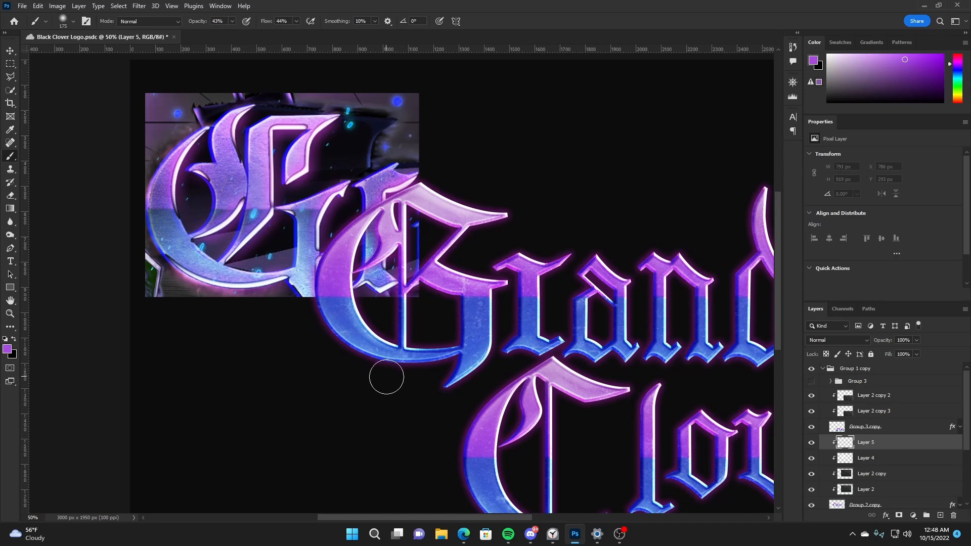
key("bracketright")
key("bracketright")
key("bracketright")
key("bracketright")
left_click_drag(356, 363, 402, 373)
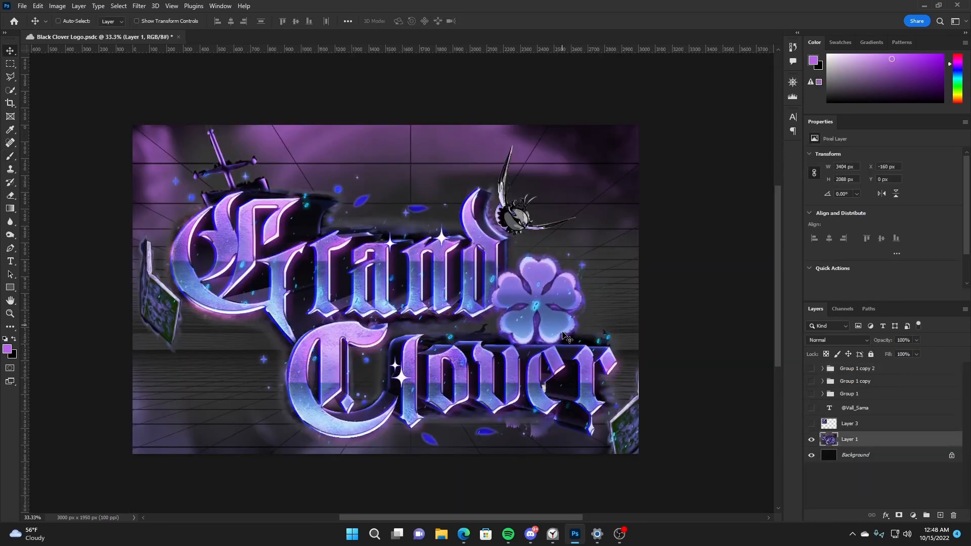
- Shift the reference image slightly up and left, hide it, and show the "Group 1 copy 2" lettering group
left_click_drag(565, 336, 558, 325)
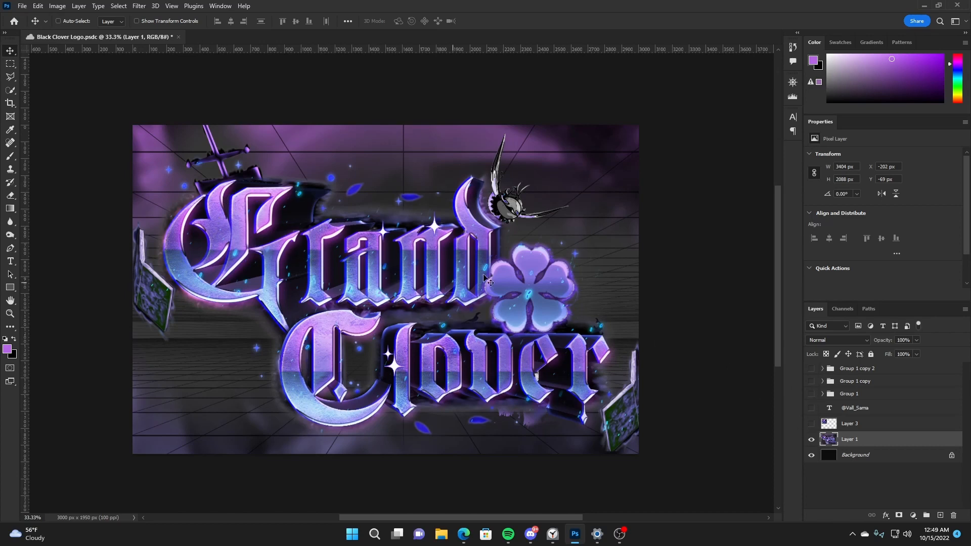
left_click(811, 439)
left_click(811, 368)
left_click(849, 368)
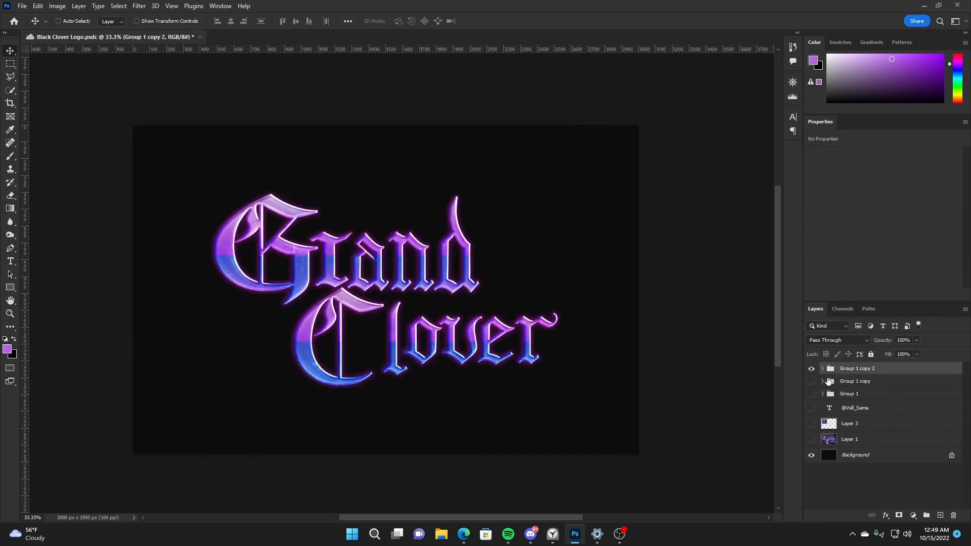
- Duplicate the merged "Clover" and "Grand" lettering layers in "Group 1 copy 2", placing the copies beneath the original "Grand" layer
left_click(823, 370)
left_click(876, 430)
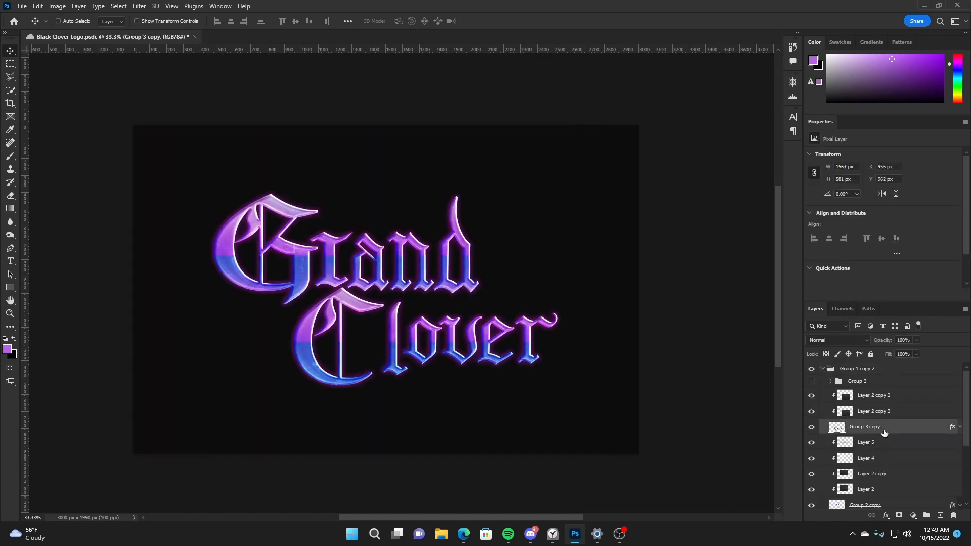
scroll(887, 439, "down", 3)
left_click(898, 458, "ctrl")
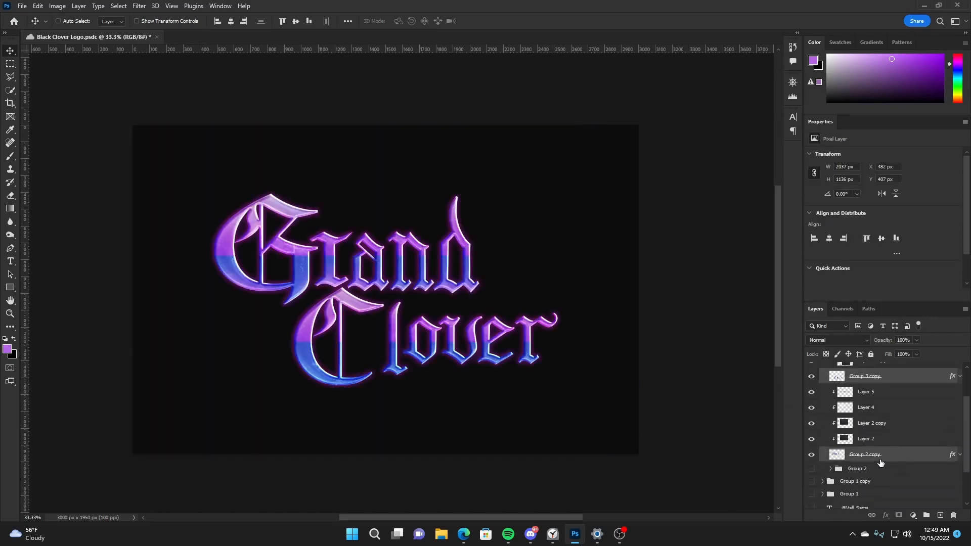
left_click_drag(880, 463, 886, 461)
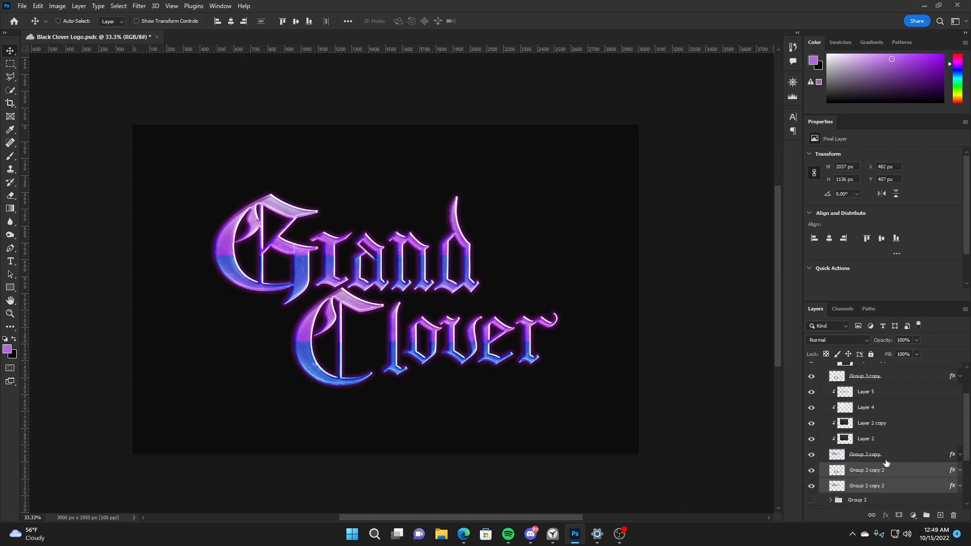
- Remove the layer styles from the duplicated lettering layers and merge the two copies into one layer
scroll(862, 439, "down", 1)
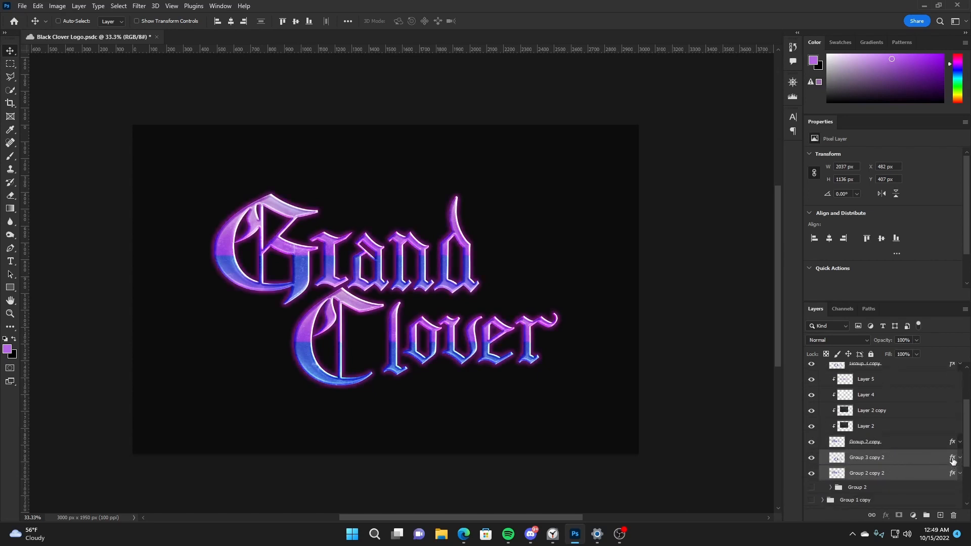
left_click_drag(952, 460, 953, 515)
left_click(918, 474, "ctrl")
key("ctrl+e")
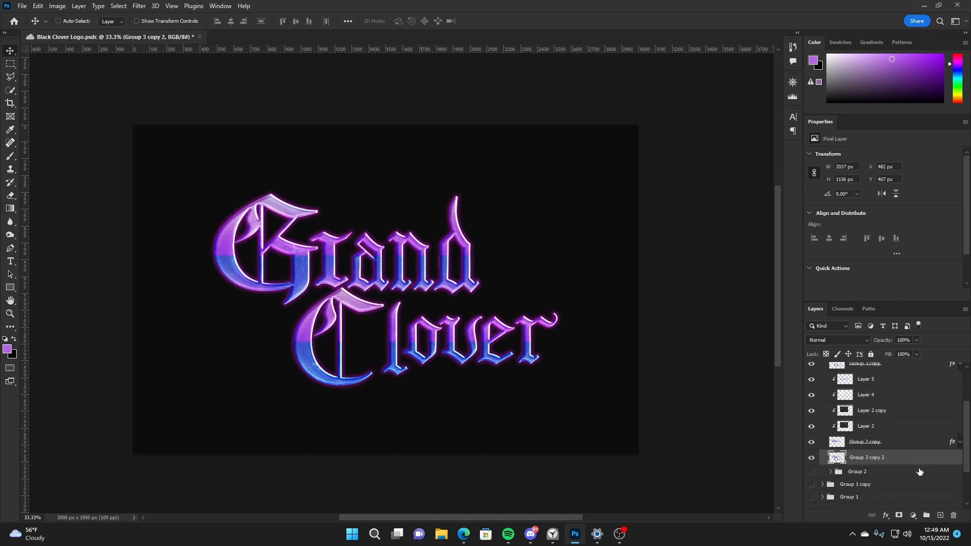
- Undo the merge of the two lettering copies and select the "Grand" copy layer on its own
key("ctrl+z")
left_click(812, 460)
left_click(812, 460)
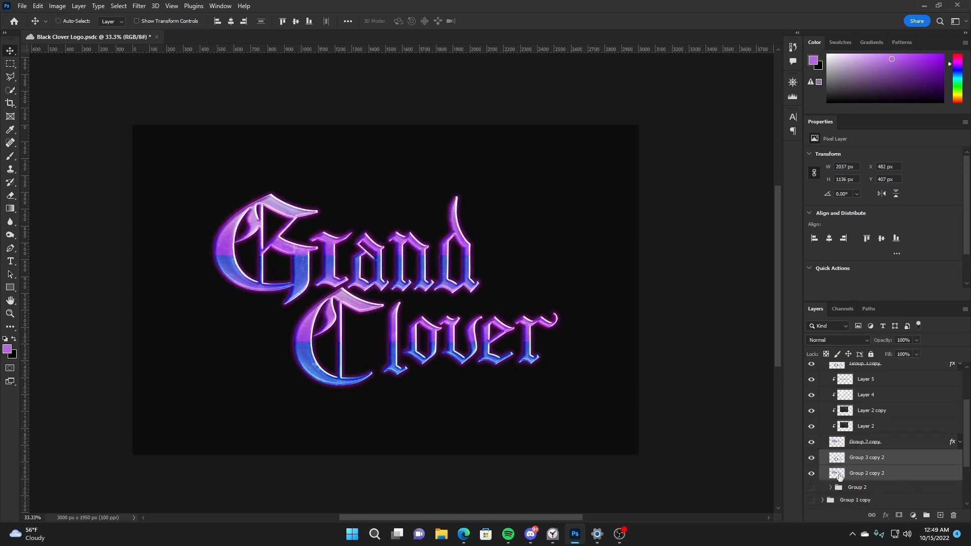
left_click(837, 473)
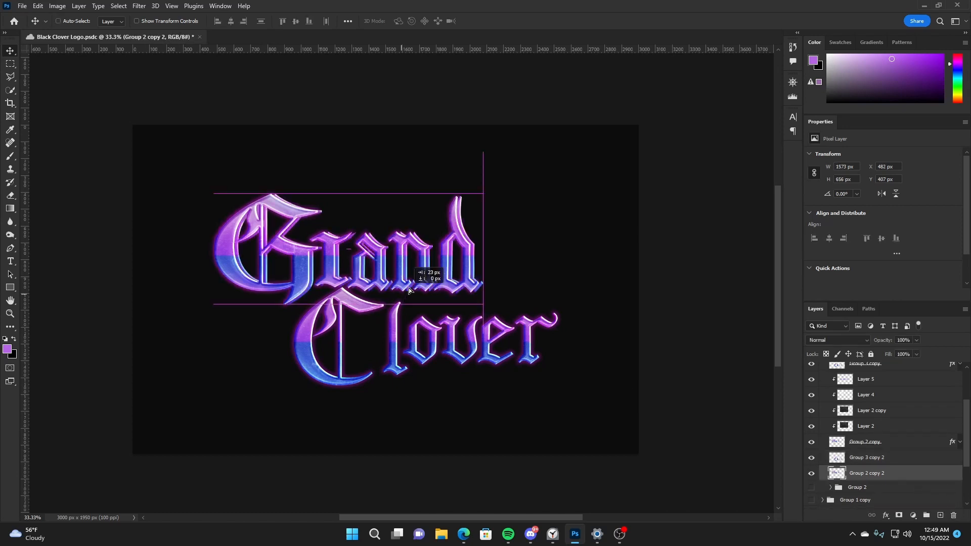
- Load the "Grand" copy's outline as a selection, fill it with black and deselect
left_click(834, 474, "ctrl")
key("d")
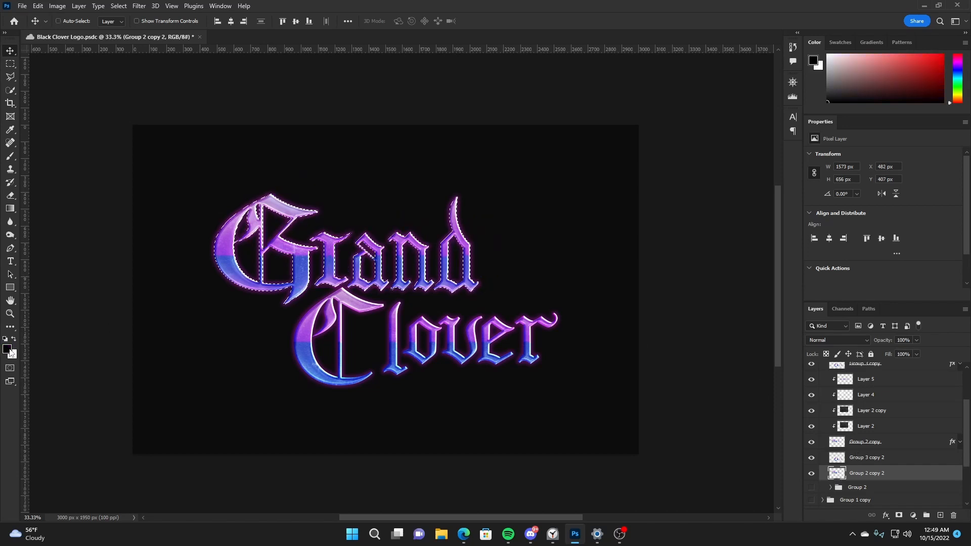
key("ctrl+d")
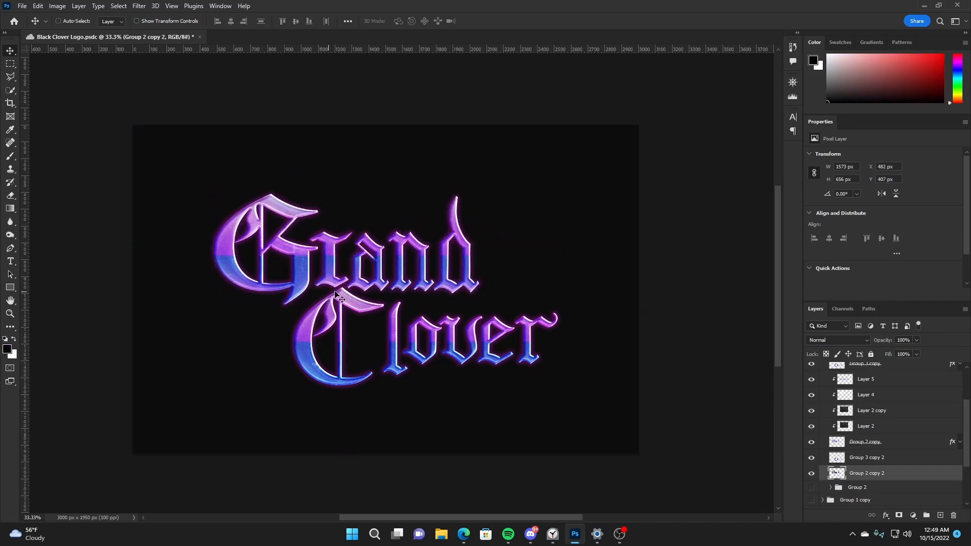
- Offset the black "Grand" copy about 200 px right and 70 px up from the original, and hide the Background layer
left_click_drag(363, 276, 395, 269)
key("ctrl+plus")
key("ctrl+plus")
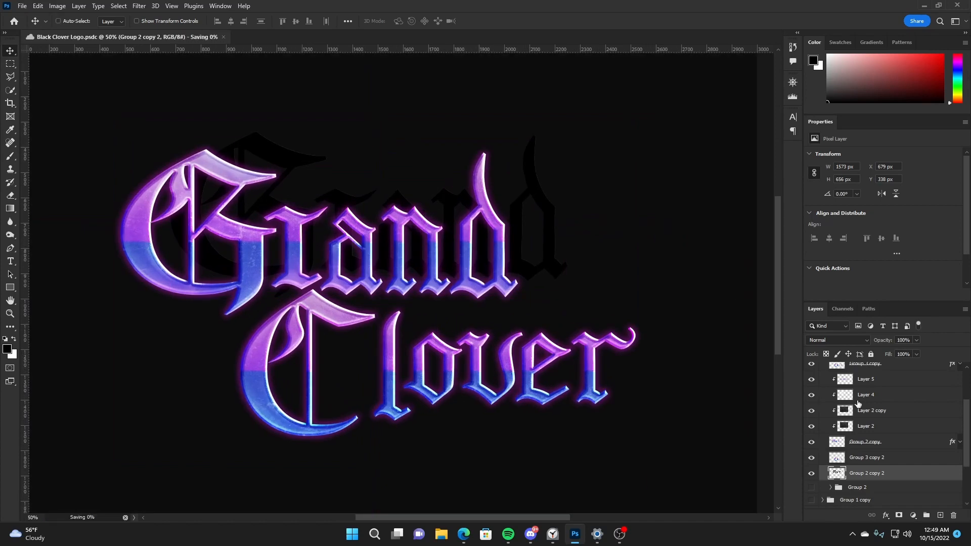
scroll(885, 440, "down", 3)
left_click(811, 501)
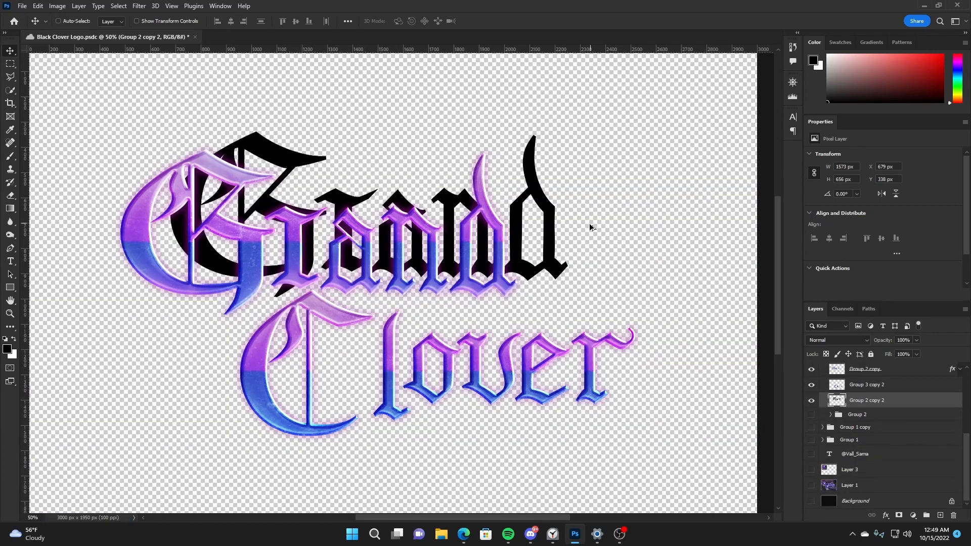
- Try building depth by nudging a duplicate of the black "Grand" copy in small increments, and delete the duplicate
left_click_drag(590, 223, 588, 231)
key("shift+Right")
key("Up")
key("Up")
key("Up")
key("Up")
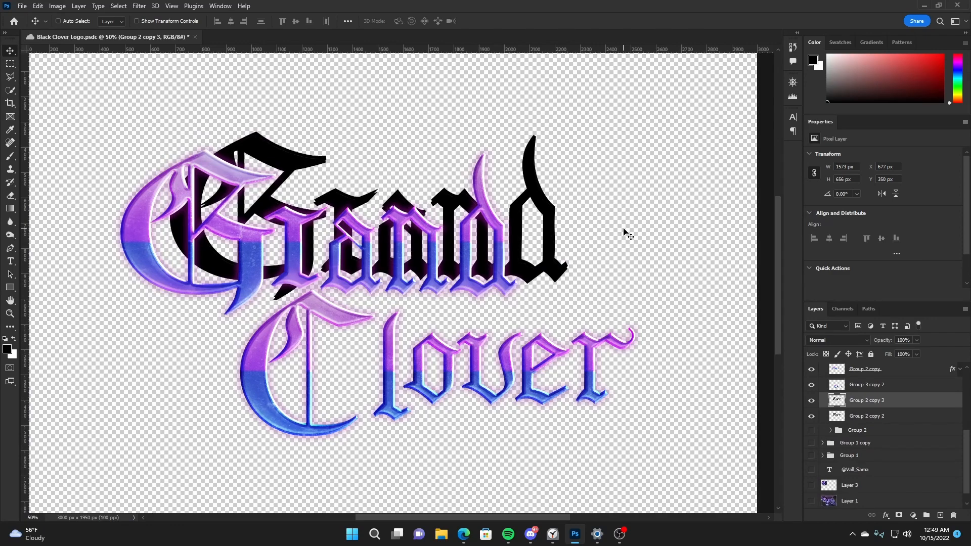
key("Right")
key("Right")
key("Up")
key("Up")
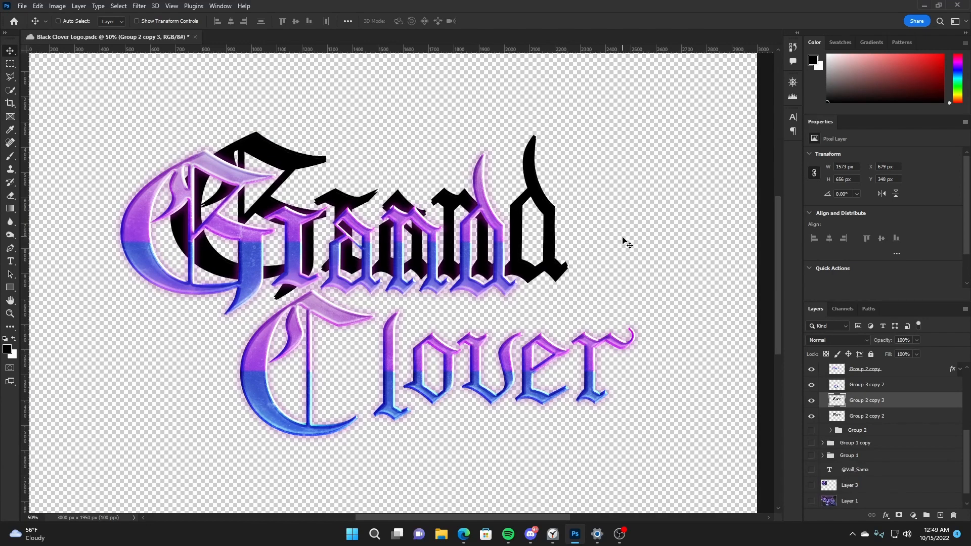
key("Delete")
- On a new layer, draw black Pen shapes bridging the purple "Grand" letters and their offset black copy into a solid extrusion
left_click(940, 515)
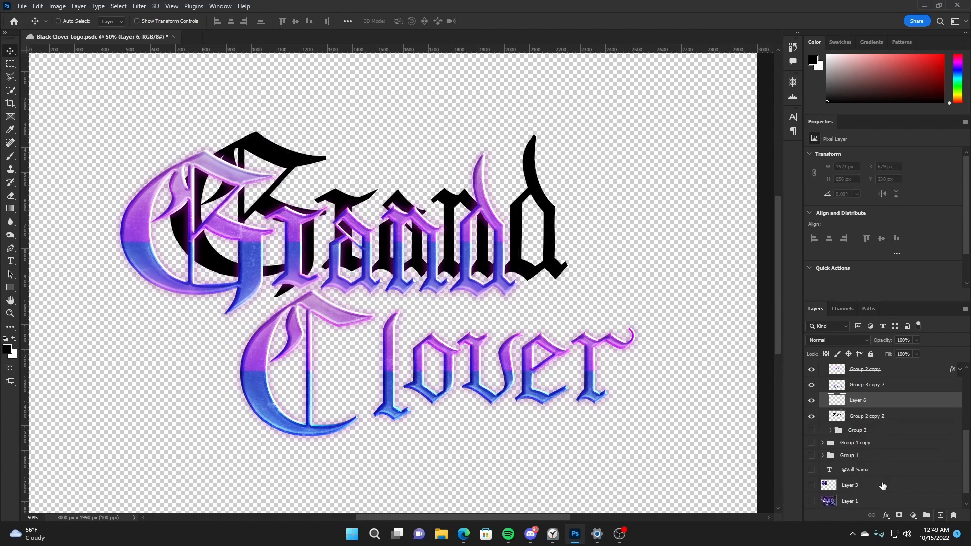
key("ctrl+plus")
key("h")
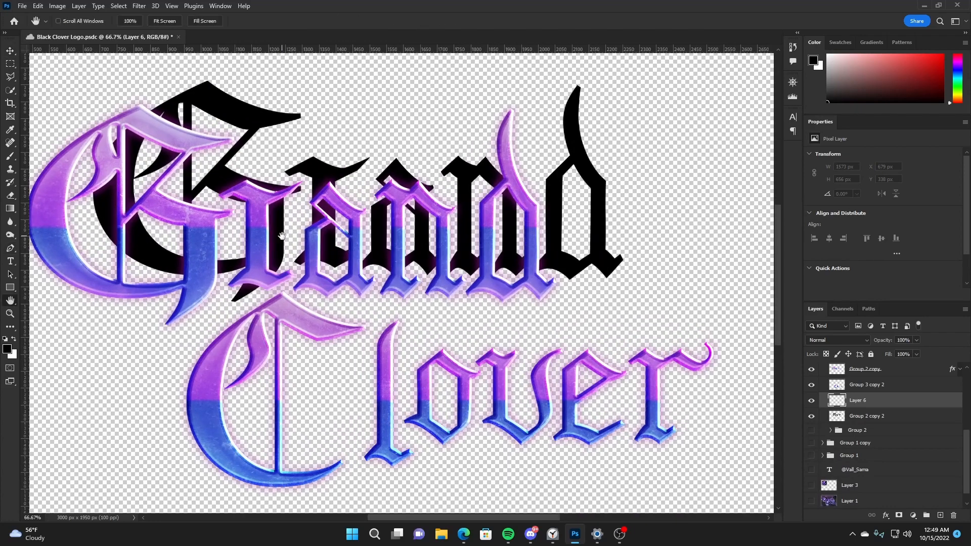
left_click_drag(264, 240, 513, 303)
key("p")
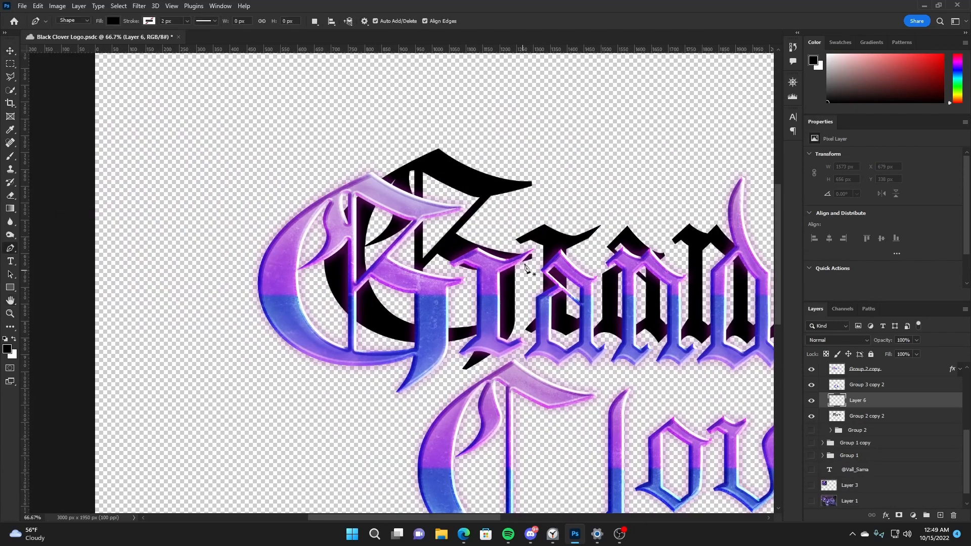
left_click(531, 185)
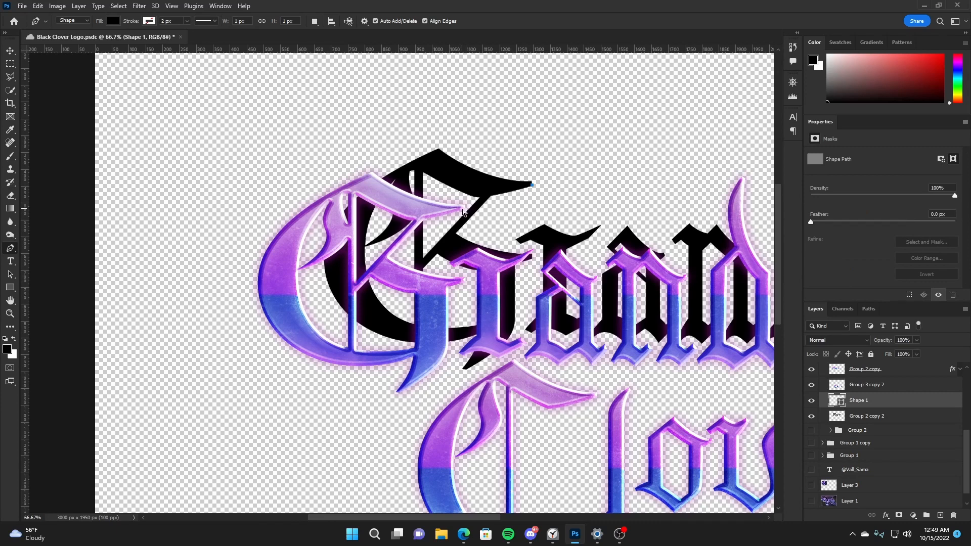
key("ctrl+z")
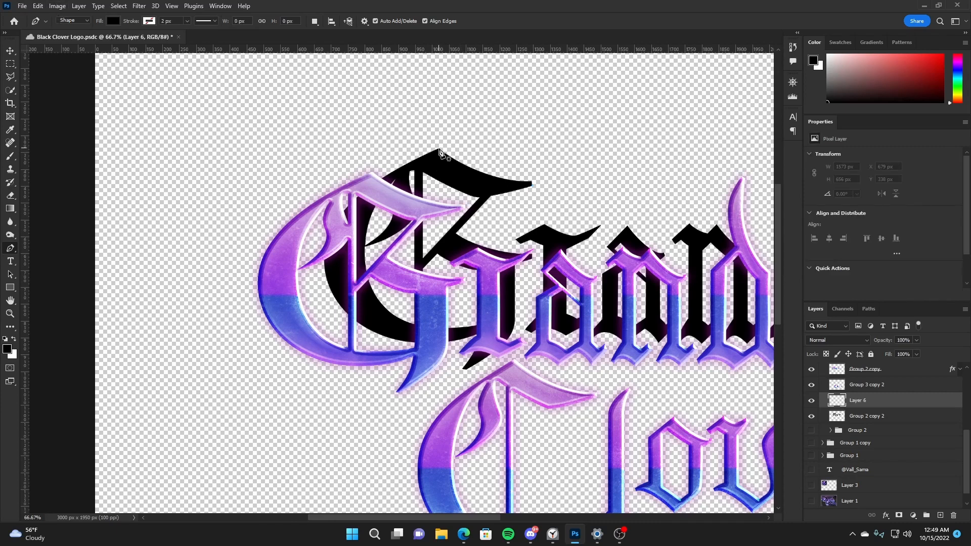
left_click(438, 149)
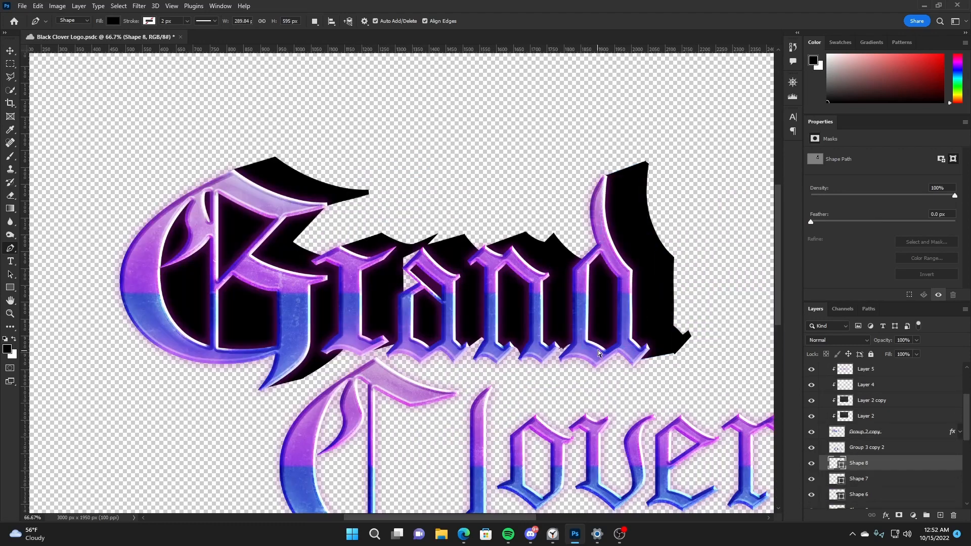
- Save the document and merge the Pen shapes with the black "Grand" copy into one layer
key("v")
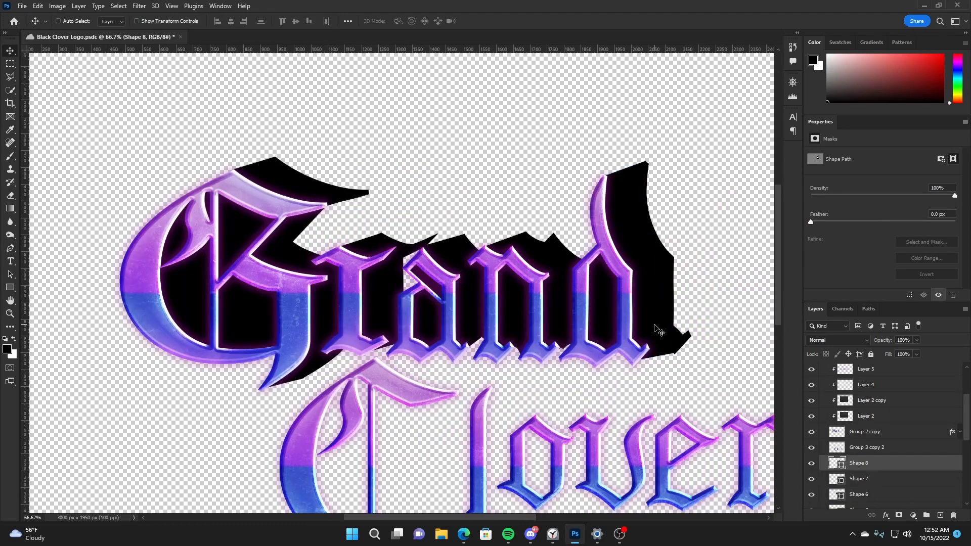
key("ctrl+minus")
key("ctrl+minus")
key("ctrl+minus")
key("ctrl+plus")
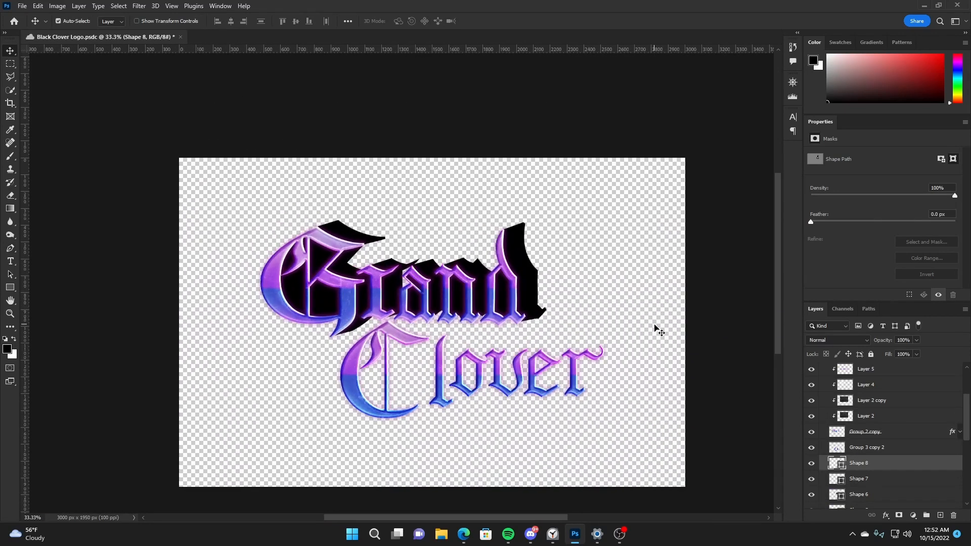
key("ctrl+s")
scroll(855, 455, "up", 4)
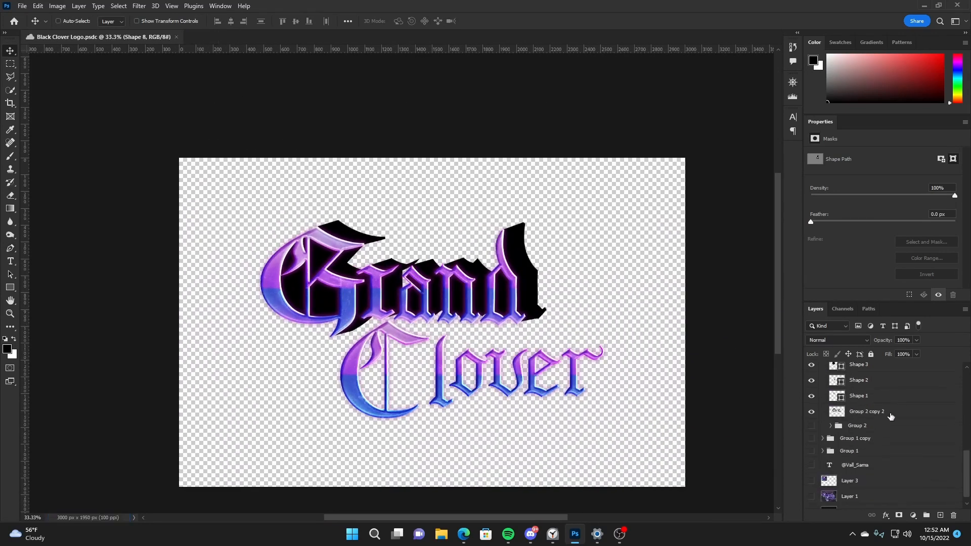
scroll(869, 430, "down", 4)
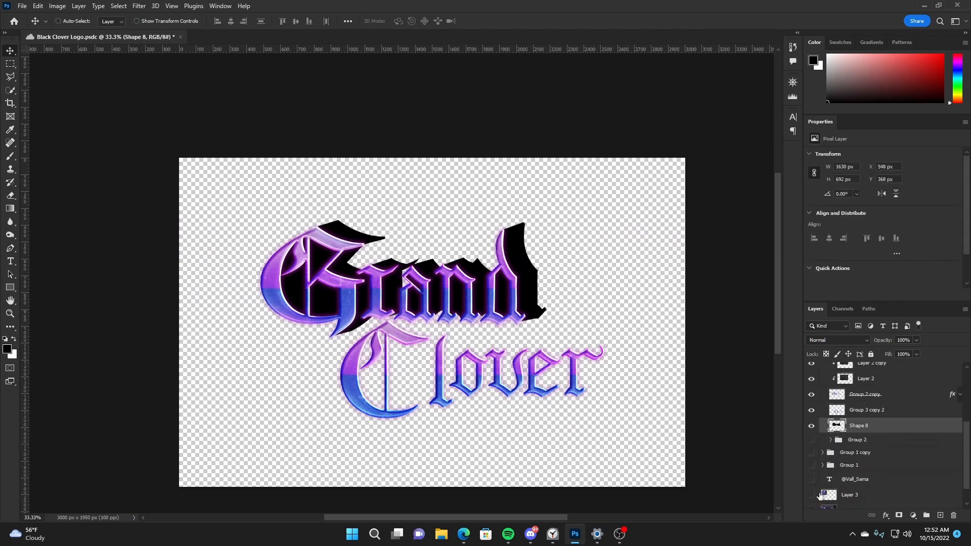
- Show the reference image in "Layer 1", move it up and to the right to study its extrusion, and hide it
left_click(812, 495)
left_click(812, 496)
scroll(859, 455, "down", 2)
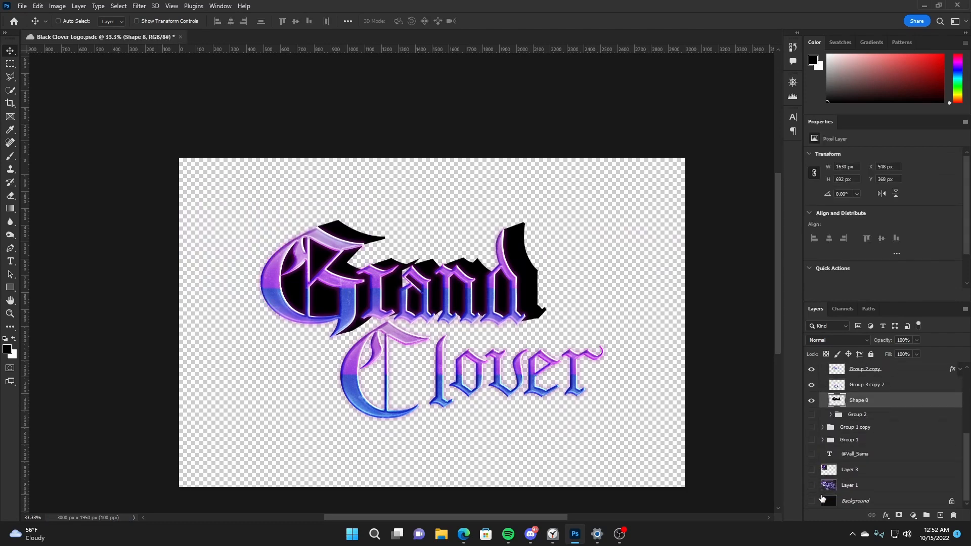
left_click(811, 485)
left_click(848, 487)
left_click_drag(480, 380, 639, 283)
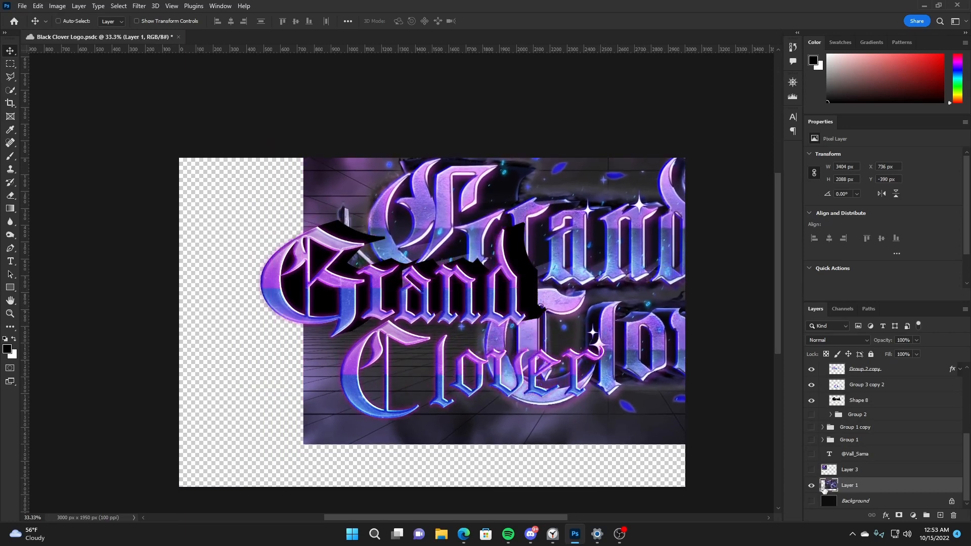
left_click(811, 485)
- Add a new layer above the merged "Grand" extrusion and clip it to that layer
scroll(853, 467, "up", 2)
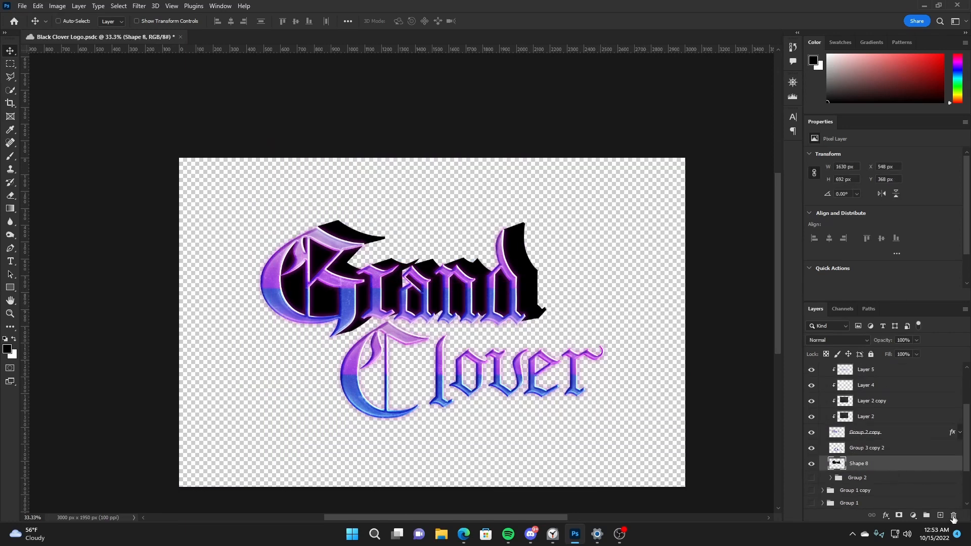
left_click(940, 515)
right_click(908, 467)
left_click(885, 233)
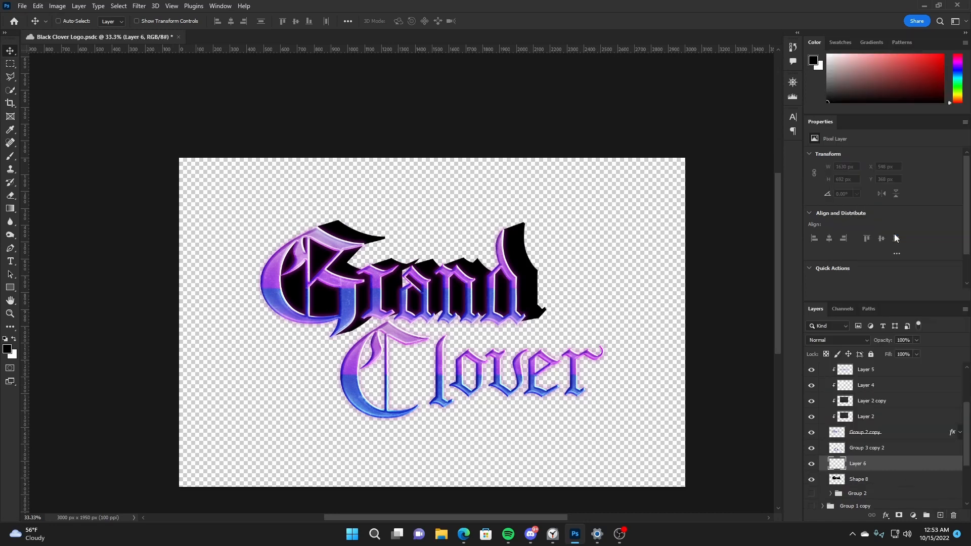
- Sample the violet-blue of the "d" for the Brush and shift its hue toward blue
key("ctrl+plus")
key("b")
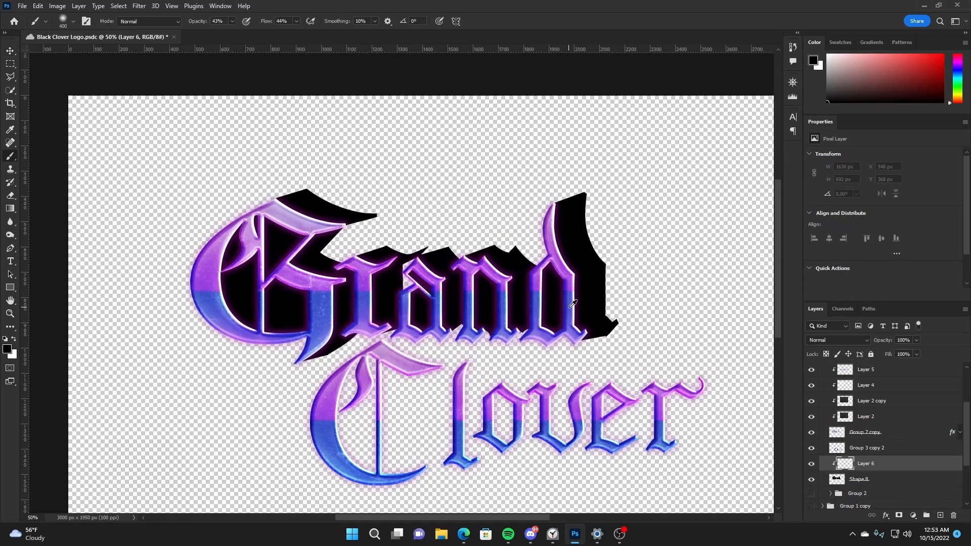
left_click(537, 304, "alt")
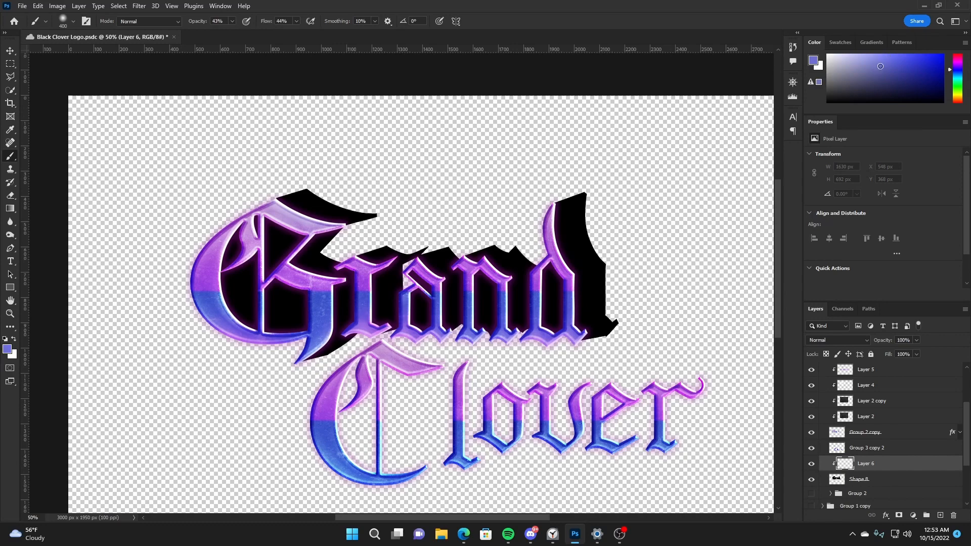
left_click_drag(956, 73, 959, 76)
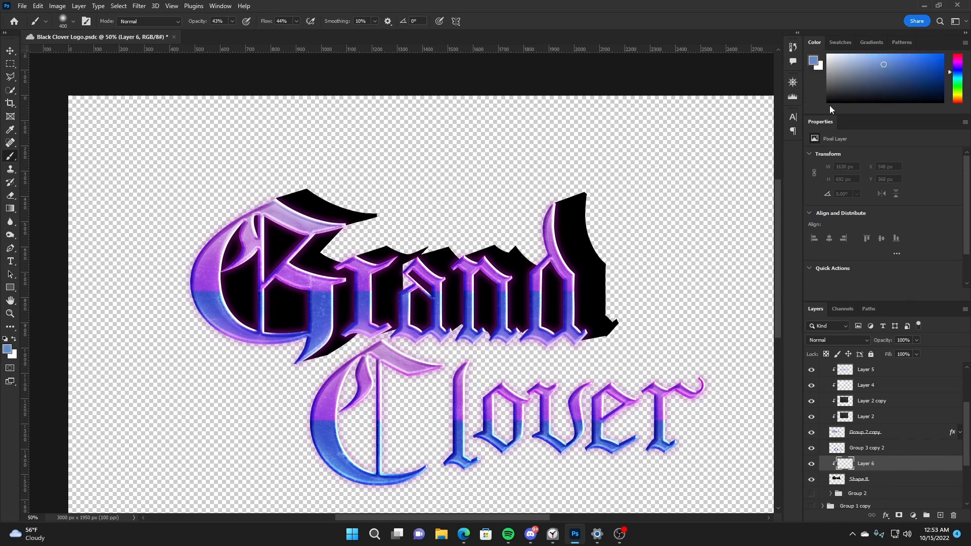
- Paint soft blue highlights along the right and upper edges of the black extrusion, using a 300 px brush for the upper edges
key("bracketleft")
key("bracketleft")
mouse_move(607, 200)
left_mouse_down()
mouse_move(610, 234)
mouse_move(595, 221)
mouse_move(604, 311)
left_mouse_up()
key("bracketright")
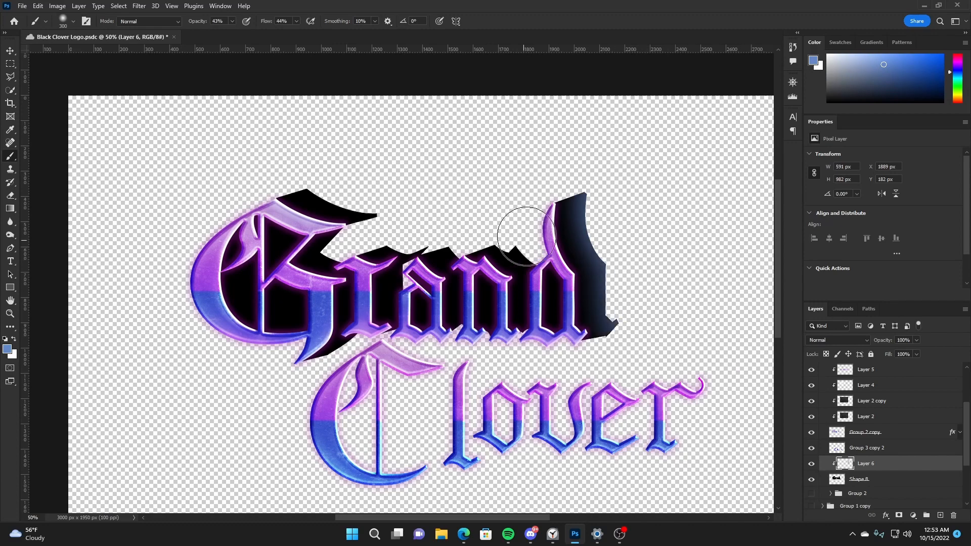
mouse_move(526, 236)
left_mouse_down()
mouse_move(528, 255)
mouse_move(386, 218)
mouse_move(363, 261)
mouse_move(380, 247)
mouse_move(340, 249)
mouse_move(368, 268)
mouse_move(328, 276)
mouse_move(271, 313)
mouse_move(299, 352)
mouse_move(400, 354)
left_mouse_up()
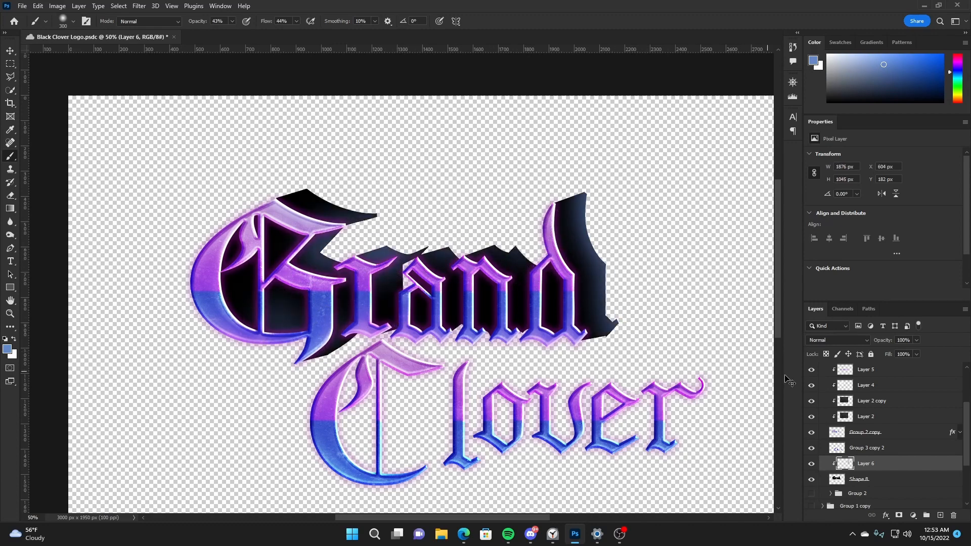
- Duplicate the merged extrusion layer beneath itself and apply a Motion Blur with angle 28° and distance 138 pixels to the copy
key("v")
left_click_drag(860, 479, 860, 498)
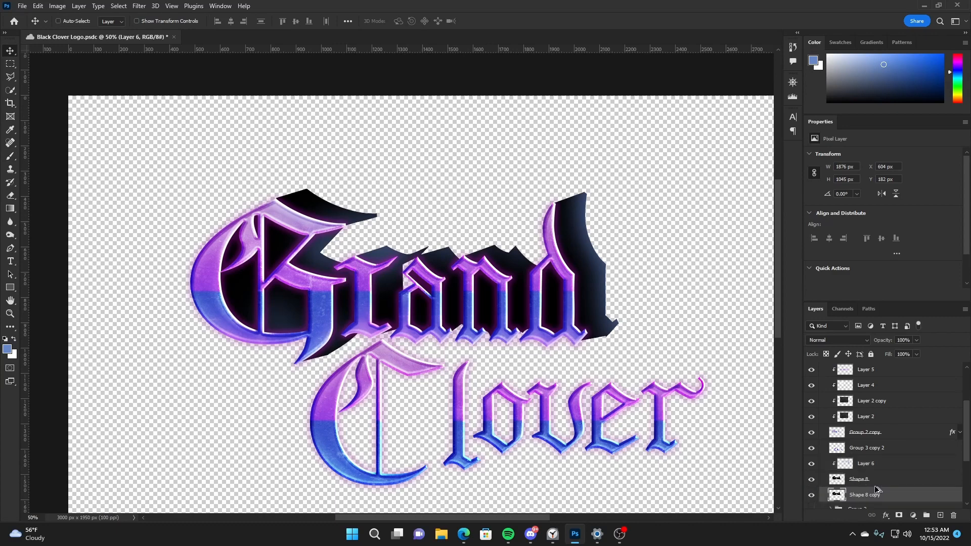
left_click(139, 6)
mouse_move(227, 130)
left_click(280, 196)
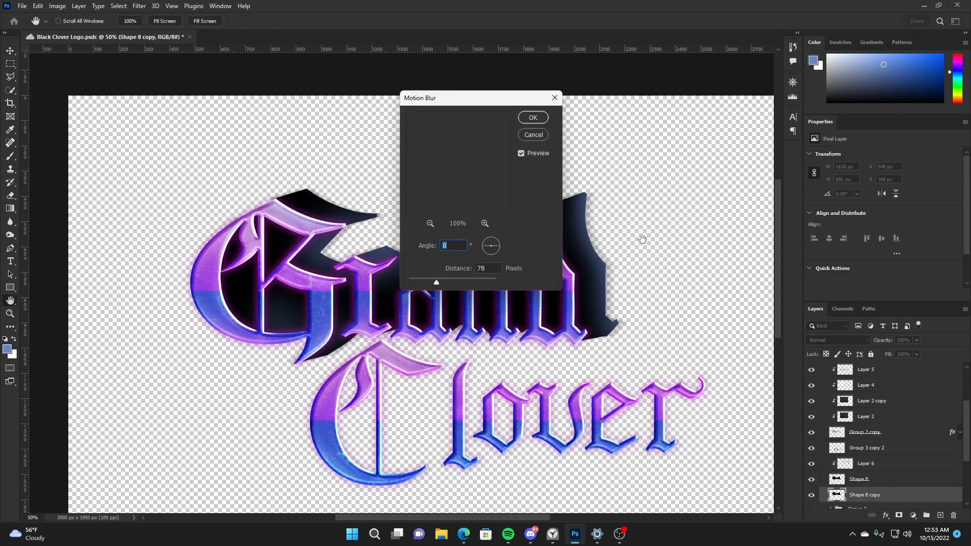
left_click_drag(511, 100, 721, 114)
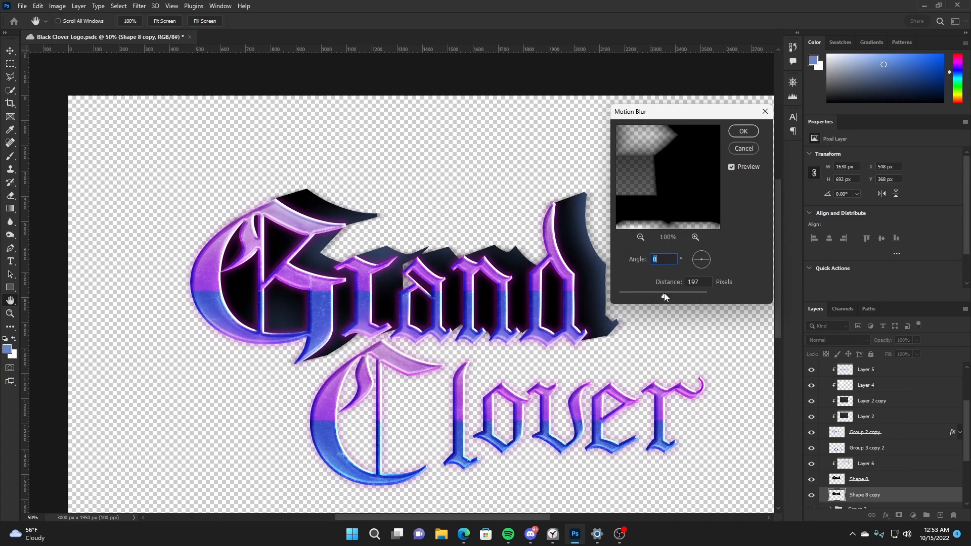
left_click_drag(665, 296, 660, 297)
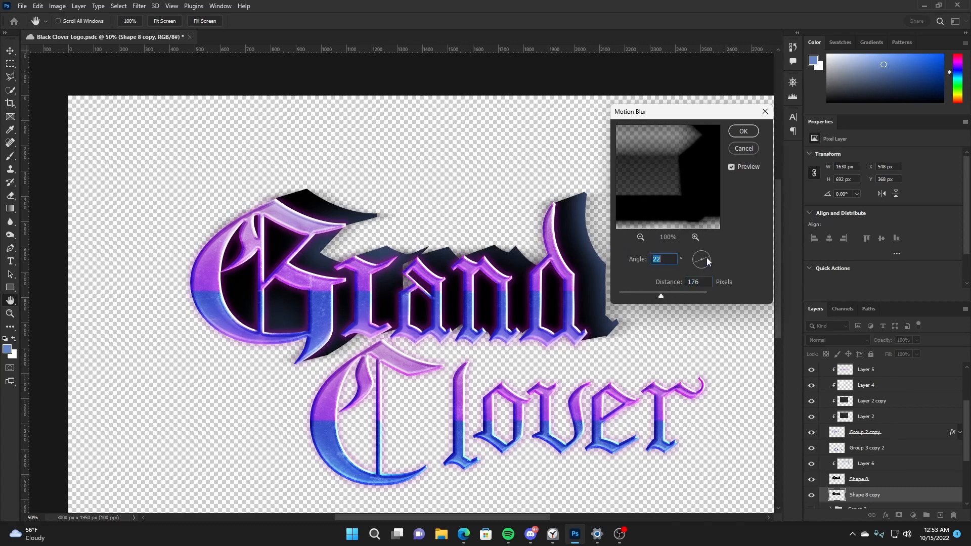
left_click_drag(706, 257, 708, 255)
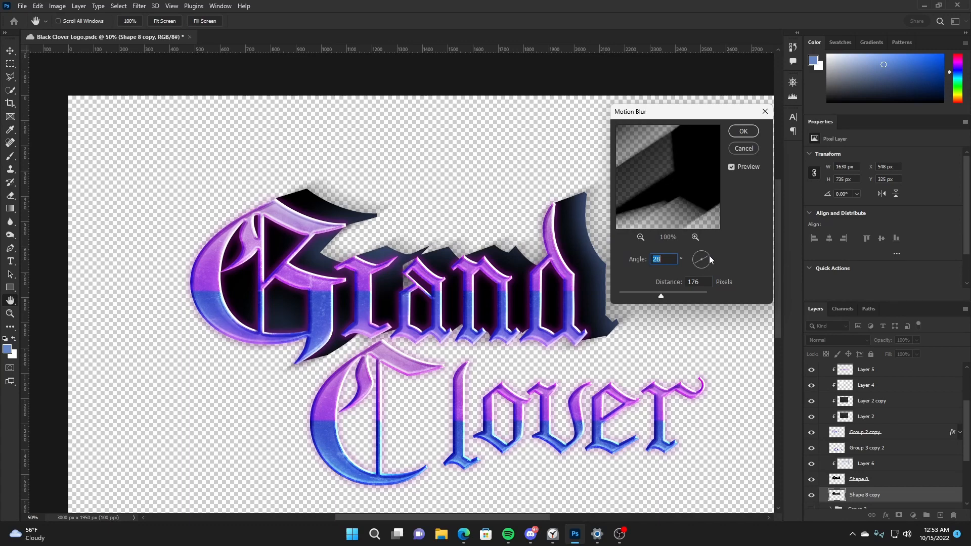
left_click_drag(660, 297, 656, 299)
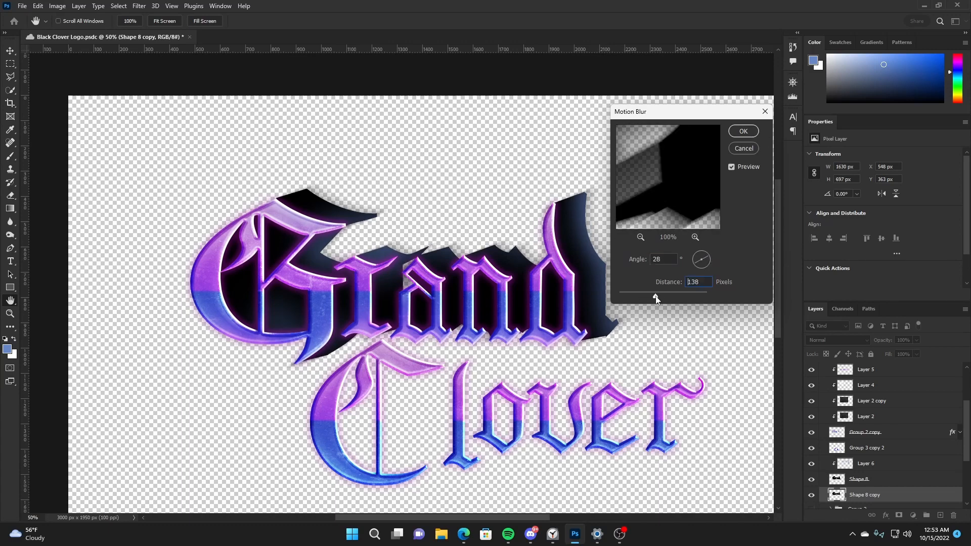
left_click(743, 131)
- Show the reference image in "Layer 1" behind the lettering to compare the extrusion and its shadow
scroll(870, 445, "down", 4)
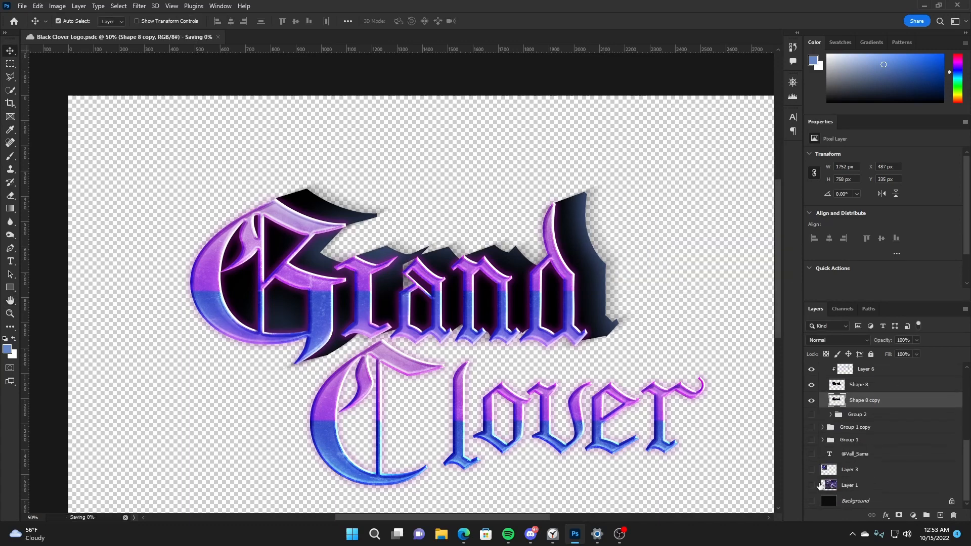
left_click(811, 485)
key("space")
left_click_drag(714, 381, 684, 428)
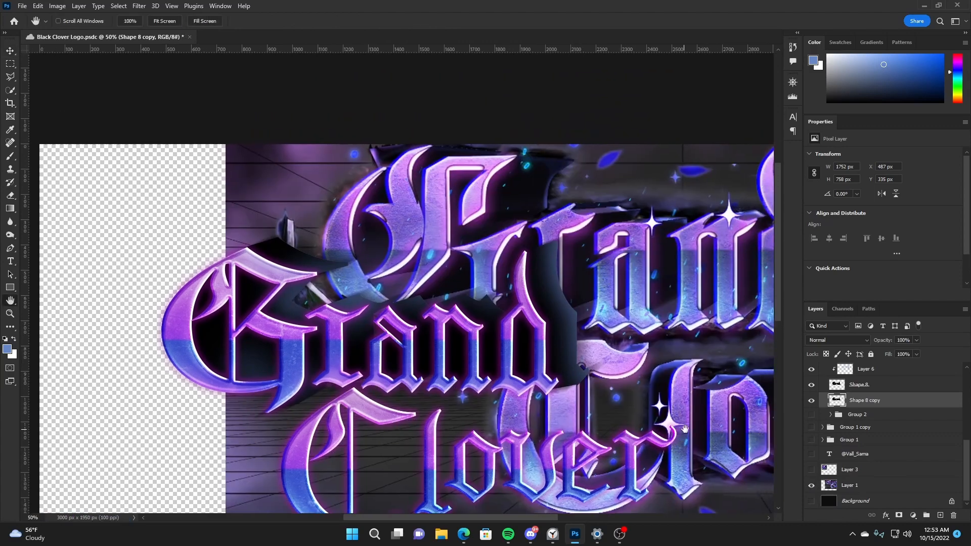
- Hide the reference image in "Layer 1" and save the document
left_click(811, 485)
key("ctrl+s")
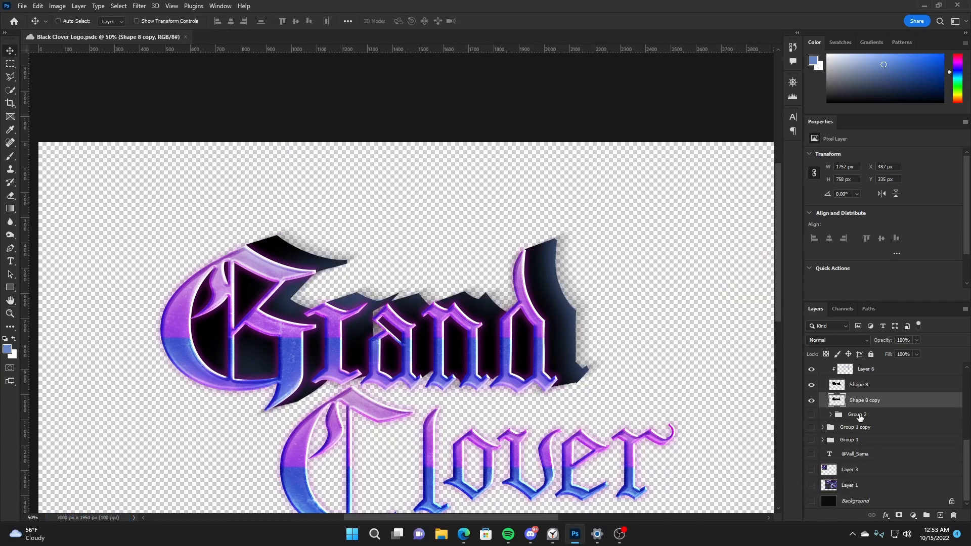
left_click(811, 385)
left_click(811, 384)
double_click(887, 386)
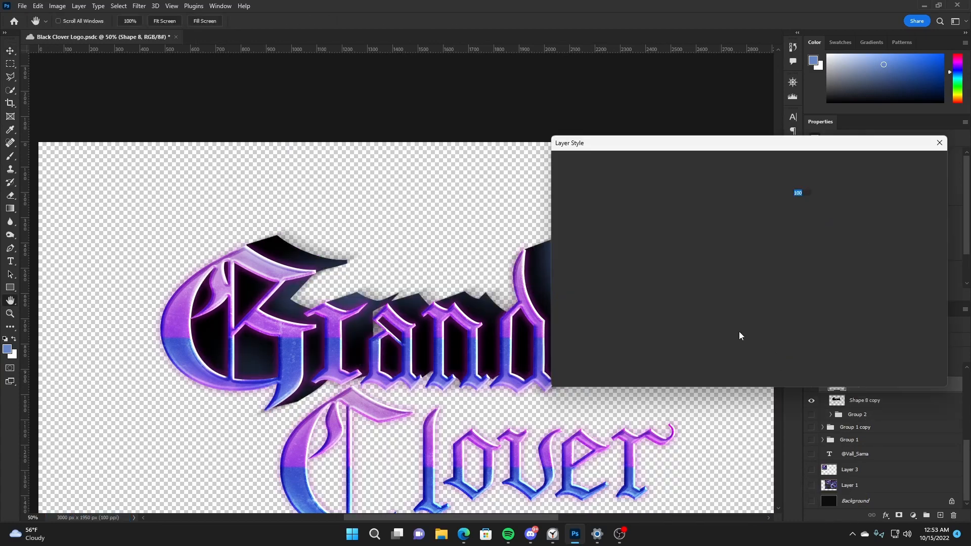
left_click(586, 191)
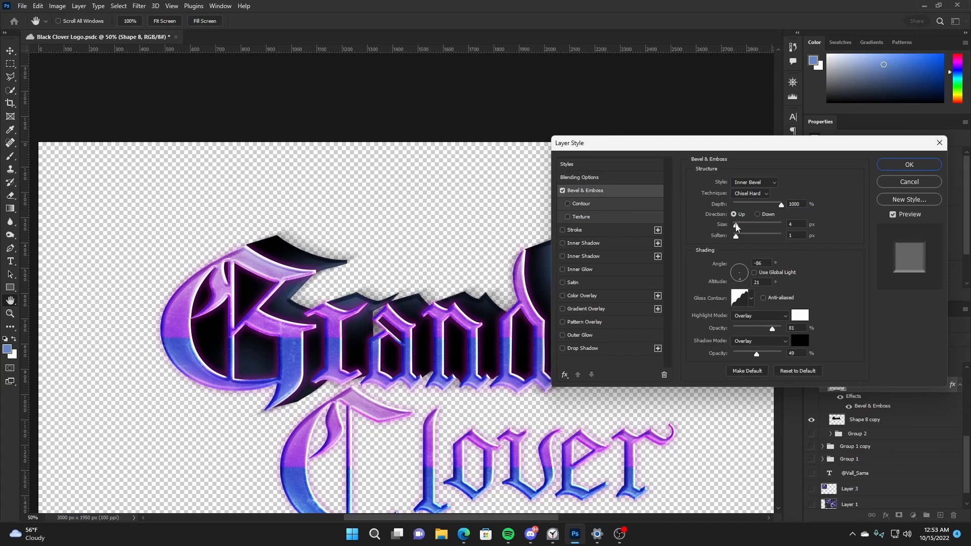
left_click(908, 182)
- Hide the "Shape 8" extrusion layer so only its blurred shadow shows behind "Grand", and save the document
left_click(811, 385)
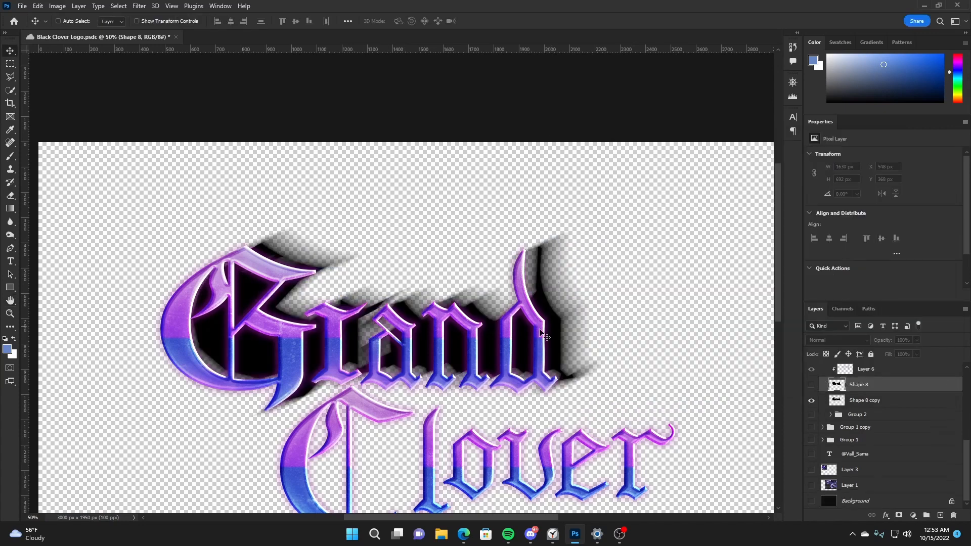
key("h")
left_click_drag(365, 335, 491, 263)
left_click_drag(581, 256, 546, 255)
left_click_drag(647, 349, 631, 346)
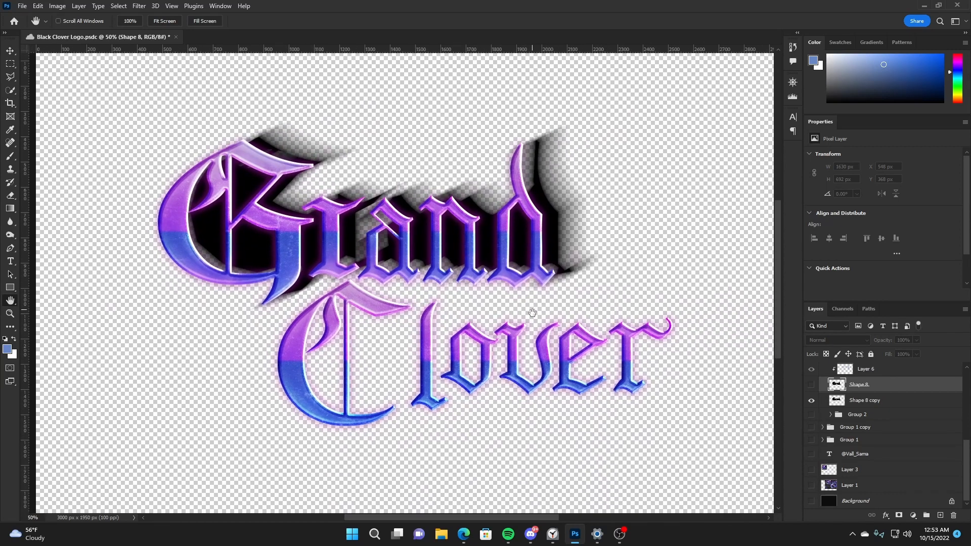
key("ctrl+s")
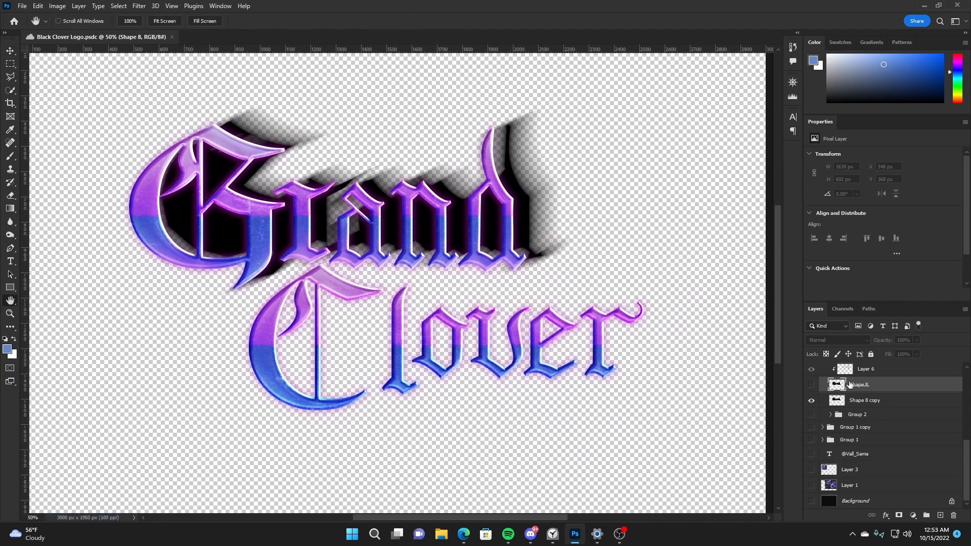
- Toggle the visibility of the shadow, lettering and clipped layers to examine what each one contains
key("v")
scroll(908, 425, "up", 2)
left_click(812, 401)
left_click(812, 401)
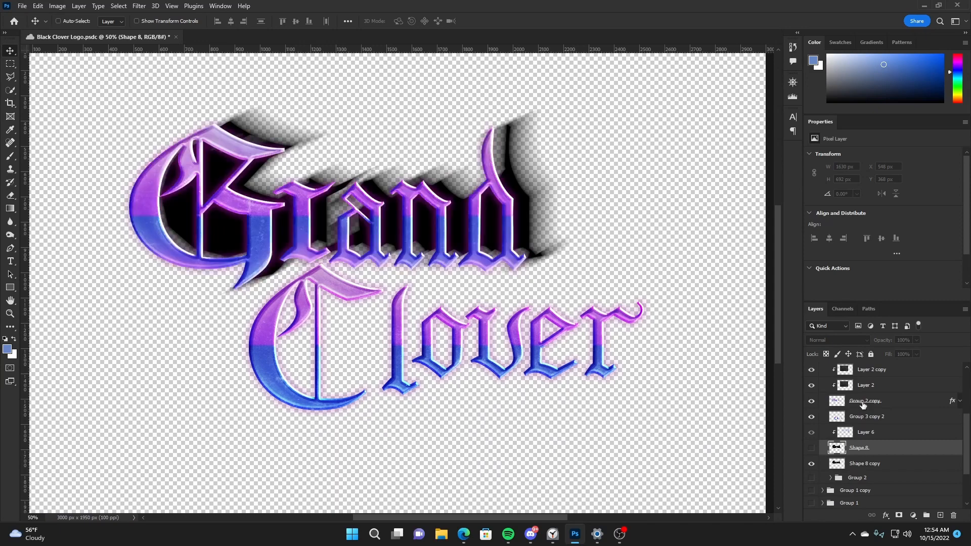
left_click(863, 403)
scroll(867, 406, "up", 3)
left_click(812, 423)
left_click(812, 423)
mouse_move(860, 427)
left_mouse_down()
mouse_move(863, 420)
mouse_move(872, 432)
left_mouse_up()
left_click(865, 454)
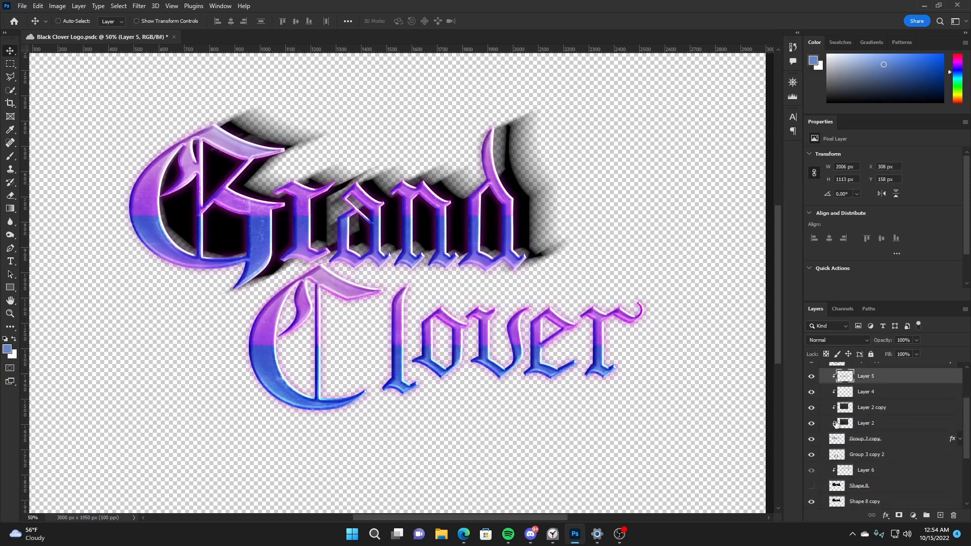
- Show the "Shape 8" extrusion layer and try moving it behind the lettering
scroll(823, 442, "down", 5)
left_click(813, 436)
left_click(857, 435)
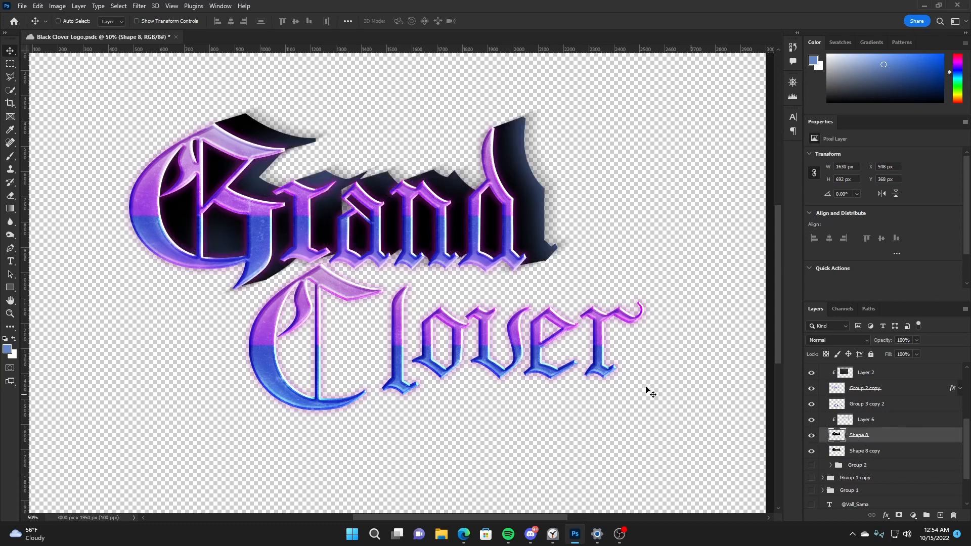
left_click_drag(646, 388, 592, 399)
key("ctrl+z")
- Offset the "Group 3 copy 2" layer behind "Clover" and fill its pixels with black
left_click(811, 388)
left_click(811, 389)
left_click(811, 404)
left_click(811, 404)
left_click(866, 404)
left_click_drag(605, 368, 606, 336)
key("d")
key("alt+shift+BackSpace")
key("ctrl+z")
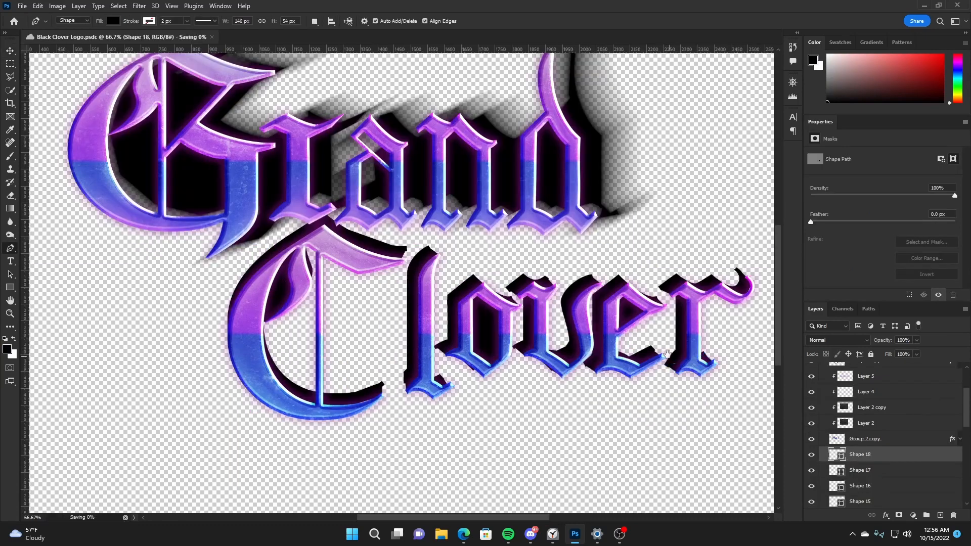
- Merge the black "Clover" extrusion layers from "Shape 18" down to "Group 3 copy 2" into one layer
key("ctrl+plus")
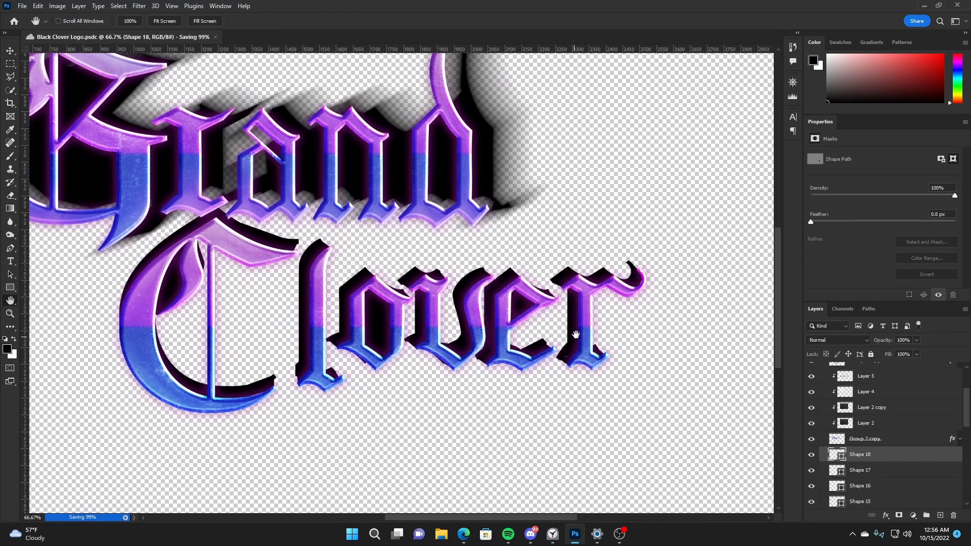
scroll(899, 422, "down", 6)
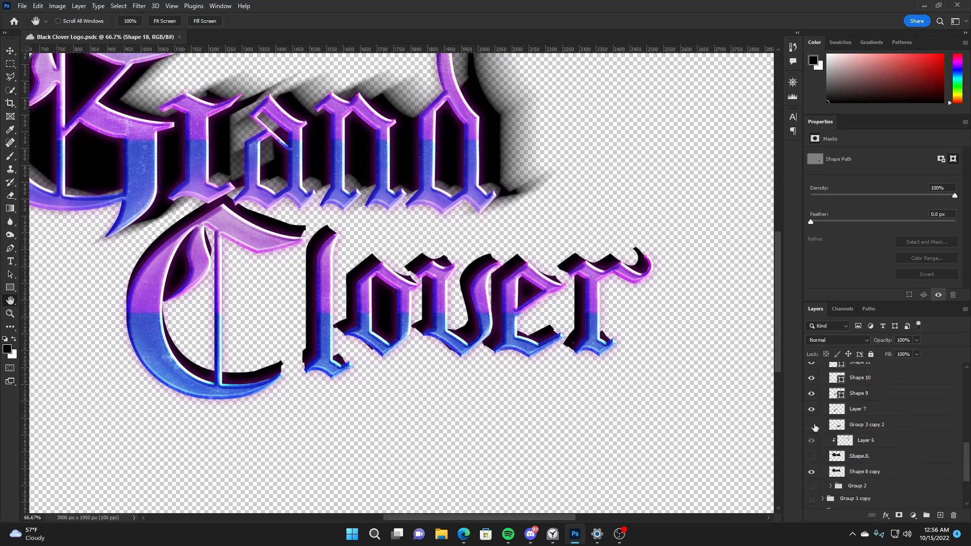
left_click(812, 426)
left_click(814, 439)
left_click(881, 431, "shift")
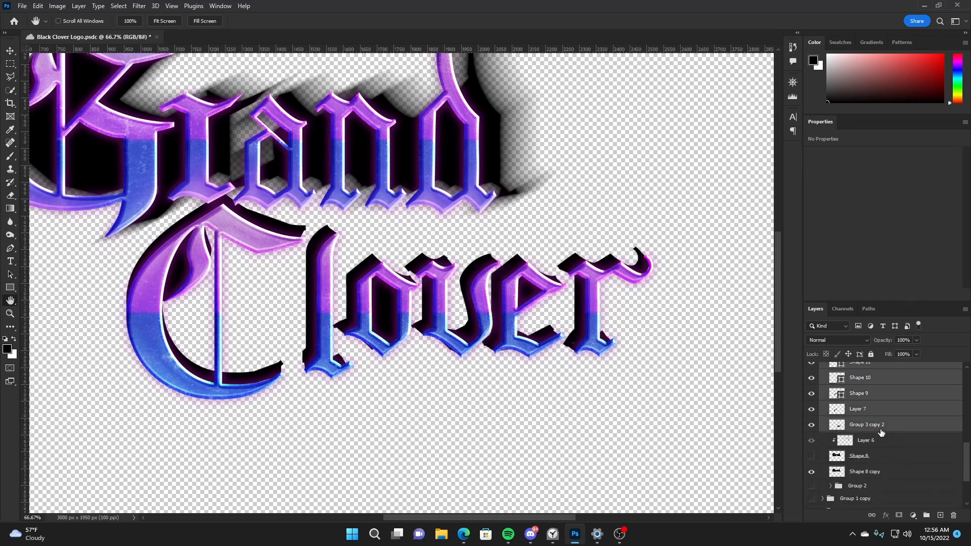
key("ctrl+e")
scroll(879, 437, "up", 4)
left_click(811, 467)
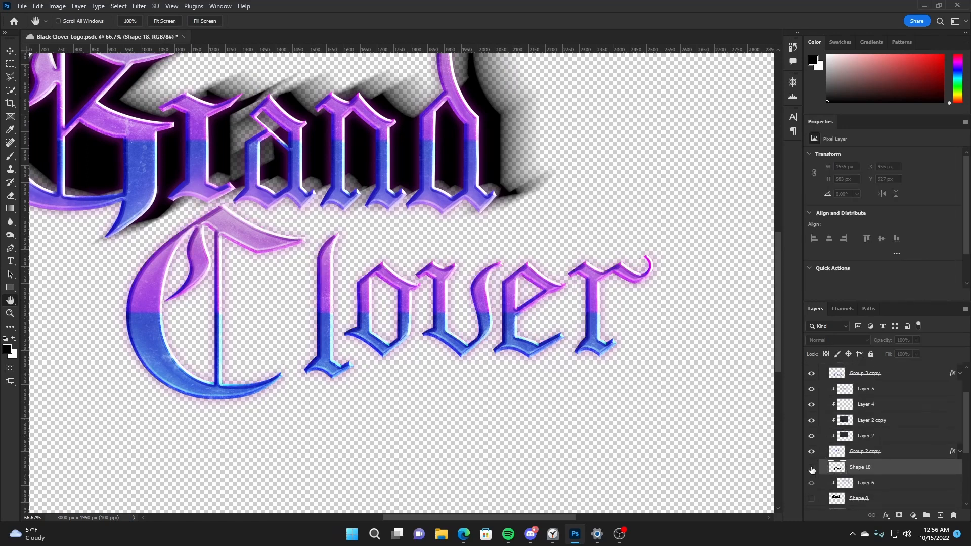
left_click(811, 467)
- Try reapplying the last Motion Blur to the merged "Clover" extrusion
left_click_drag(311, 298, 478, 361)
left_click(138, 6)
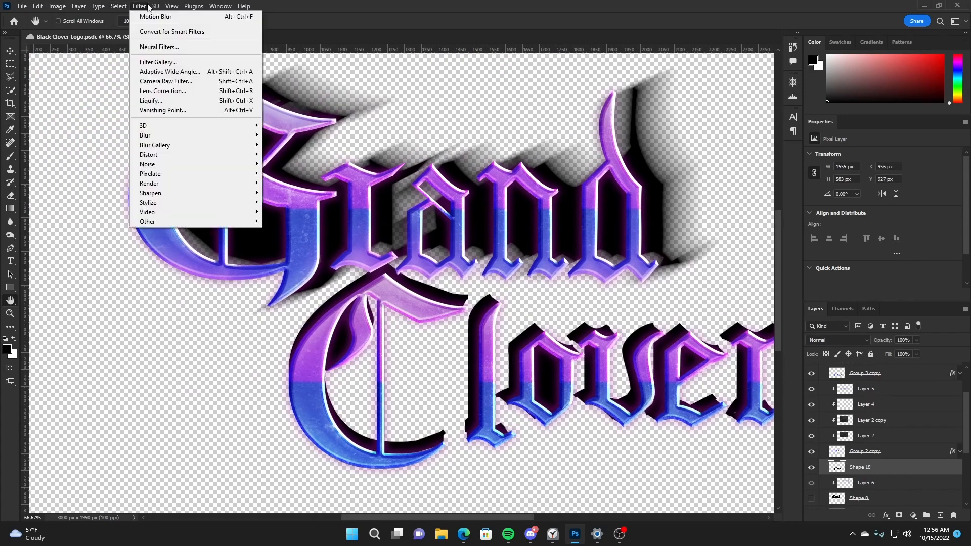
left_click(152, 16)
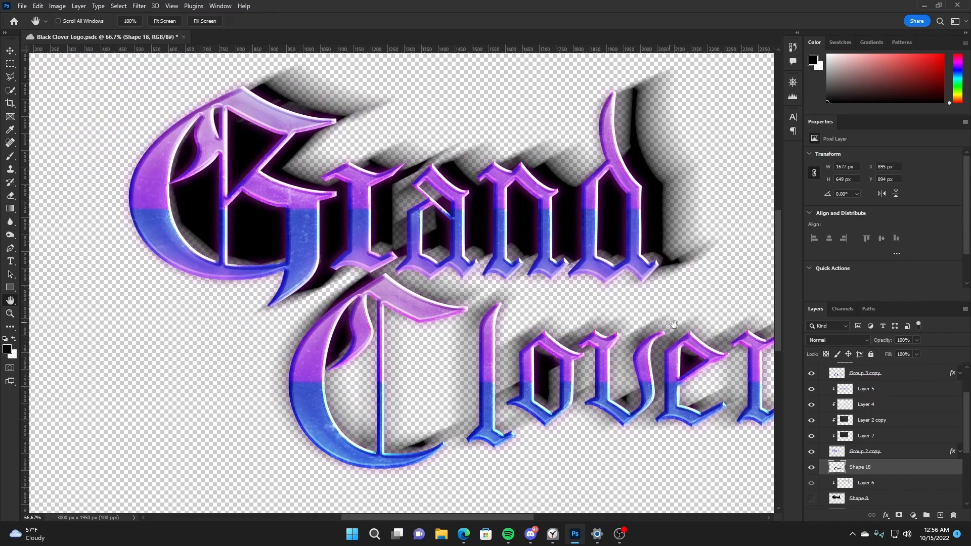
left_click_drag(674, 324, 526, 308)
key("ctrl+z")
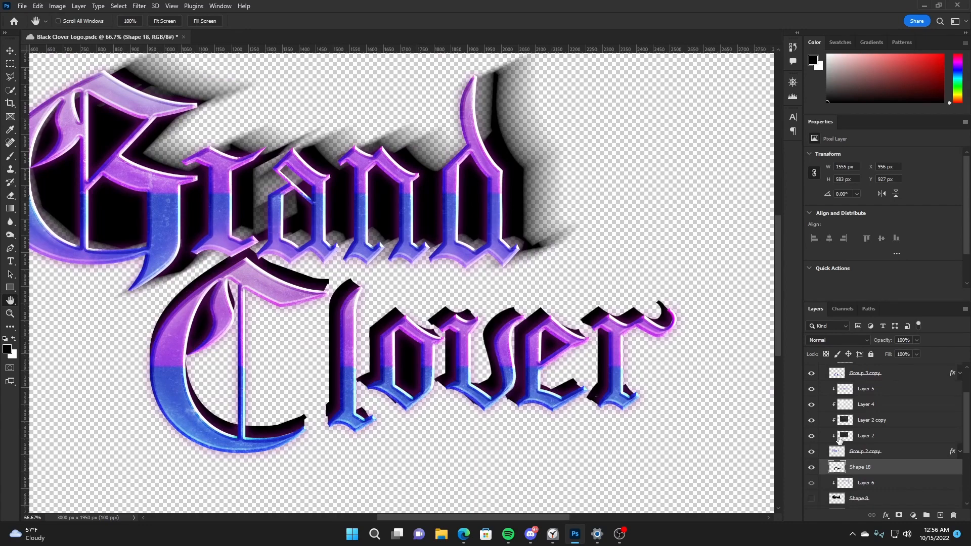
- Try a Motion Blur with angle 28° and distance 57 pixels on the merged "Clover" extrusion
left_click(811, 453)
left_click(811, 453)
left_click(811, 467)
left_click(811, 467)
key("v")
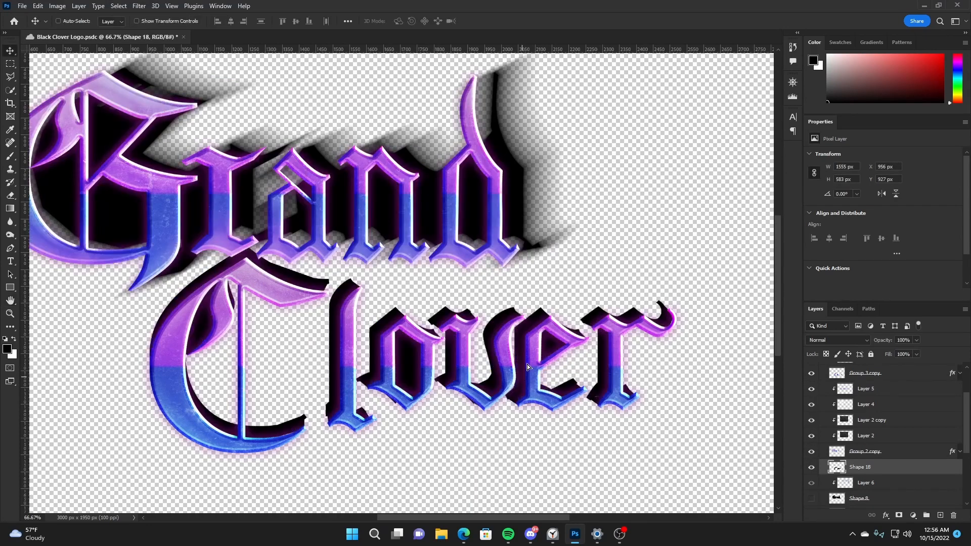
mouse_move(520, 380)
left_mouse_down()
mouse_move(509, 320)
mouse_move(520, 380)
left_mouse_up()
left_click(139, 5)
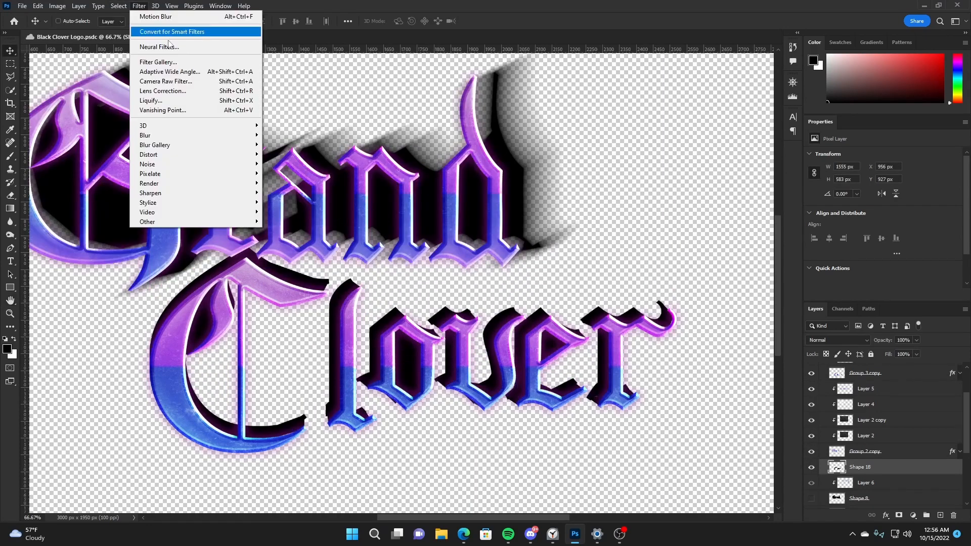
mouse_move(230, 134)
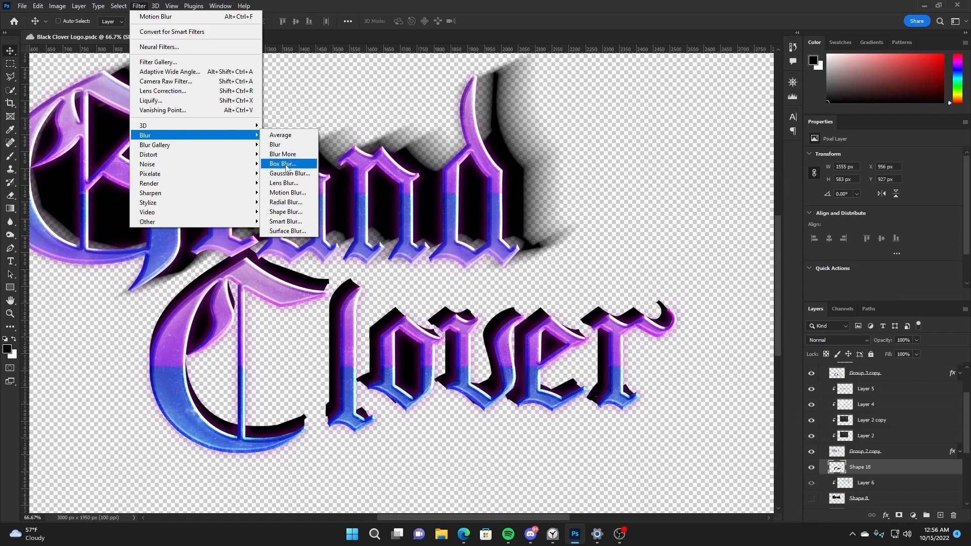
left_click(288, 192)
mouse_move(643, 298)
left_mouse_down()
mouse_move(631, 298)
mouse_move(645, 298)
left_mouse_up()
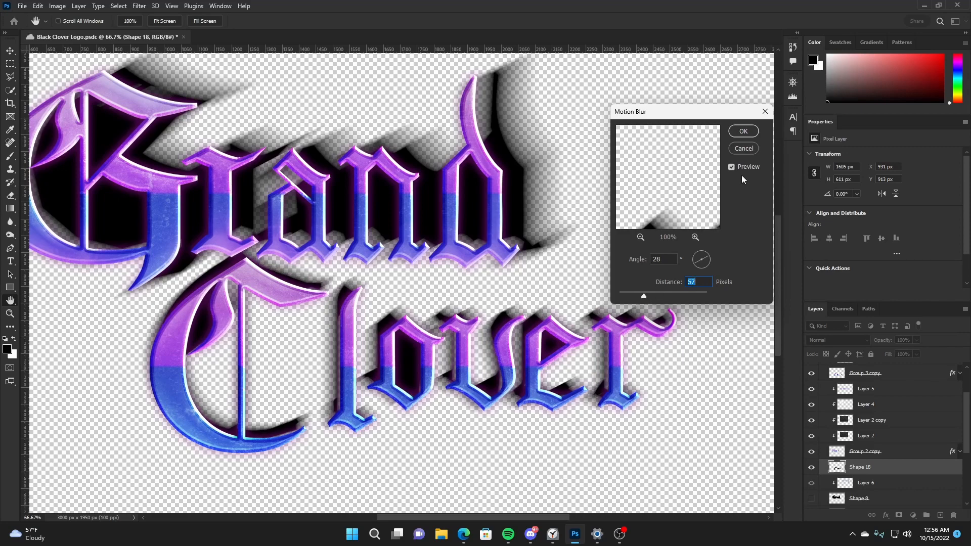
left_click(743, 149)
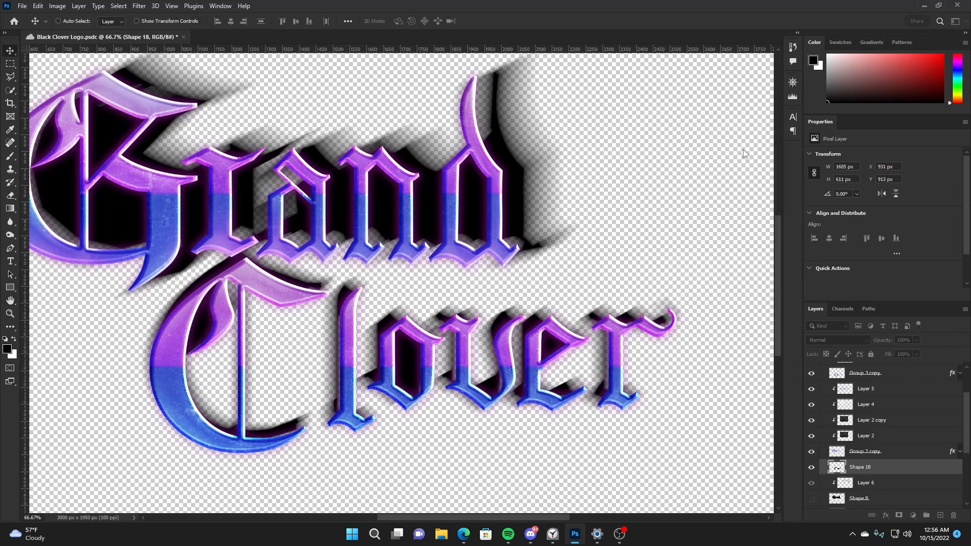
left_click(10, 64)
mouse_move(121, 233)
left_mouse_down()
mouse_move(336, 429)
mouse_move(331, 464)
left_mouse_up()
key("ctrl+d")
left_click(10, 77)
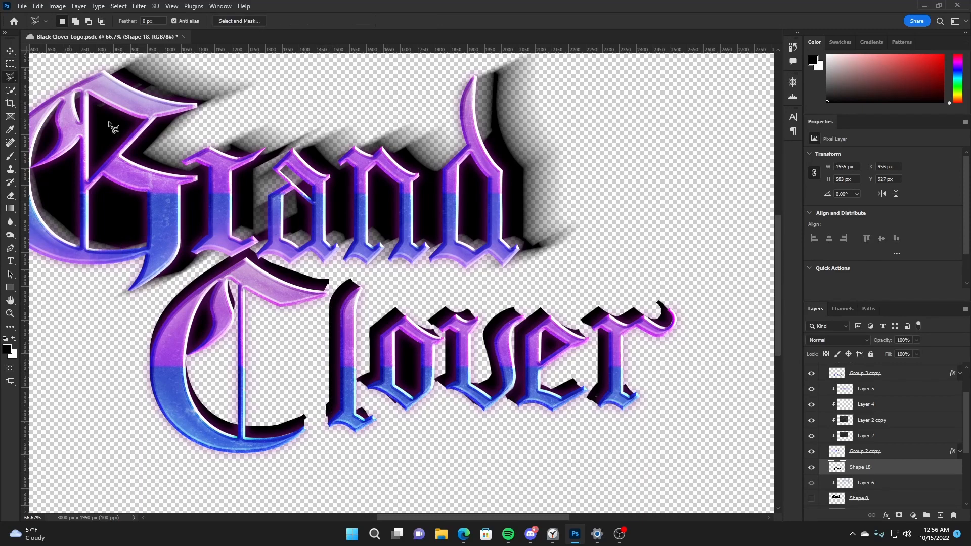
- Undo the merge of the "Clover" extrusion so its shapes are separate layers again
key("ctrl+z")
key("ctrl+z")
key("ctrl+z")
key("ctrl+z")
key("ctrl+z")
key("ctrl+z")
key("ctrl+shift+z")
key("ctrl+shift+z")
key("ctrl+shift+z")
key("ctrl+shift+z")
key("ctrl+shift+z")
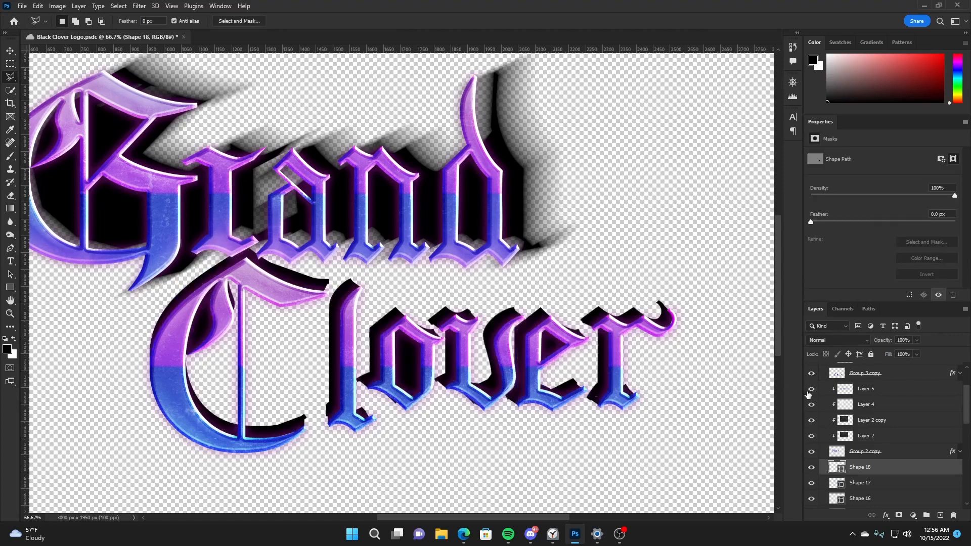
- Merge "Shape 9" and "Shape 10", the extrusion pieces behind the letter C
scroll(870, 460, "down", 3)
left_click(812, 391)
left_click(812, 391)
key("v")
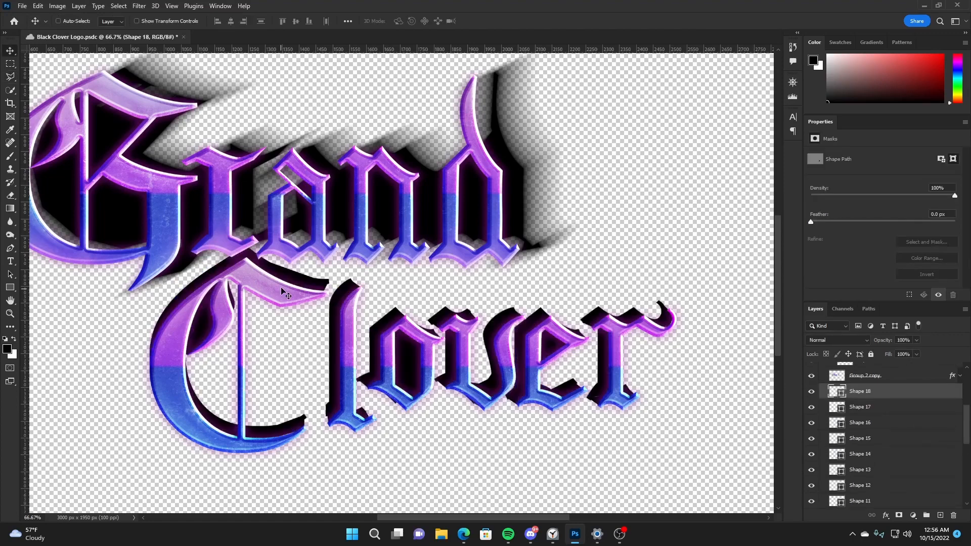
left_click(298, 280)
left_click(811, 501)
left_click(812, 501)
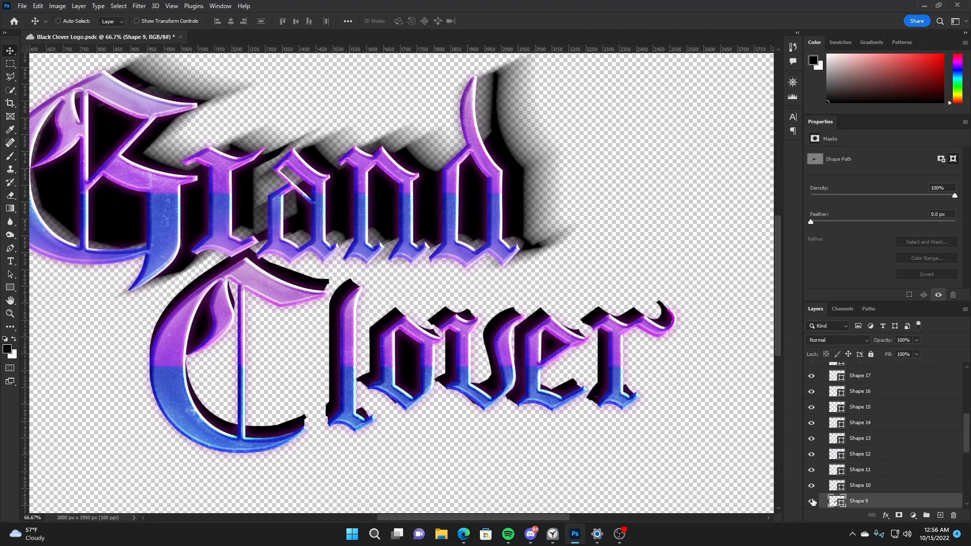
left_click(855, 486, "shift")
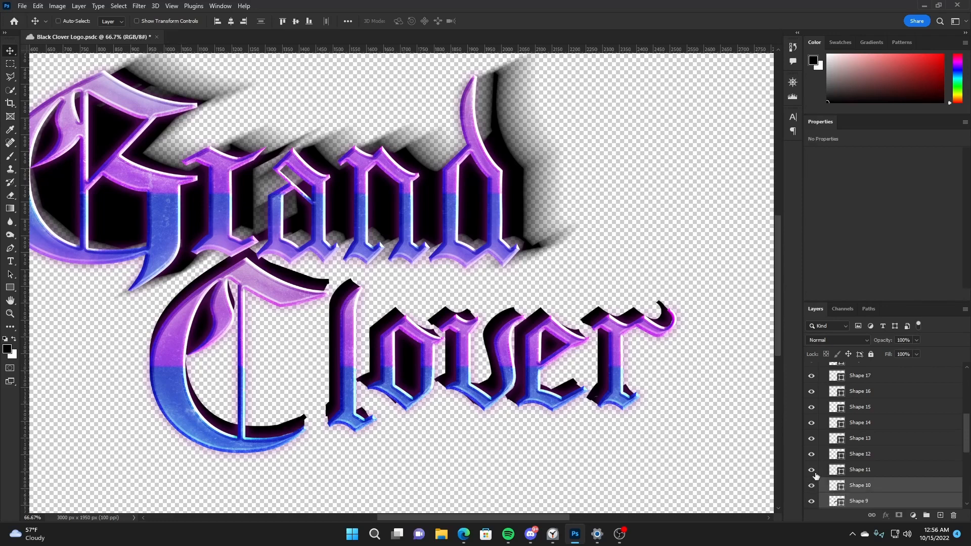
key("ctrl+e")
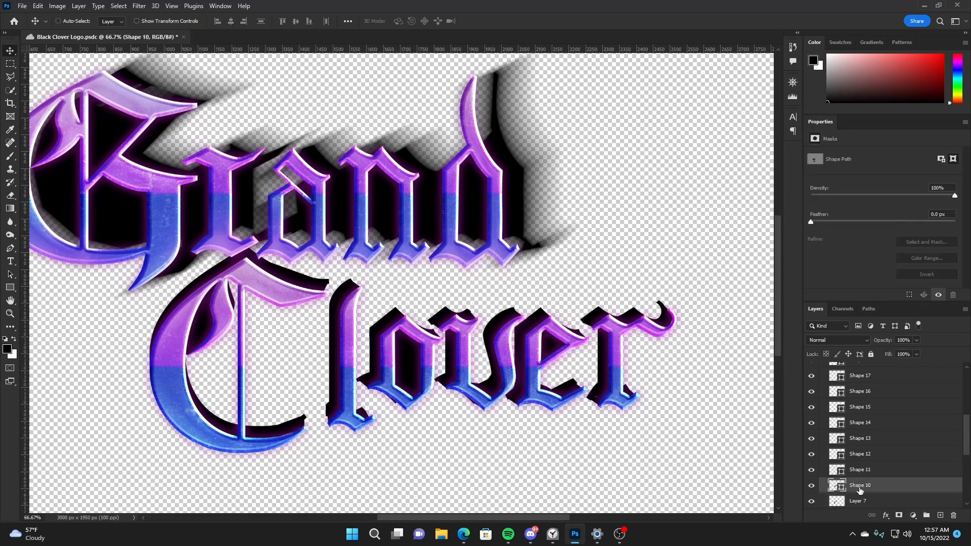
- Rename the merged shape layer as "C" and toggle its visibility to check its pieces
double_click(859, 487)
type("C")
key("Return")
left_click(812, 485)
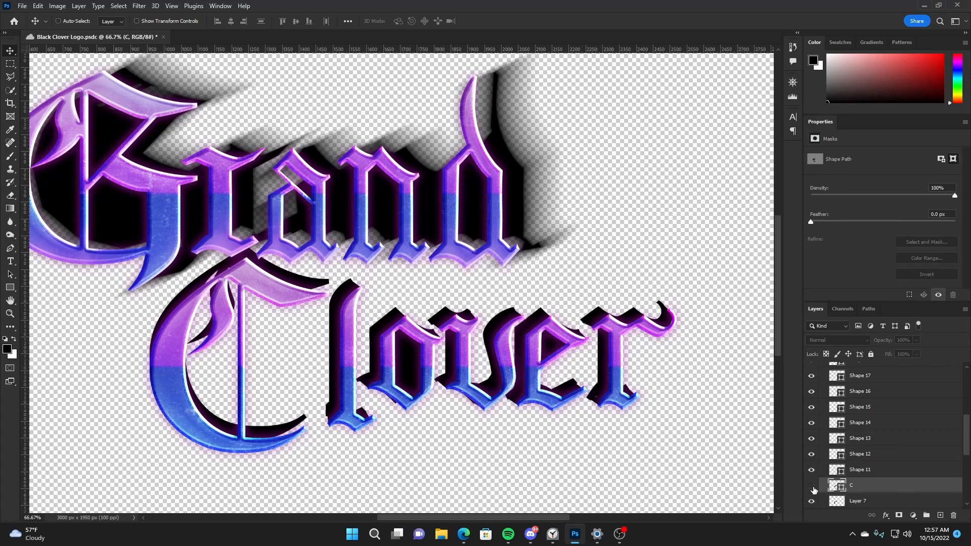
left_click(811, 486)
left_click(812, 485)
- Merge the "C" shape with "Layer 7" and label the resulting layer red
key("ctrl")
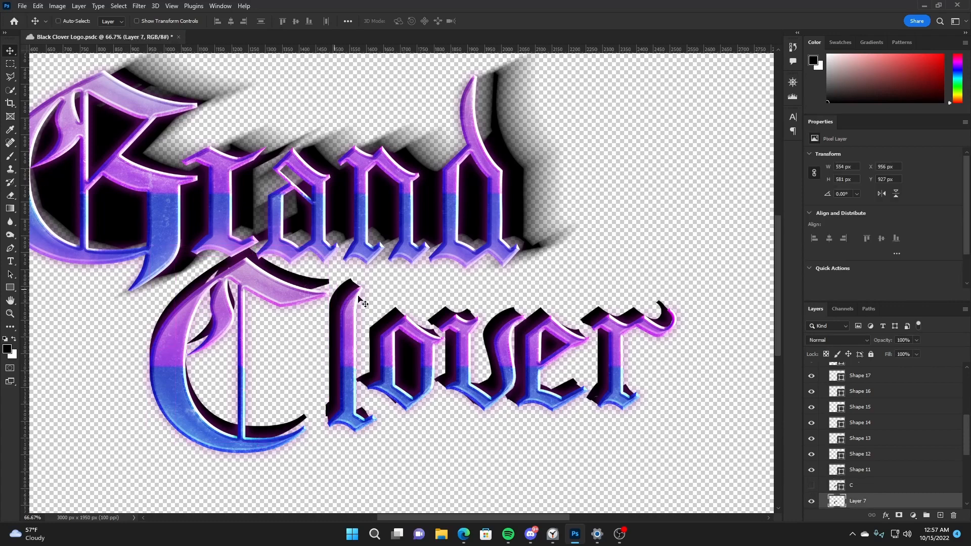
scroll(829, 481, "down", 2)
left_click(812, 447)
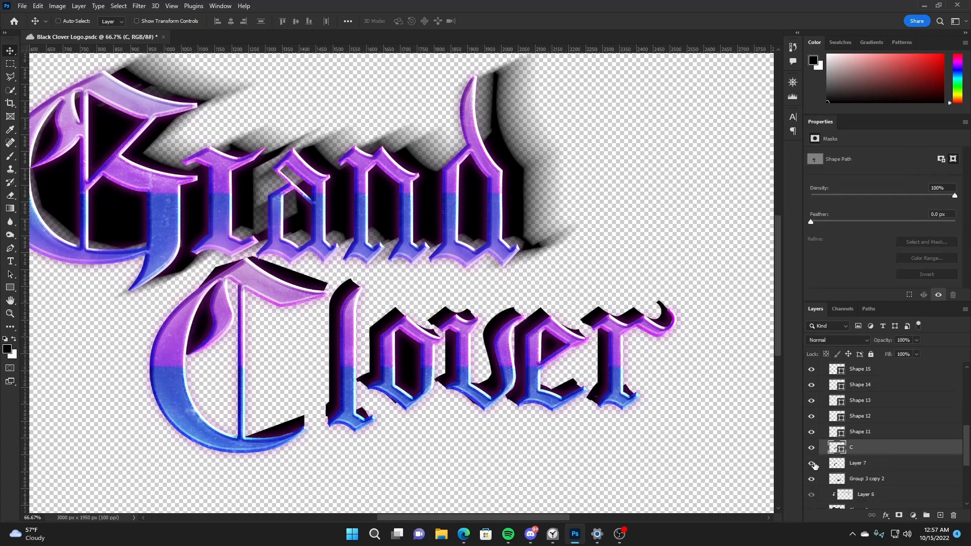
left_click(863, 463, "shift")
key("ctrl+e")
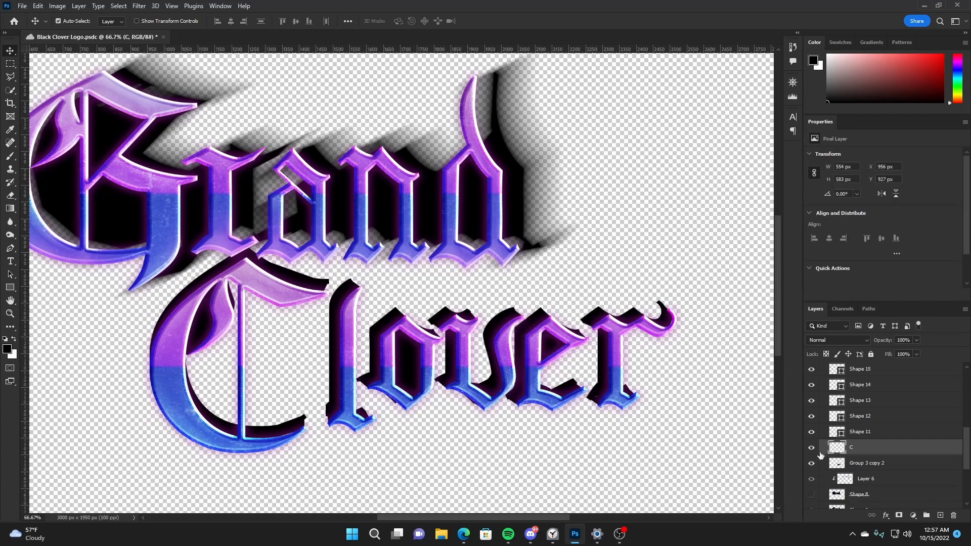
right_click(869, 445)
left_click(854, 366)
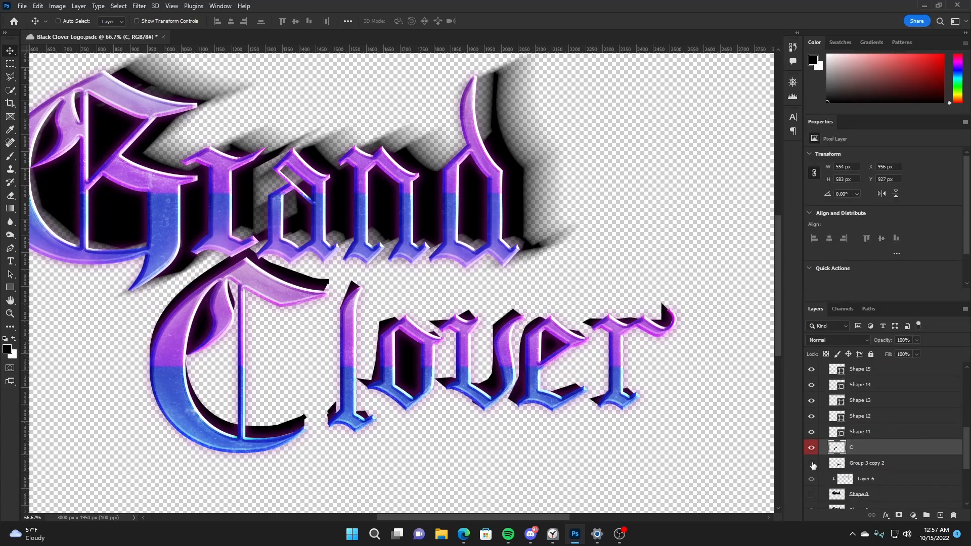
- Place "Group 3 copy 2" above the "C" layer and merge it with "Shape 11" through "Shape 18"
left_click(812, 463)
left_click(892, 469)
left_click(860, 432)
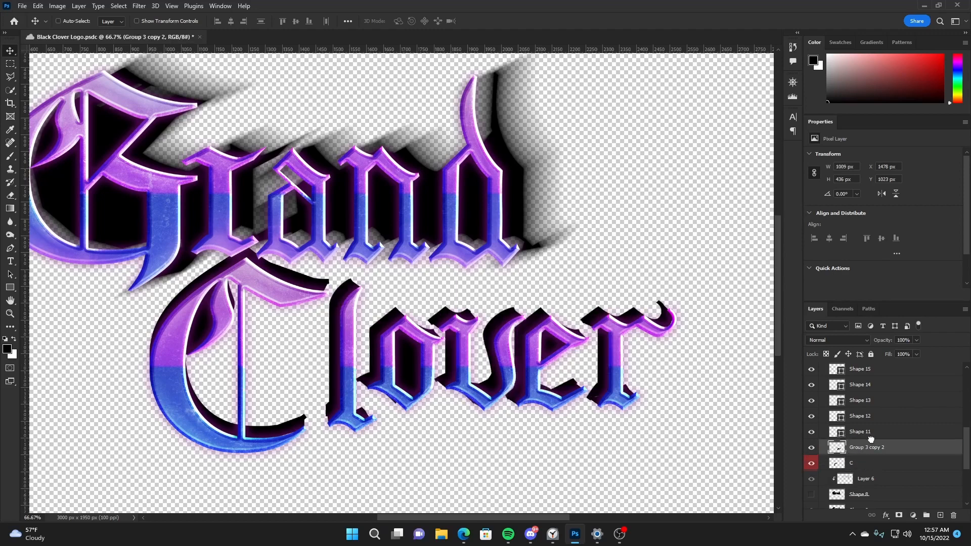
scroll(865, 435, "up", 3)
left_click(868, 416, "shift")
key("ctrl+e")
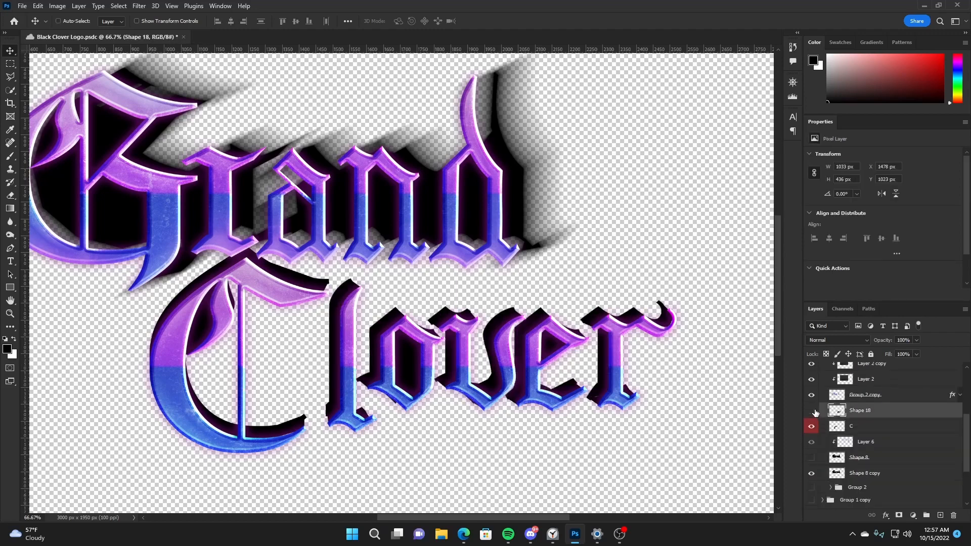
- Apply a Motion Blur at a -45° angle and about 42 pixels distance to the "Shape 18" extrusion layer
left_click(147, 7)
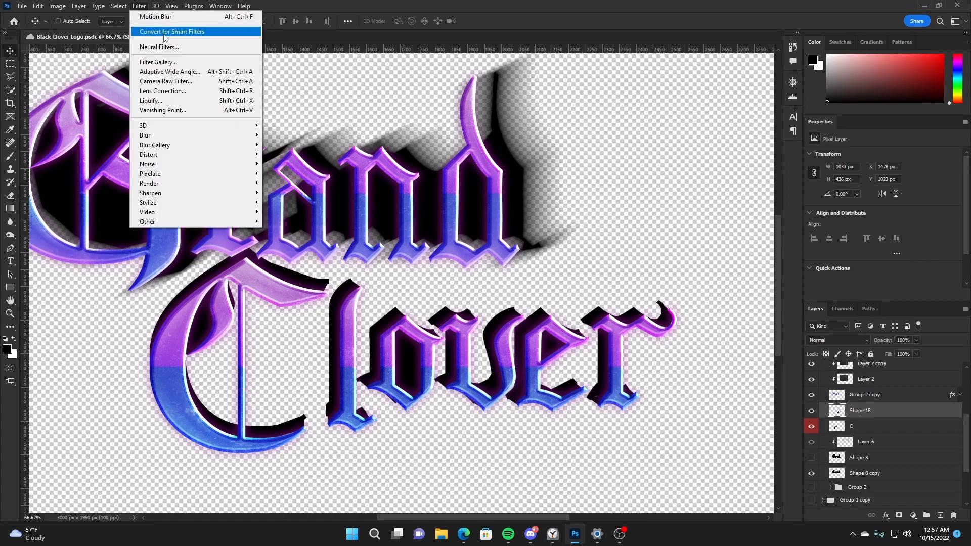
mouse_move(147, 124)
left_click(285, 202)
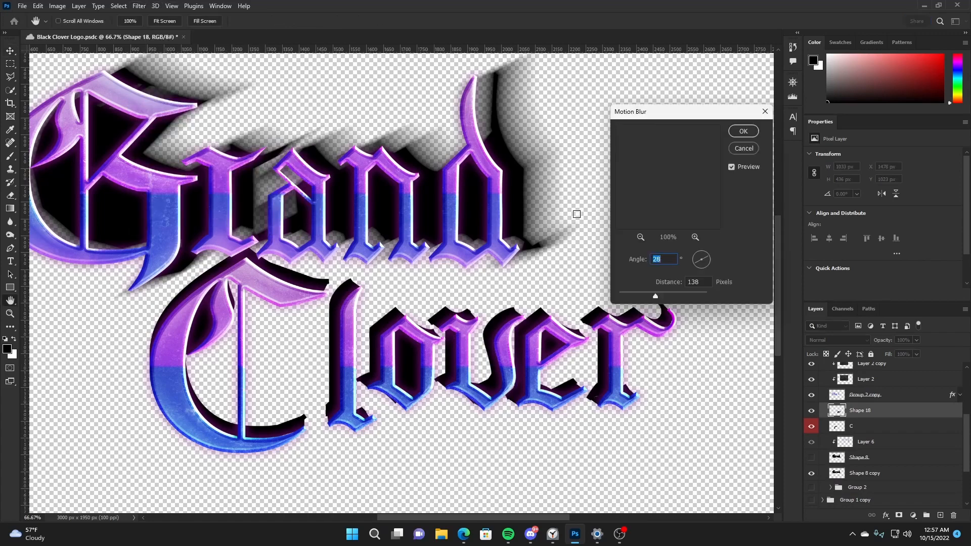
left_click(708, 266)
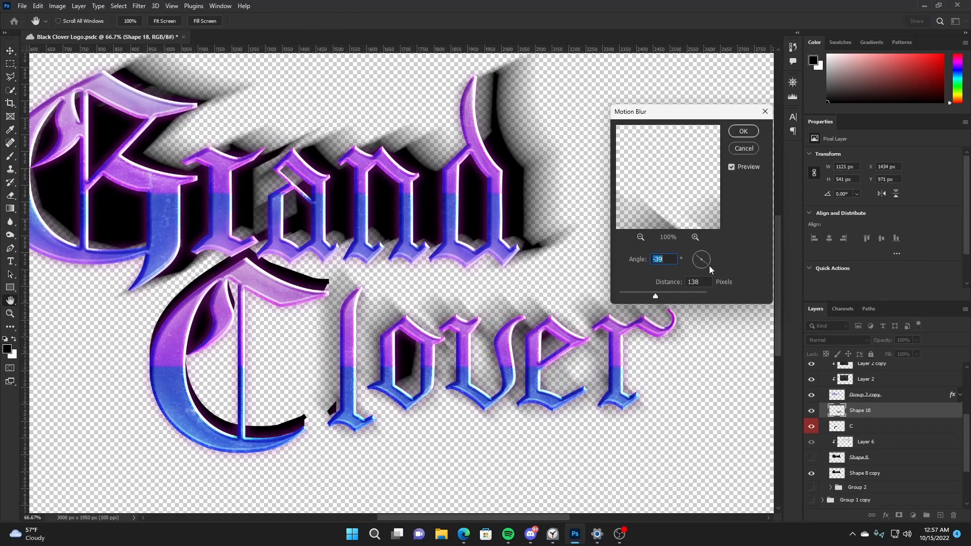
left_click(708, 265)
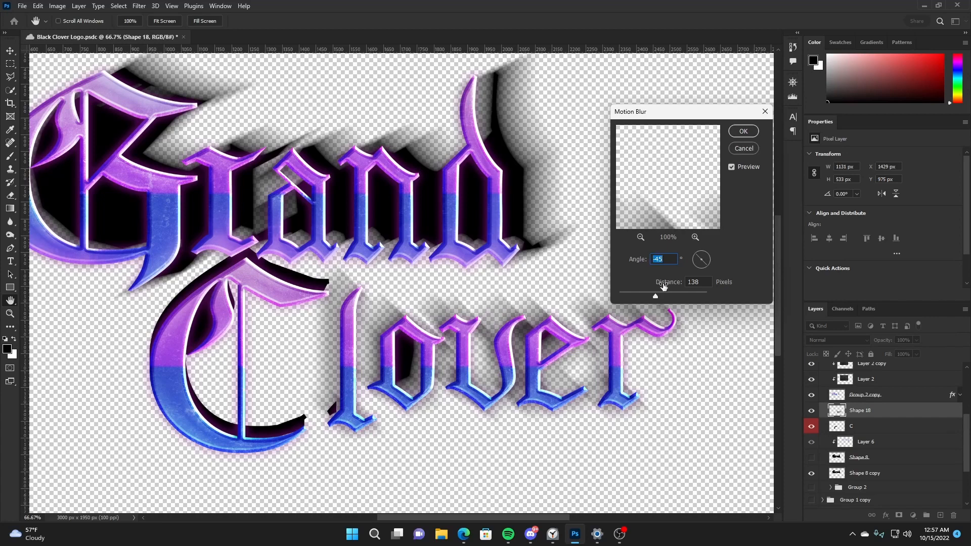
mouse_move(656, 296)
left_mouse_down()
mouse_move(632, 294)
mouse_move(640, 296)
left_mouse_up()
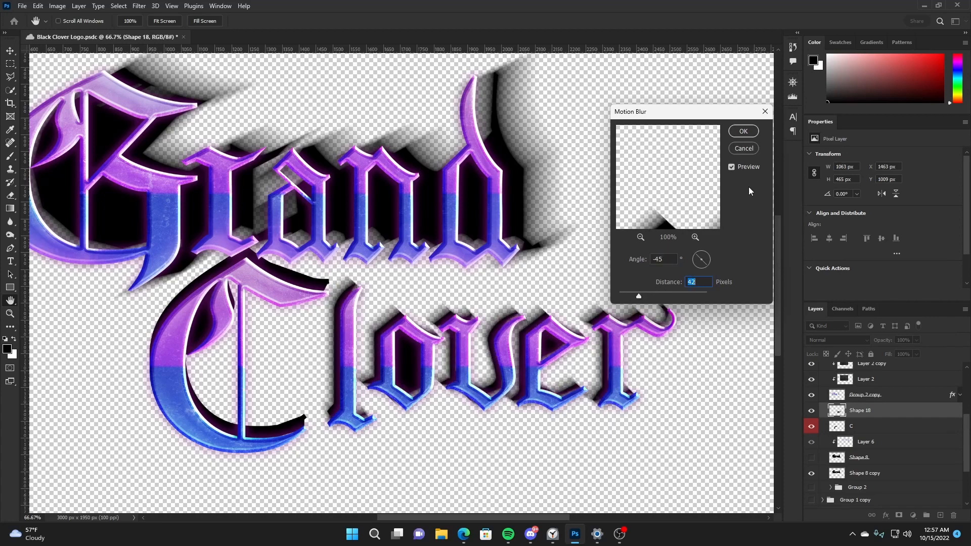
key("Return")
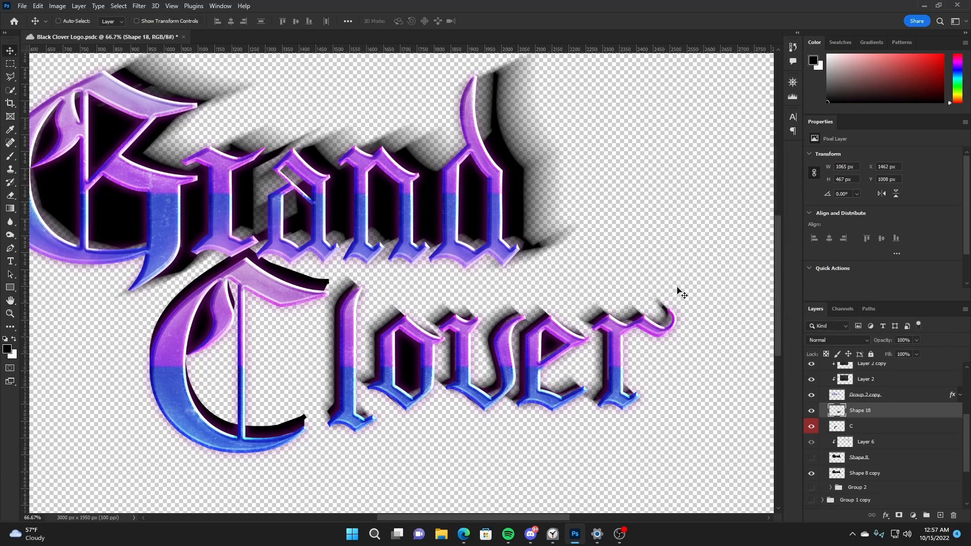
- Apply a Motion Blur to the "C" extrusion layer
left_click(834, 429)
left_click(138, 8)
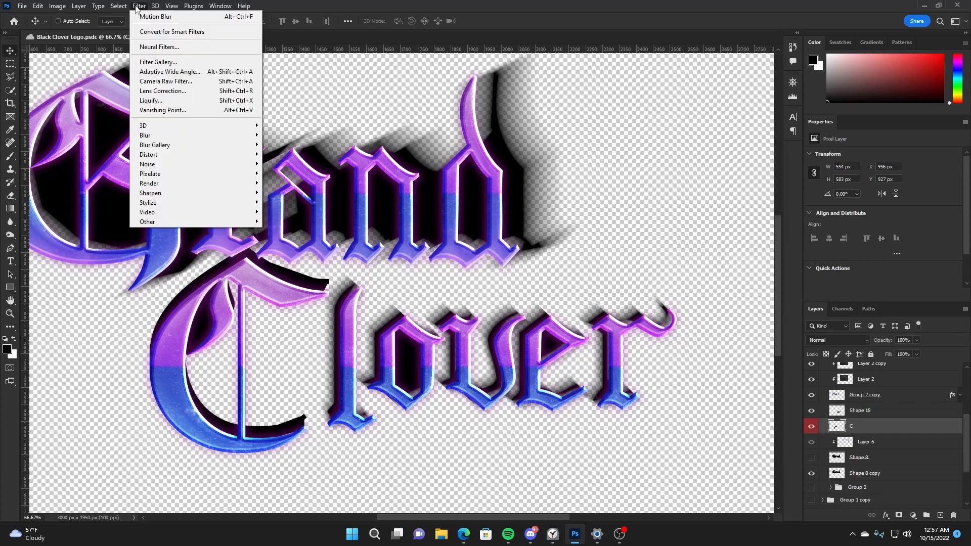
mouse_move(249, 140)
left_click(299, 202)
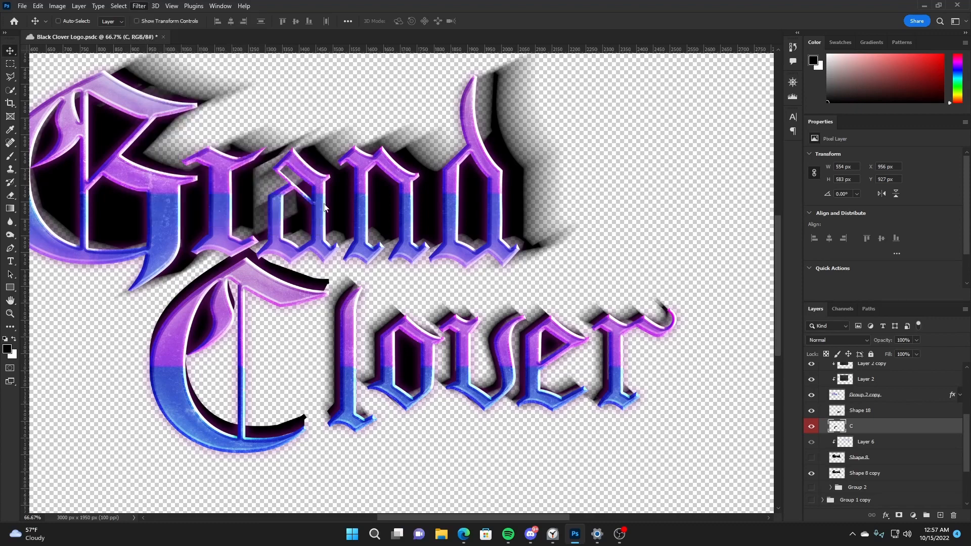
left_click(431, 205)
left_click(533, 160)
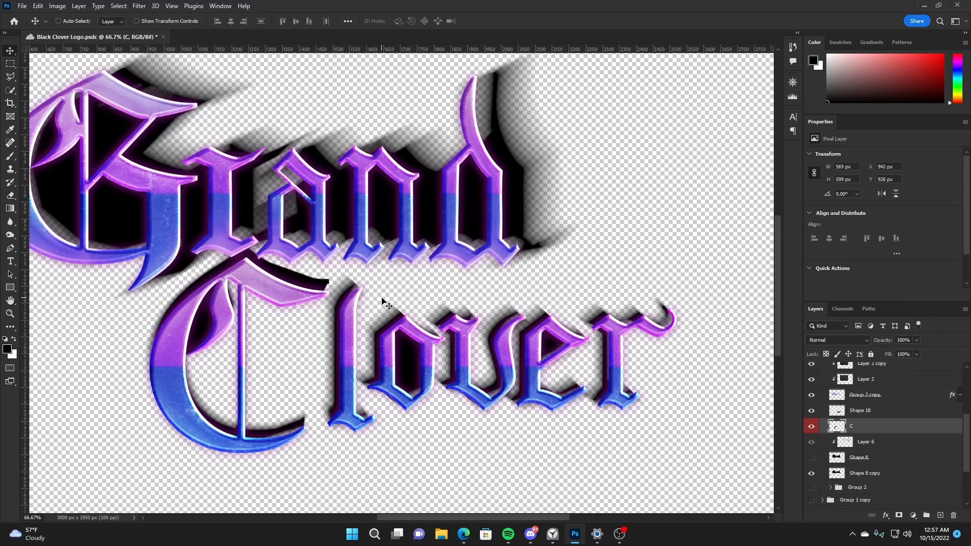
- Toggle the visibility of "Shape 8 copy" to compare the shadow behind the word Grand with Clover's
key("ctrl+minus")
key("ctrl+minus")
key("ctrl+minus")
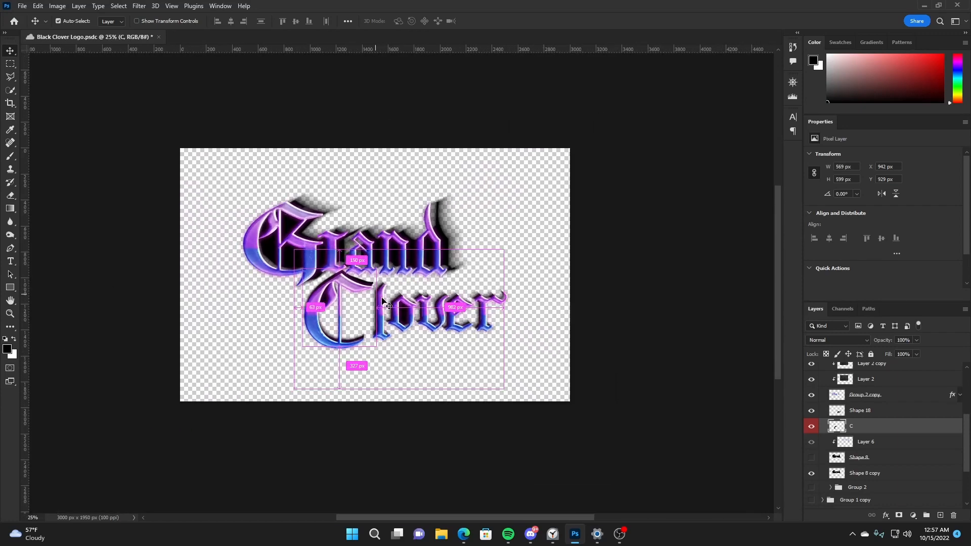
key("ctrl+plus")
key("ctrl+plus")
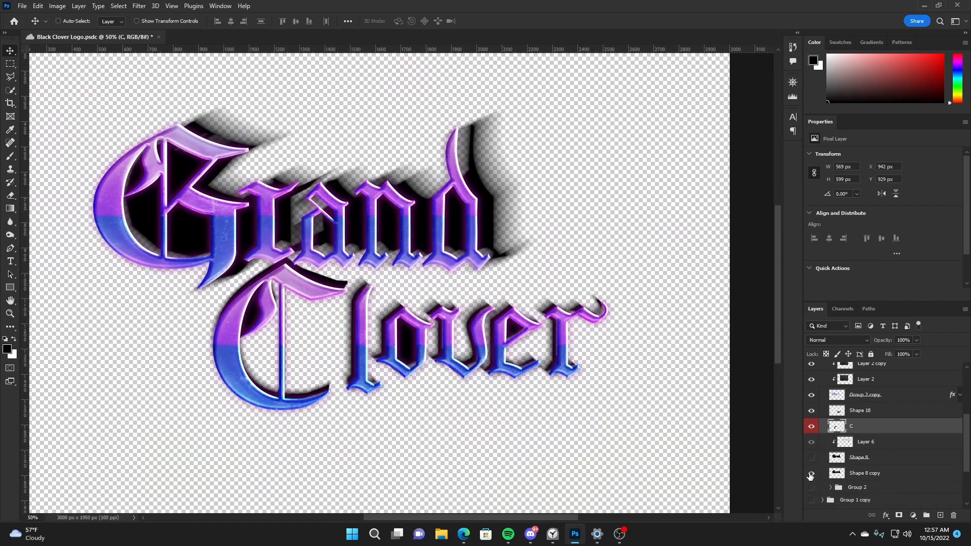
left_click(810, 474)
left_click(810, 475)
left_click(810, 475)
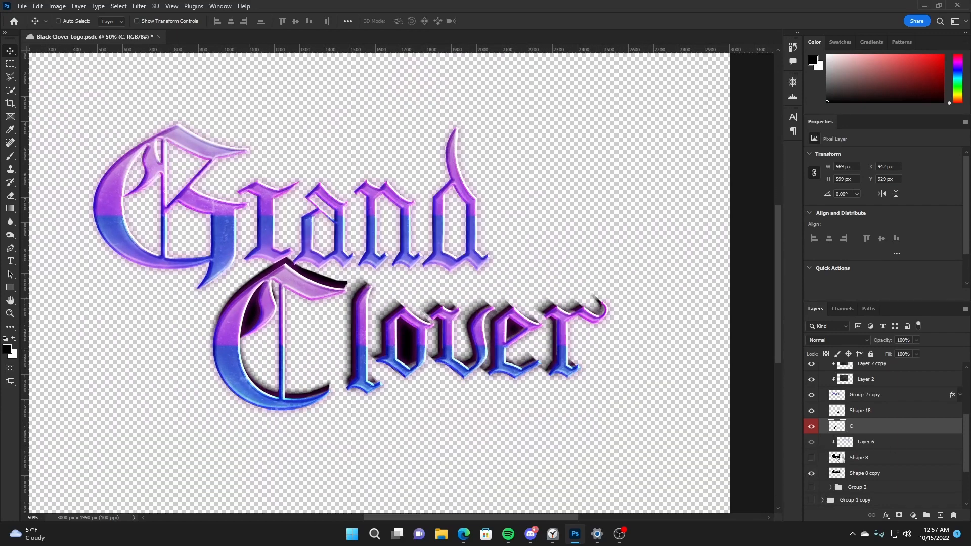
- Duplicate "Shape 18" and offset the two blurred copies slightly from each other to deepen the shadow behind "lover"
left_click(874, 417)
left_click_drag(558, 343, 604, 340)
key("ctrl+j")
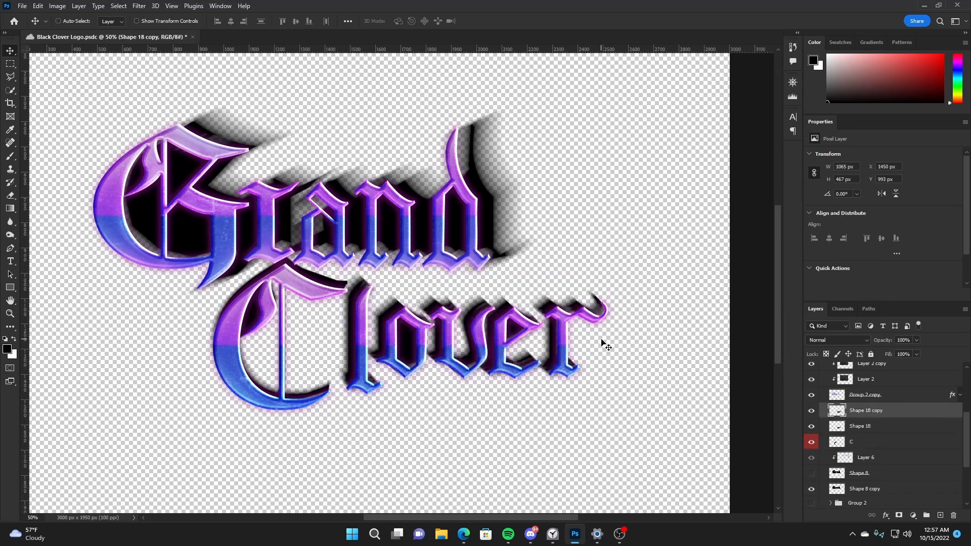
key("Right")
key("Right")
key("Right")
key("Right")
key("Right")
key("Right")
key("Right")
key("Right")
key("Up")
key("Up")
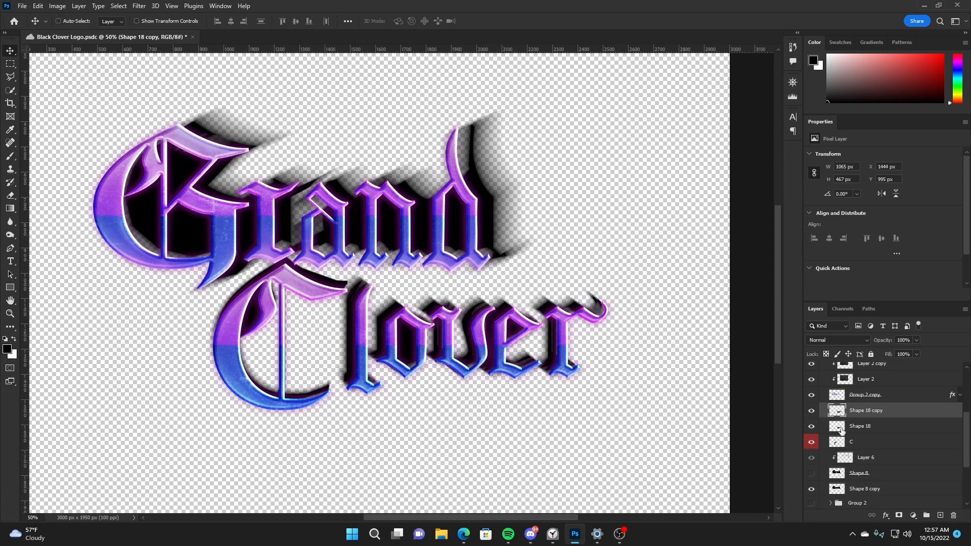
- Duplicate the "C" extrusion layer and nudge the copy 12 px upward
left_click(867, 430)
left_click(808, 443)
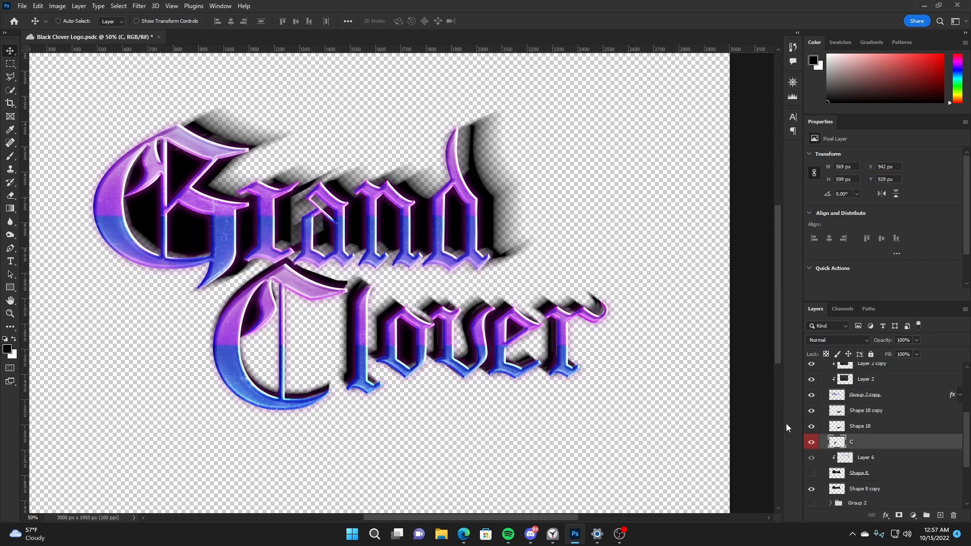
key("ctrl+j")
key("Up")
key("Up")
key("Up")
key("Up")
key("Up")
key("Up")
key("Up")
key("Up")
key("Up")
key("Up")
key("Up")
key("Up")
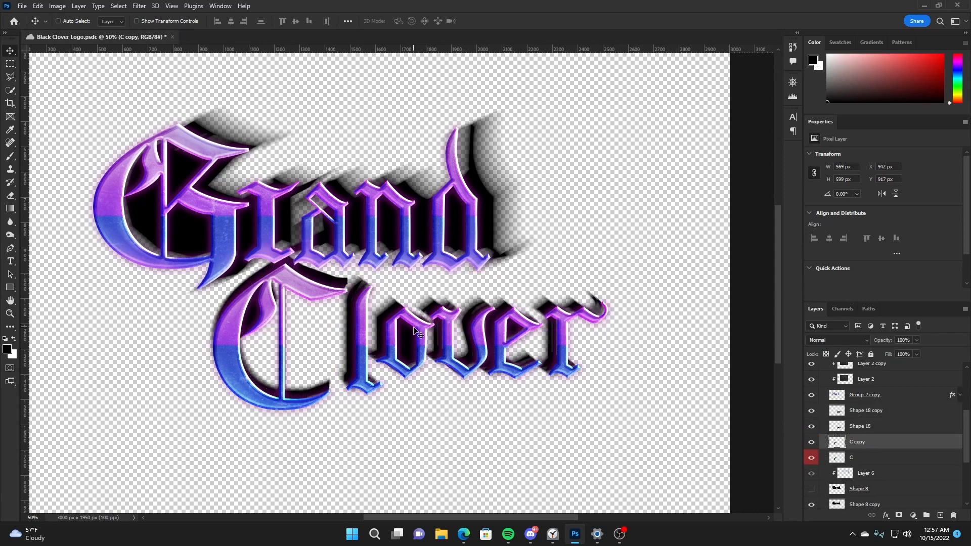
- Shift "Group 1 copy 2" slightly right and up against the visible black Background, and save the document
key("ctrl+minus")
key("ctrl+minus")
key("ctrl+plus")
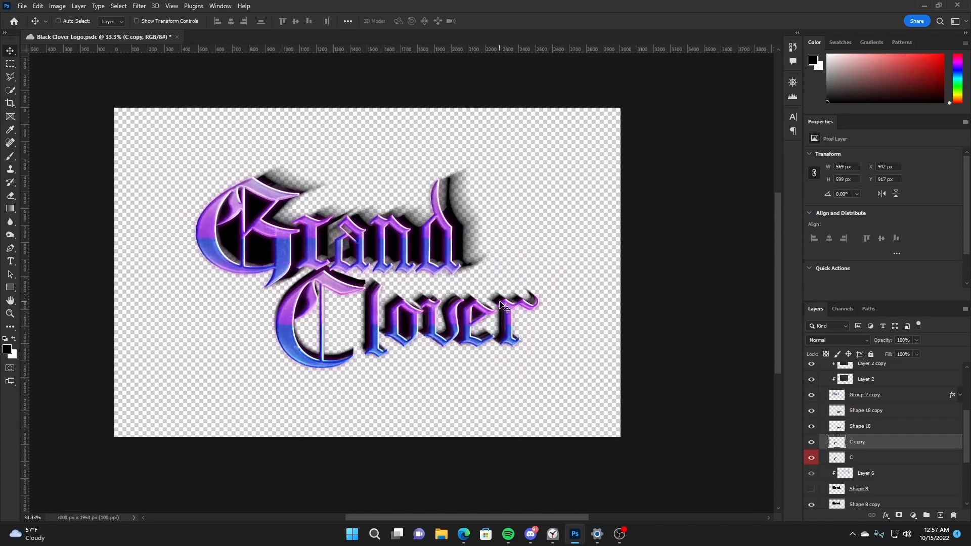
scroll(866, 411, "up", 3)
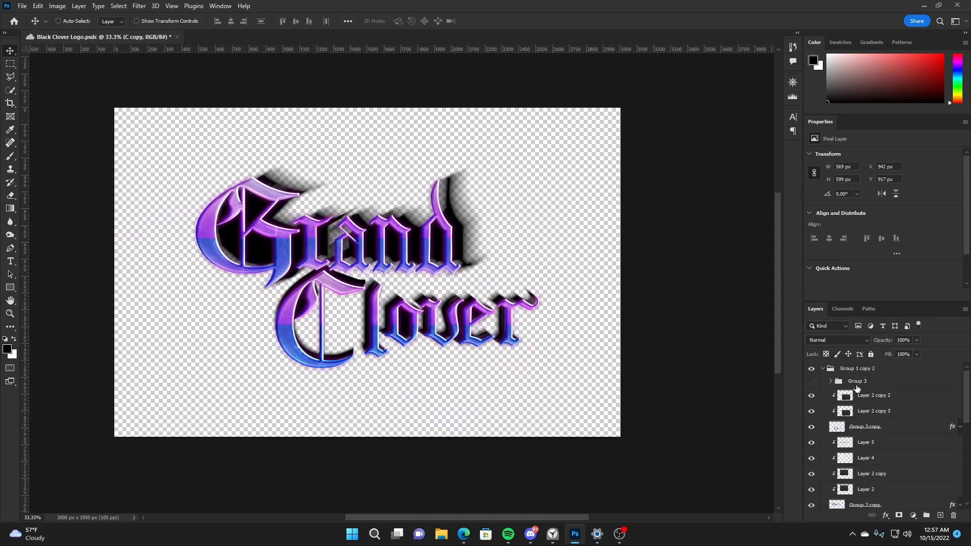
left_click(822, 369)
left_click(810, 458)
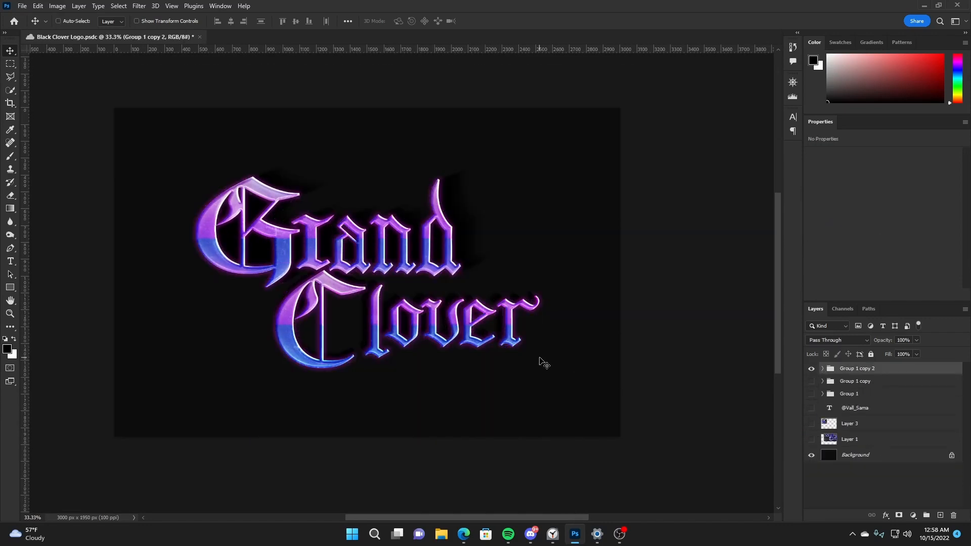
mouse_move(537, 362)
left_mouse_down()
mouse_move(554, 363)
mouse_move(547, 356)
left_mouse_up()
key("ctrl+s")
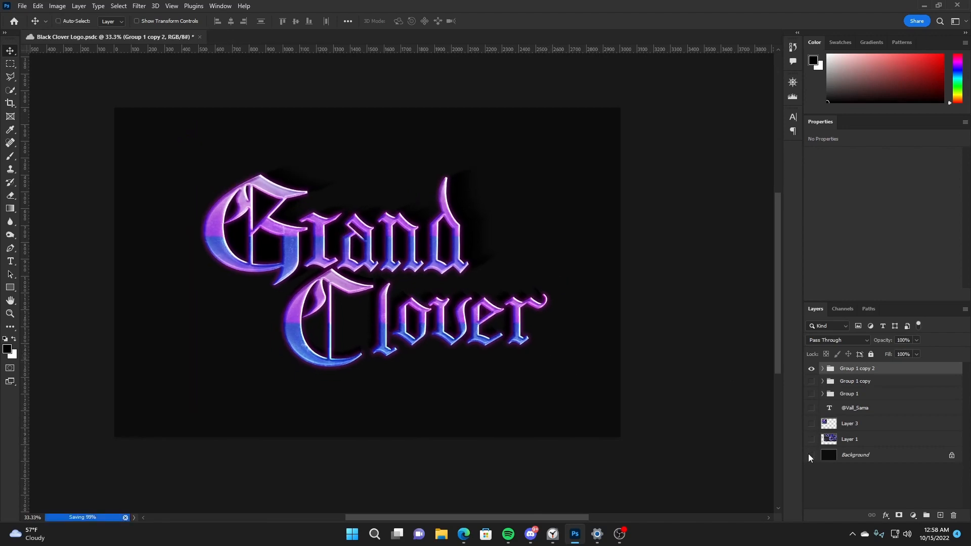
- Hide the Background and toggle the "C", "C copy" and "Shape 18" layers to check each shadow piece
left_click(811, 455)
key("ctrl+plus")
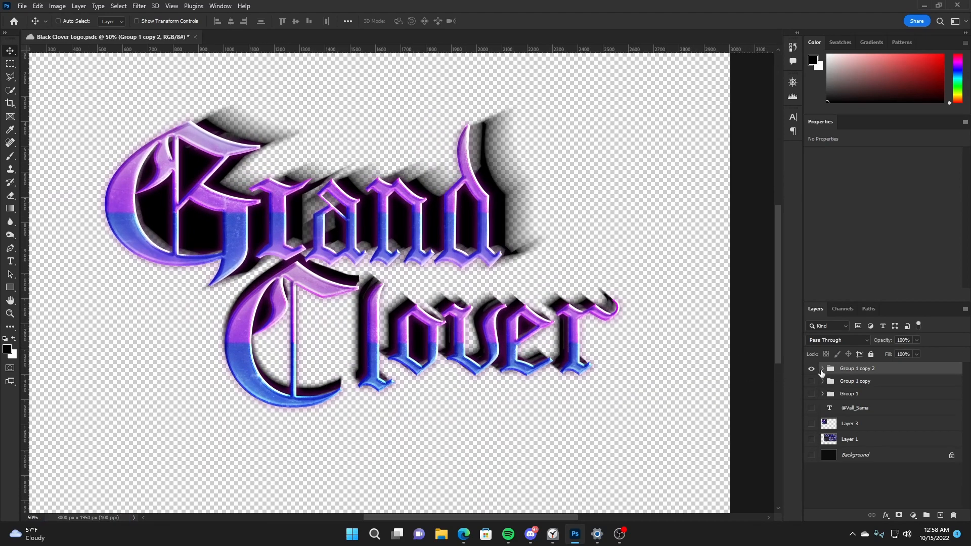
left_click(822, 370)
scroll(879, 438, "down", 5)
left_click(811, 429)
left_click(811, 429)
left_click(811, 416)
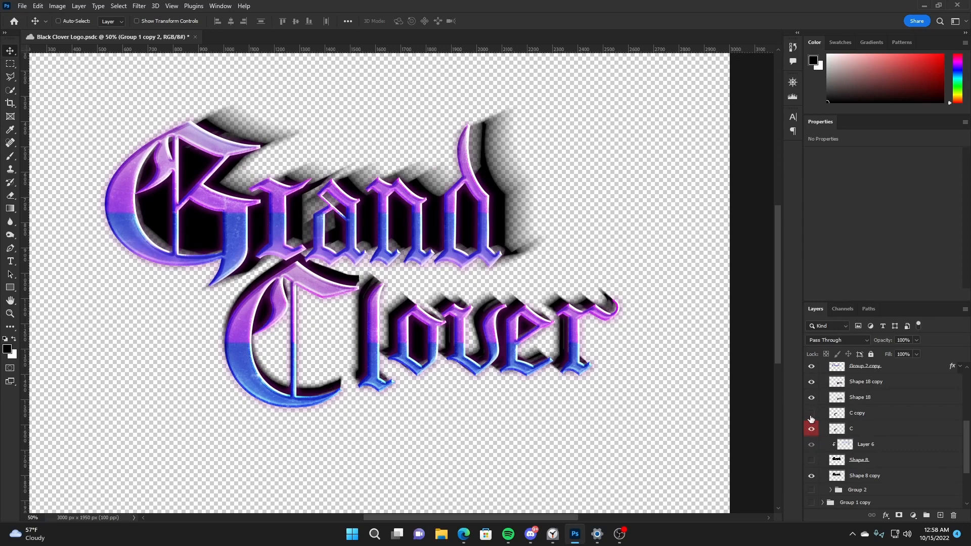
left_click(811, 417)
left_click(809, 400)
left_click(810, 400)
left_click(856, 399)
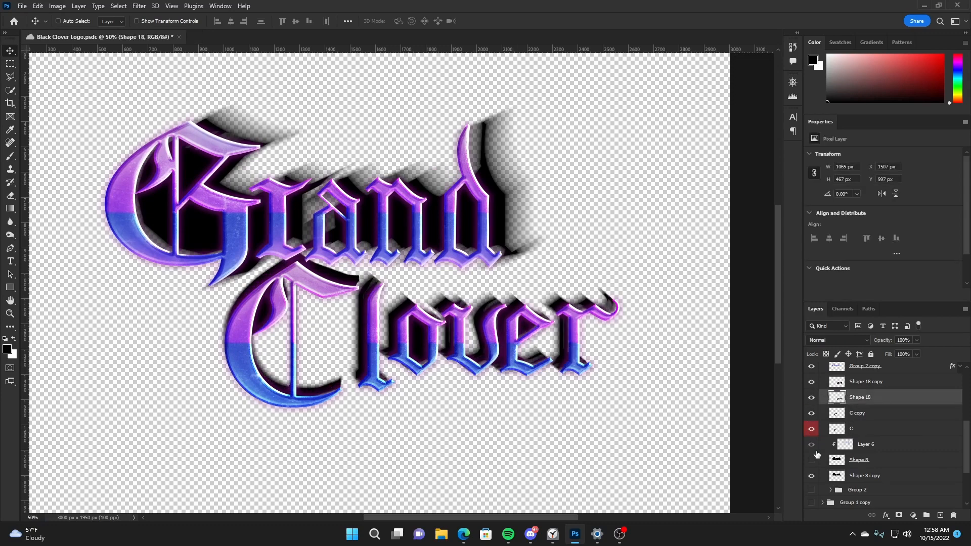
- Place "Shape 8 copy" above "Layer 6" and duplicate it
left_click(811, 475)
left_click(859, 476)
left_click_drag(860, 476, 869, 443)
key("ctrl+j")
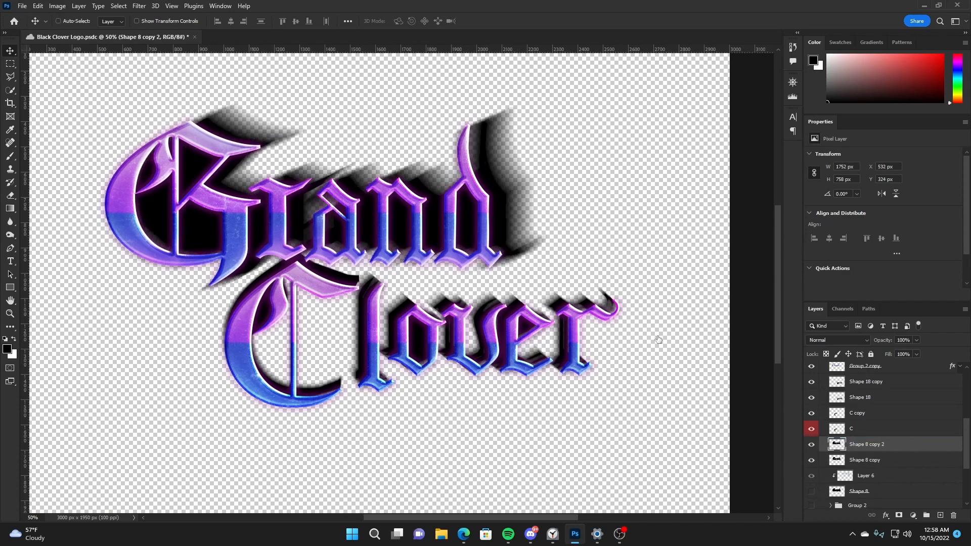
- Add a Color Overlay in purple #a951e1, sampled from the logo, to "Shape 8 copy 2"
left_click(582, 295)
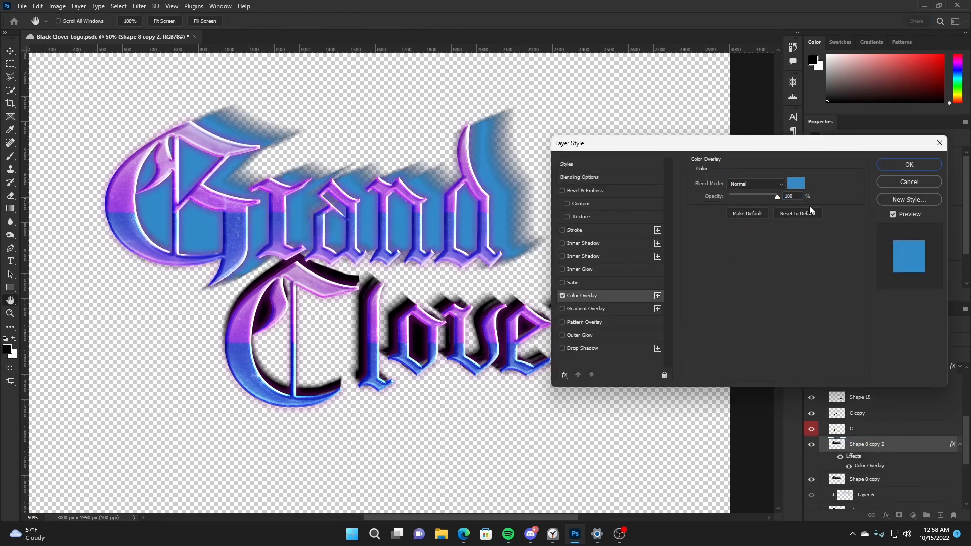
left_click(796, 183)
left_click(412, 195)
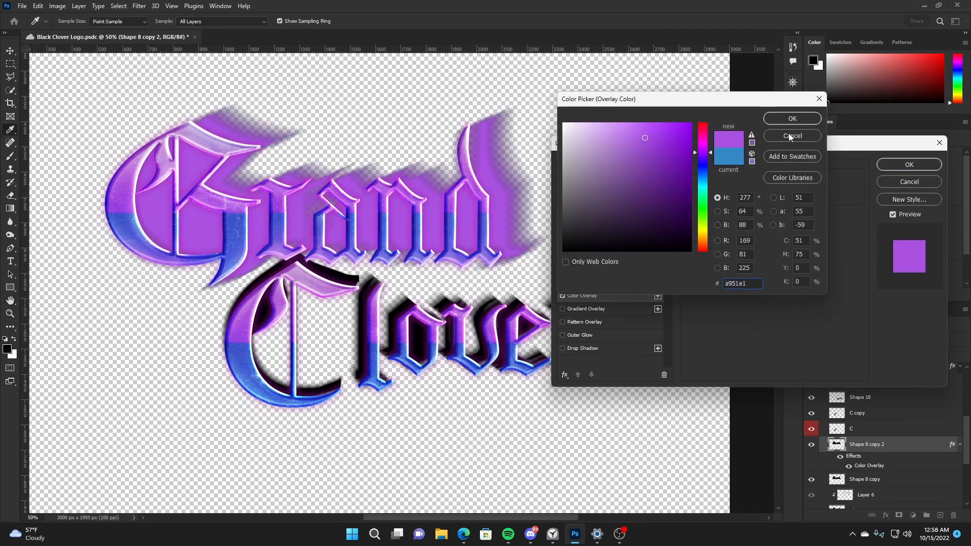
left_click(791, 119)
left_click(897, 164)
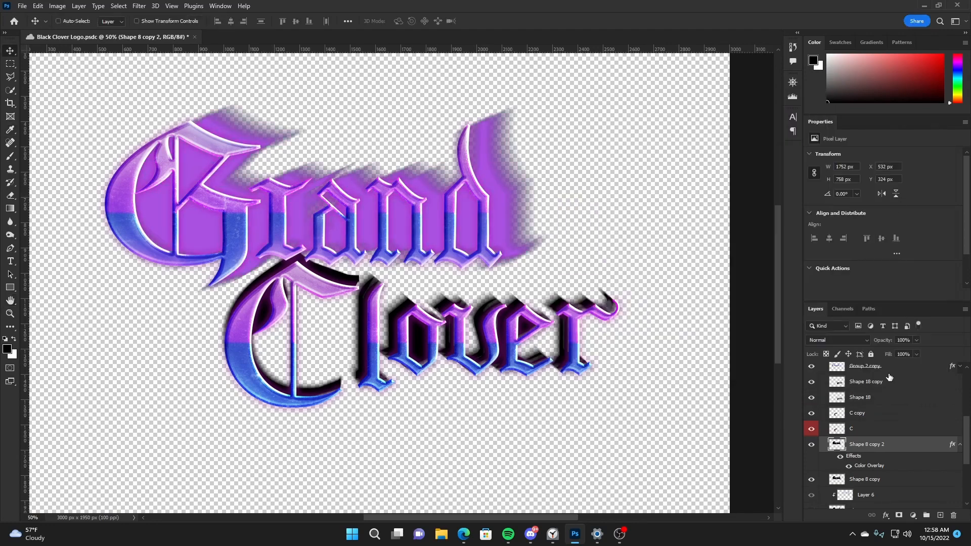
- Place "Shape 8 copy 2" beneath "Shape 8 copy" and shift it slightly up and right as a colored rim
left_click(960, 444)
left_click_drag(866, 445, 866, 469)
left_click_drag(527, 208, 534, 208)
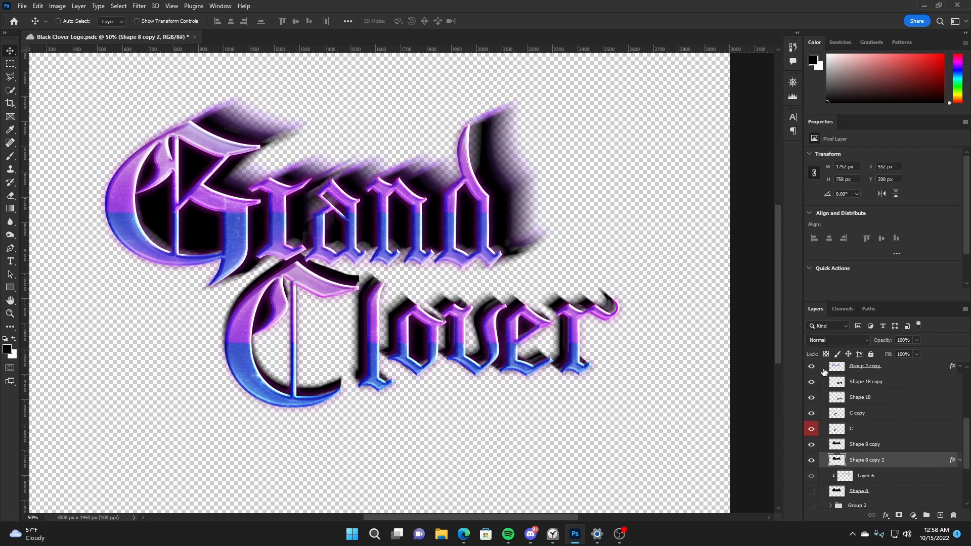
- Change the Color Overlay of "Shape 8 copy 2" to a muted, desaturated blue
left_click(617, 285)
left_click(798, 186)
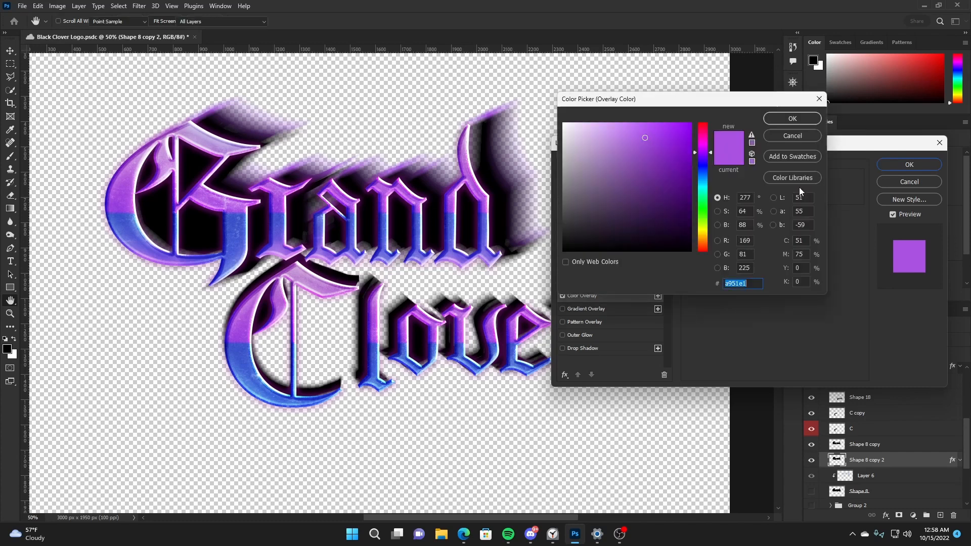
left_click(457, 223)
left_click(621, 137)
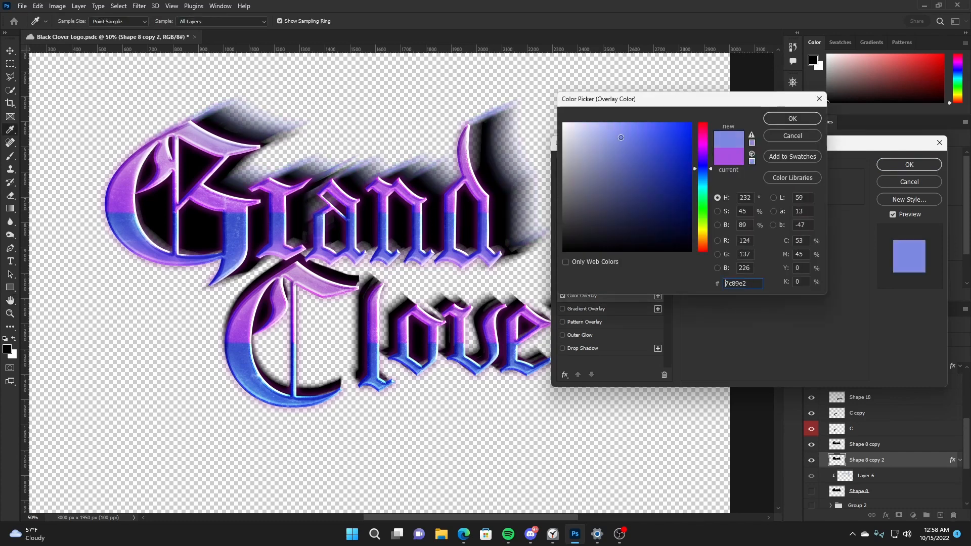
left_click(605, 149)
left_click_drag(705, 191, 705, 174)
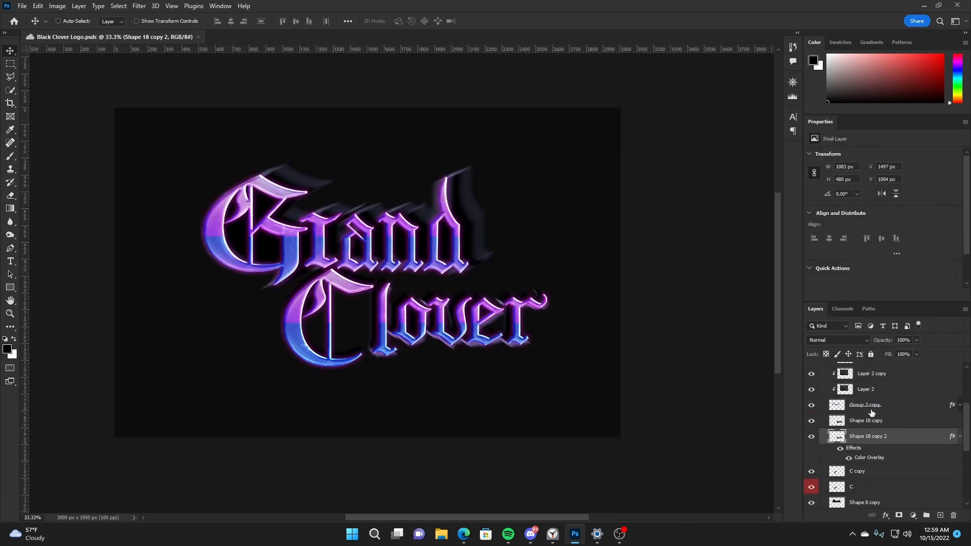
- Collapse and hide "Group 1 copy 2", and show the reference artwork in "Layer 1"
scroll(862, 425, "up", 1)
left_click(823, 369)
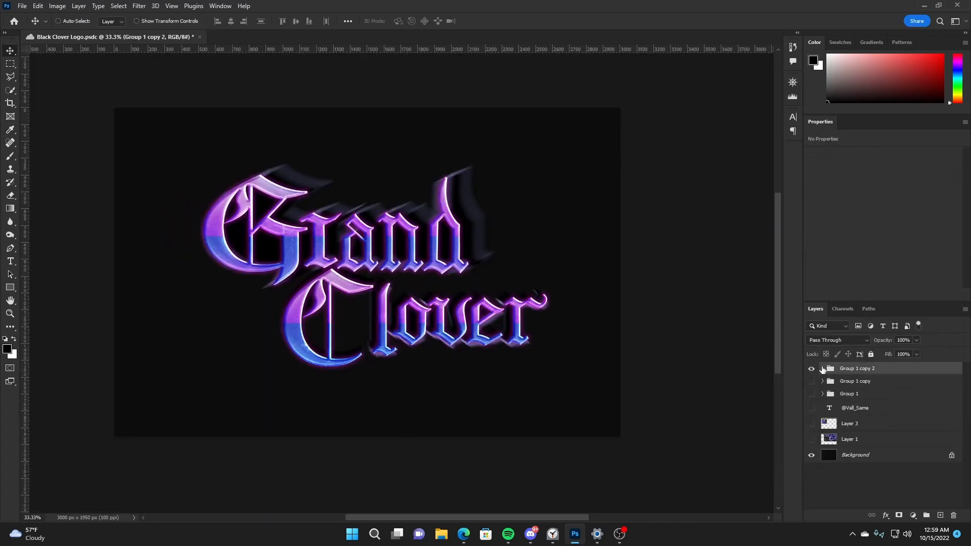
left_click(811, 369)
left_click(811, 424)
left_click(811, 424)
left_click(811, 439)
left_click(855, 440)
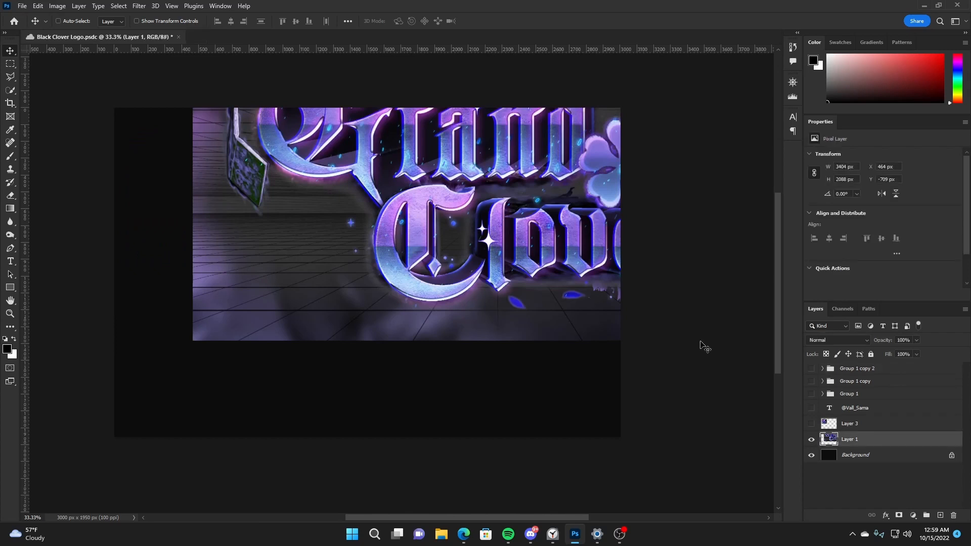
- Reposition "Layer 1" to about X -305 px, Y -69 px so the whole reference logo fits the canvas
left_click_drag(581, 266, 486, 362)
left_click_drag(584, 365, 614, 368)
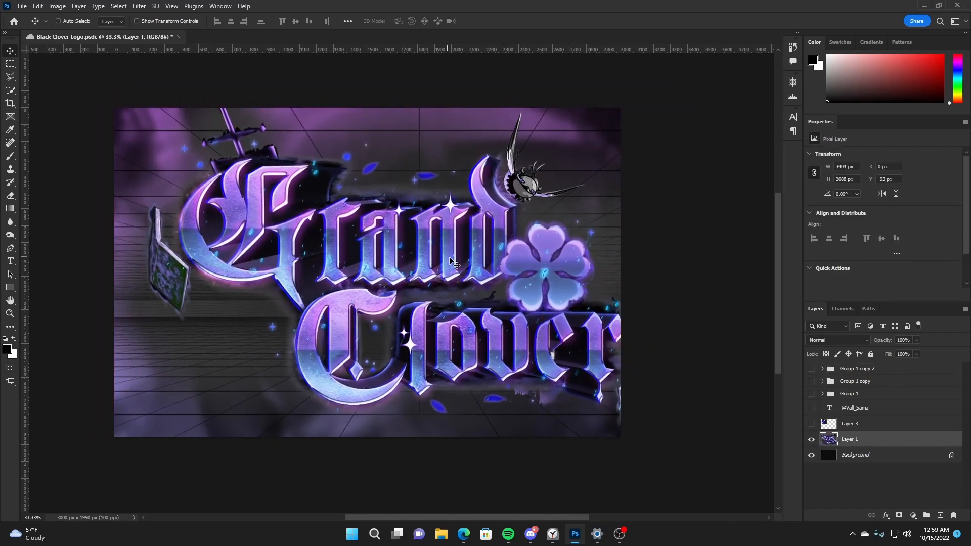
left_click_drag(449, 259, 518, 277)
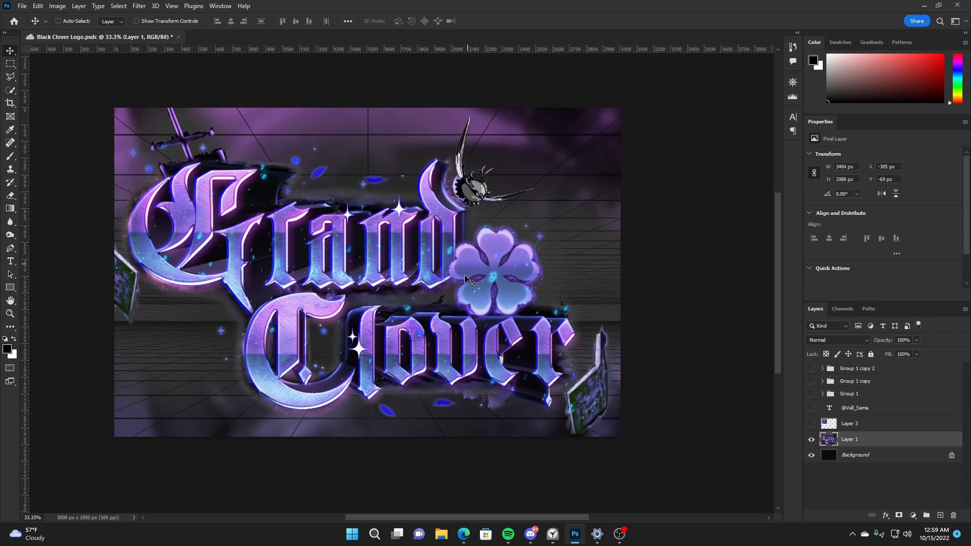
- Shift the reference artwork in "Layer 1" around the canvas to examine the letter extrusions, sword, creature, clover and book details
left_click_drag(521, 264, 534, 268)
left_click_drag(285, 238, 536, 262)
left_click_drag(232, 236, 240, 251)
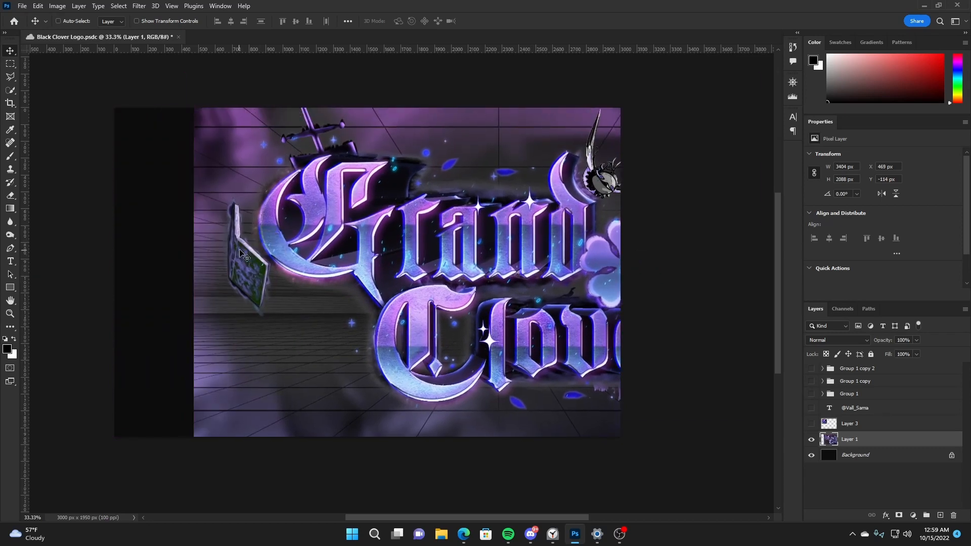
left_click_drag(363, 254, 169, 250)
left_click_drag(445, 275, 446, 326)
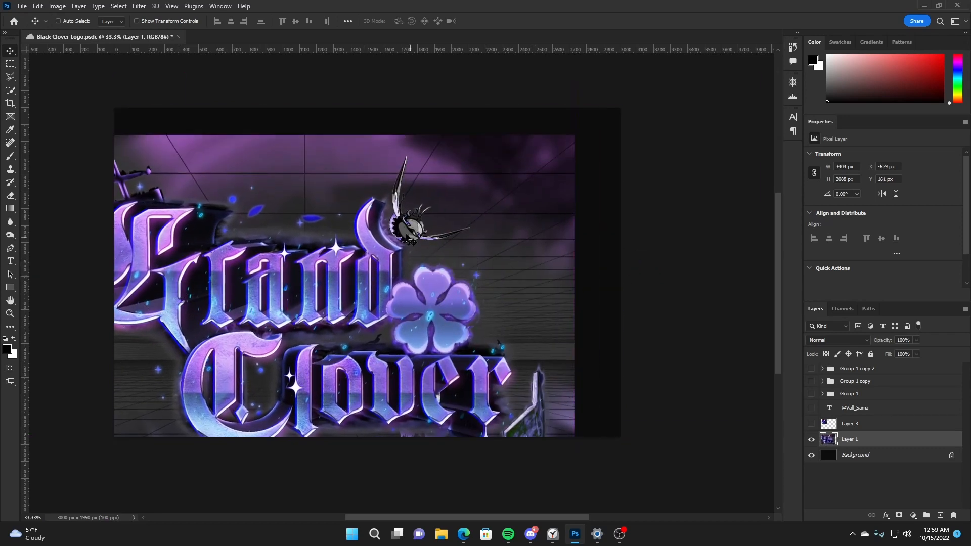
left_click_drag(384, 244, 438, 212)
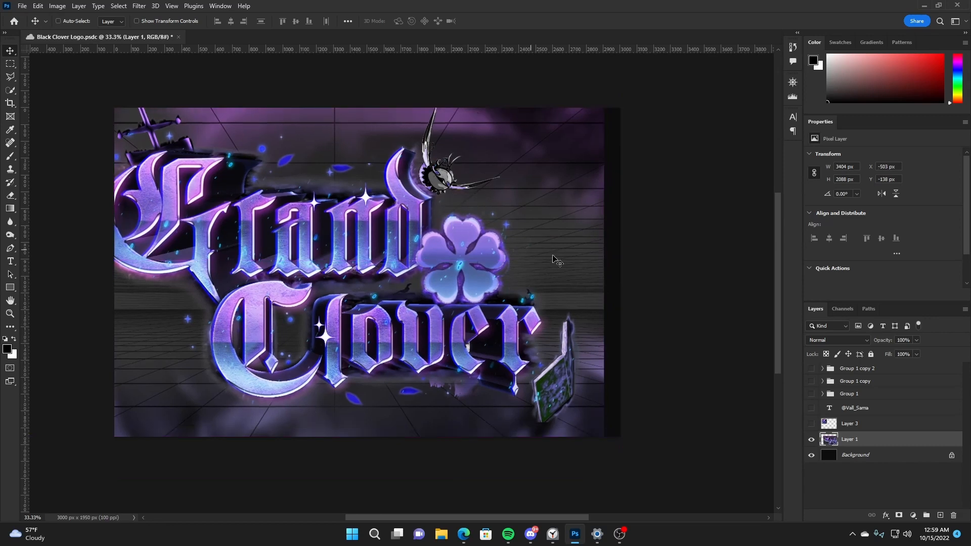
- Hide "Layer 1", show "Group 1 copy 2", and duplicate that group with the original hidden
left_click(812, 440)
left_click(811, 368)
left_click(858, 371)
key("ctrl+s")
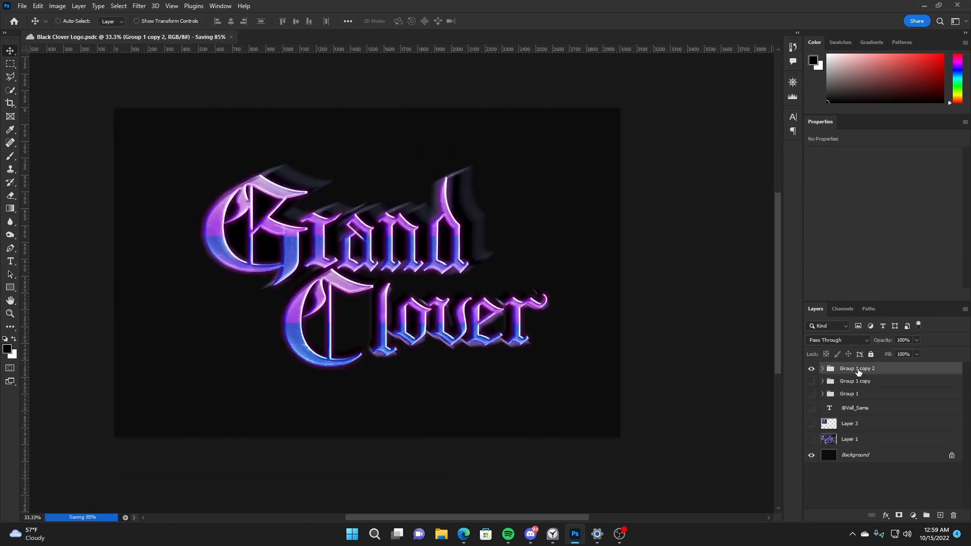
key("ctrl+j")
left_click(812, 382)
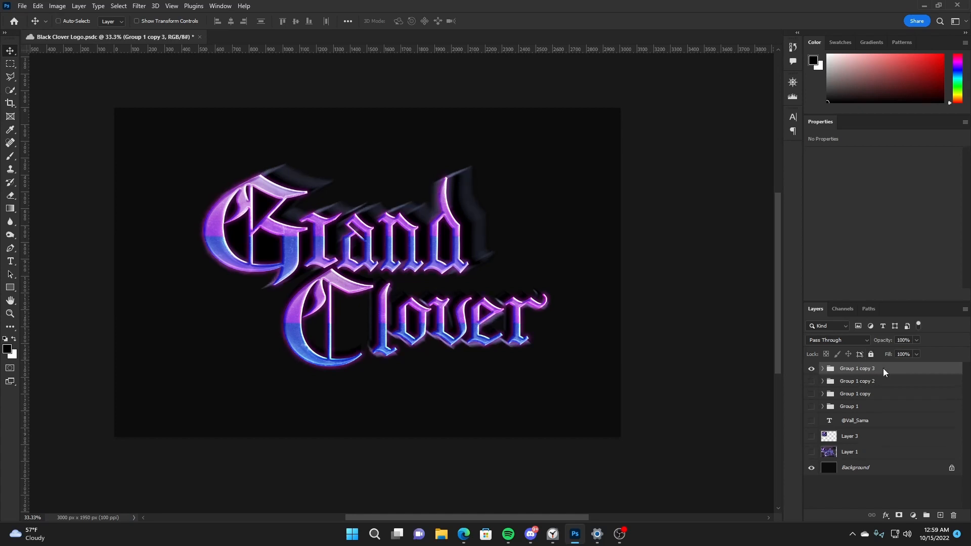
- Merge "Group 1 copy 3" into a single pixel layer and give it Bevel & Emboss and Drop Shadow effects
right_click(882, 368)
left_click(845, 240)
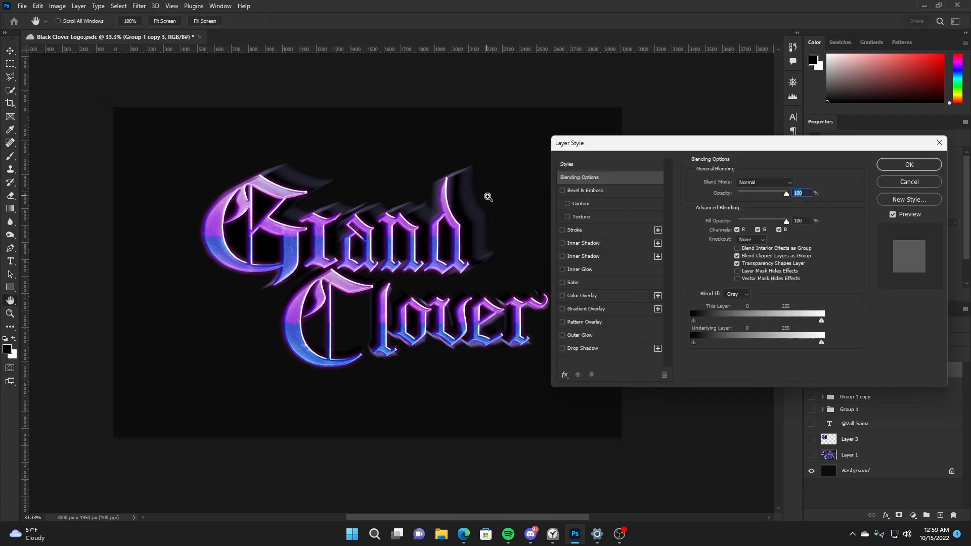
key("ctrl+plus")
left_click_drag(738, 224, 736, 225)
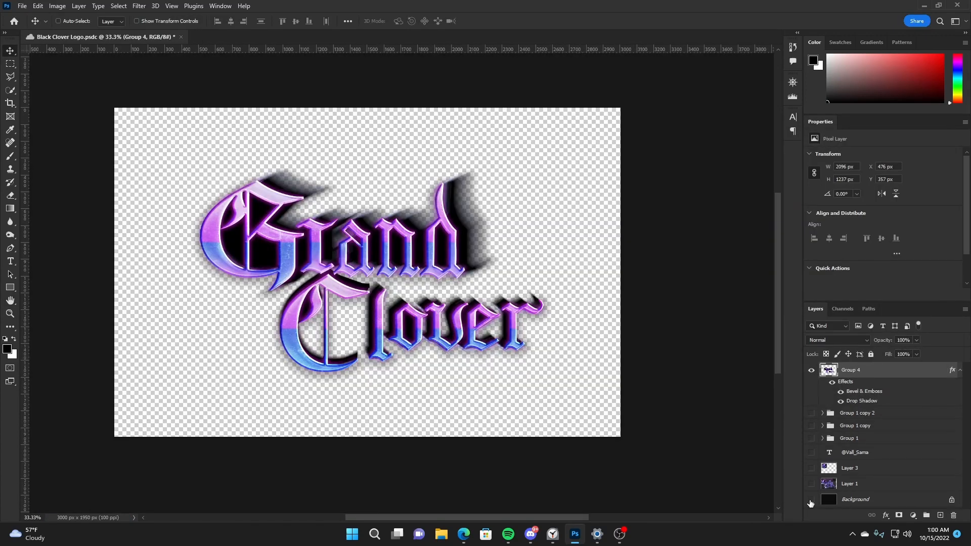
- Duplicate "Group 4", hide the original, and flatten the copy with its effects into a plain pixel layer
left_click_drag(536, 281, 549, 272)
left_click(960, 369)
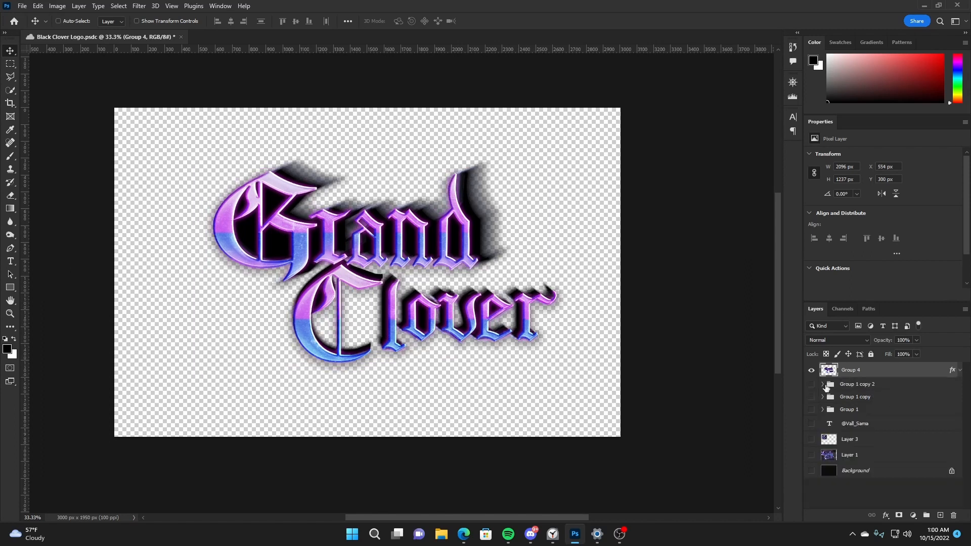
key("ctrl+j")
left_click(811, 386)
key("ctrl+g")
key("ctrl+e")
key("ctrl+s")
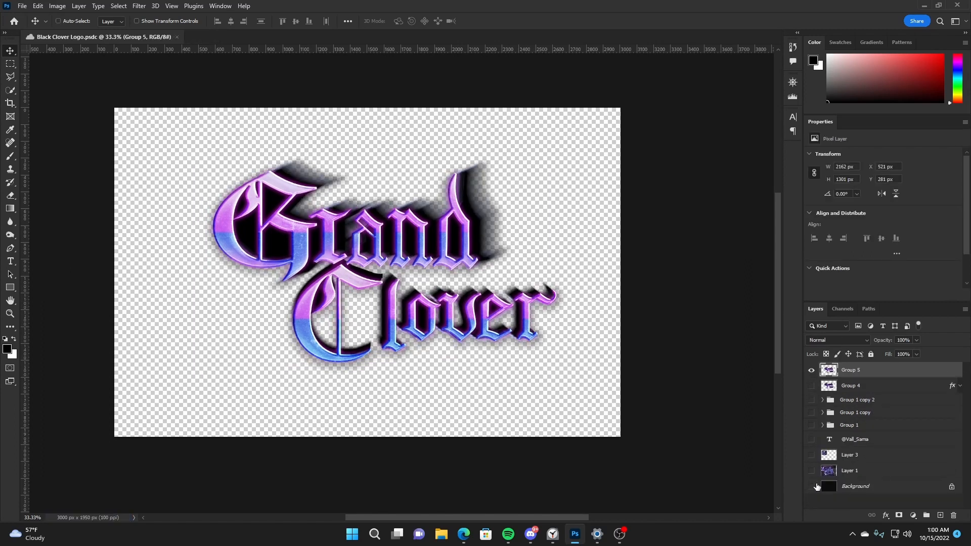
- Show the Background layer and reposition "Group 5" to about X 470 px, Y 325 px
left_click(812, 486)
left_click_drag(596, 359, 587, 365)
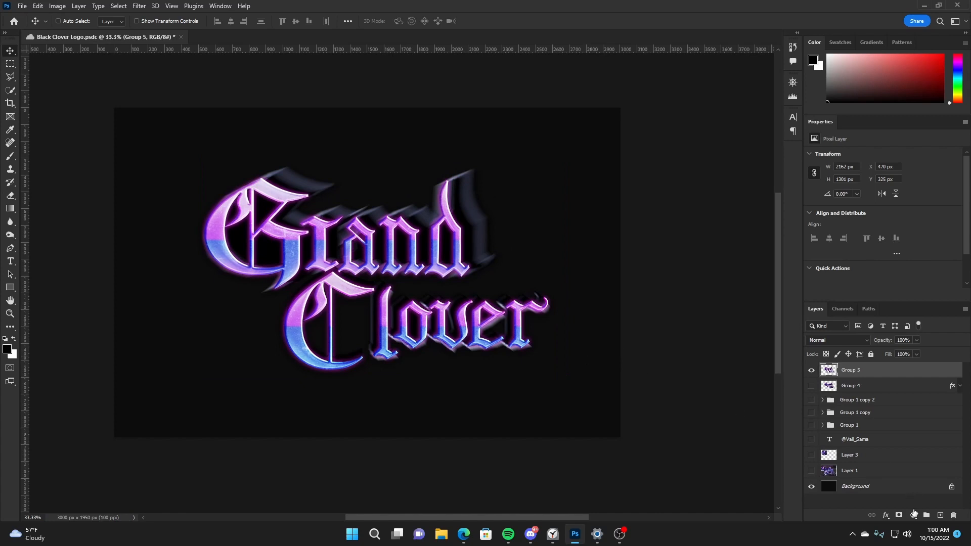
- Add a Color Lookup adjustment layer above "Group 5" and clip it to that layer
left_click(914, 513)
left_click(914, 449)
right_click(889, 371)
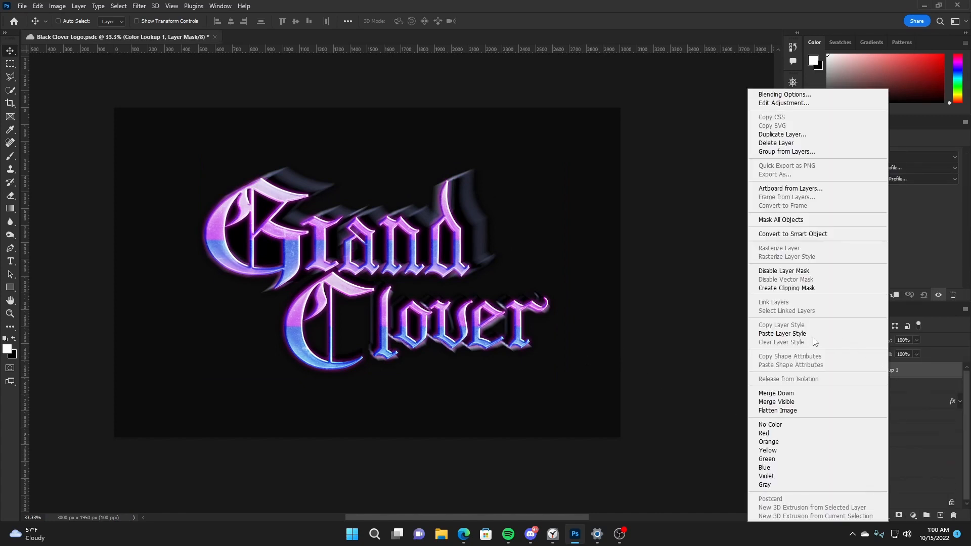
left_click(817, 287)
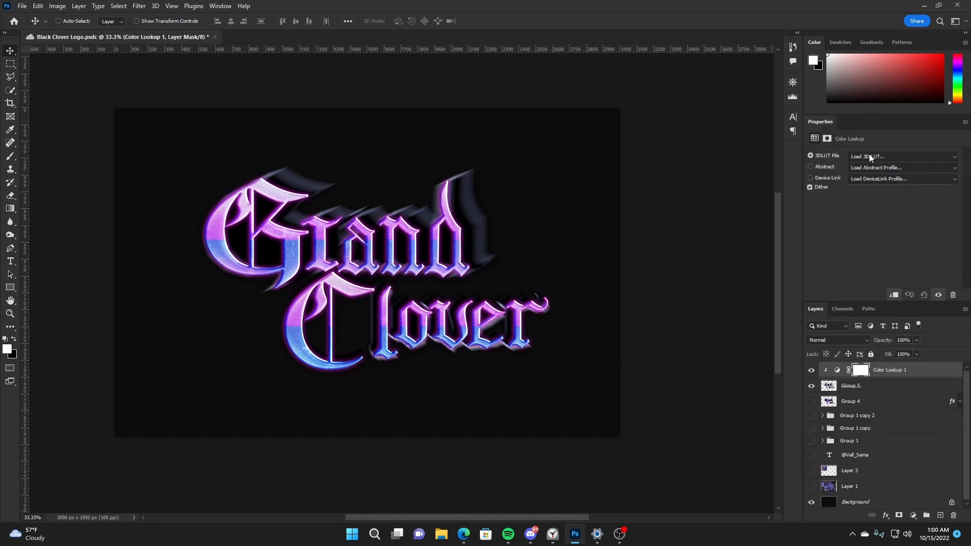
- Preview the 3D LUT presets on "Color Lookup 1" and choose filmstock_50.3dl
left_click(872, 156)
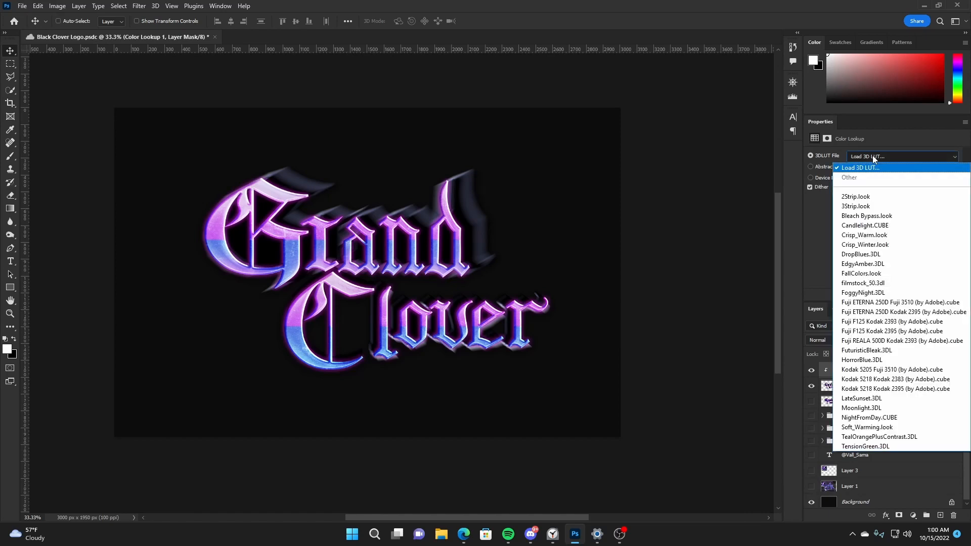
left_click(871, 196)
key("Down")
key("Down")
key("Down")
key("Down")
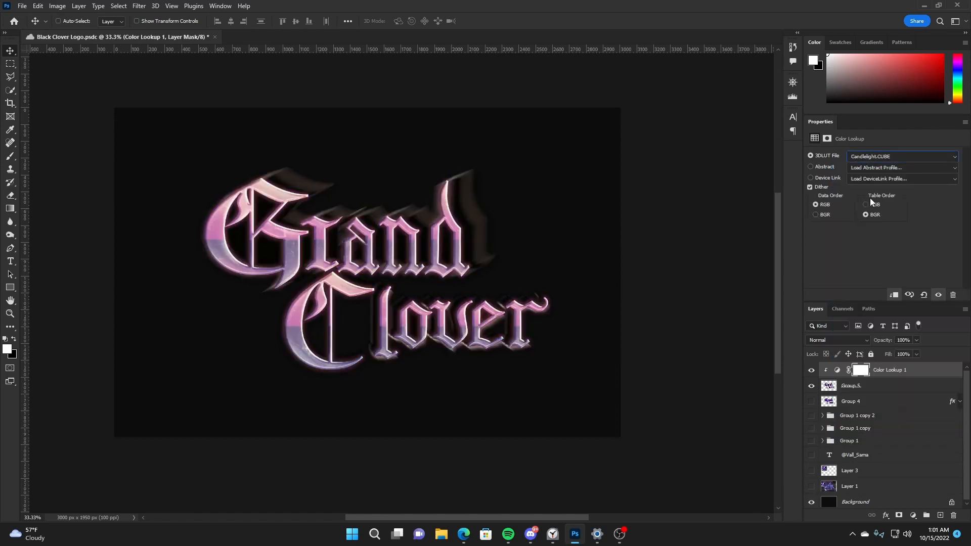
key("Down")
key("Down")
key("Down")
key("Down")
key("Down")
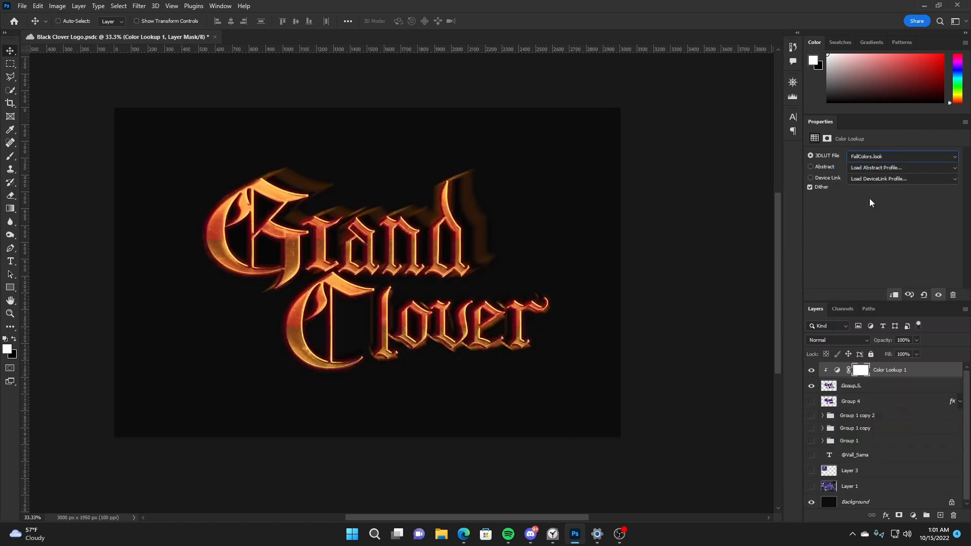
key("Down")
key("Up")
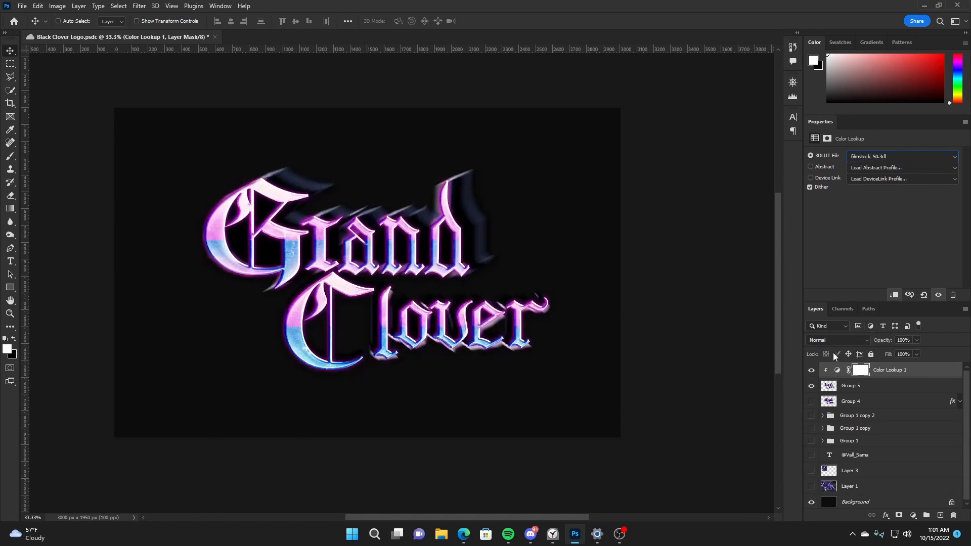
- Set "Color Lookup 1" to Soft Light blending at 40% opacity
left_click(835, 340)
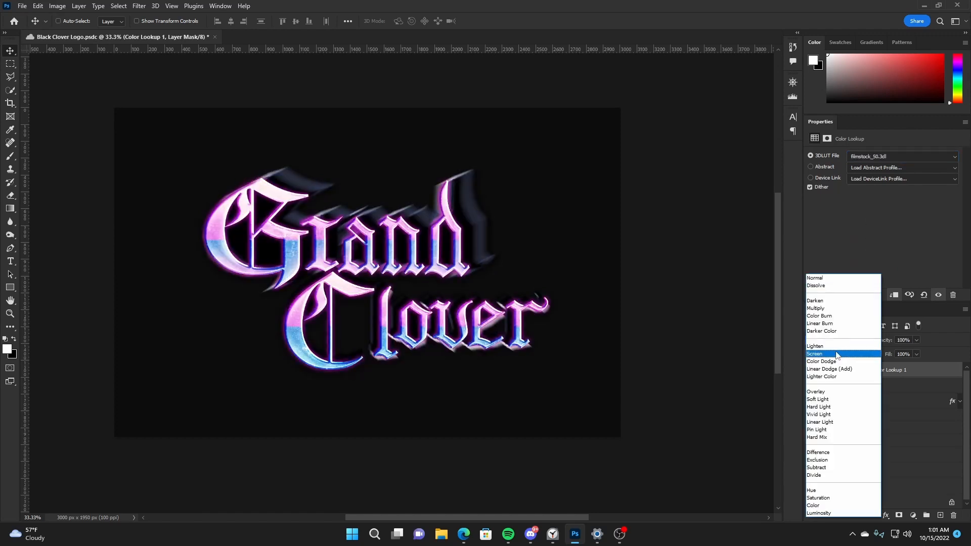
left_click(836, 399)
left_click_drag(882, 341, 662, 335)
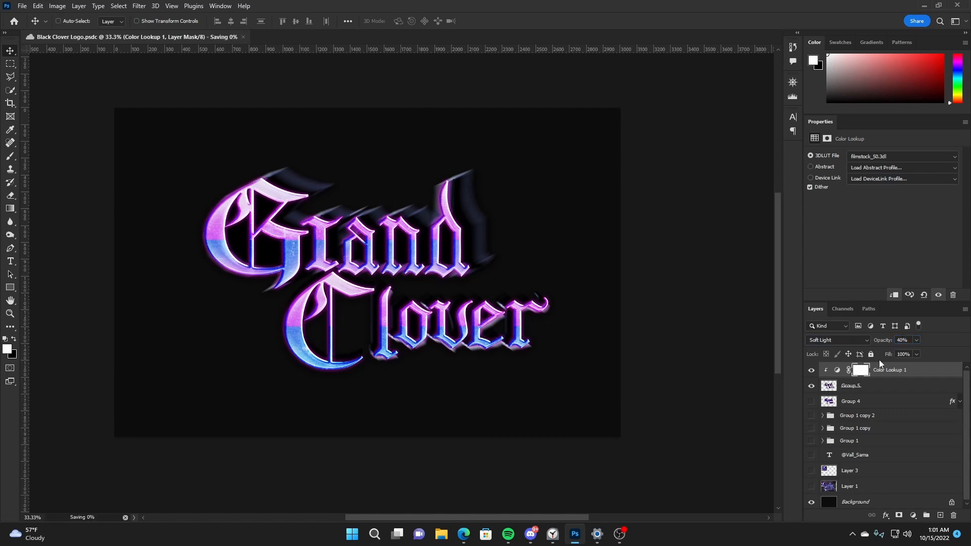
- Duplicate "Color Lookup 1" and set the copy to Normal blending at 100% opacity
key("ctrl+j")
left_click(885, 341)
left_click(837, 340)
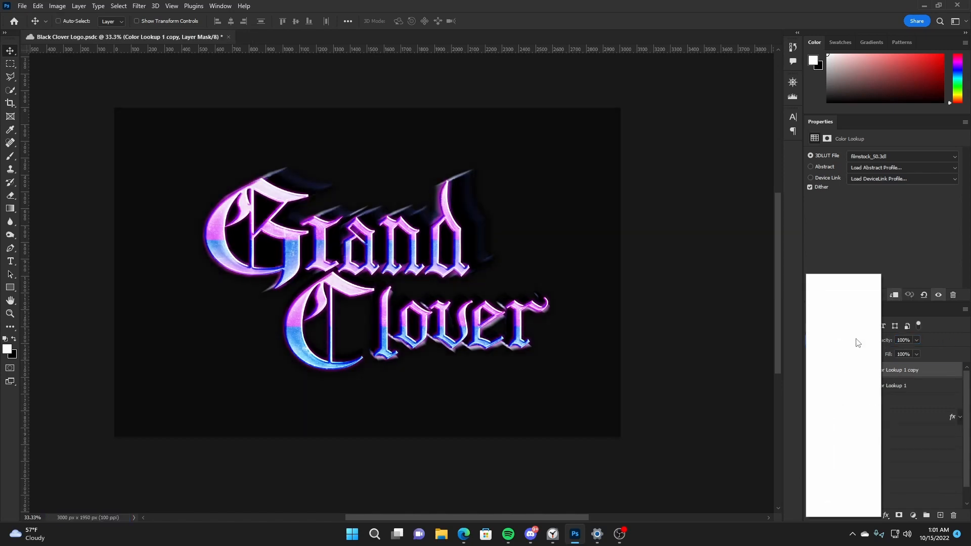
left_click(829, 278)
- Apply the Fuji F125 Kodak 2393 (by Adobe).cube LUT to "Color Lookup 1 copy" and lower its opacity to 14%
left_click(875, 156)
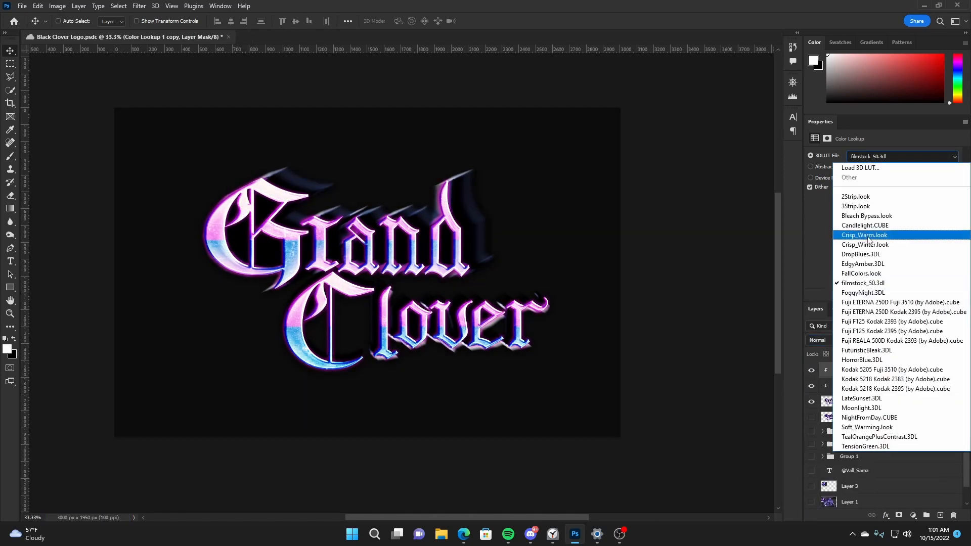
left_click(874, 302)
key("Down")
key("Down")
key("Down")
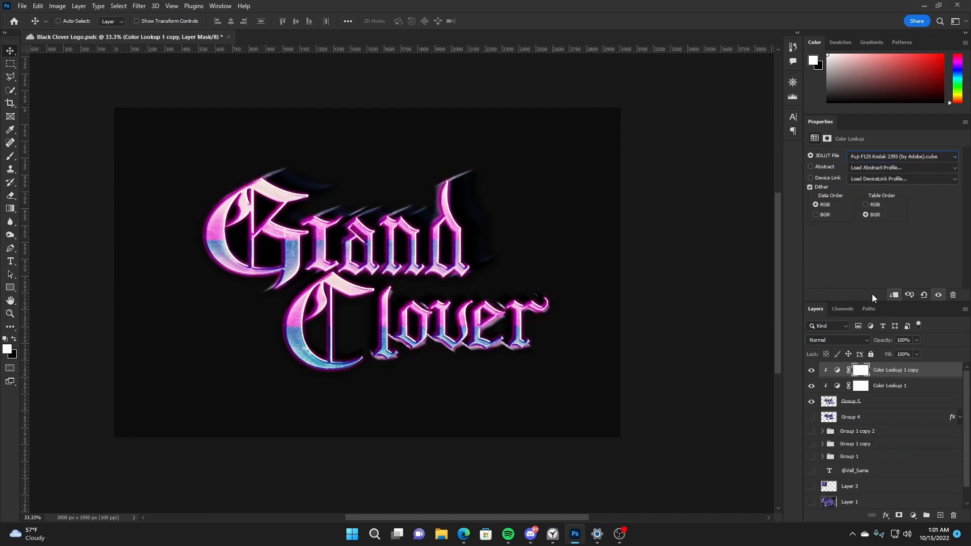
left_click_drag(883, 340, 744, 349)
- Duplicate "Color Lookup 1 copy" at 100% opacity and choose HorrorBlue.3DL as the new copy's LUT
key("ctrl+j")
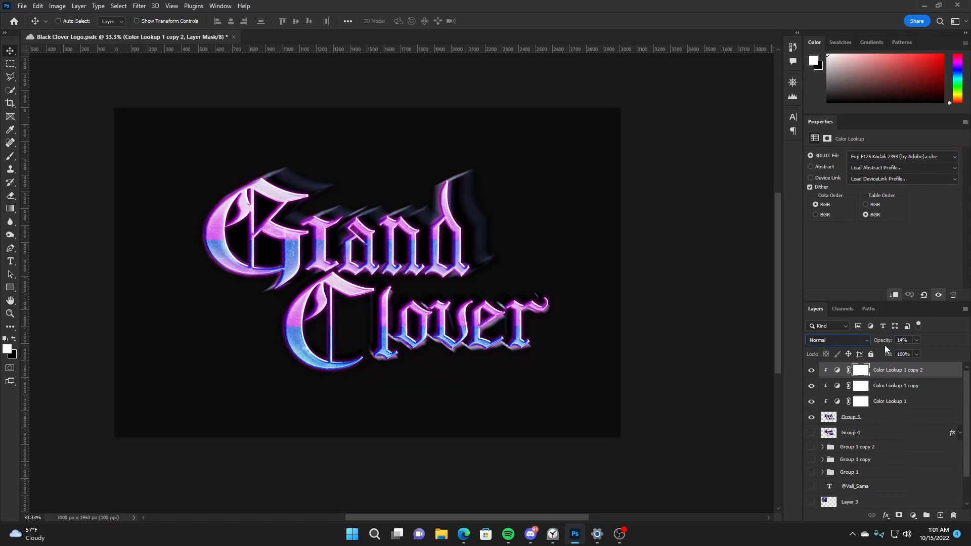
key("0")
left_click(880, 157)
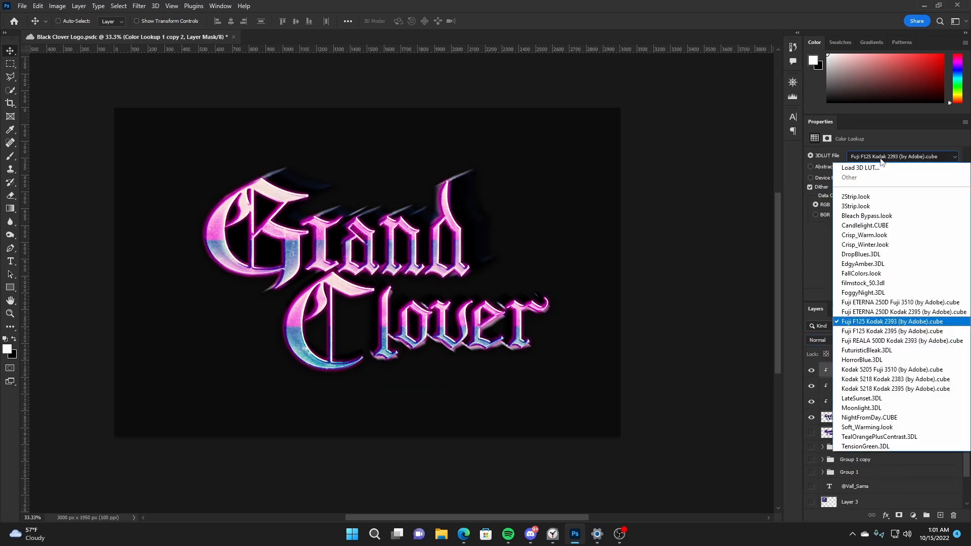
left_click(884, 330)
key("Down")
key("Down")
key("Down")
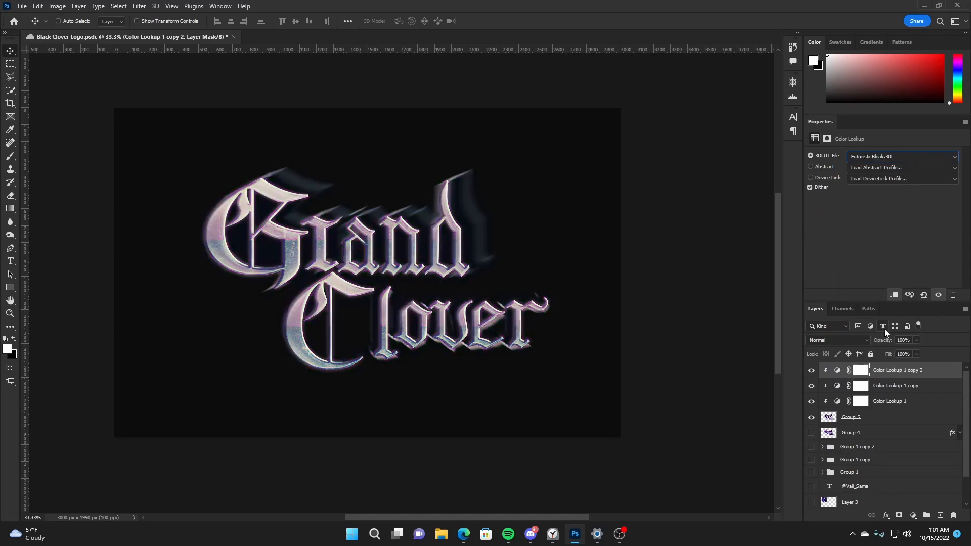
key("Down")
key("Up")
- Set "Color Lookup 1 copy 2" to Overlay blending at 44% opacity
left_click(845, 342)
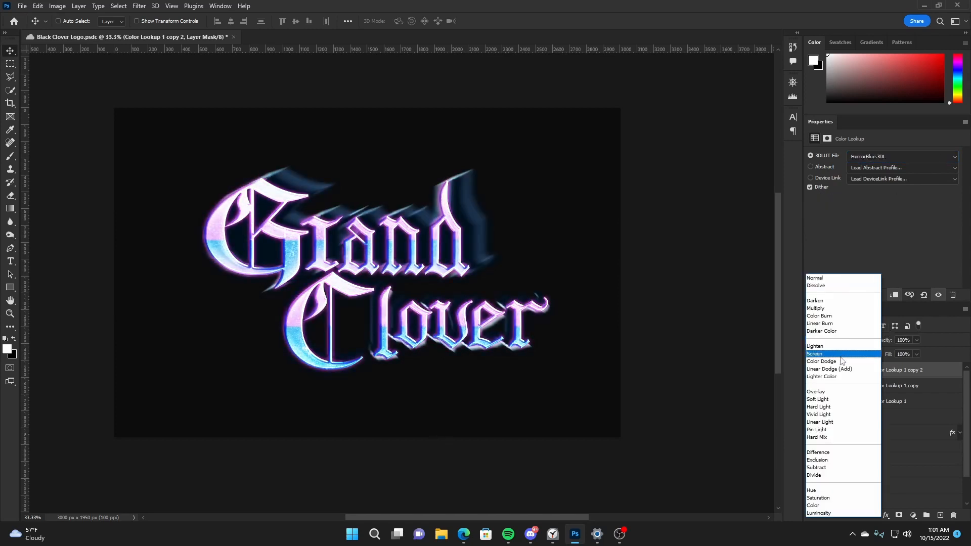
left_click(843, 395)
left_click_drag(880, 339, 674, 322)
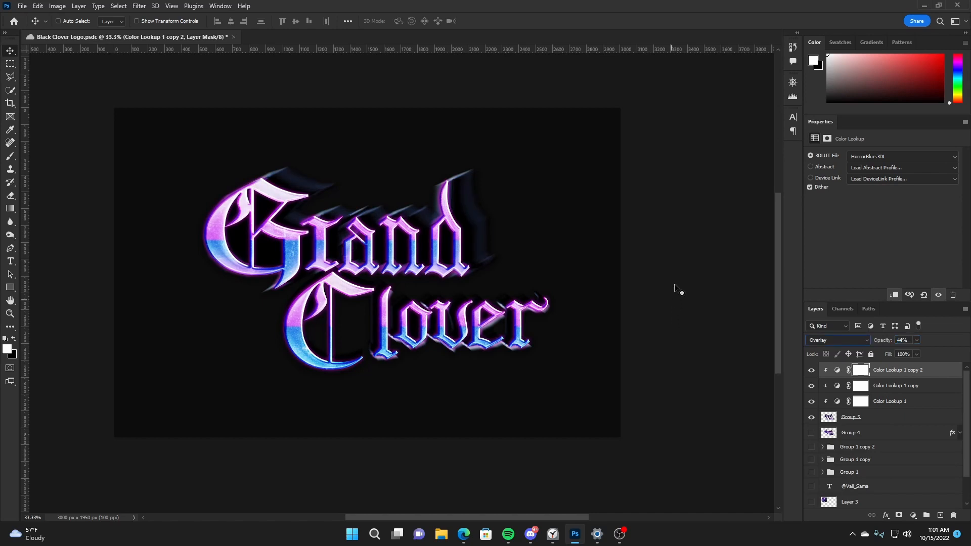
- Paint black with a soft 300 px brush on the mask of "Color Lookup 1 copy 2" over the extrusion shadows above "Grand"
key("ctrl+plus")
key("b")
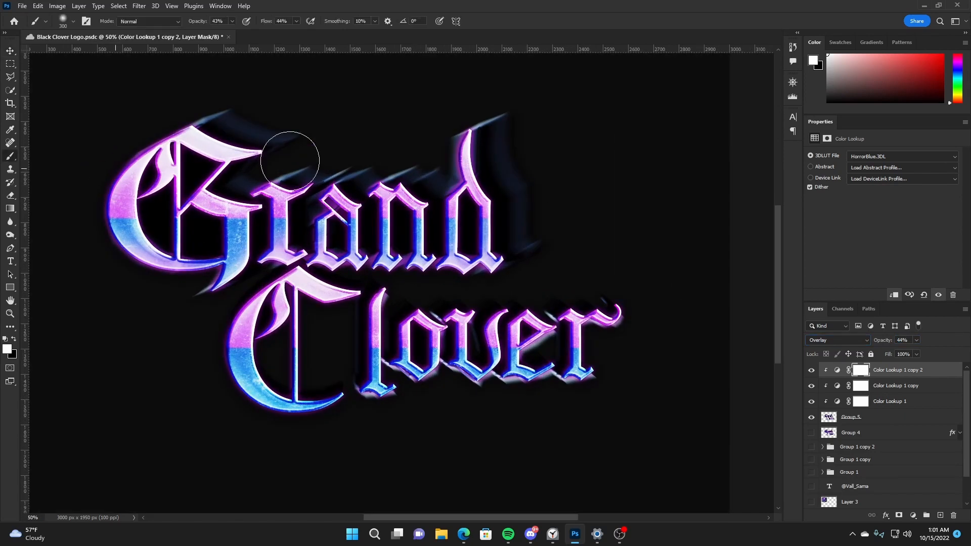
key("x")
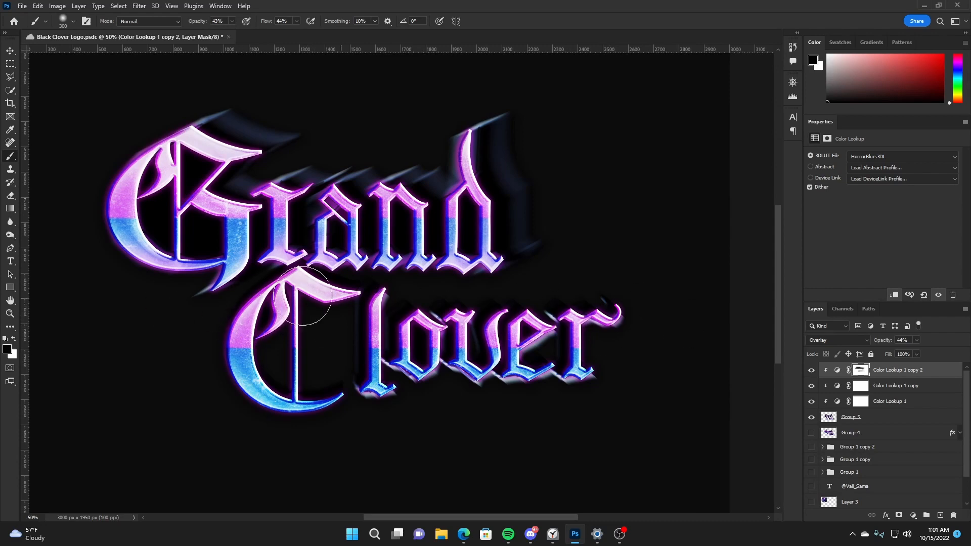
key("v")
- Duplicate "Color Lookup 1 copy 2", keep the copy clipped to "Group 5", and set its blend mode to Normal
key("ctrl+j")
left_click(897, 377, "alt")
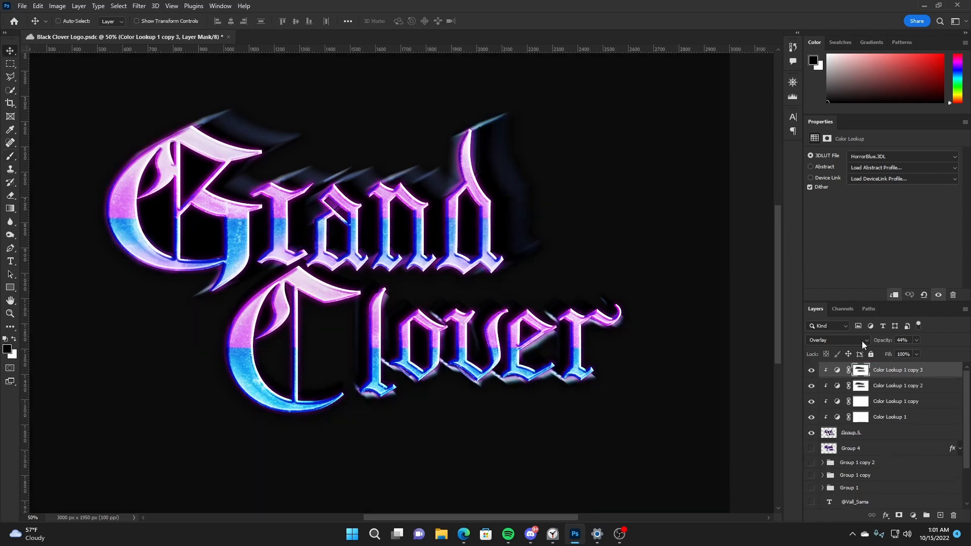
left_click(836, 340)
left_click(834, 281)
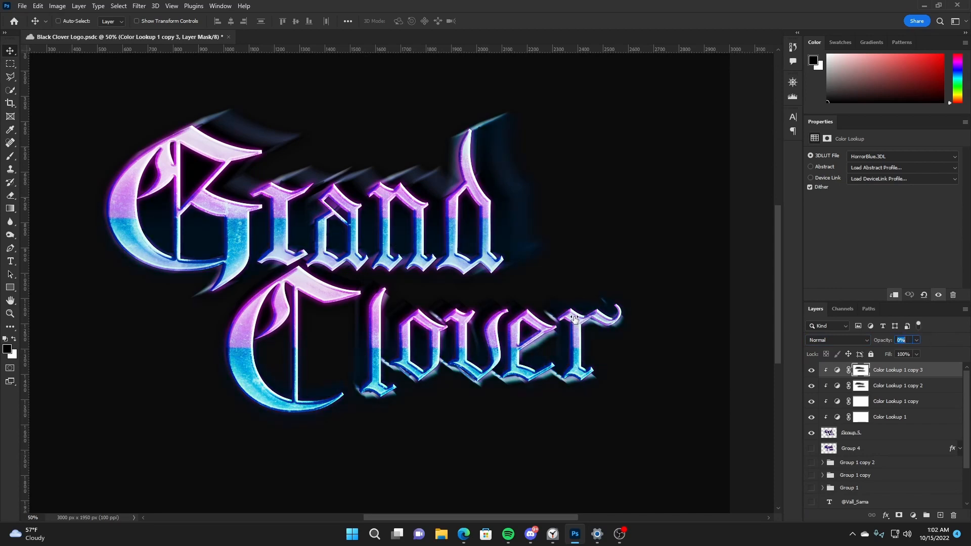
- Set the opacity of "Color Lookup 1 copy 3" to 55% and save the document
type("45")
key("ctrl+minus")
key("ctrl+minus")
key("ctrl+plus")
key("ctrl+s")
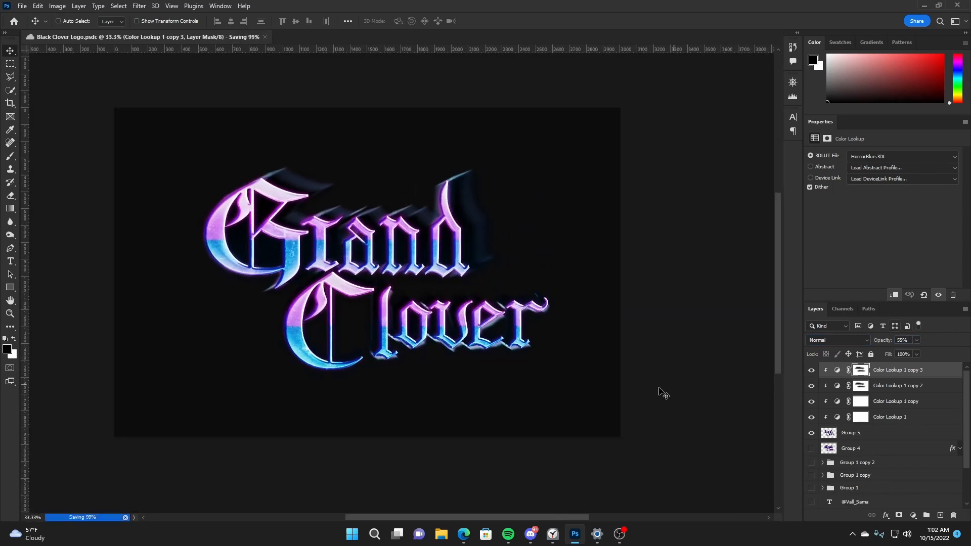
- Duplicate "Color Lookup 1 copy 3", clip the copy to "Group 5", and set its 3DLUT file to TealOrangePlusContrast.3DL at 100% opacity
left_click_drag(888, 401, 887, 368)
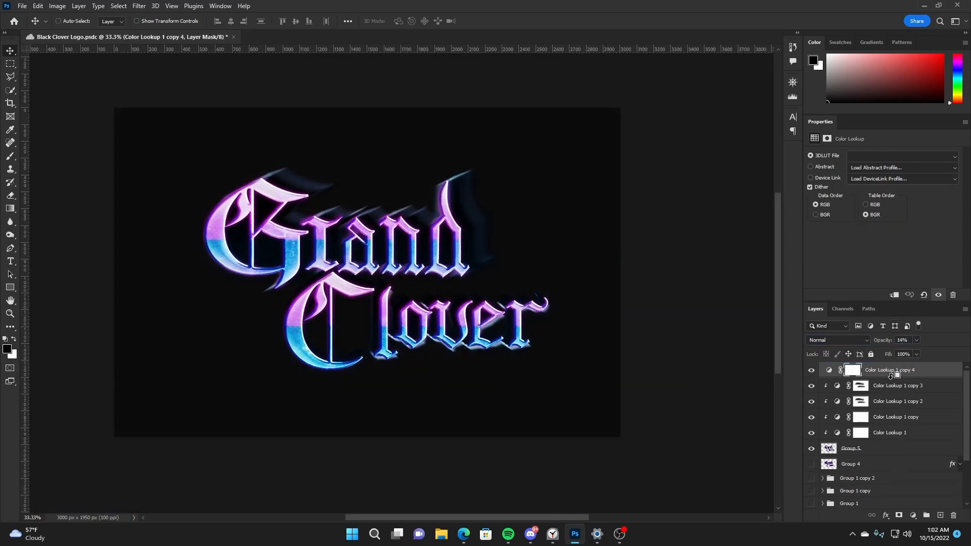
left_click(898, 155)
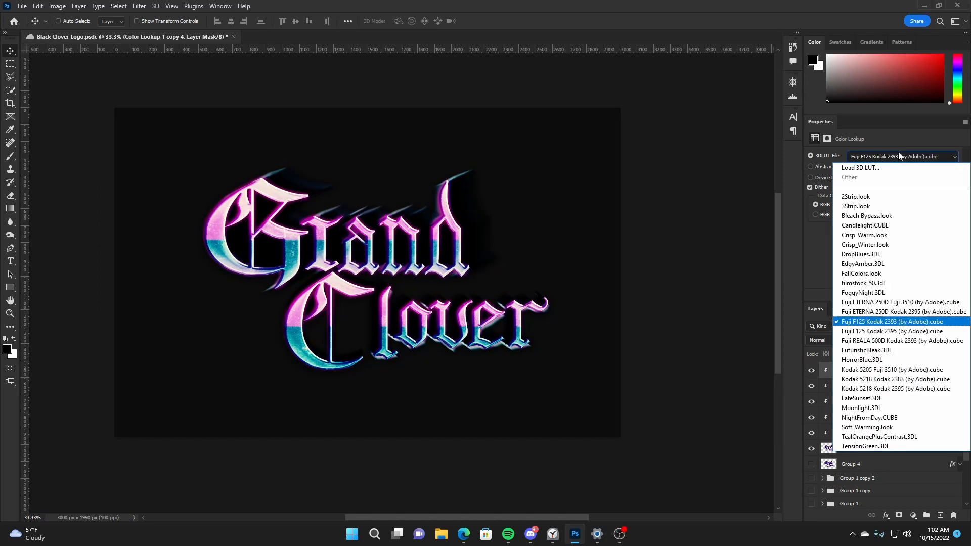
left_click(857, 327)
key("Down")
key("Down")
key("Down")
key("Down")
key("Down")
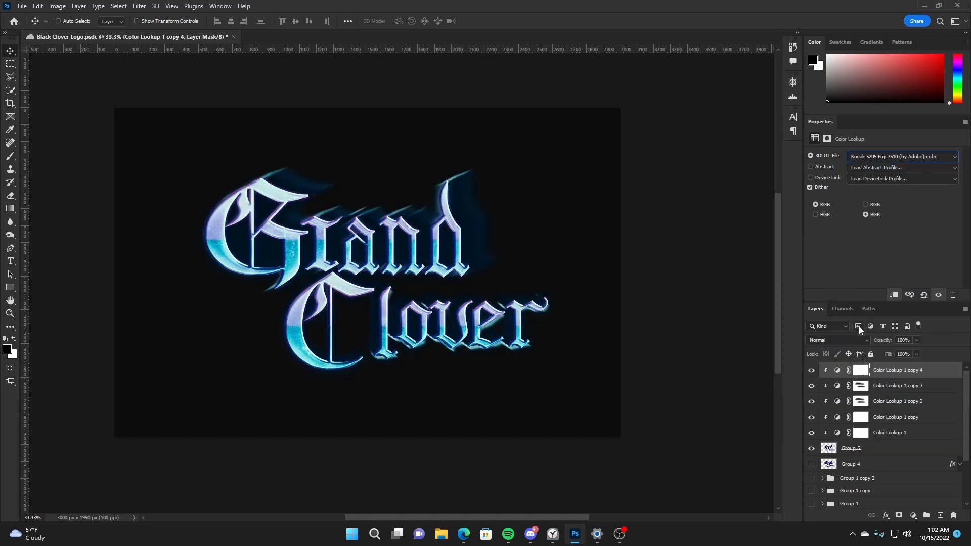
key("Down")
key("Down")
key("Down")
key("Down")
key("Down")
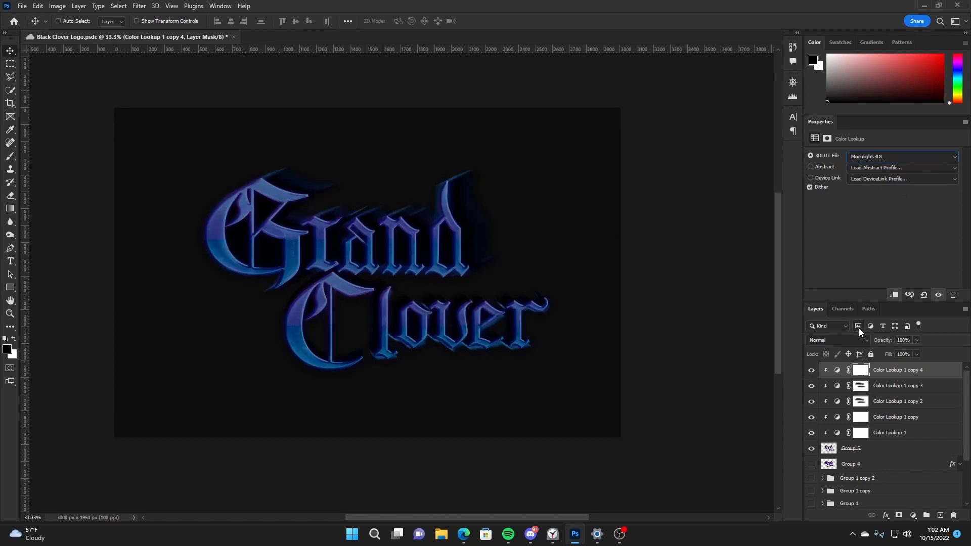
key("Up")
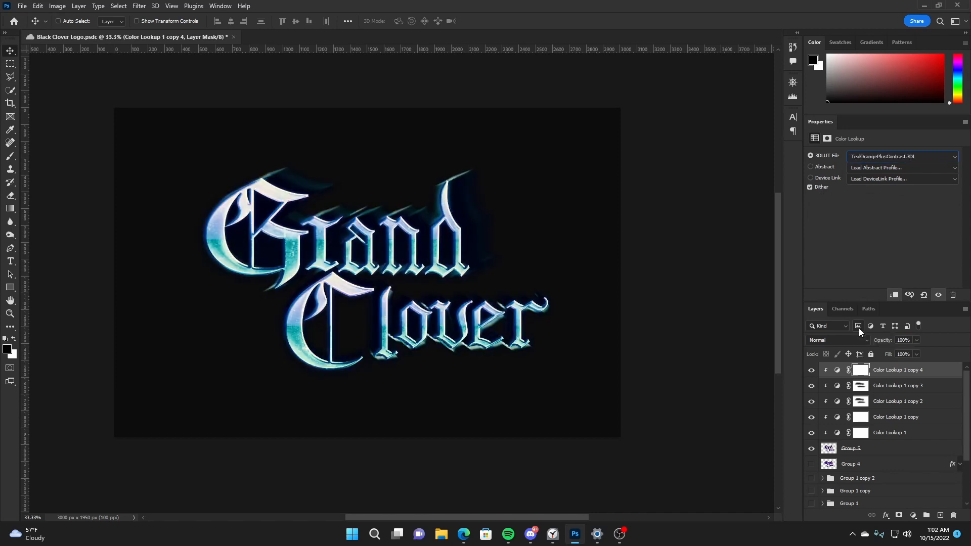
key("Down")
key("Up")
left_click(853, 343)
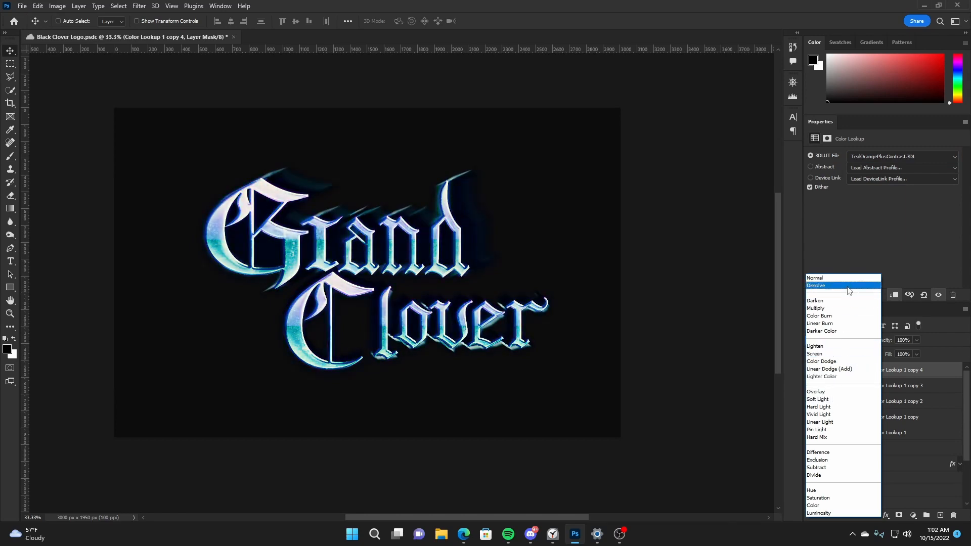
key("Escape")
- Paint black with the soft 300 px brush on the mask of "Color Lookup 1 copy 4" over the upper halves of both words and save
key("ctrl+plus")
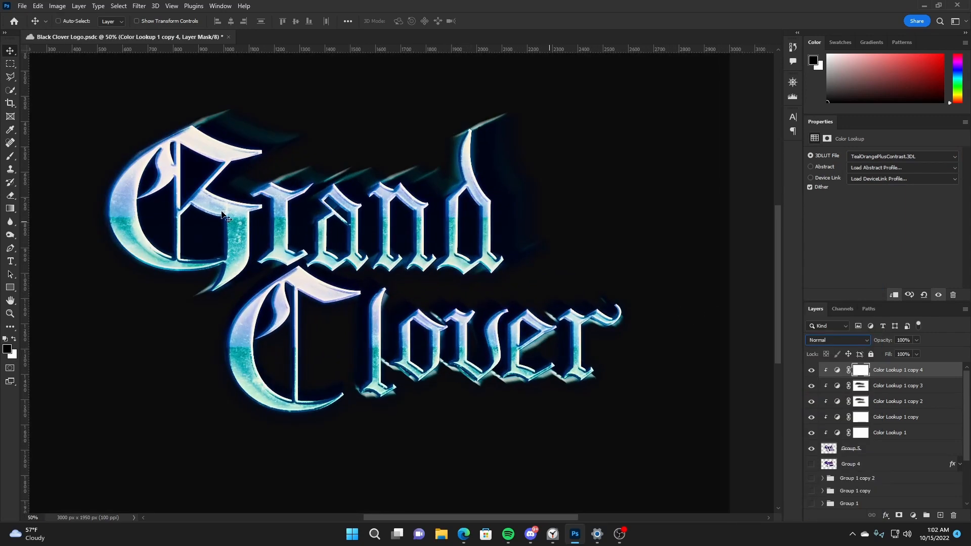
key("b")
mouse_move(104, 191)
left_mouse_down()
mouse_move(138, 179)
mouse_move(82, 154)
mouse_move(119, 148)
mouse_move(99, 166)
mouse_move(120, 146)
mouse_move(222, 127)
left_mouse_up()
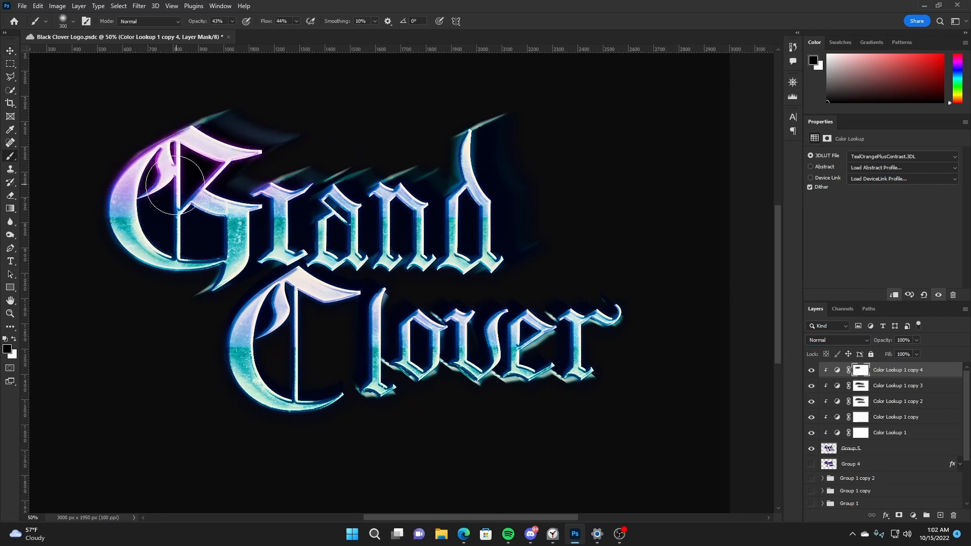
mouse_move(178, 205)
left_mouse_down()
mouse_move(509, 192)
mouse_move(411, 200)
mouse_move(455, 154)
mouse_move(603, 122)
mouse_move(566, 186)
mouse_move(415, 204)
left_mouse_up()
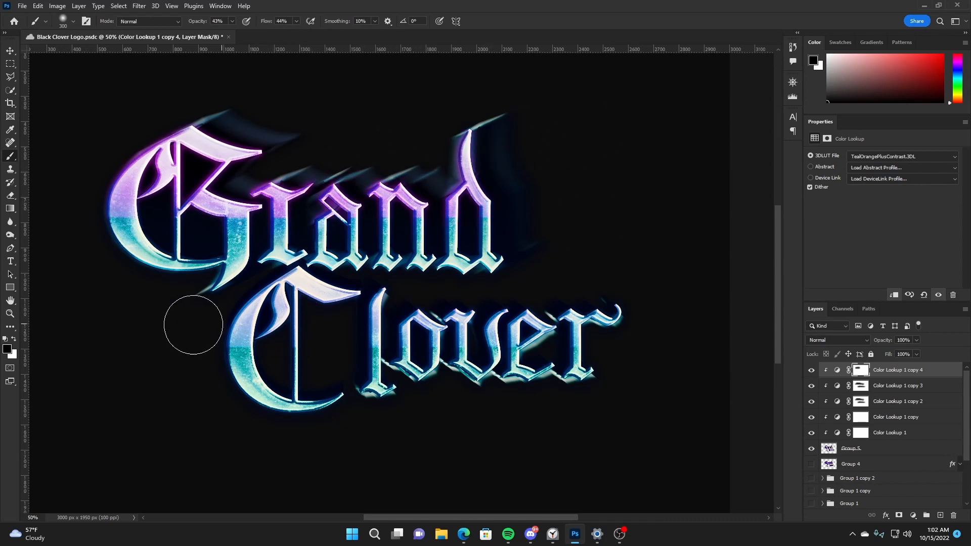
mouse_move(204, 313)
left_mouse_down()
mouse_move(450, 305)
mouse_move(437, 295)
mouse_move(317, 279)
mouse_move(333, 316)
mouse_move(293, 316)
mouse_move(286, 329)
mouse_move(592, 330)
mouse_move(327, 332)
mouse_move(450, 325)
mouse_move(373, 326)
left_mouse_up()
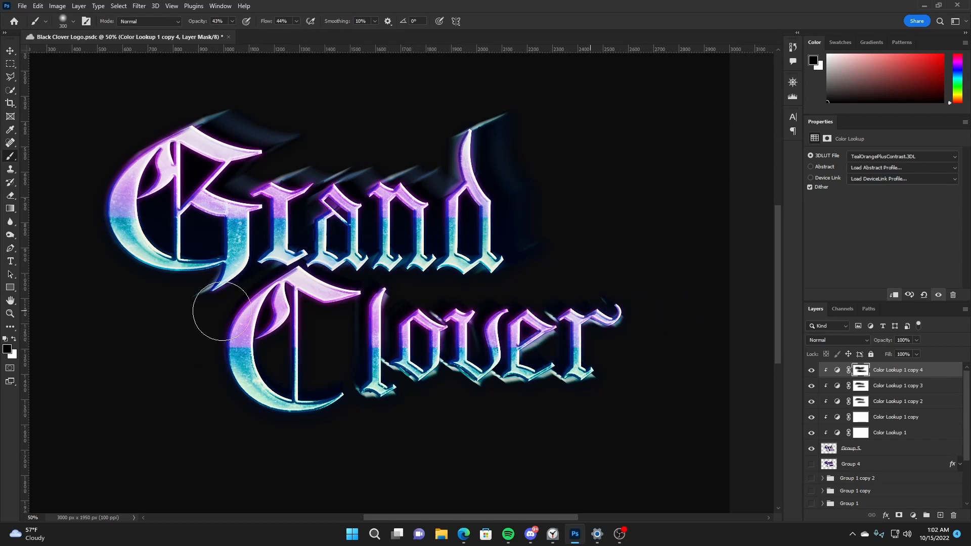
key("v")
key("ctrl+minus")
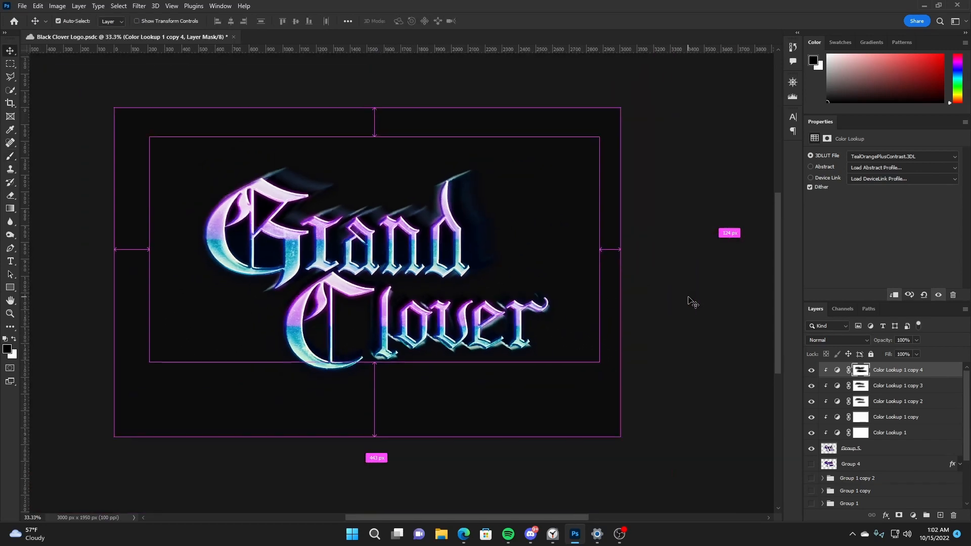
key("ctrl+s")
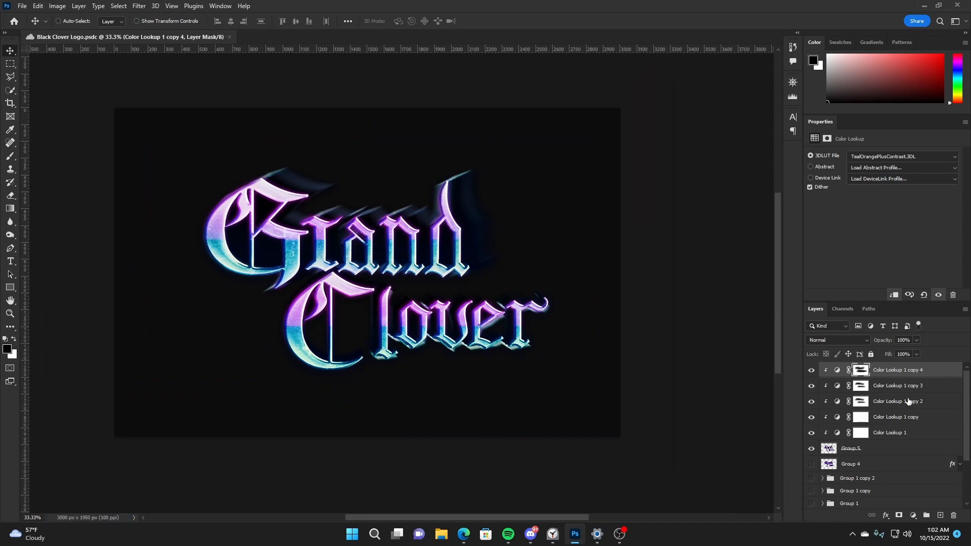
- Group "Group 5" with its clipped Color Lookup layers, duplicate the group, merge the copy into one layer, and save
scroll(907, 455, "down", 2)
left_click(876, 385, "shift")
key("ctrl+g")
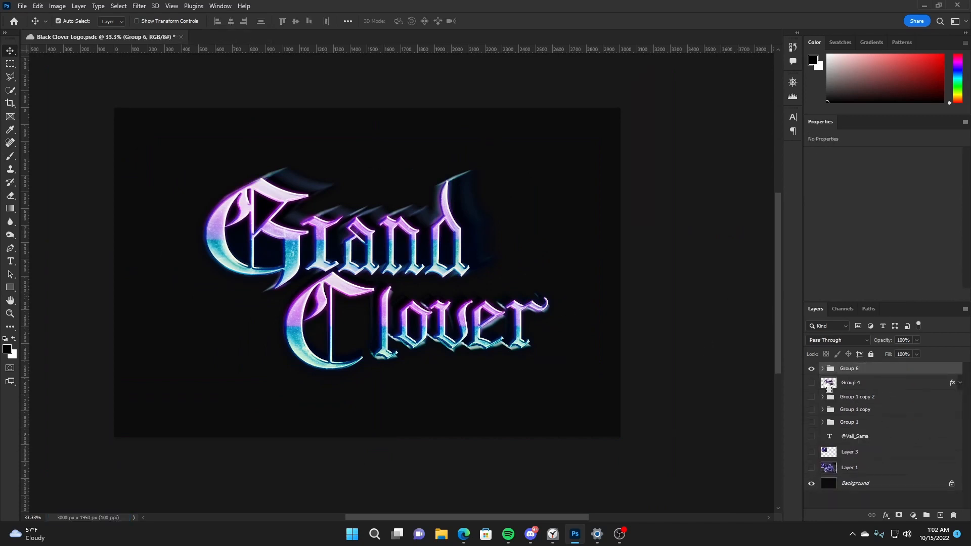
key("ctrl+j")
key("ctrl+e")
key("ctrl+s")
- Center the merged logo layer "Group 6 copy" horizontally on the canvas
left_click_drag(469, 306, 461, 305)
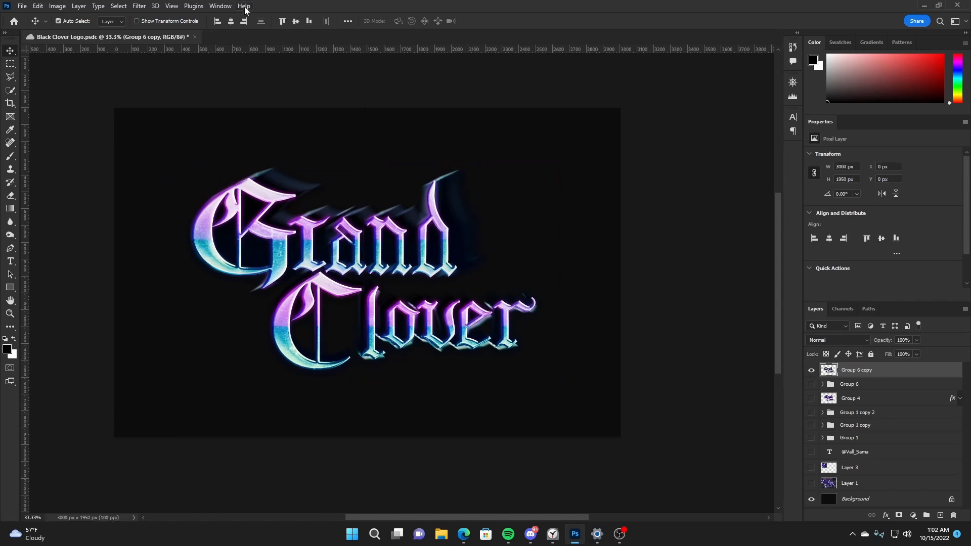
left_click(231, 21)
key("ctrl+a")
key("ctrl+d")
- Duplicate the merged logo and set up the Cutout filter on the copy with Number of Levels 8 and Edge Simplicity 0
key("ctrl+j")
scroll(708, 227, "up", 1)
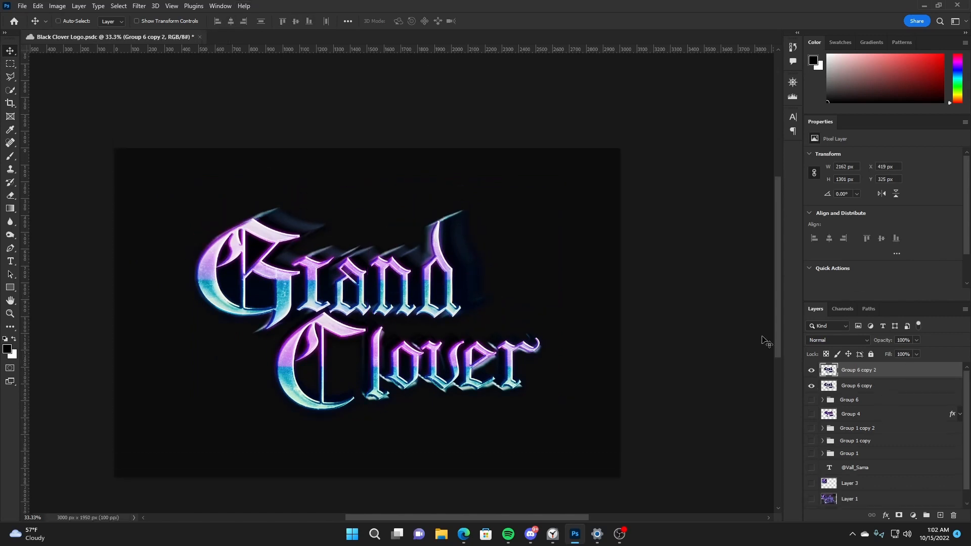
left_click(139, 6)
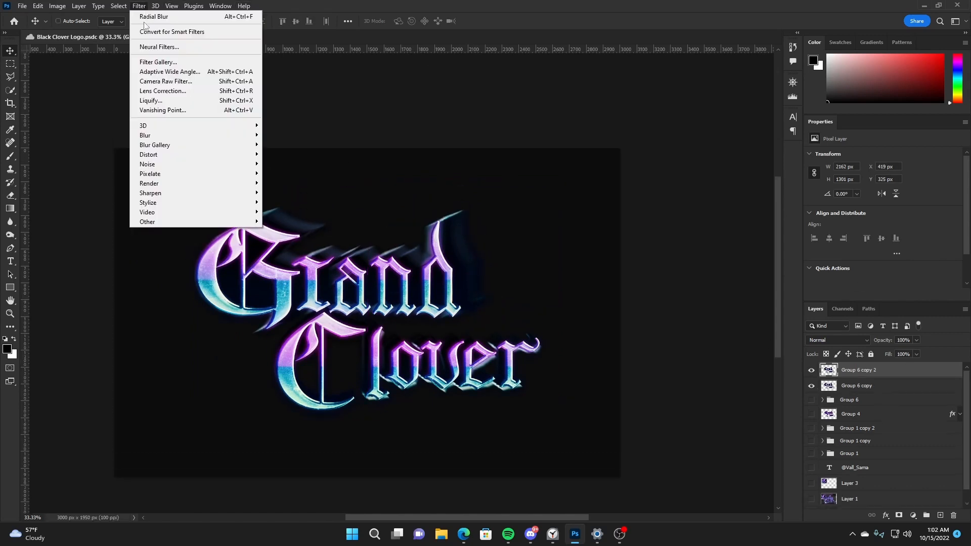
left_click(185, 66)
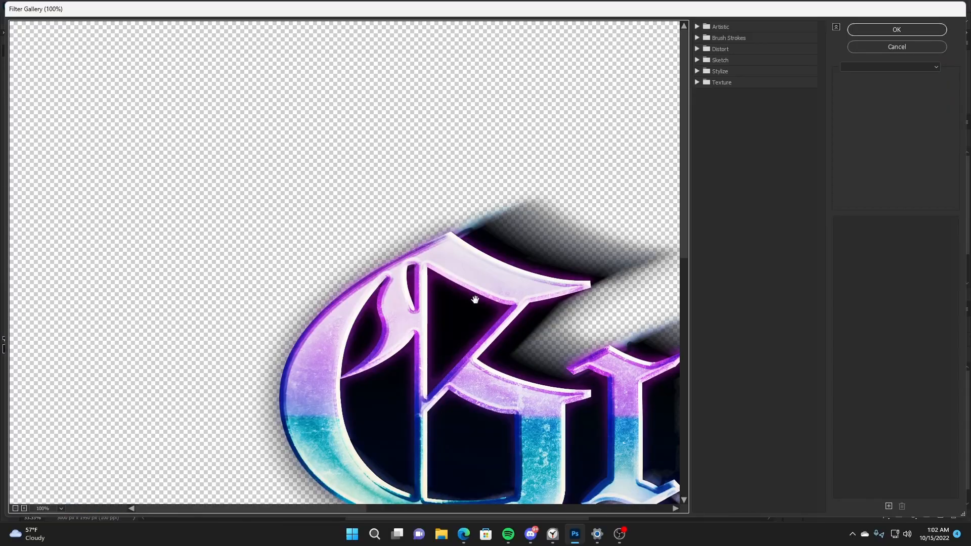
key("ctrl+minus")
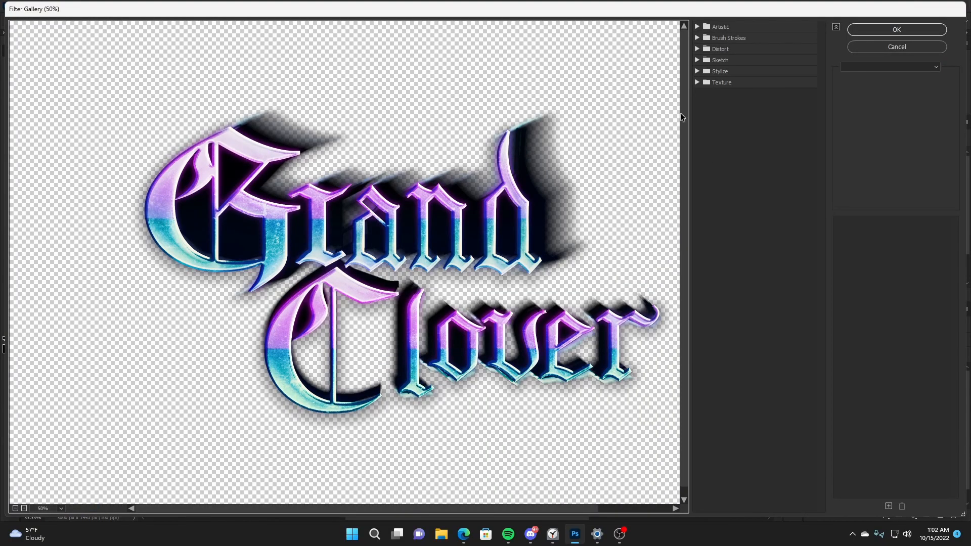
left_click(698, 27)
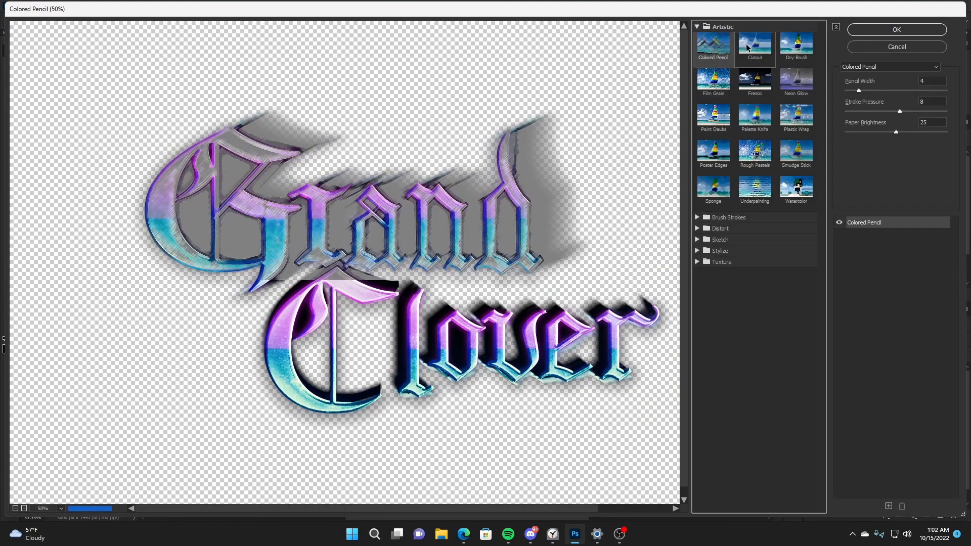
left_click(749, 49)
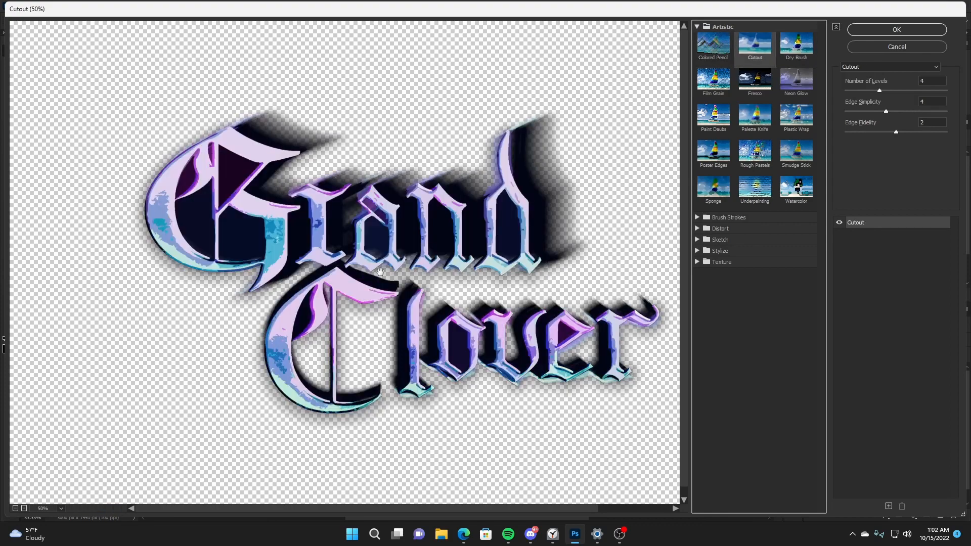
left_click_drag(885, 91, 947, 91)
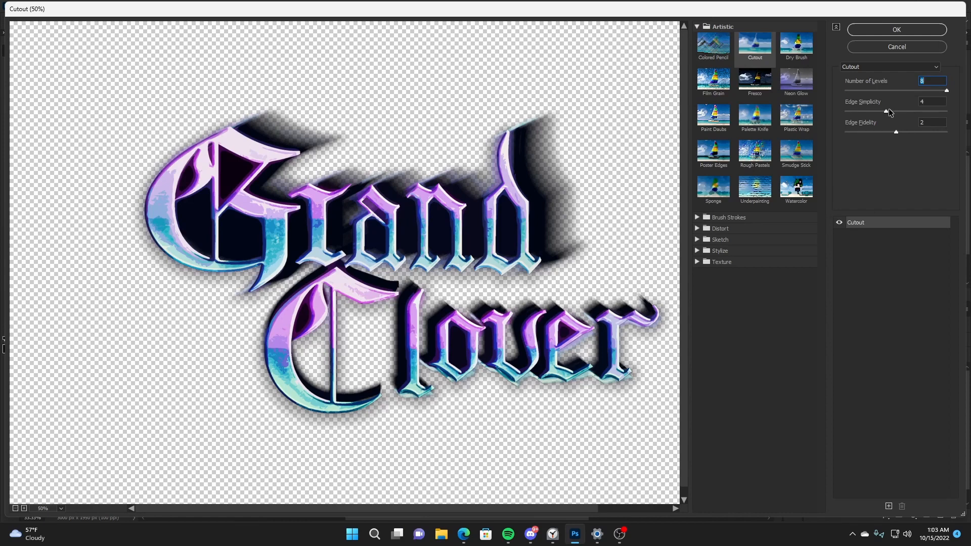
left_click_drag(890, 112, 908, 112)
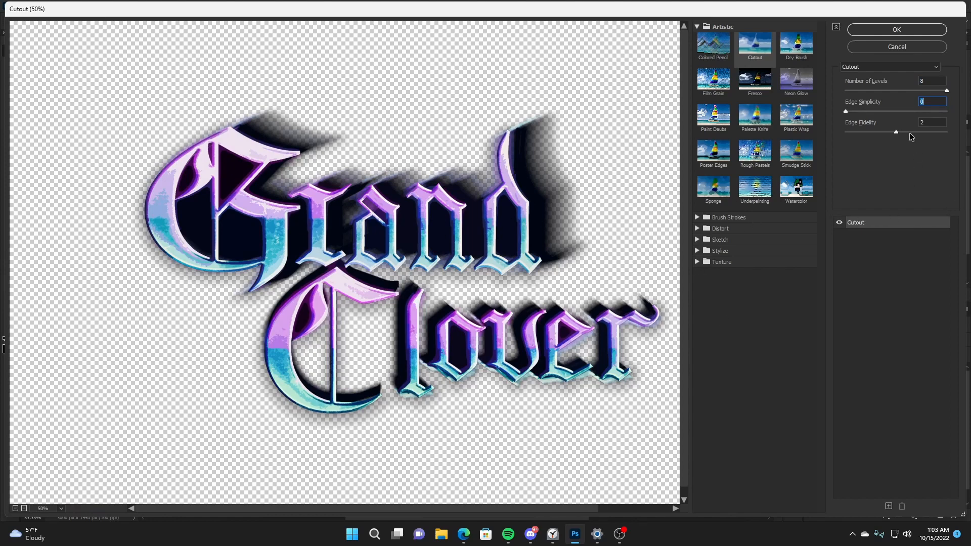
key("Tab")
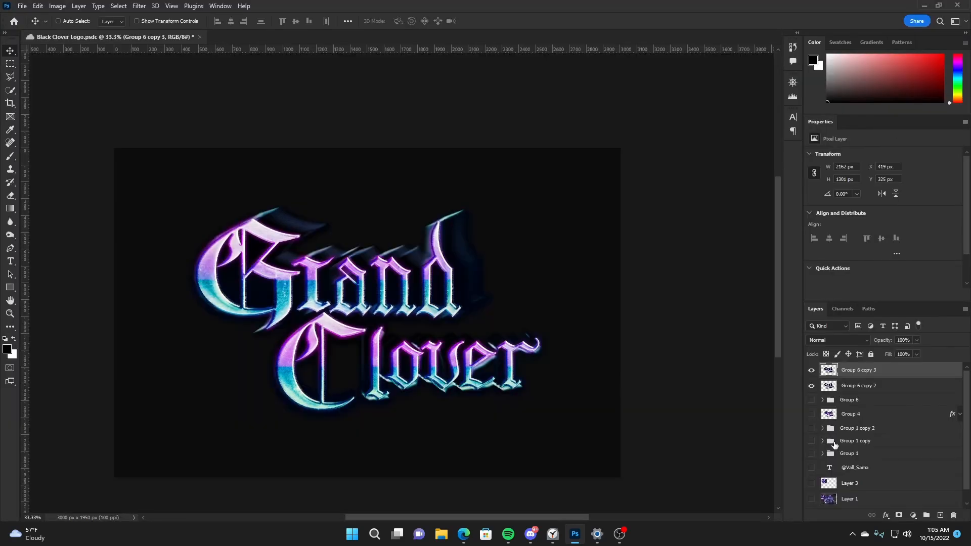
- Merge "Group 6 copy 3" with "Group 6 copy 2", center the result horizontally on the canvas, and save the document
left_click(873, 392, "shift")
key("ctrl+e")
left_click_drag(538, 337, 551, 337)
key("ctrl+a")
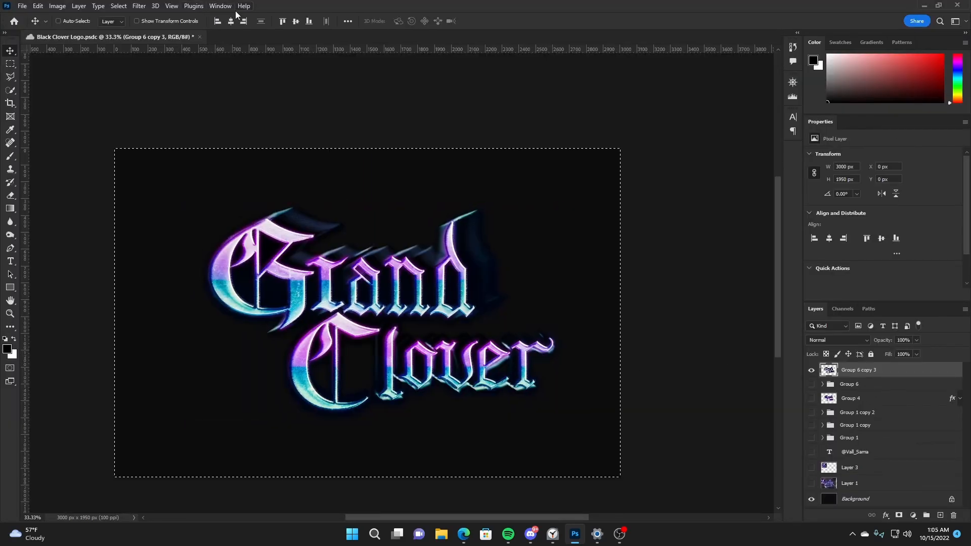
left_click(231, 22)
key("ctrl+d")
key("ctrl+s")
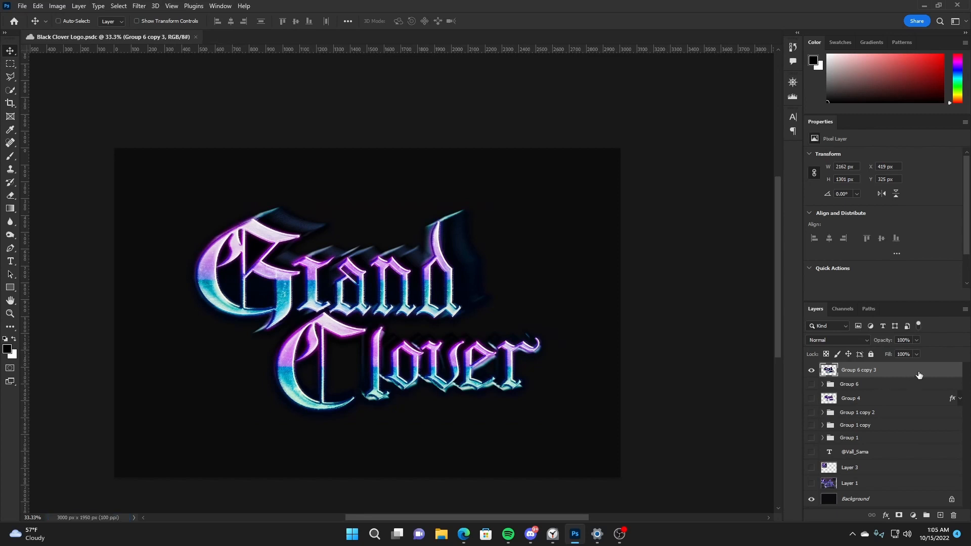
left_click(580, 335)
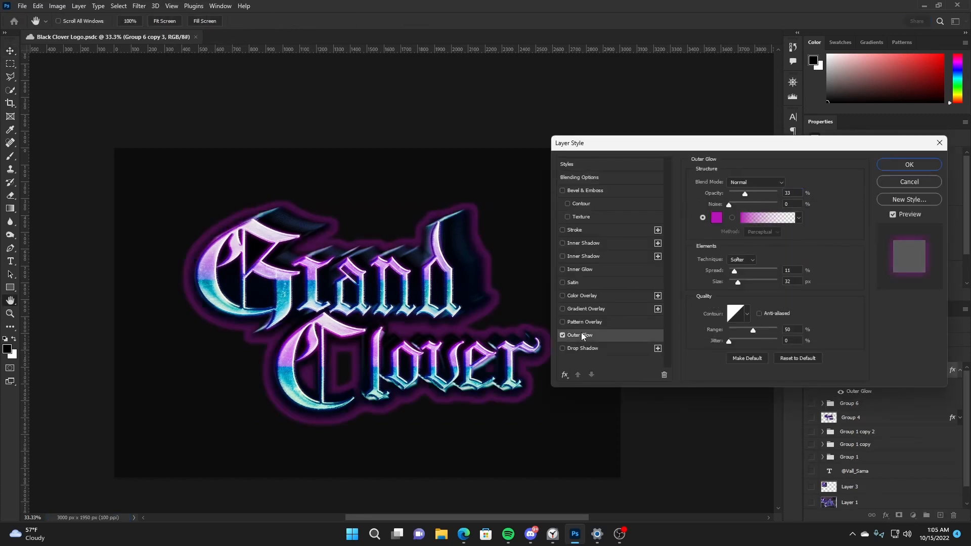
left_click_drag(741, 282, 764, 282)
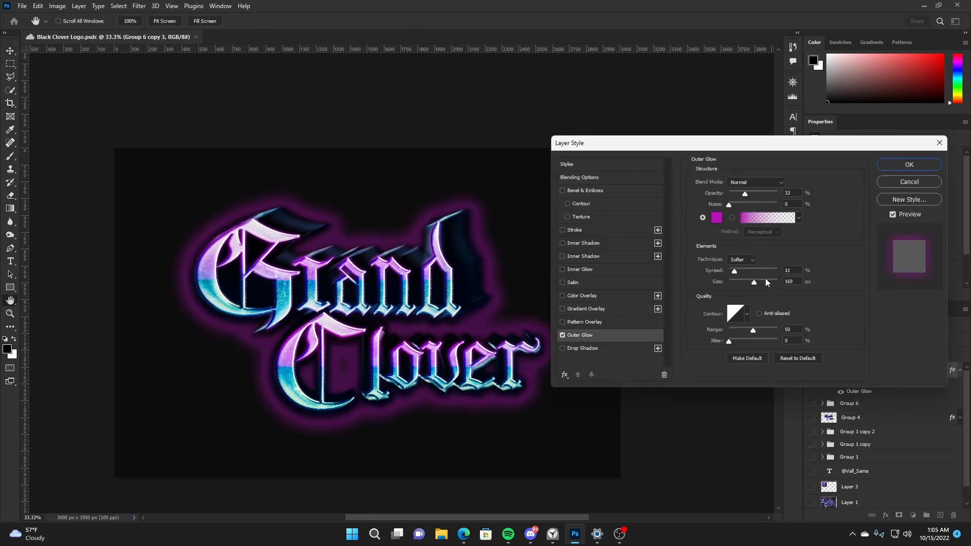
left_click(563, 336)
left_click(913, 180)
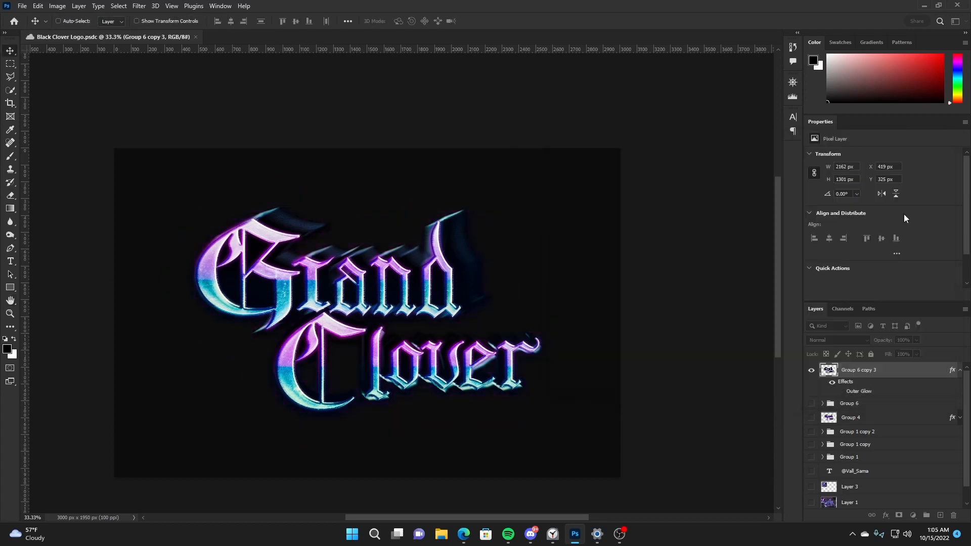
- Add a new layer between "Group 6 copy 3" and "Group 6" and start a black Pen shape at the lower part of the "G"
left_click(920, 386)
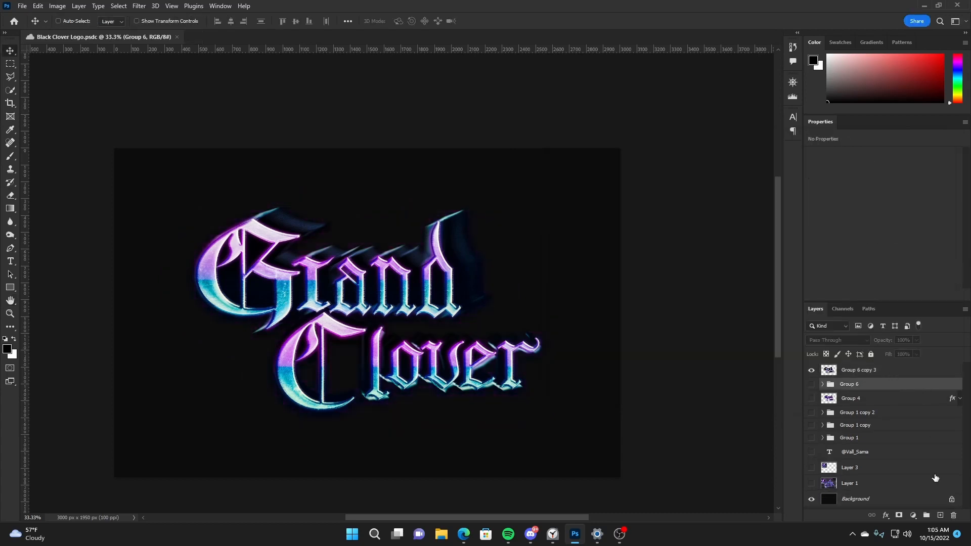
left_click(940, 516)
left_click(11, 250)
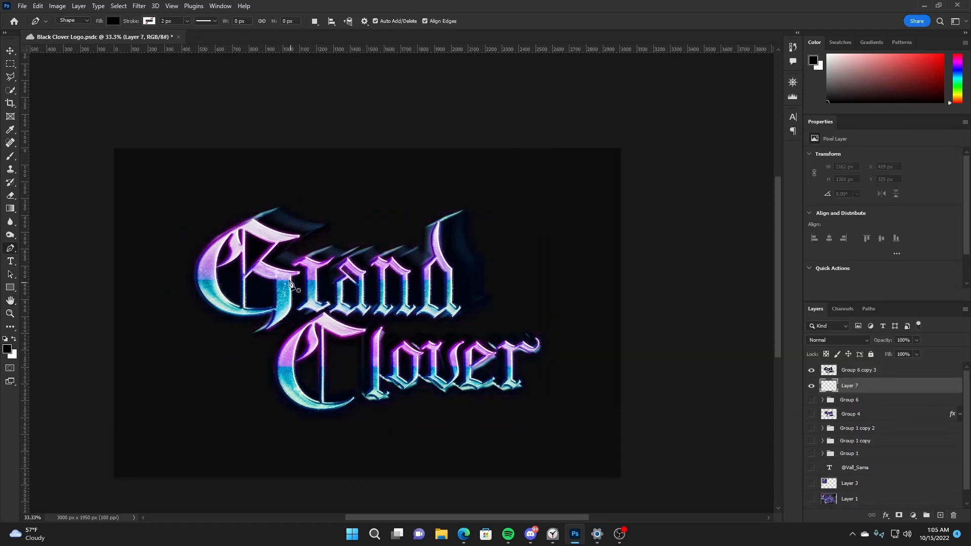
left_click(223, 292)
left_click_drag(218, 328, 248, 306)
key("ctrl+z")
key("ctrl+z")
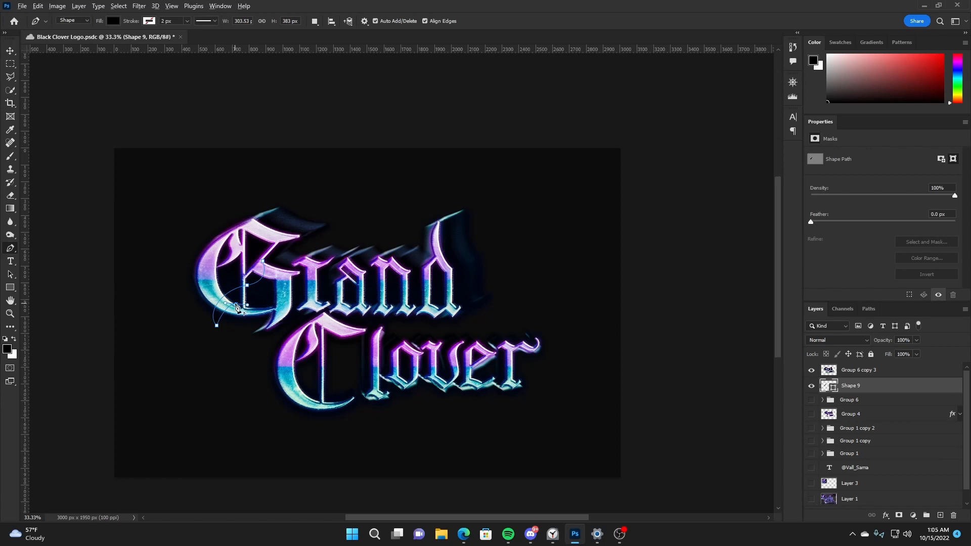
- Finish the black curved Pen shape behind the logo, sweeping under "Clover" and back across "Grand", about 1918 × 855 px
left_click(279, 380)
left_click(346, 391)
left_click_drag(447, 367, 470, 365)
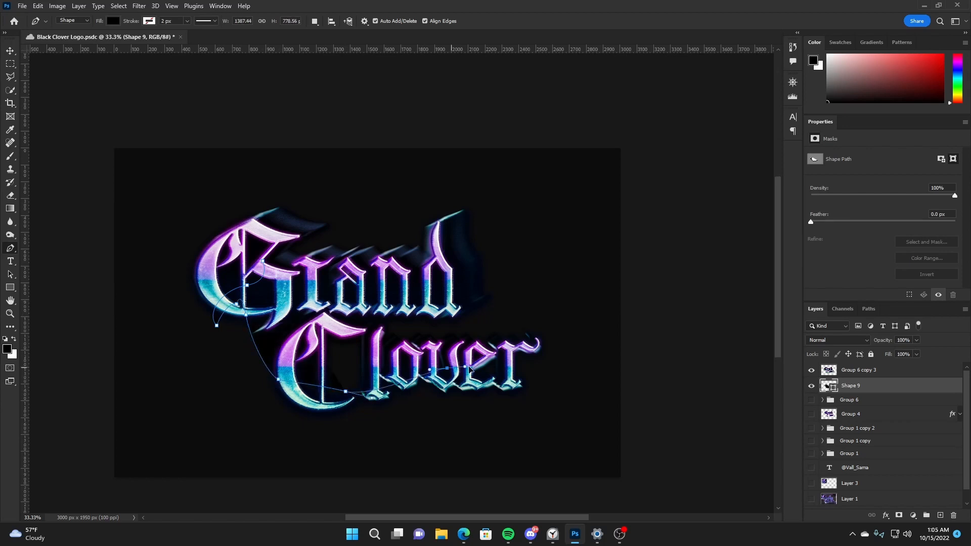
left_click_drag(536, 316, 542, 298)
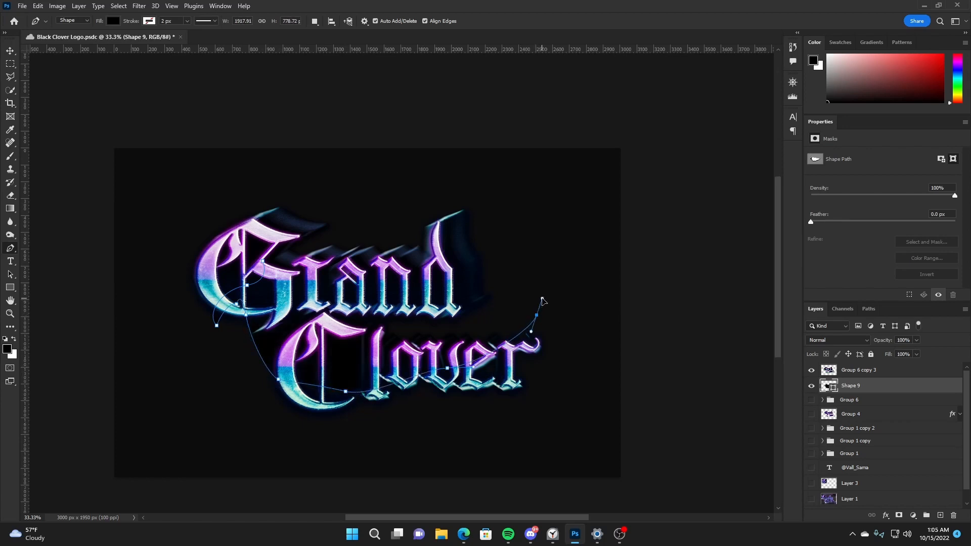
left_click_drag(485, 339, 465, 329)
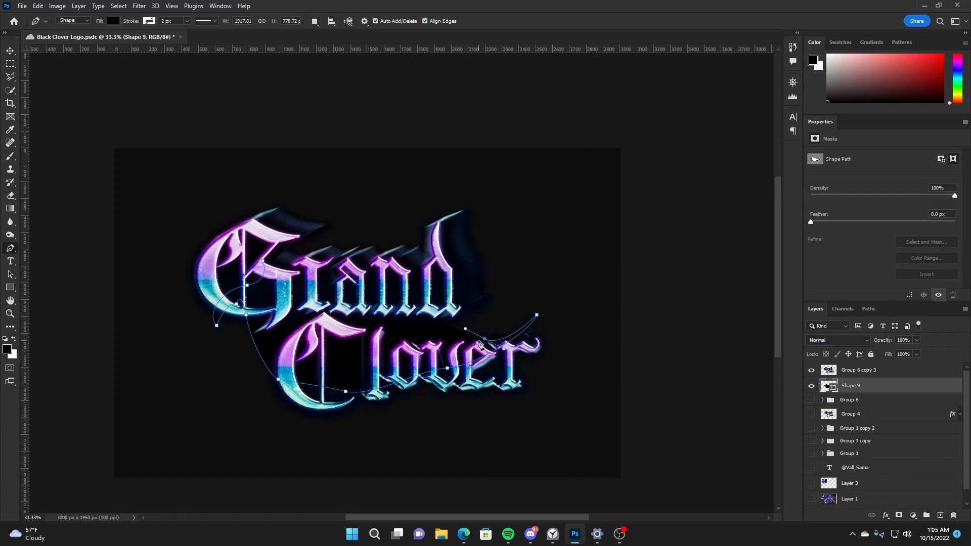
left_click_drag(469, 281, 418, 262)
left_click(468, 283, "alt")
left_click_drag(368, 279, 358, 279)
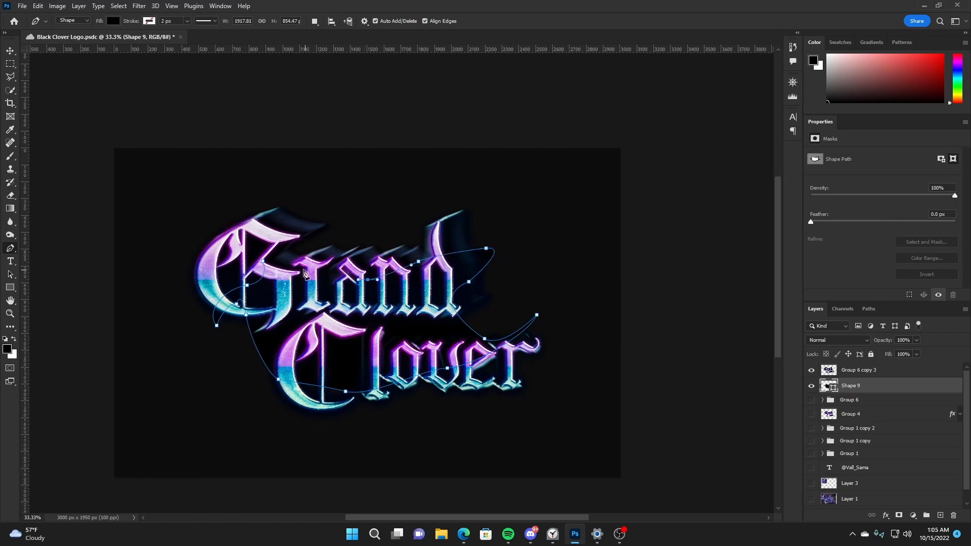
left_click(263, 262)
key("v")
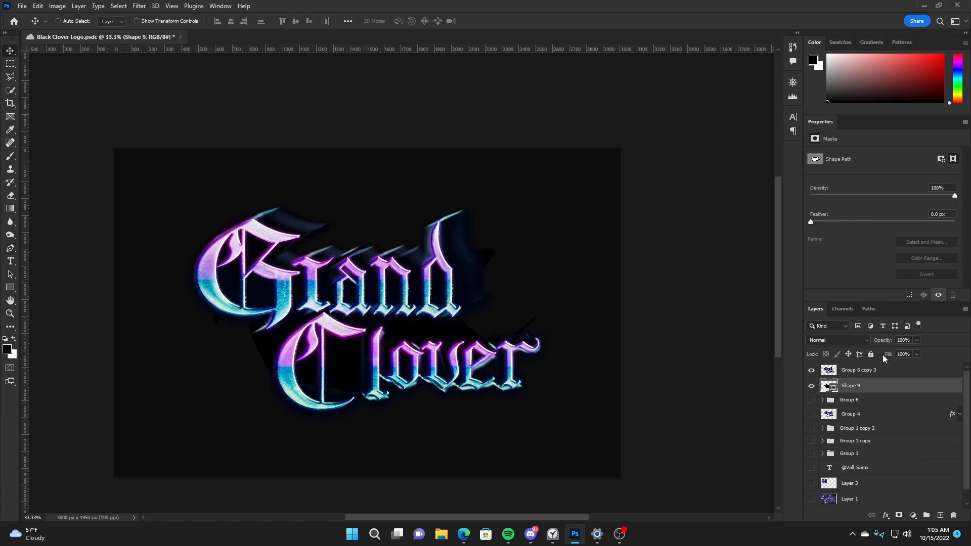
- Load the outline of "Shape 9" as a selection, hide the shape, and add a new empty layer above it
left_click(829, 386, "ctrl")
left_click(811, 386)
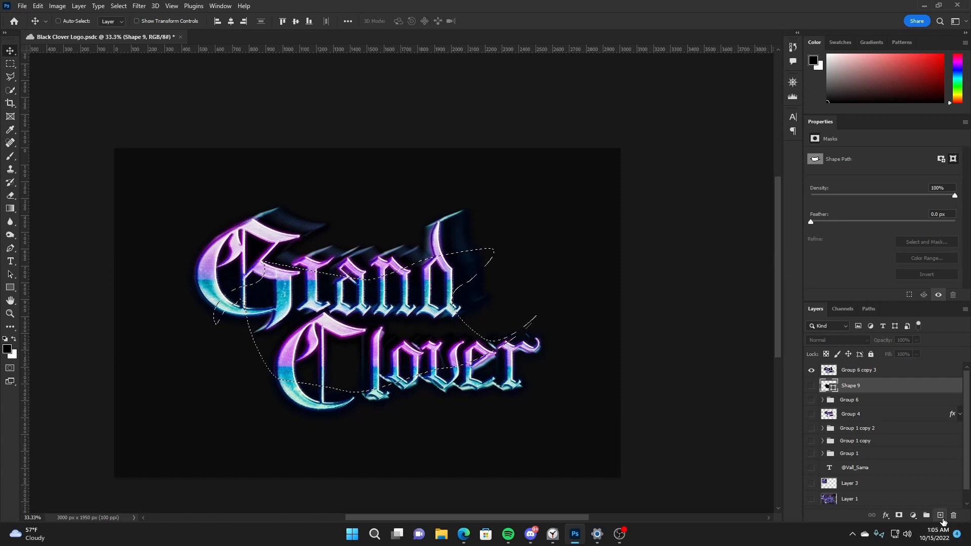
left_click(940, 515)
- Brush the selected area softly with a purple sampled from the "G", enlarging the brush to 600 px, and deselect
key("b")
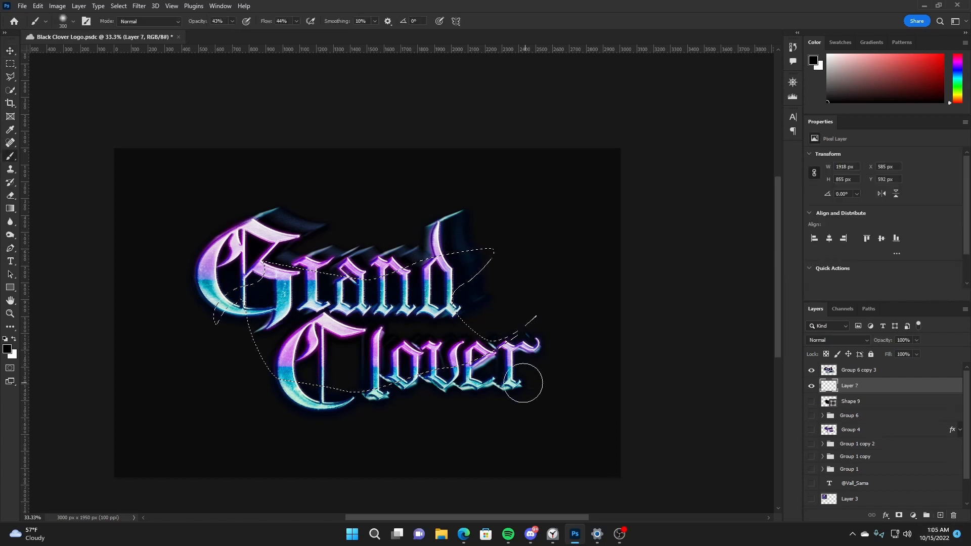
left_click(229, 233, "alt")
key("]")
key("]")
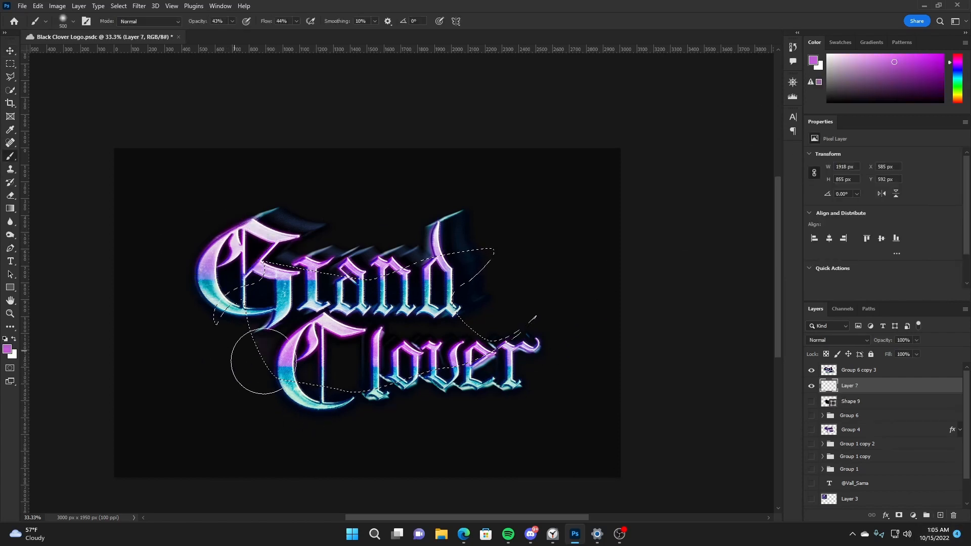
left_click_drag(230, 338, 238, 381)
key("]")
left_click_drag(367, 423, 316, 415)
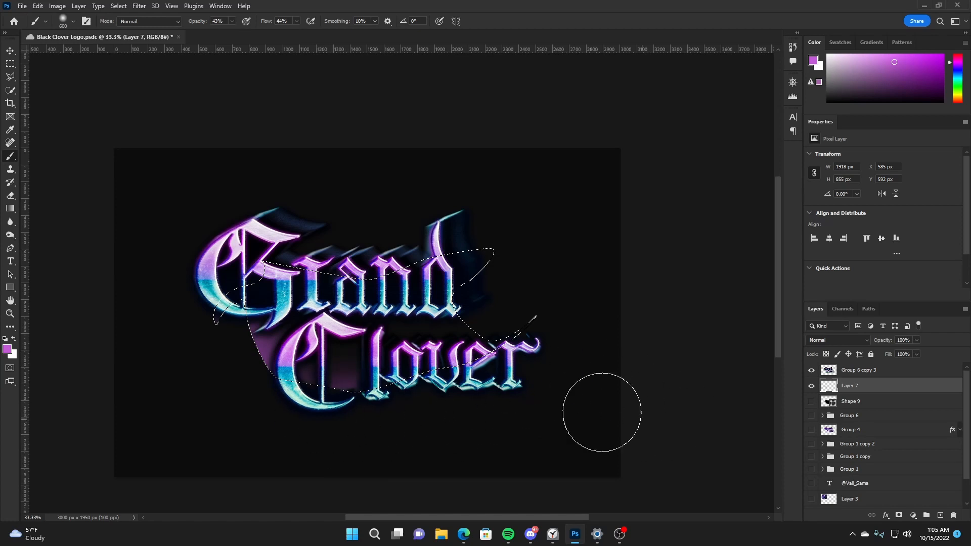
mouse_move(478, 278)
left_mouse_down()
mouse_move(500, 329)
mouse_move(483, 307)
left_mouse_up()
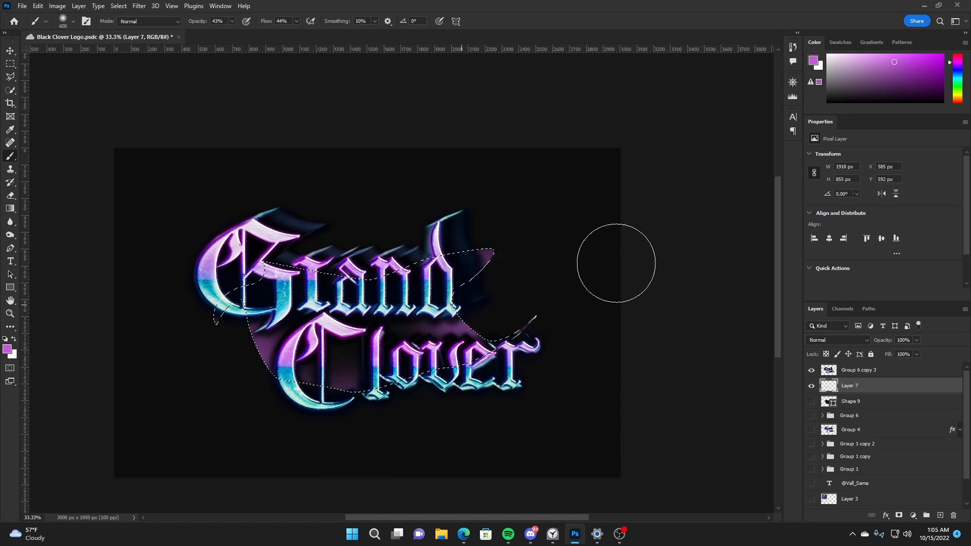
key("ctrl+d")
key("v")
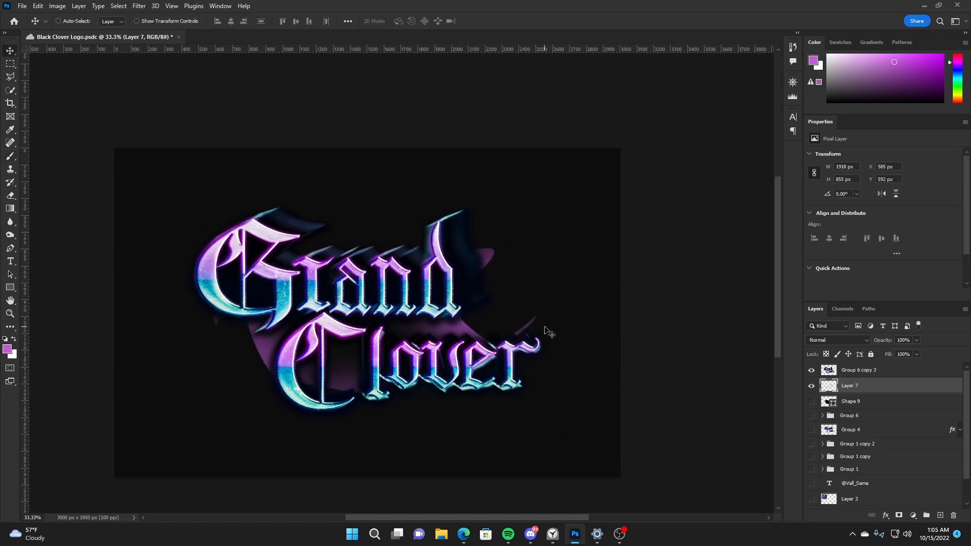
- Save the document and add a purple Outer Glow to "Layer 7" with opacity 26% and size 196 px
left_click(536, 317)
key("ctrl+s")
left_click(590, 335)
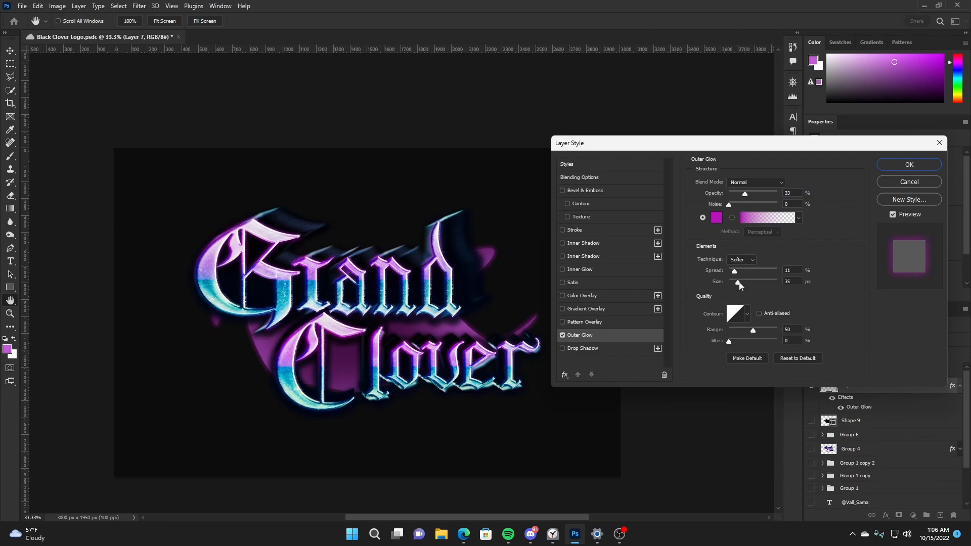
left_click_drag(739, 284, 767, 273)
mouse_move(748, 194)
left_mouse_down()
mouse_move(729, 192)
mouse_move(750, 193)
mouse_move(742, 193)
left_mouse_up()
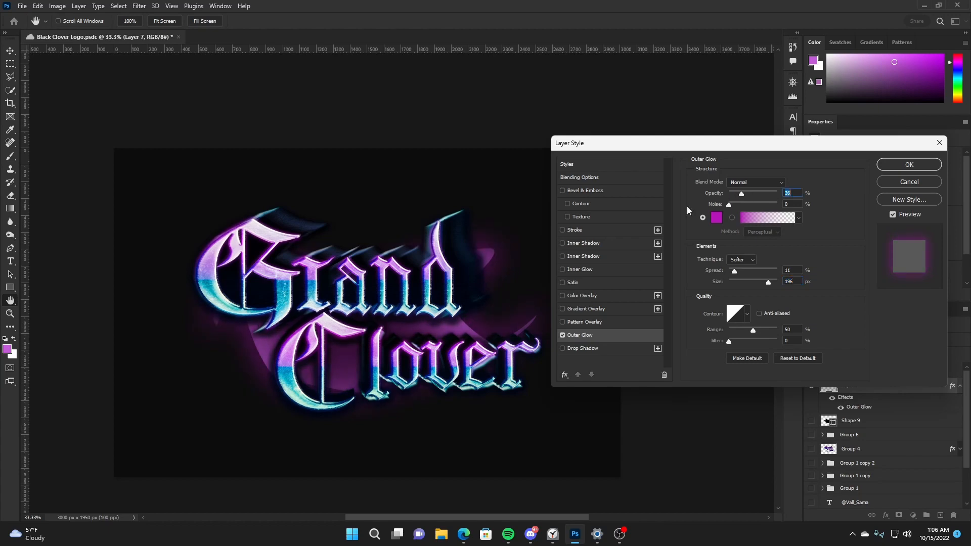
- Add two white Inner Shadows in Overlay mode to the layer, the first sized 21 px and the second at 20% opacity
left_click(605, 243)
mouse_move(733, 250)
left_mouse_down()
mouse_move(758, 239)
mouse_move(721, 244)
left_mouse_up()
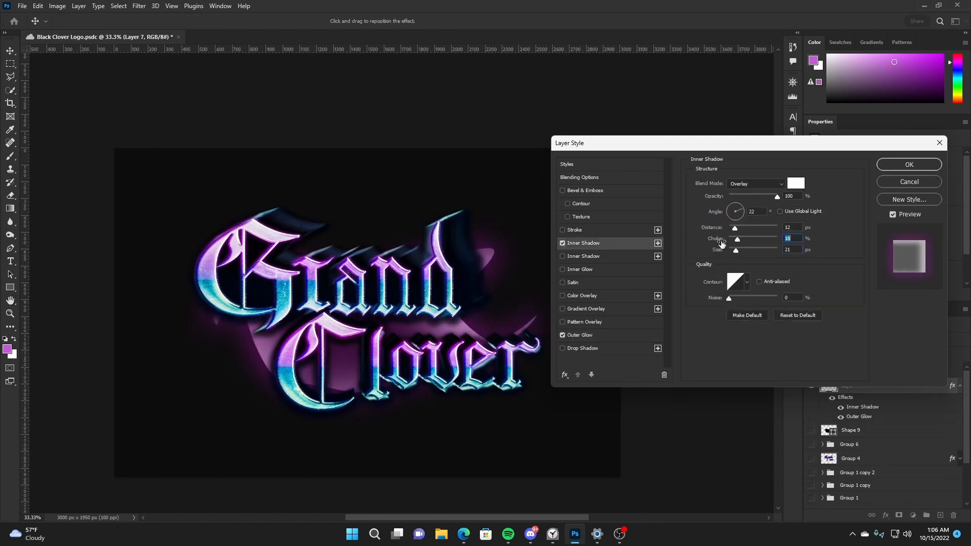
left_click(593, 257)
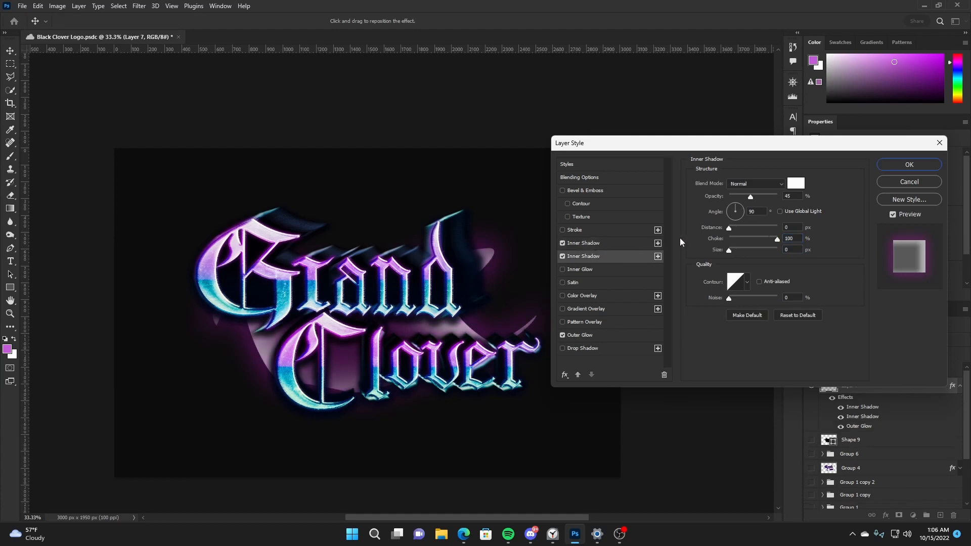
left_click(768, 183)
left_click(749, 292)
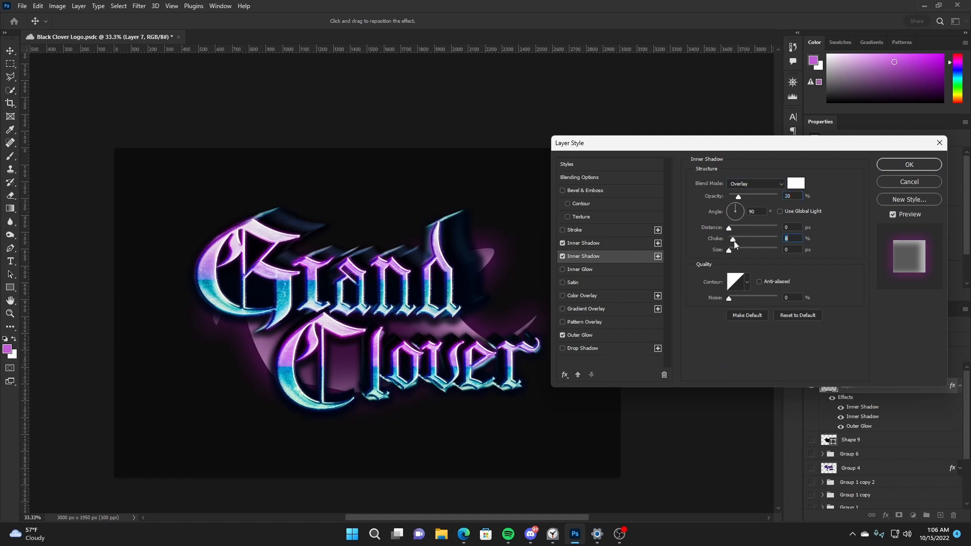
left_click_drag(729, 250, 740, 250)
key("Tab")
- Add a purple Inner Glow in Overlay mode, reduce its opacity, and apply the layer style
left_click(598, 269)
left_click(716, 217)
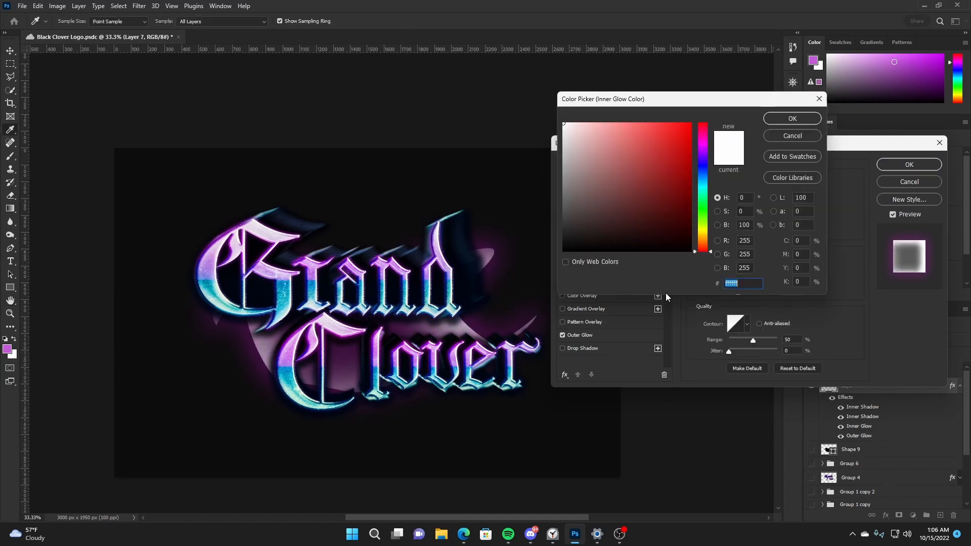
left_click(701, 148)
left_click_drag(683, 129, 677, 111)
left_click(776, 119)
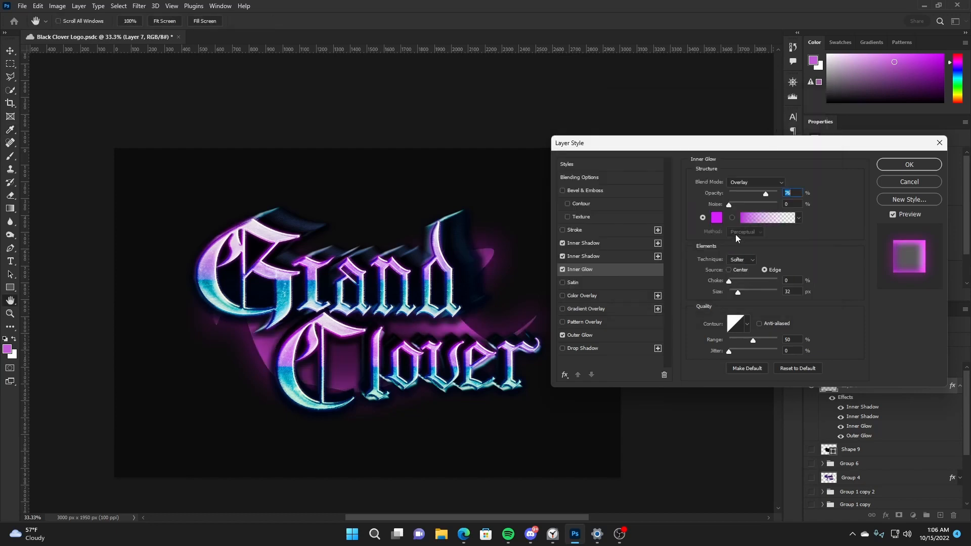
mouse_move(769, 194)
left_mouse_down()
mouse_move(749, 192)
mouse_move(759, 194)
left_mouse_up()
left_click(899, 166)
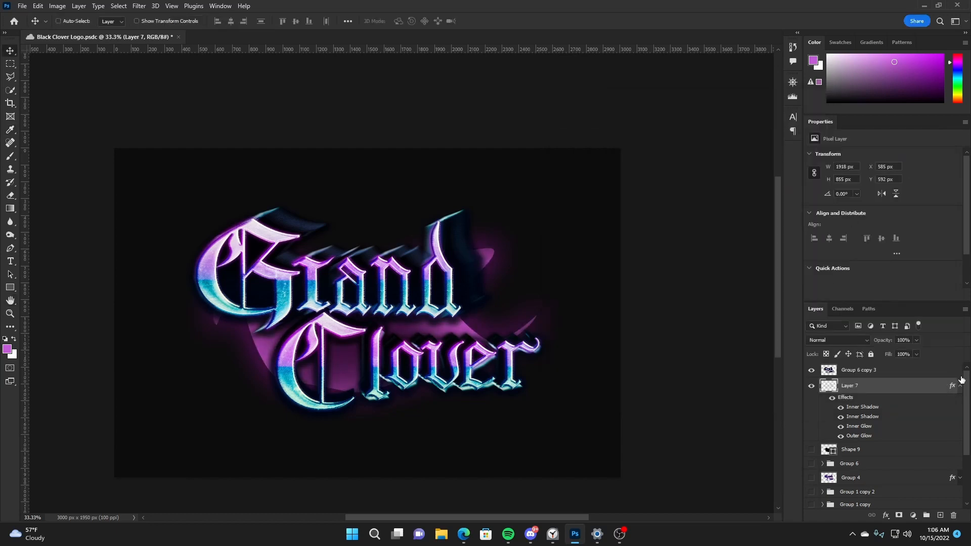
- Duplicate "Layer 7", rotate the copy, and place it behind "Grand" at X 311 px, Y 375 px
key("ctrl+j")
key("ctrl+t")
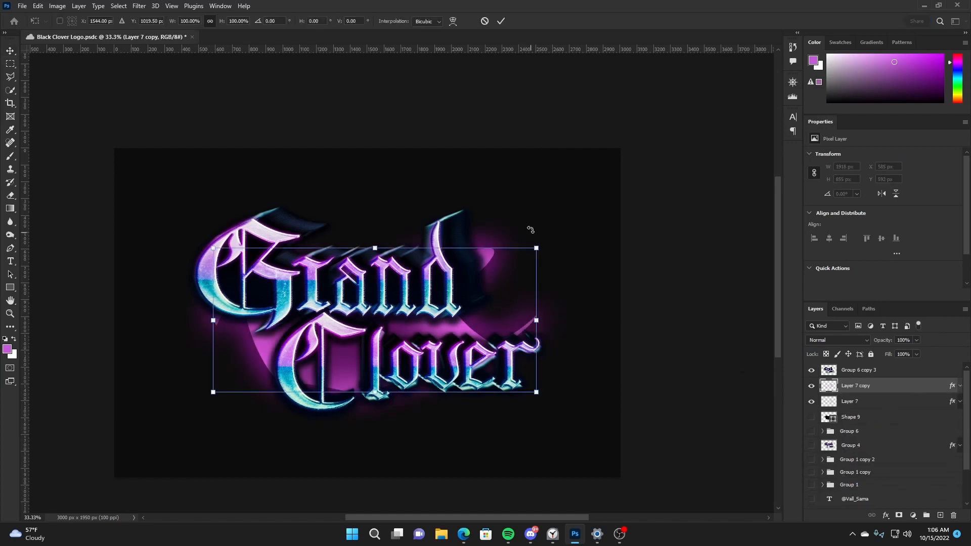
left_click_drag(540, 251, 335, 362)
key("Return")
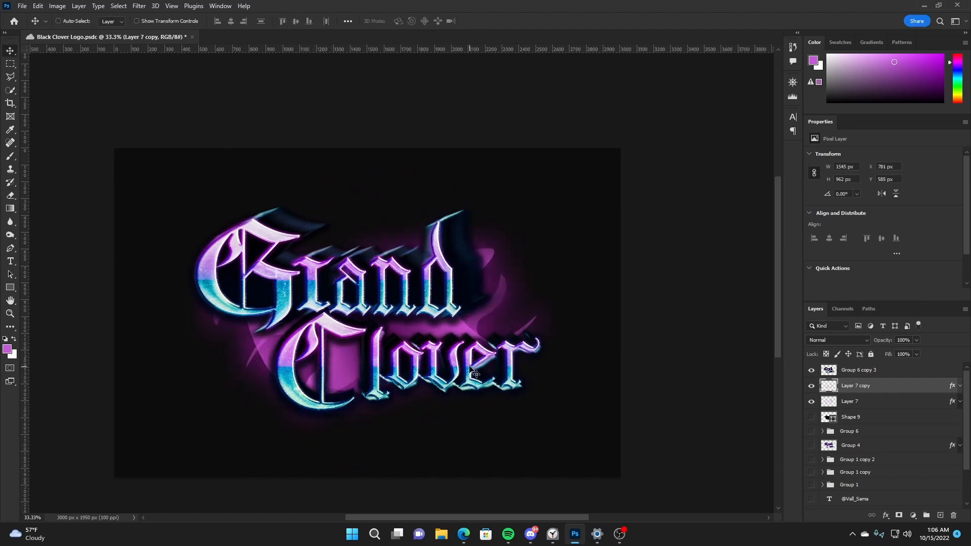
left_click_drag(475, 373, 415, 328)
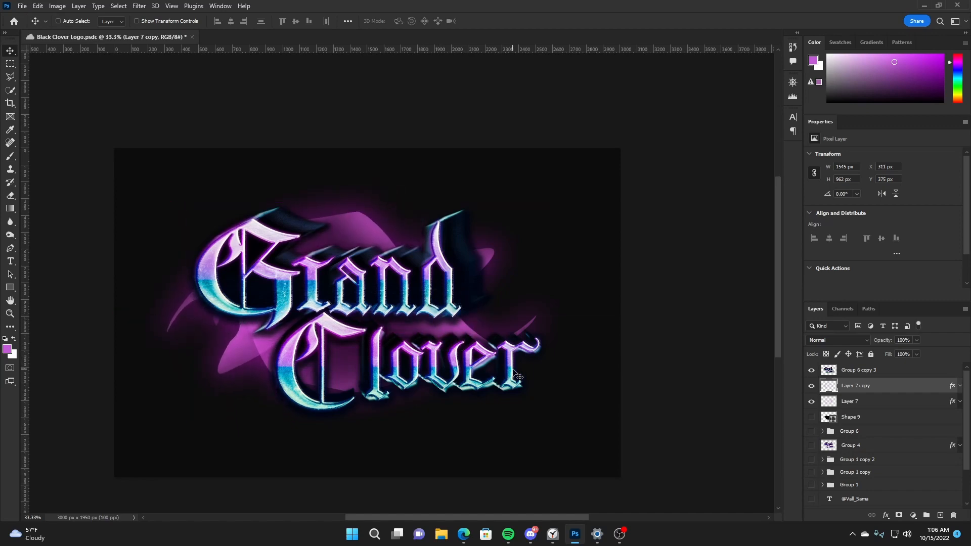
- Move both purple shape layers right, reposition "Layer 7 copy" at X 419 px, Y 384 px, and save the document
left_click(882, 401, "shift")
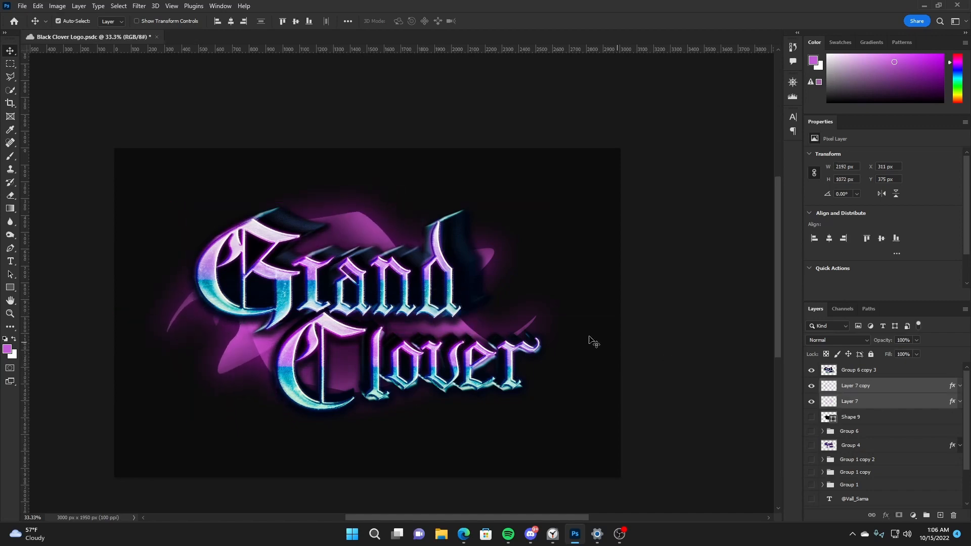
left_click_drag(569, 335, 556, 331)
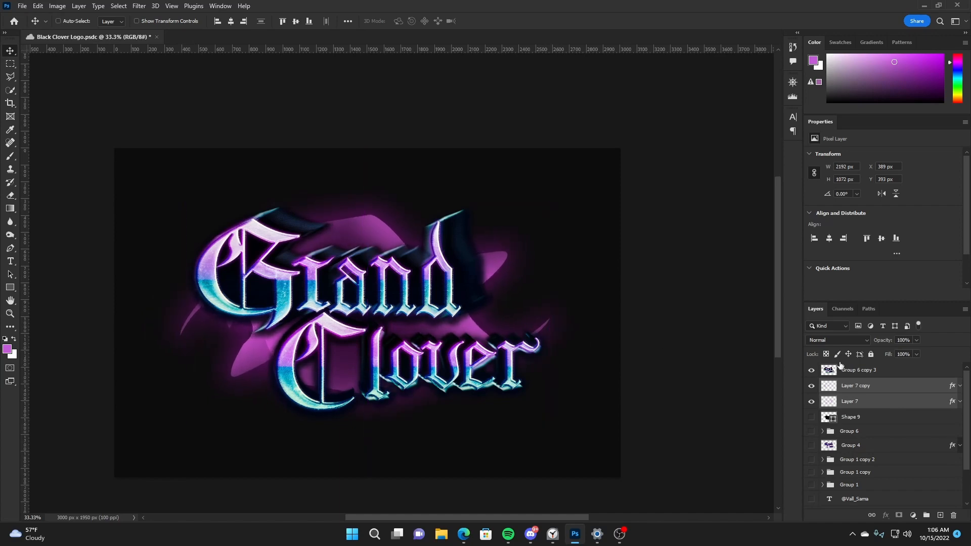
left_click(883, 382)
left_click(792, 82)
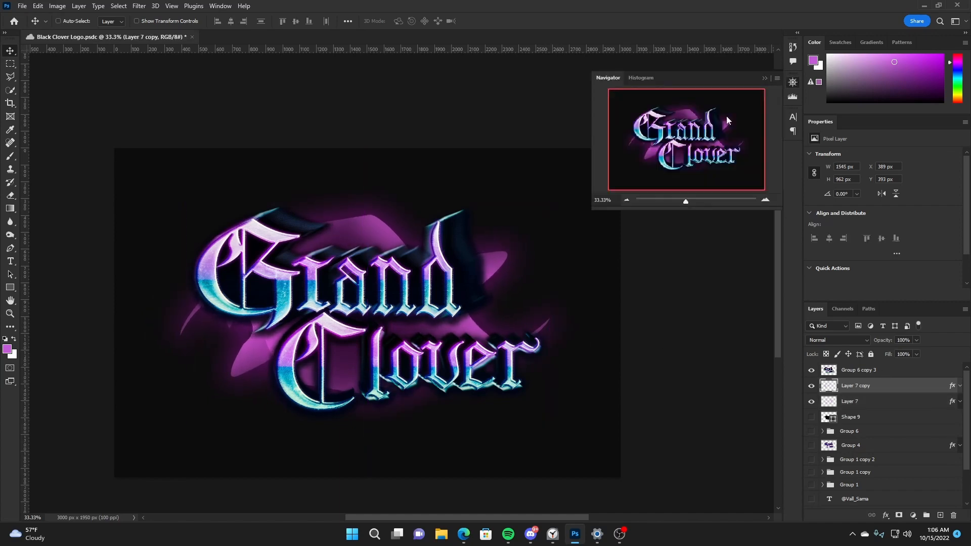
left_click(793, 83)
left_click_drag(459, 238, 456, 237)
key("e")
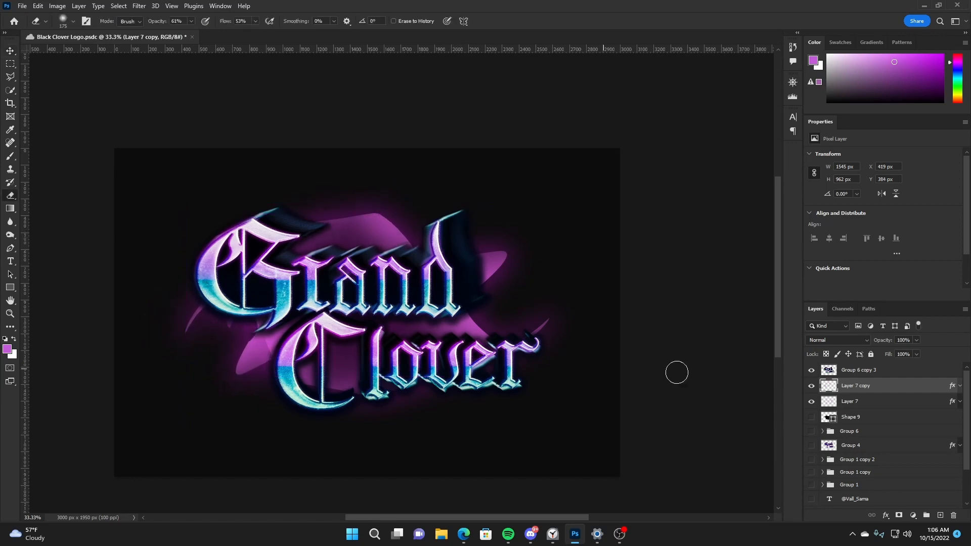
left_click(873, 402)
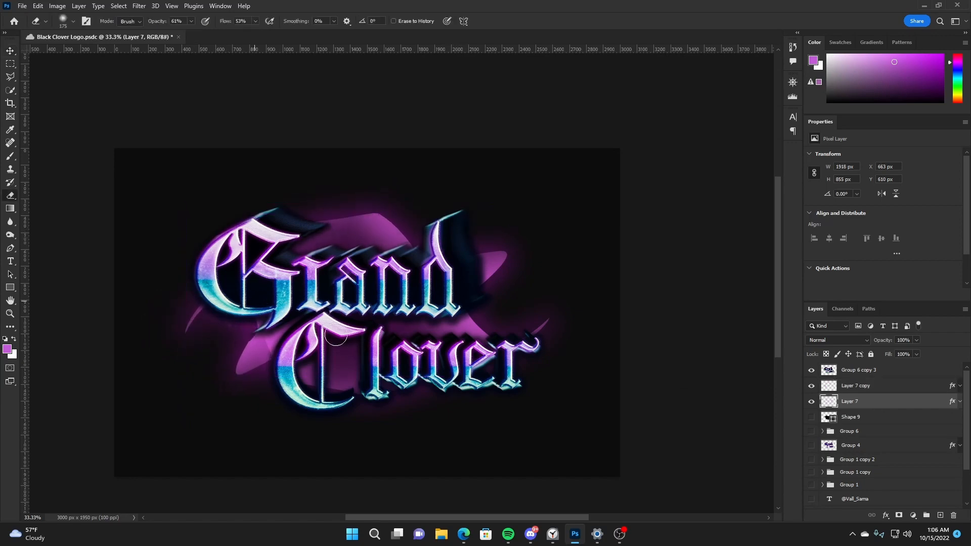
key("v")
key("ctrl+s")
- Shift "Layer 7 copy" up and to the left, then duplicate it and hide the original
left_click(856, 386)
left_click_drag(578, 334, 553, 316)
key("ctrl+j")
left_click(811, 402)
mouse_move(876, 388)
left_mouse_down()
mouse_move(873, 408)
mouse_move(871, 381)
left_mouse_up()
- Group the purple shape layers, hide the group, and merge duplicates of it into single backing layers
left_click(866, 418, "shift")
key("ctrl+g")
key("ctrl+j")
left_click(812, 398)
key("ctrl+e")
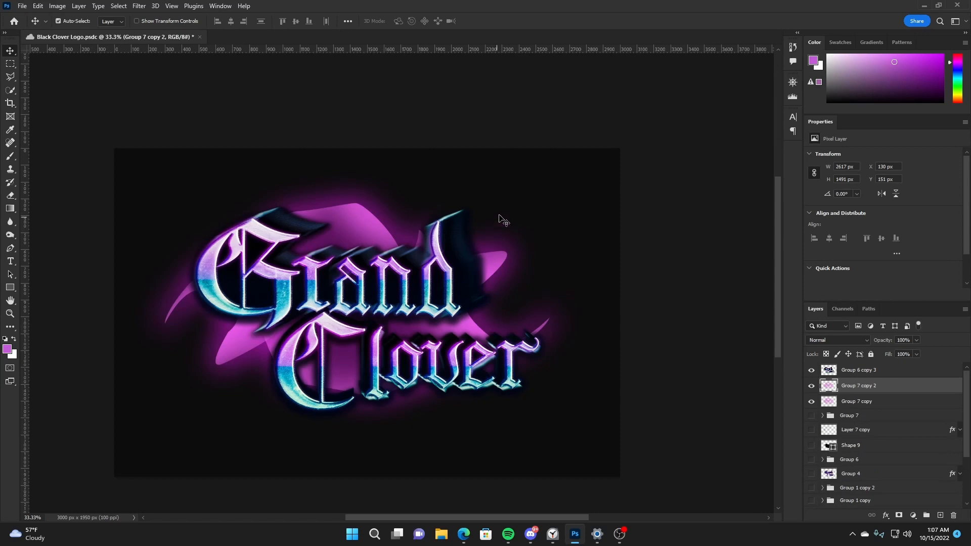
- Scale "Group 7 copy 2" down around its center to about 2255 × 1285 px
key("ctrl+t")
left_click_drag(585, 177, 550, 189)
key("Return")
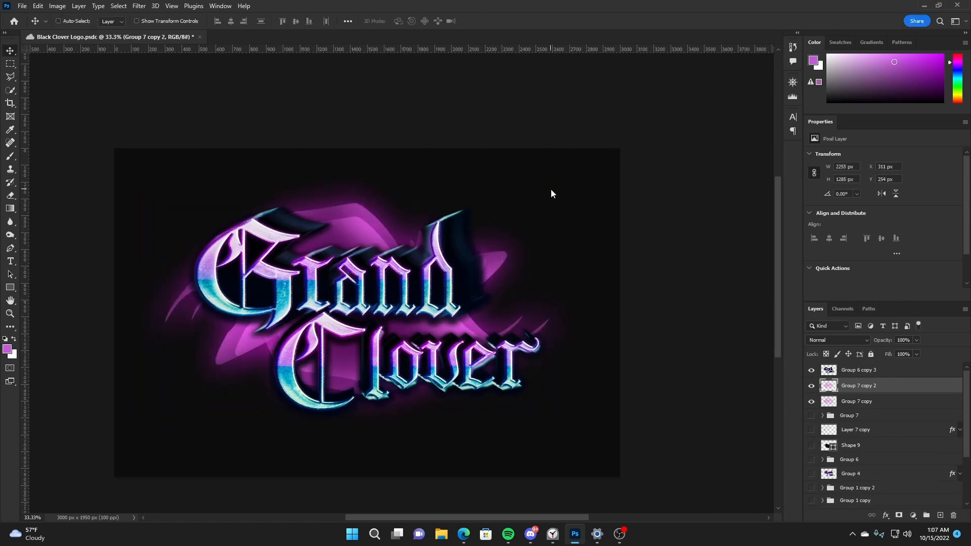
- Clip the smaller backing copy to "Group 7 copy", then duplicate it as a second clipped layer and reposition both
left_click(868, 392, "alt")
key("ctrl+j")
left_click(867, 401, "shift")
left_click_drag(439, 268, 443, 281)
- Duplicate "Group 7 copy" beneath itself and apply the Filter Gallery effect to the duplicate
left_click(857, 417)
key("ctrl+j")
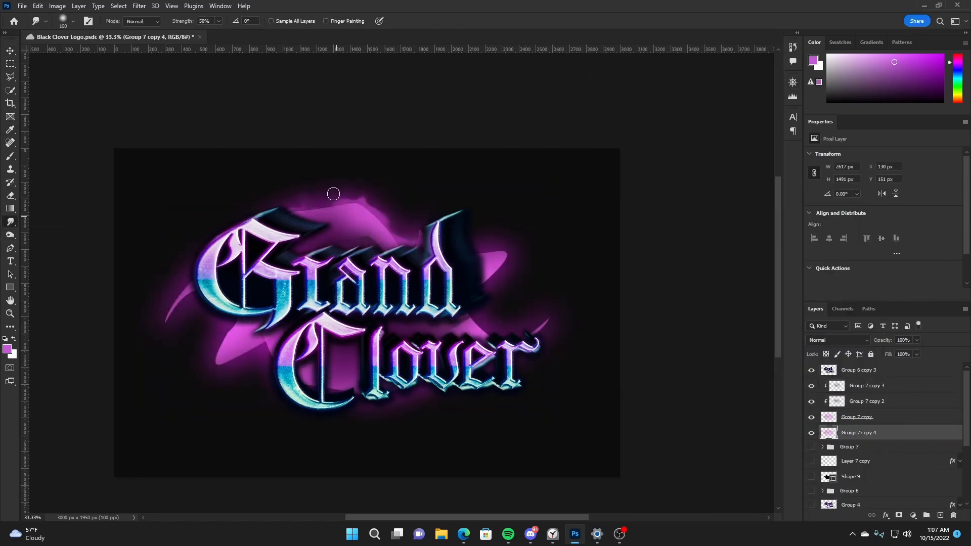
left_click(139, 6)
left_click(161, 59)
left_click(908, 29)
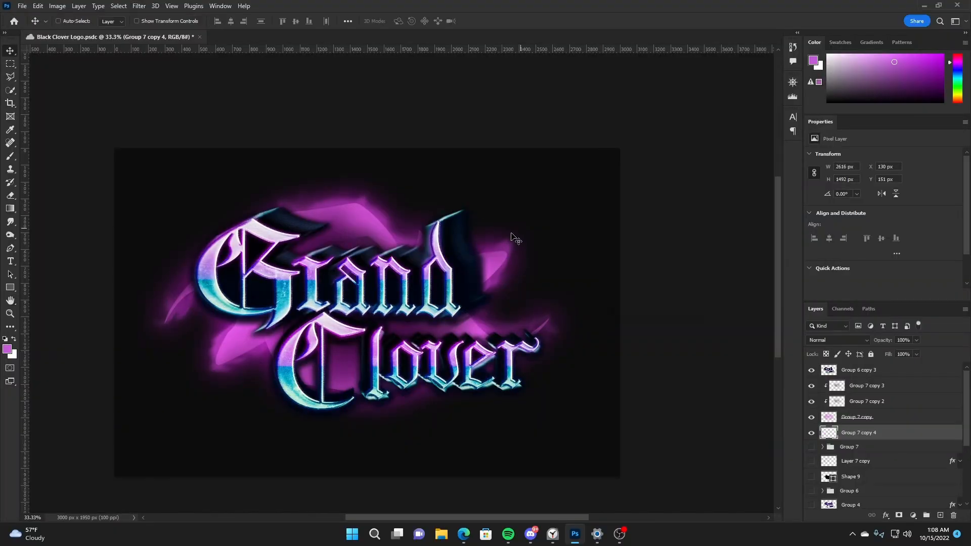
- Group the logo with its purple backing layers and merge a duplicate of the group into one layer
left_click_drag(514, 238, 641, 201)
left_click(858, 370, "shift")
key("ctrl+g")
key("ctrl+j")
key("ctrl+e")
- Duplicate the backing layer under "Group 7 copy", set the duplicate's opacity to 45%, and save the document
key("ctrl+j")
left_click_drag(883, 340, 766, 334)
left_click(857, 370)
left_click_drag(541, 292, 570, 289)
left_click_drag(571, 289, 571, 284)
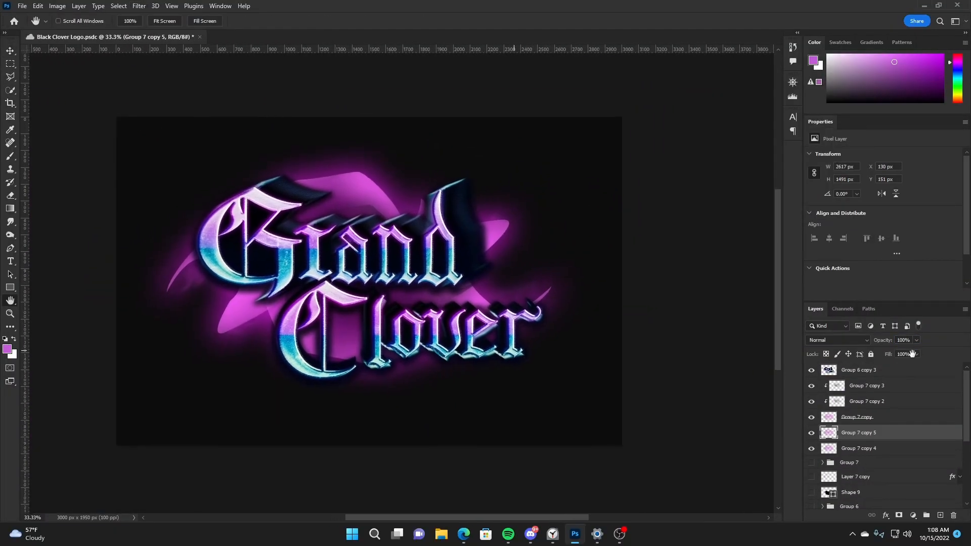
type("45")
key("Return")
key("ctrl+s")
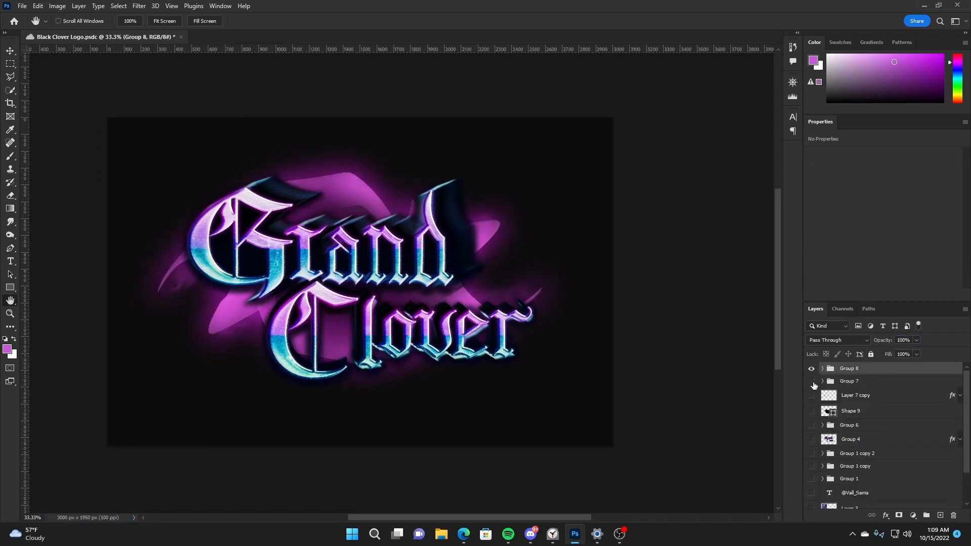
- Center the merged "Group 8 copy" layer horizontally and vertically on the canvas, saving the document
key("v")
left_click_drag(345, 298, 356, 310)
key("ctrl+s")
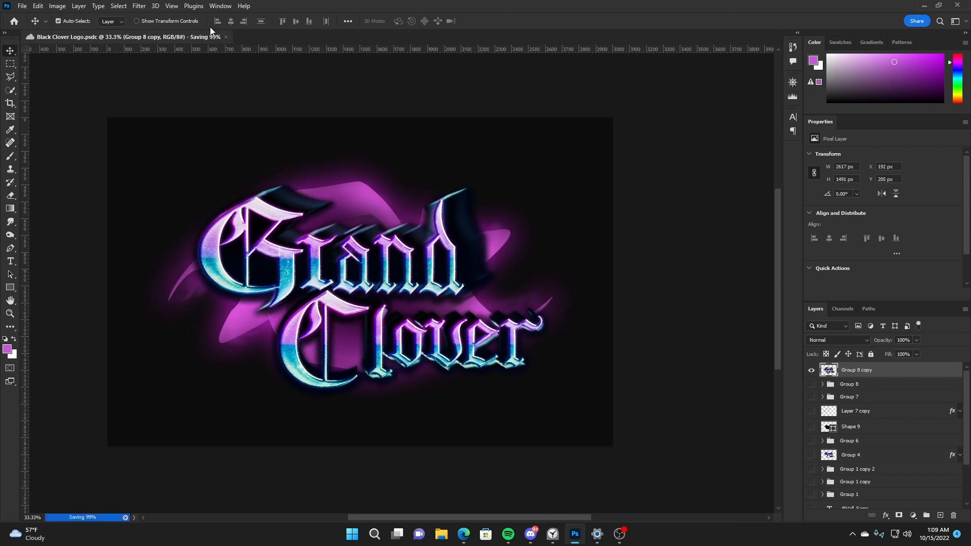
key("ctrl+a")
left_click(231, 22)
left_click(295, 22)
key("ctrl+d")
- Duplicate the merged logo beneath itself and enlarge the duplicate around its center to about 3825 × 2179 px
key("ctrl+j")
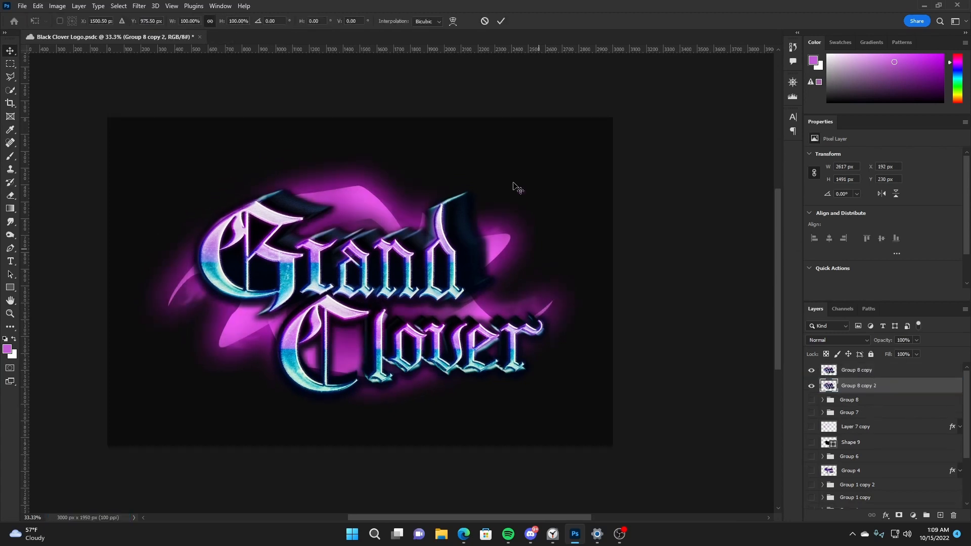
key("ctrl+t")
left_click_drag(582, 154, 713, 147)
key("Return")
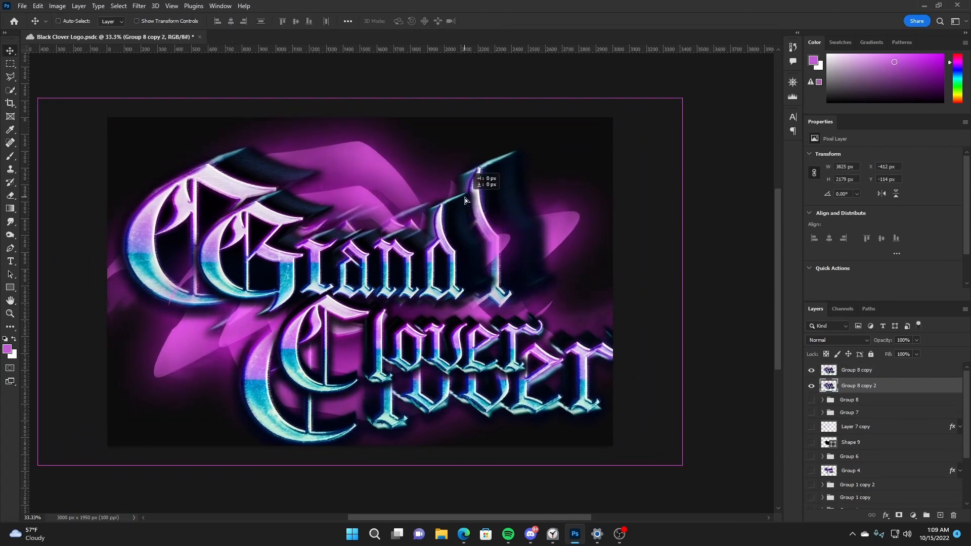
- Apply a Gaussian Blur of 45.6 px to the enlarged logo, lower its opacity to 15%, and save the document
left_click(139, 7)
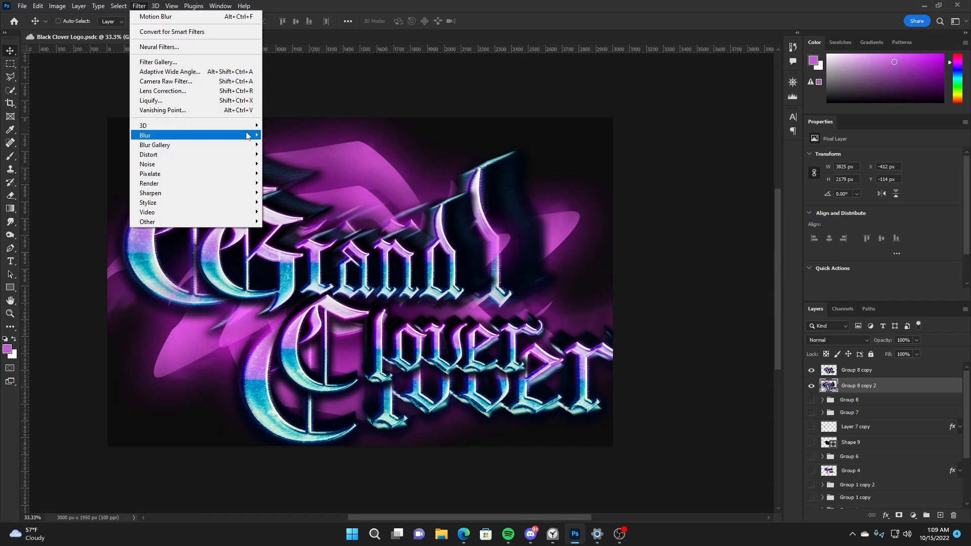
mouse_move(243, 135)
left_click(288, 173)
mouse_move(768, 293)
left_mouse_down()
mouse_move(754, 290)
mouse_move(762, 294)
left_mouse_up()
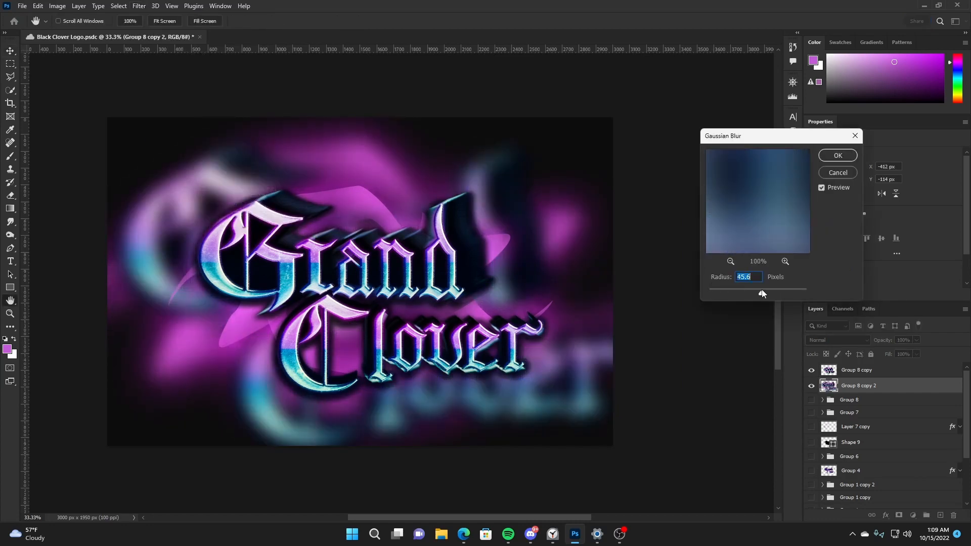
left_click(837, 155)
left_click_drag(883, 340, 766, 334)
key("ctrl+s")
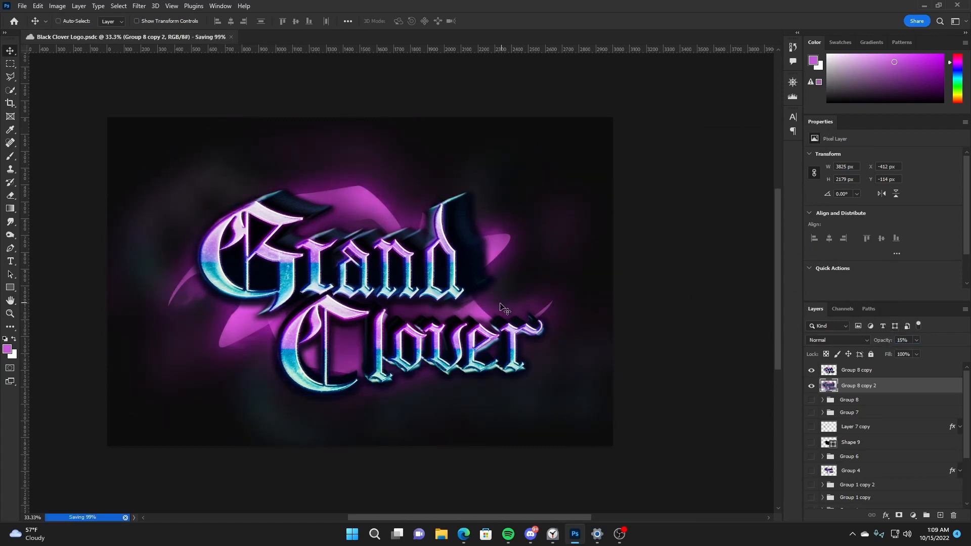
- Move the sharp "Group 8 copy" logo slightly upward to Y 197 px
left_click_drag(652, 322, 682, 322)
left_click(867, 372)
left_click_drag(574, 273, 577, 264)
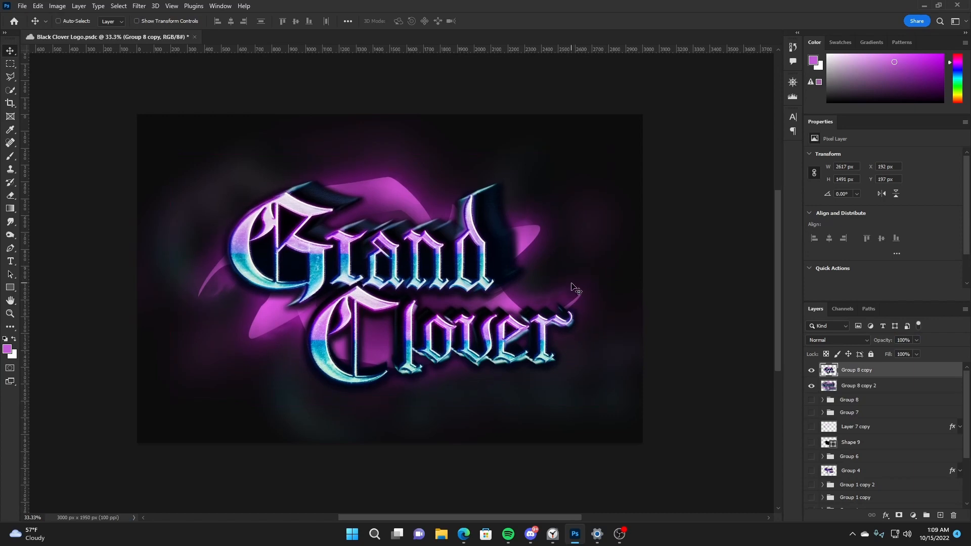